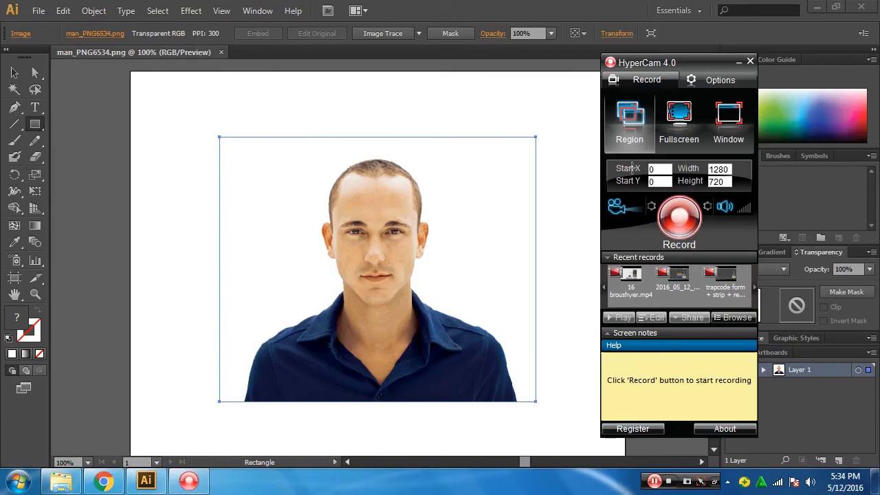
Lock Layer 1 and set it to Dim Images at 50%
{"action": "left_click", "coordinate": [15, 73]}
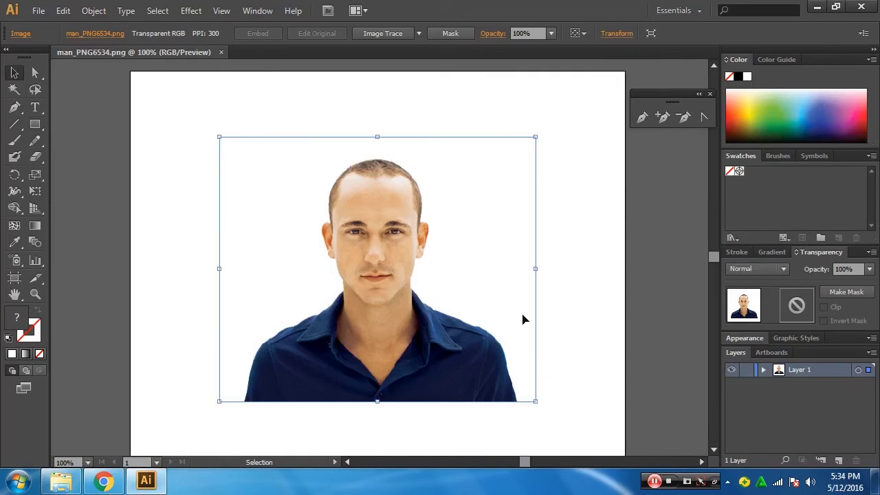
{"action": "left_click", "coordinate": [746, 370]}
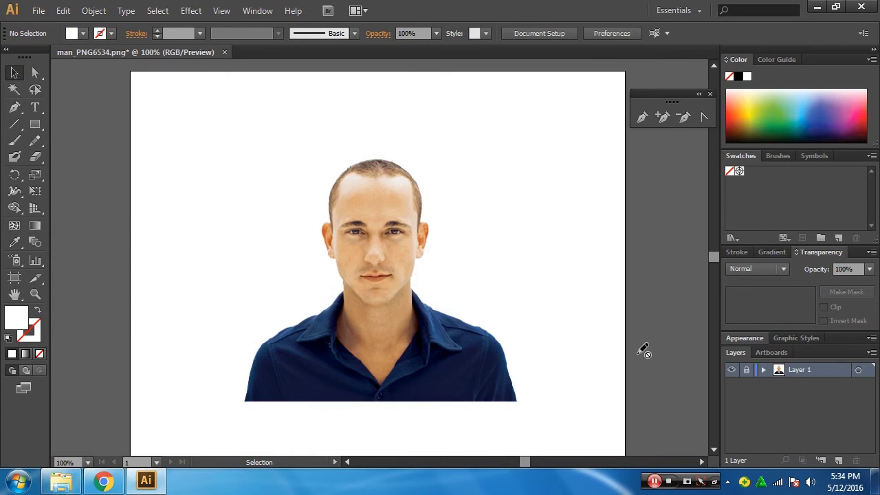
{"action": "double_click", "coordinate": [827, 371]}
{"action": "left_click", "coordinate": [185, 297]}
{"action": "left_click", "coordinate": [181, 326]}
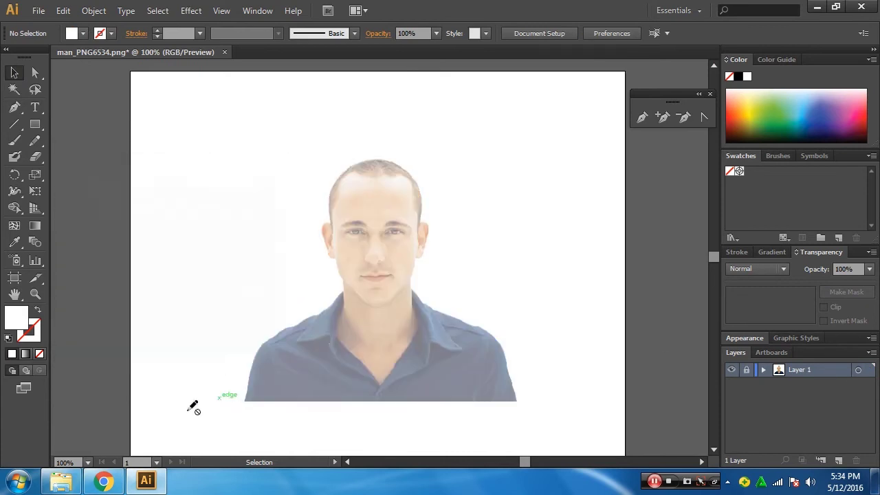
Zoom in on the portrait's face, closing in around the eyes
{"action": "left_click", "coordinate": [398, 246]}
{"action": "left_click", "coordinate": [364, 260]}
{"action": "left_click", "coordinate": [341, 272]}
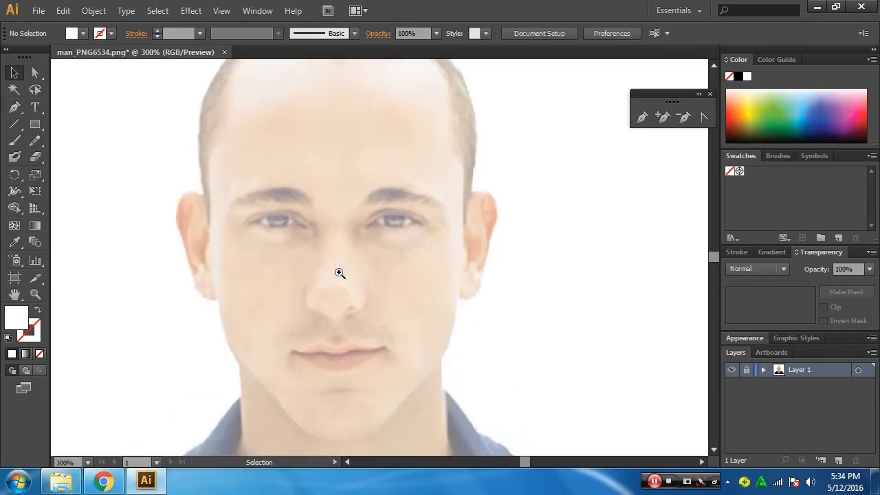
{"action": "left_click", "coordinate": [399, 282]}
{"action": "left_click", "coordinate": [411, 258]}
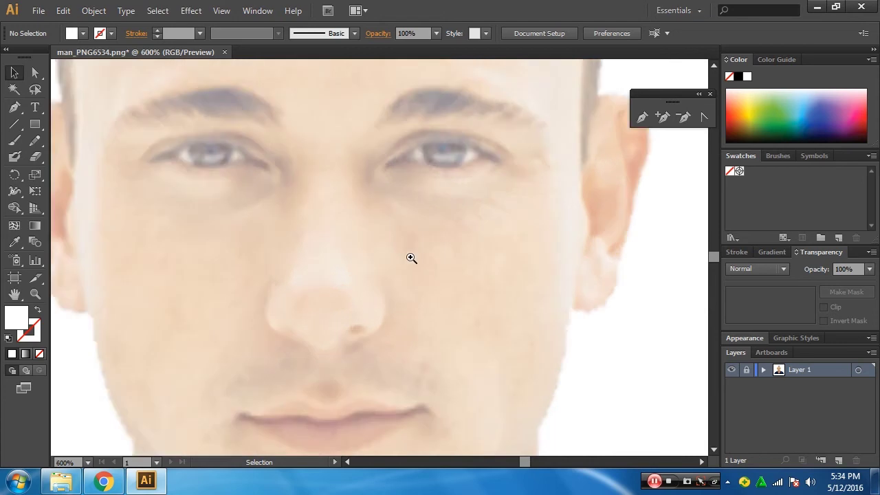
{"action": "scroll", "coordinate": [405, 262], "scroll_direction": "up", "scroll_amount": 3}
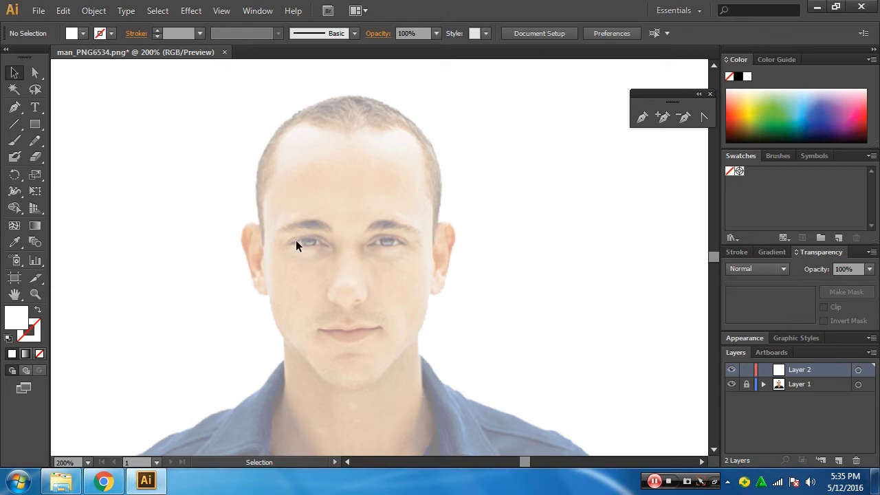
Turn on the canvas rulers with Ctrl+R
{"action": "key", "text": "ctrl+r"}
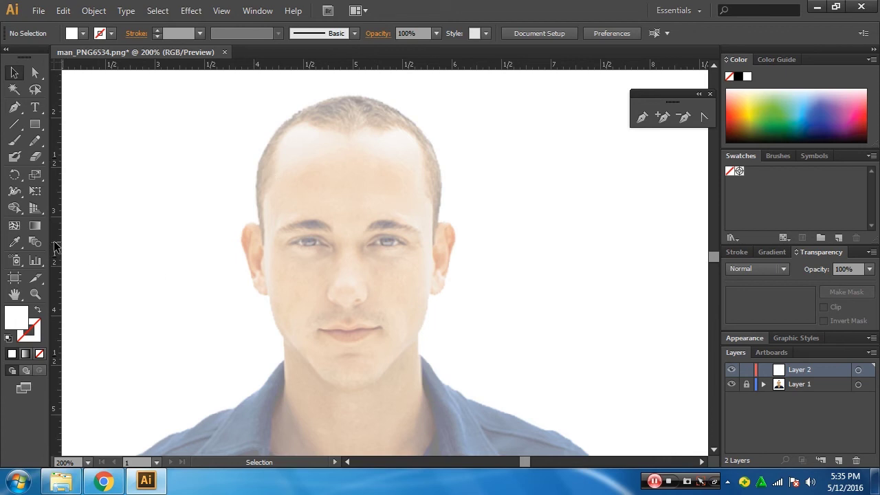
Drag a vertical guide to the face's centre line and zoom to 400% on the head
{"action": "mouse_move", "coordinate": [57, 247]}
{"action": "left_mouse_down"}
{"action": "mouse_move", "coordinate": [238, 252]}
{"action": "mouse_move", "coordinate": [350, 303]}
{"action": "left_mouse_up"}
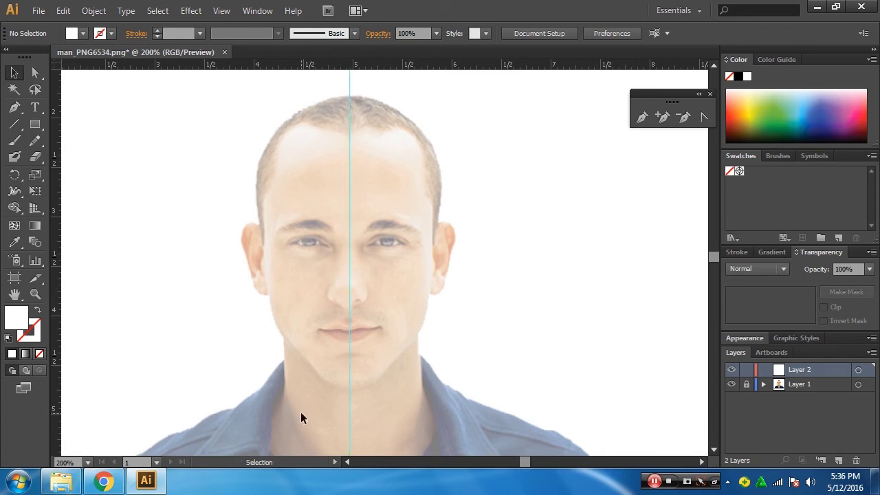
{"action": "key", "text": "z"}
{"action": "left_click", "coordinate": [372, 257]}
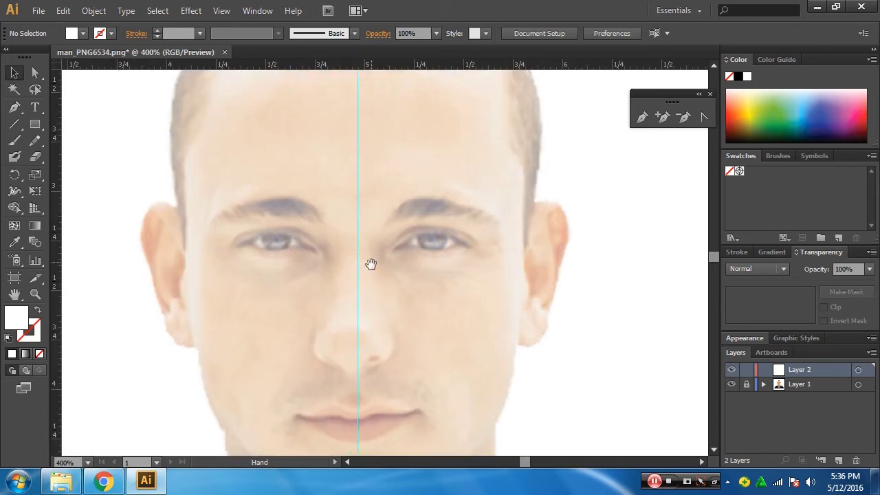
{"action": "left_click_drag", "start_coordinate": [372, 258], "coordinate": [379, 317]}
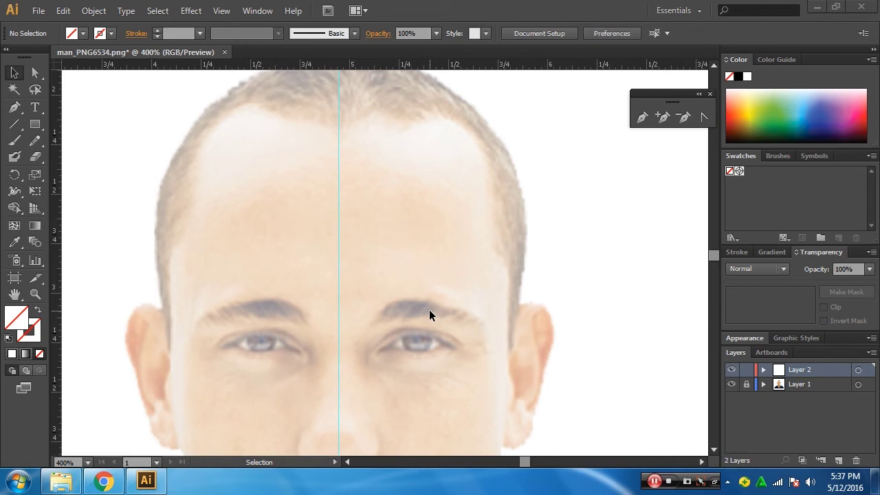
Select the Pen tool and zoom in on the forehead between the brows
{"action": "left_click", "coordinate": [14, 107]}
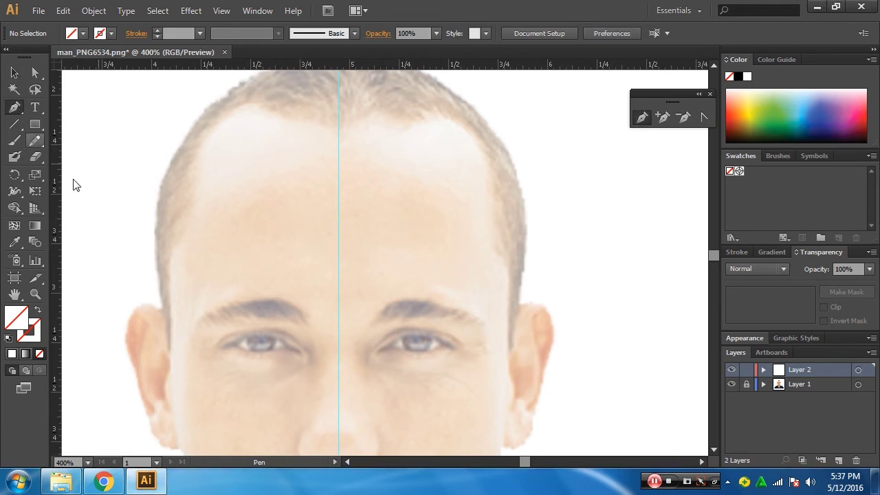
{"action": "scroll", "coordinate": [506, 273], "scroll_direction": "up", "scroll_amount": 2}
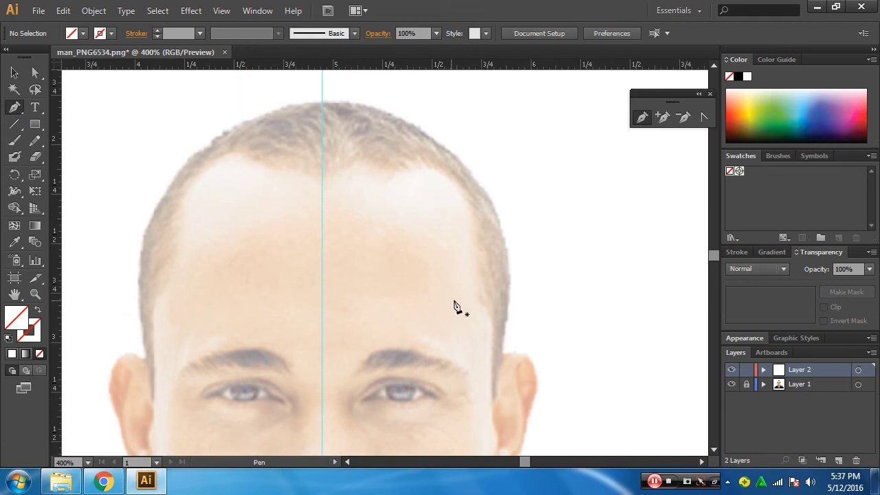
{"action": "scroll", "coordinate": [358, 280], "scroll_direction": "down", "scroll_amount": 2}
{"action": "left_click", "coordinate": [358, 279]}
{"action": "left_click", "coordinate": [379, 289]}
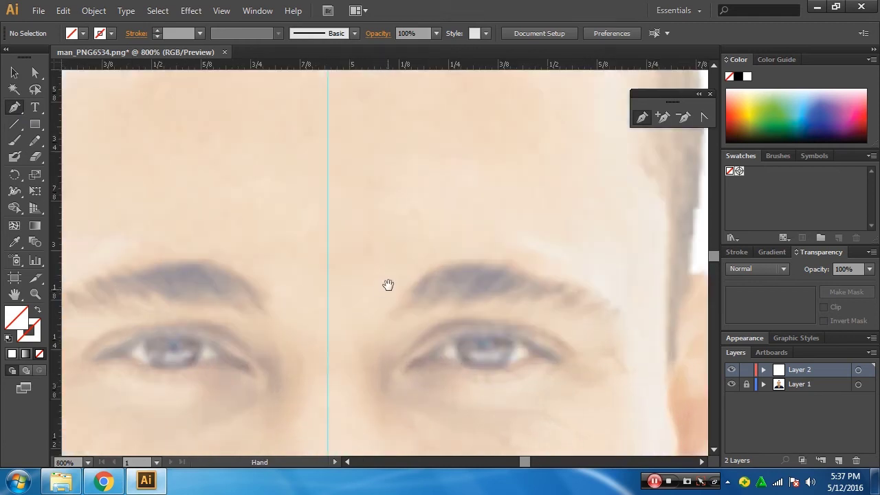
{"action": "left_click_drag", "start_coordinate": [389, 287], "coordinate": [371, 349]}
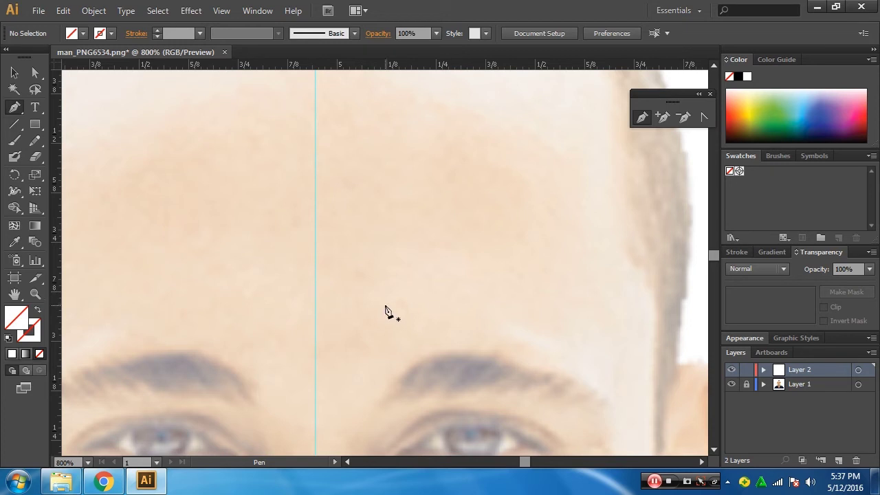
Draw two triangles on the forehead anchored to the centre guide
{"action": "mouse_move", "coordinate": [316, 263]}
{"action": "left_mouse_down"}
{"action": "mouse_move", "coordinate": [317, 337]}
{"action": "mouse_move", "coordinate": [320, 261]}
{"action": "left_mouse_up"}
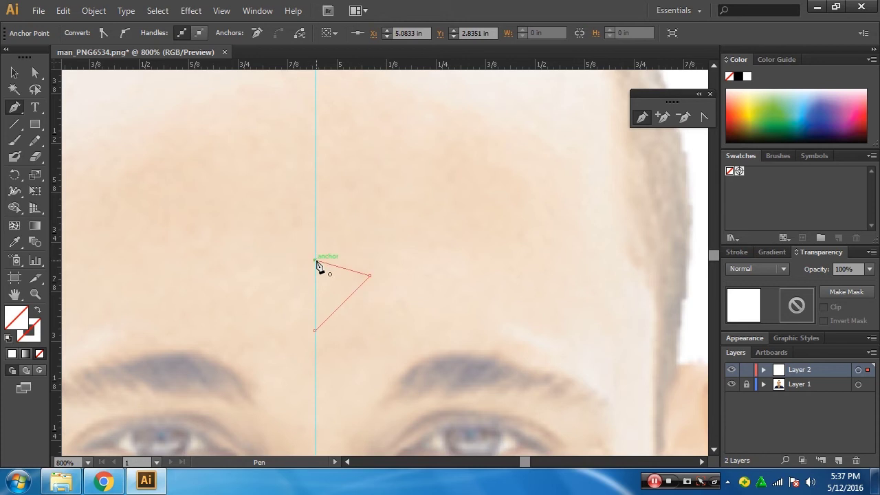
{"action": "scroll", "coordinate": [400, 284], "scroll_direction": "down", "scroll_amount": 3}
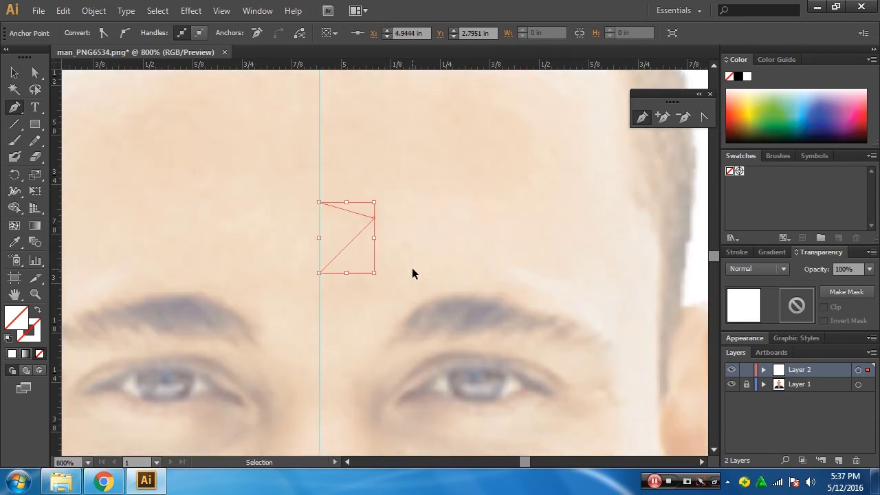
{"action": "key", "text": "Delete"}
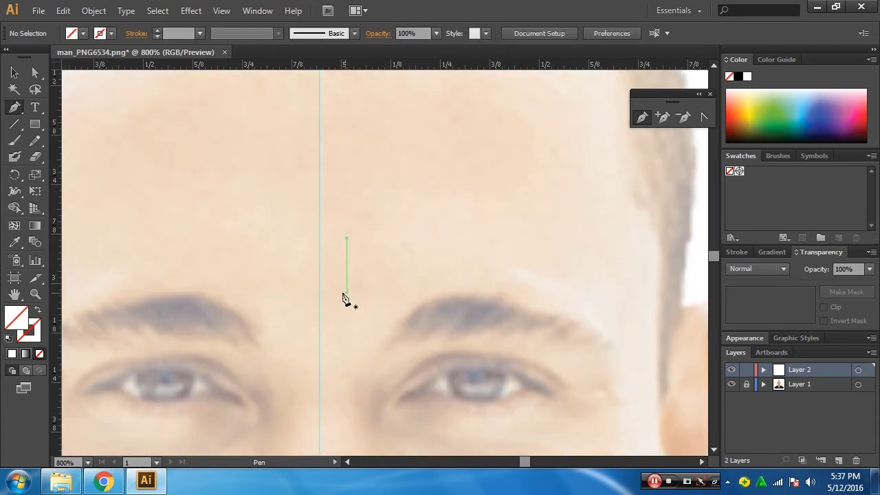
{"action": "left_click_drag", "start_coordinate": [320, 294], "coordinate": [394, 281]}
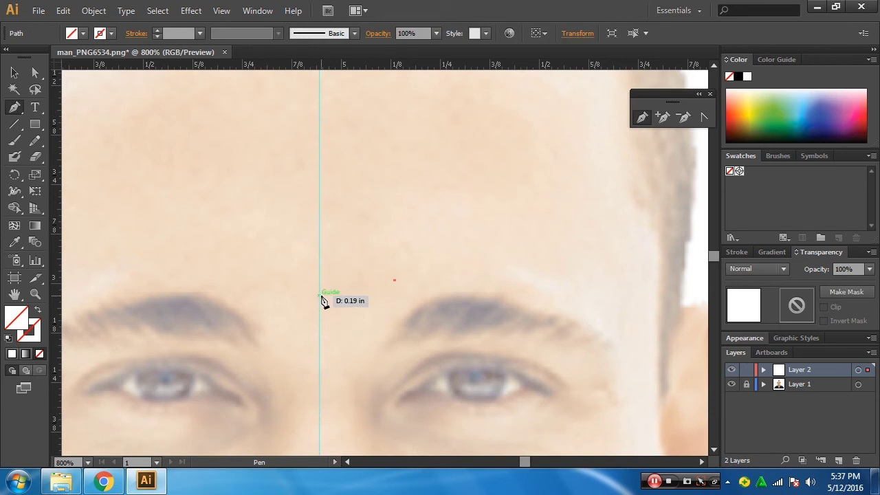
{"action": "left_click_drag", "start_coordinate": [320, 295], "coordinate": [396, 284]}
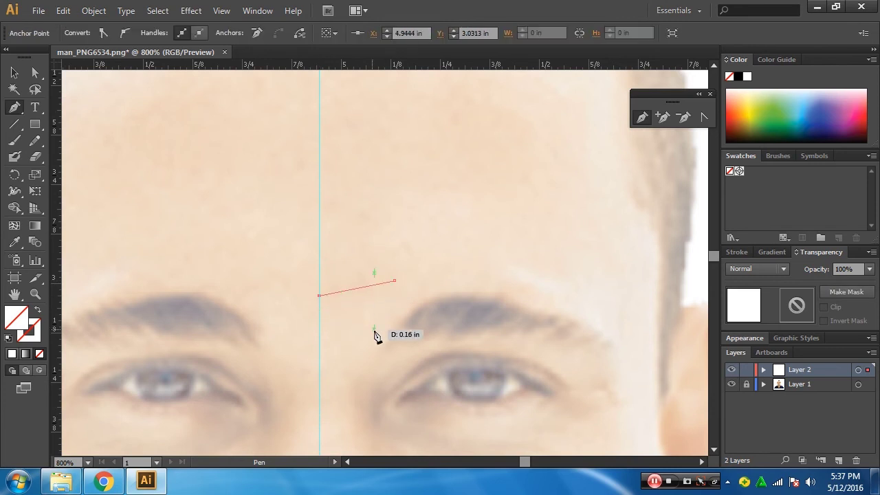
{"action": "left_click", "coordinate": [394, 282]}
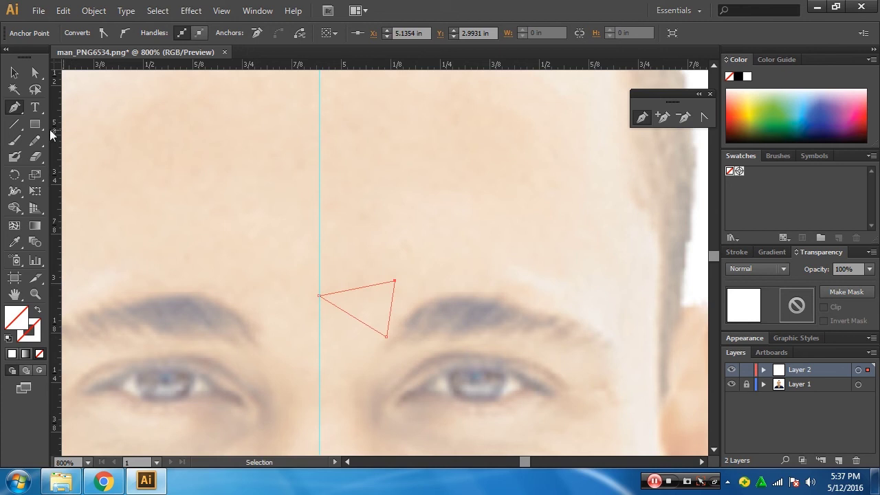
Fill both triangles with yellow and move the lower one up to meet the upper
{"action": "left_click", "coordinate": [752, 106]}
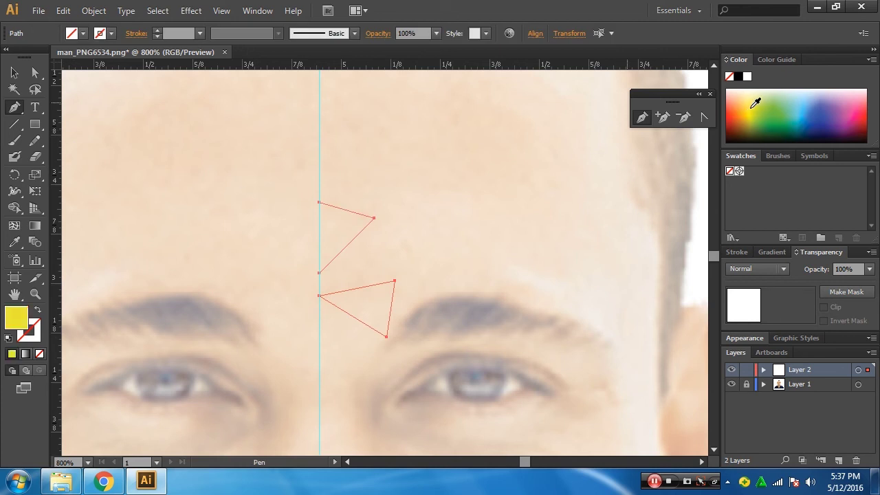
{"action": "left_click", "coordinate": [275, 165], "text": "ctrl"}
{"action": "left_click", "coordinate": [14, 72]}
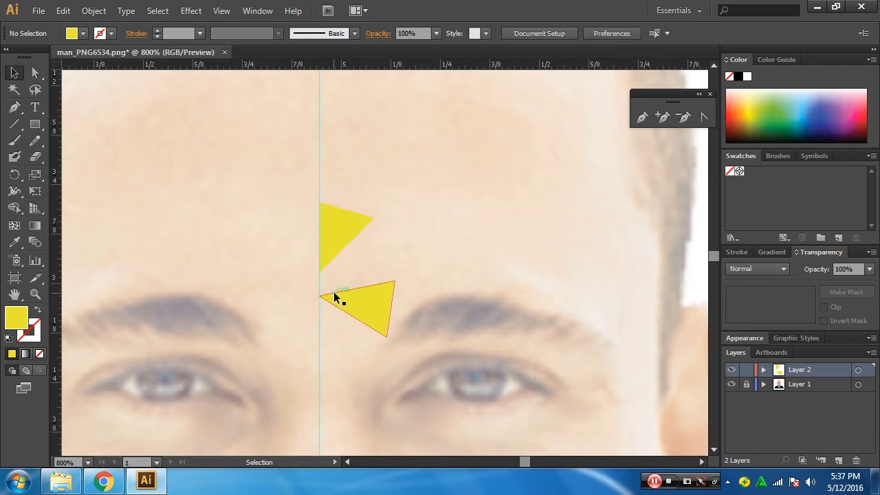
{"action": "left_click_drag", "start_coordinate": [335, 297], "coordinate": [334, 274]}
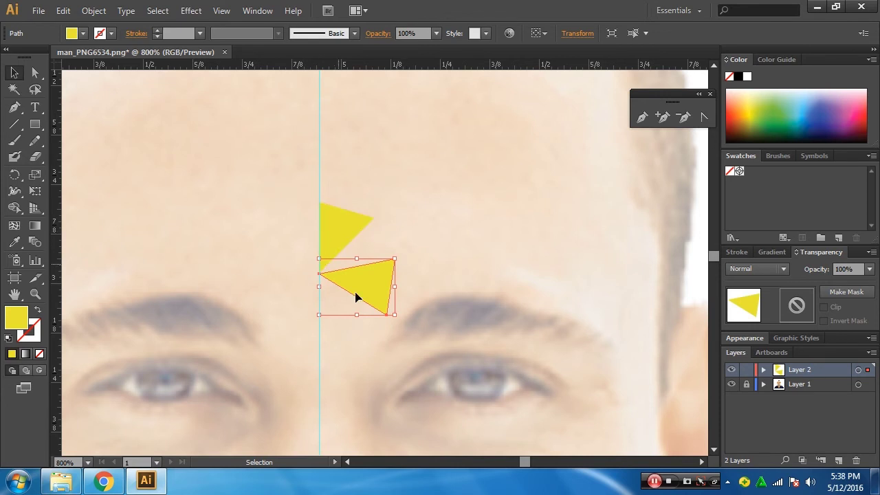
{"action": "left_click_drag", "start_coordinate": [371, 305], "coordinate": [355, 305]}
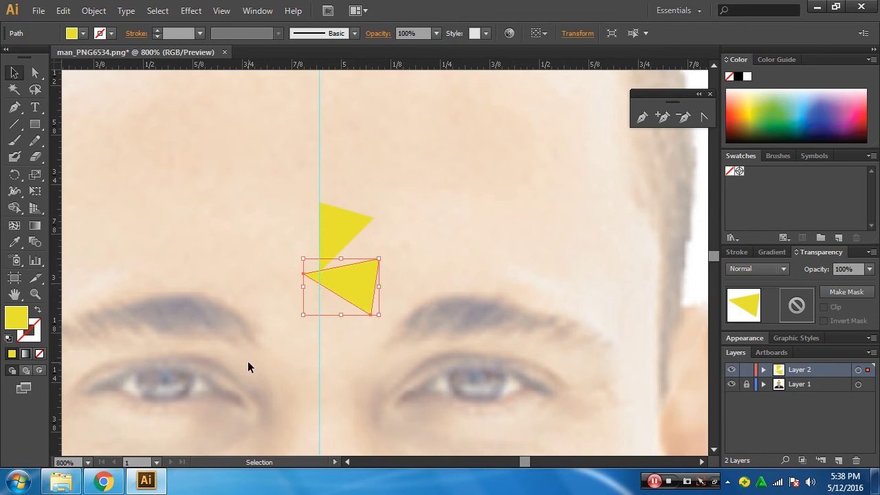
{"action": "key", "text": "ctrl+z"}
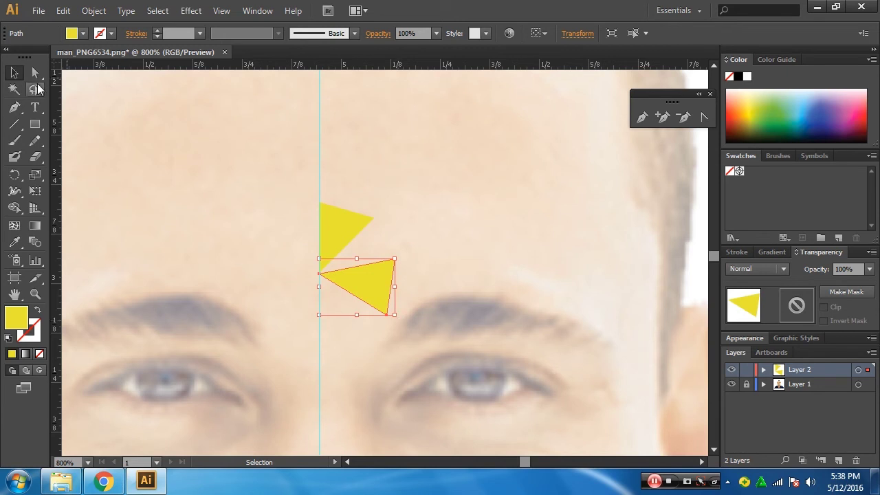
{"action": "left_click", "coordinate": [16, 109]}
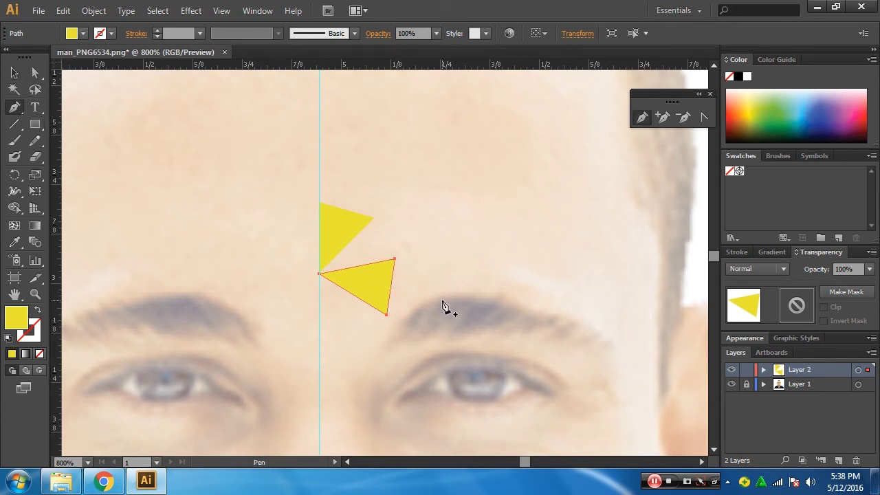
{"action": "key", "text": "ctrl+space"}
{"action": "left_click", "coordinate": [334, 265]}
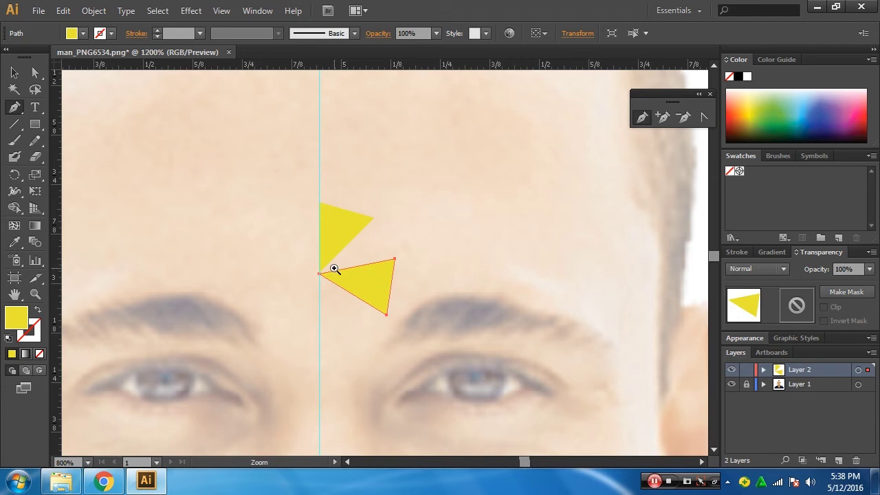
{"action": "left_click", "coordinate": [390, 291]}
{"action": "left_click_drag", "start_coordinate": [448, 222], "coordinate": [312, 394]}
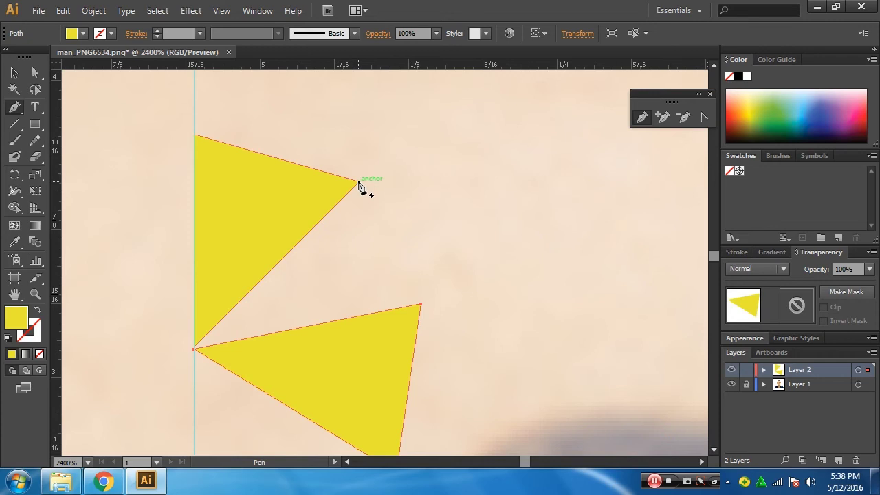
{"action": "left_click", "coordinate": [422, 306]}
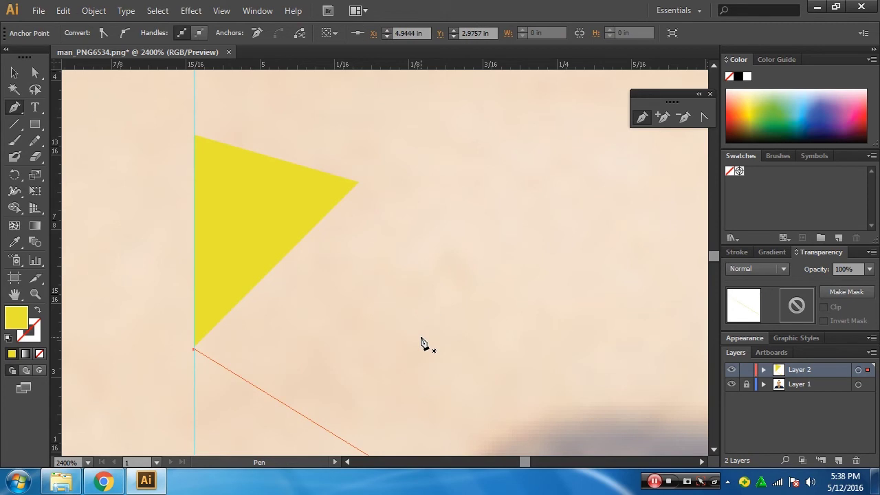
{"action": "left_click", "coordinate": [421, 304]}
{"action": "left_click", "coordinate": [14, 73]}
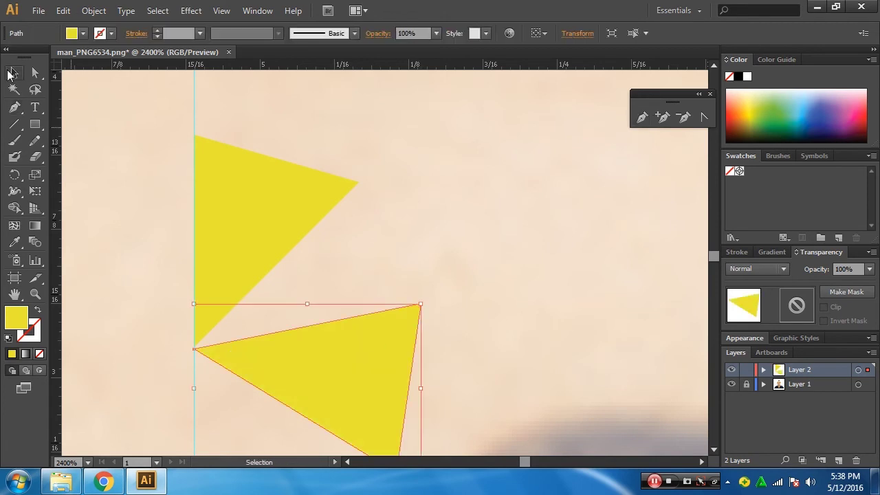
Turn on Disable Auto Add/Delete in the General preferences
{"action": "left_click", "coordinate": [64, 10]}
{"action": "mouse_move", "coordinate": [96, 428]}
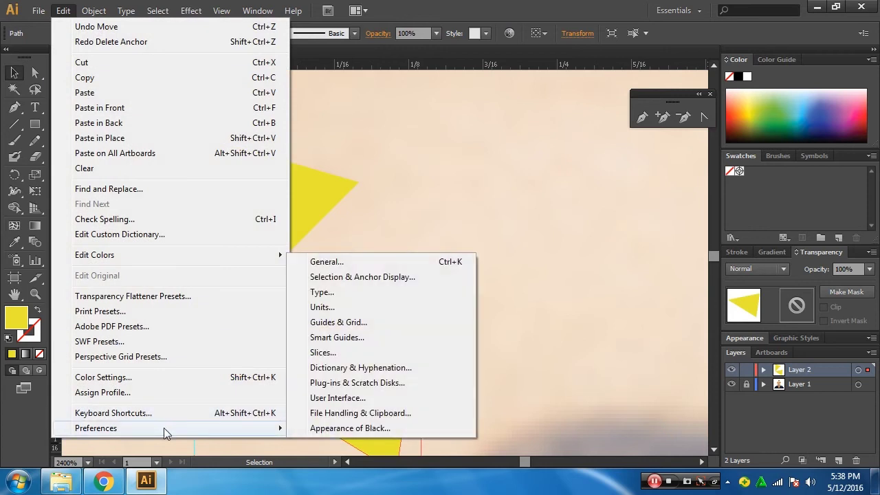
{"action": "left_click", "coordinate": [355, 262]}
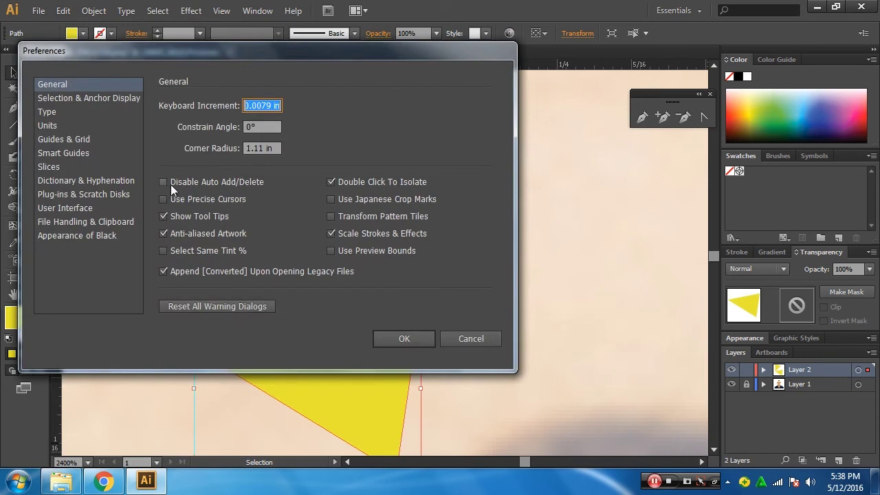
{"action": "left_click", "coordinate": [201, 184]}
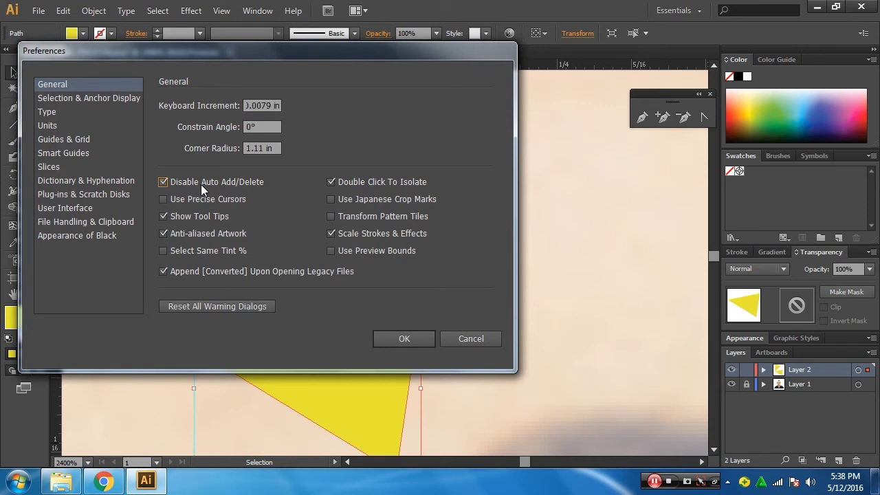
{"action": "left_click", "coordinate": [399, 338]}
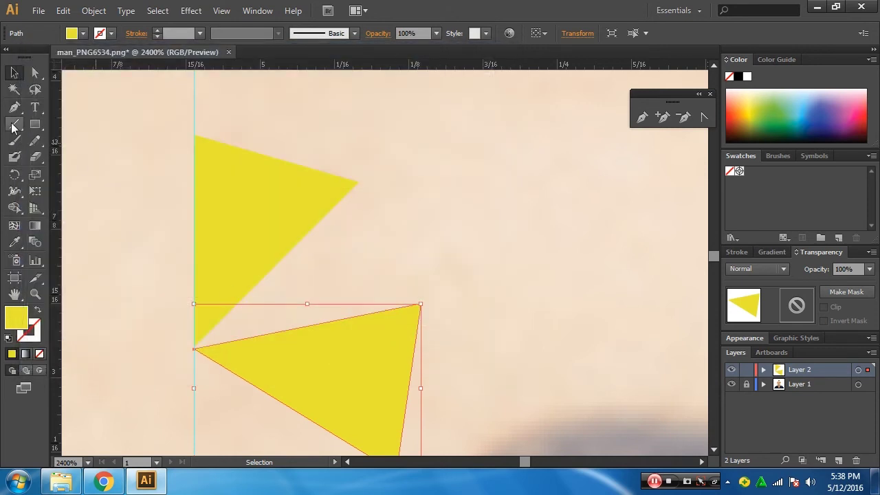
Tear off the Pen tool flyout into a floating panel, undoing a trial anchor deletion
{"action": "mouse_move", "coordinate": [14, 106]}
{"action": "left_mouse_down"}
{"action": "mouse_move", "coordinate": [204, 138]}
{"action": "mouse_move", "coordinate": [206, 129]}
{"action": "left_mouse_up"}
{"action": "mouse_move", "coordinate": [57, 119]}
{"action": "left_mouse_down"}
{"action": "mouse_move", "coordinate": [646, 93]}
{"action": "mouse_move", "coordinate": [658, 107]}
{"action": "left_mouse_up"}
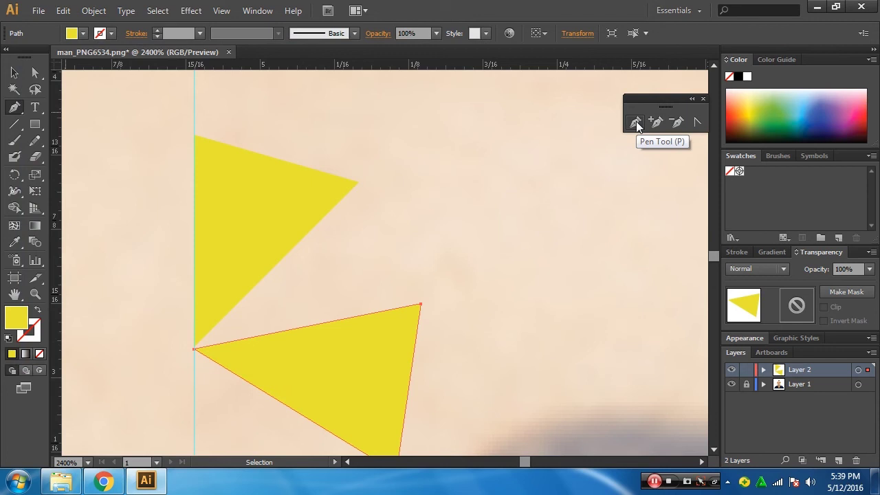
{"action": "left_click", "coordinate": [636, 121]}
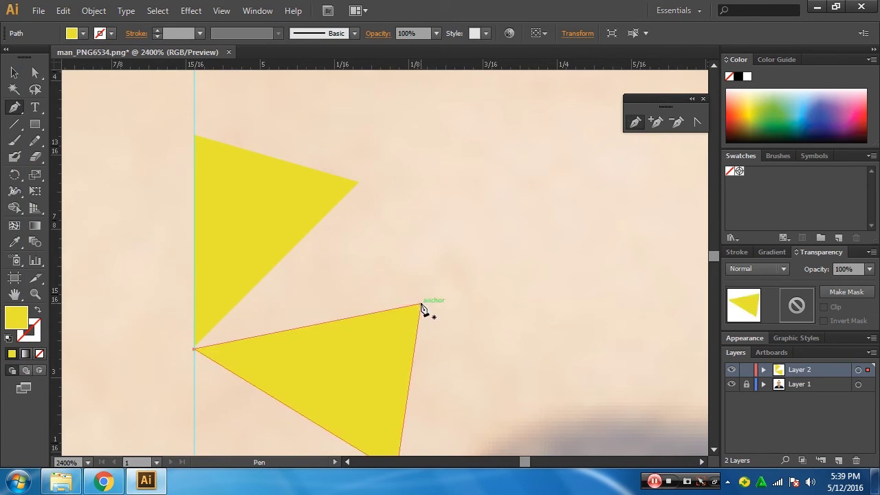
{"action": "left_click", "coordinate": [677, 122]}
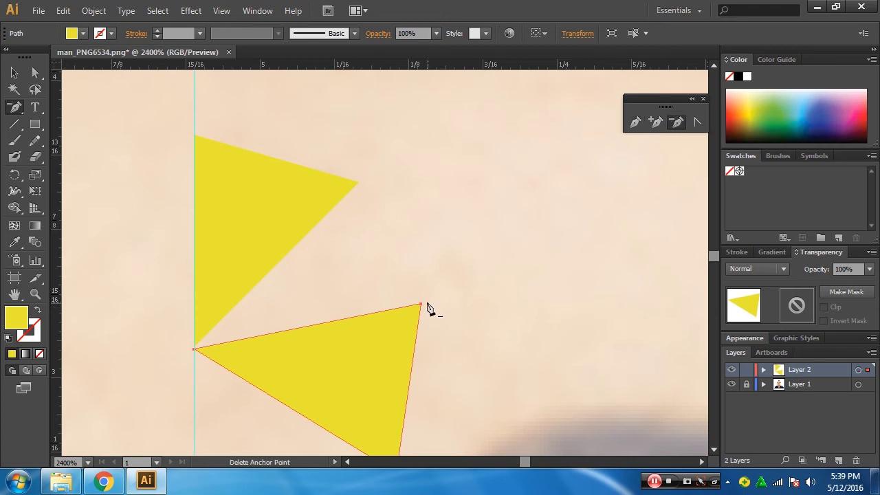
{"action": "left_click", "coordinate": [420, 304]}
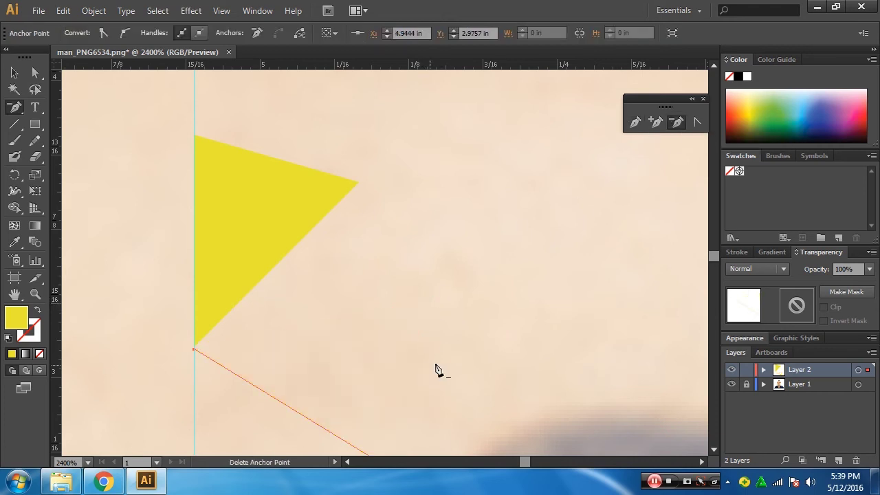
{"action": "key", "text": "ctrl+z"}
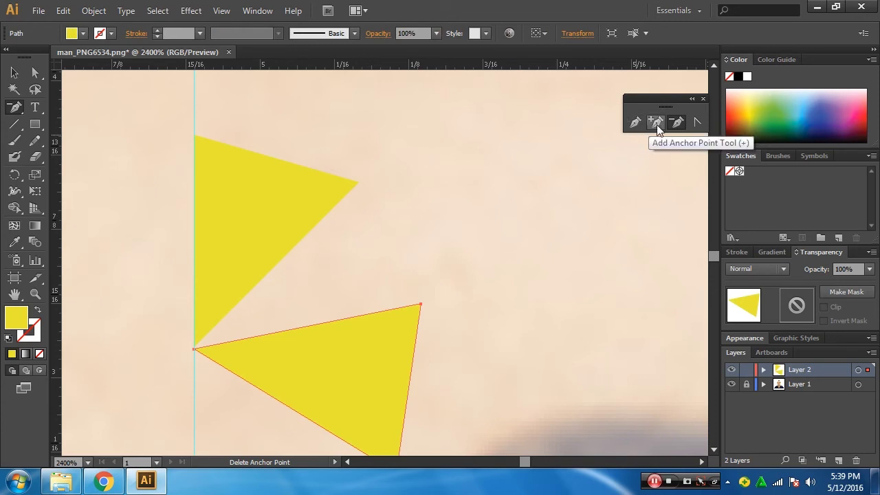
{"action": "left_click", "coordinate": [634, 124]}
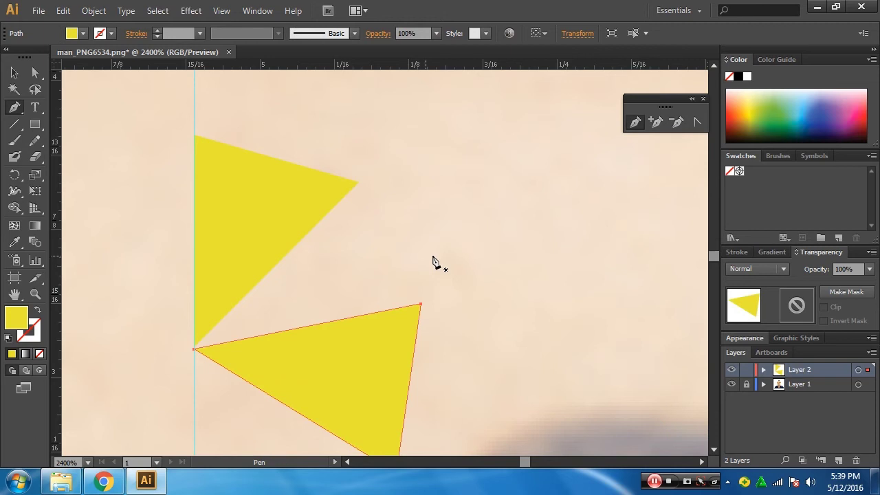
Draw two triangles on existing corners to close the gap between the yellow triangles
{"action": "left_click", "coordinate": [420, 305]}
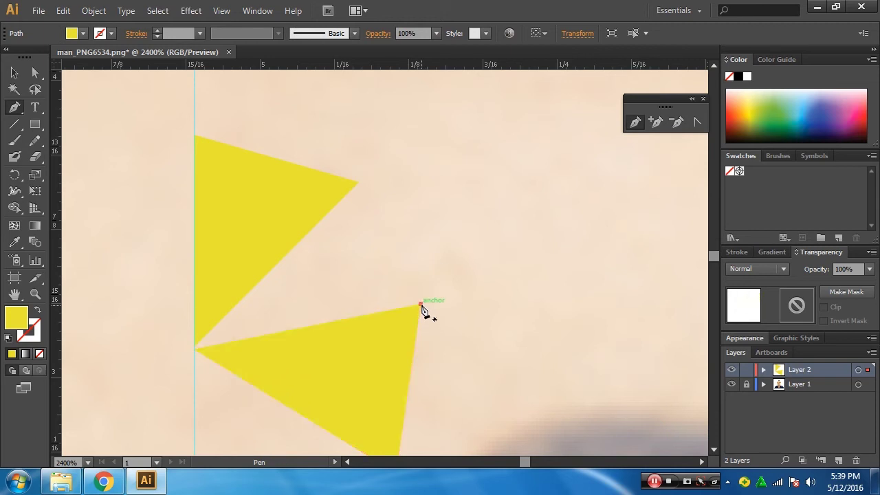
{"action": "left_click", "coordinate": [358, 184]}
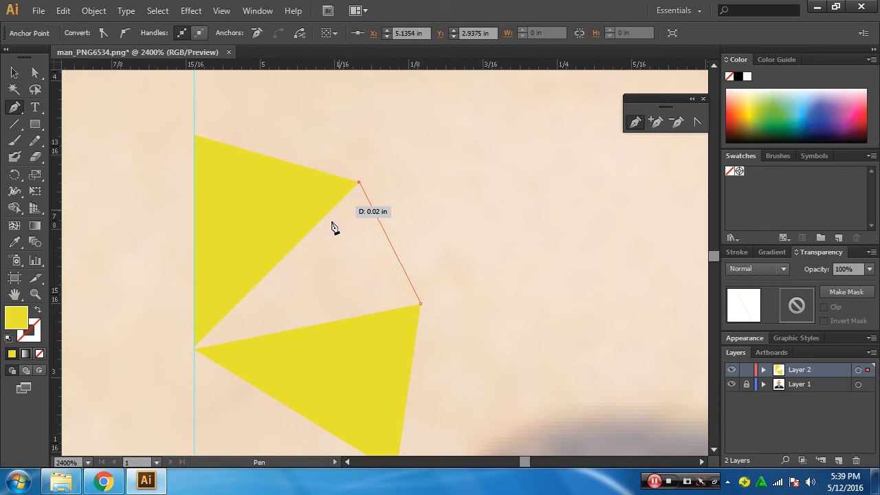
{"action": "left_click", "coordinate": [290, 331]}
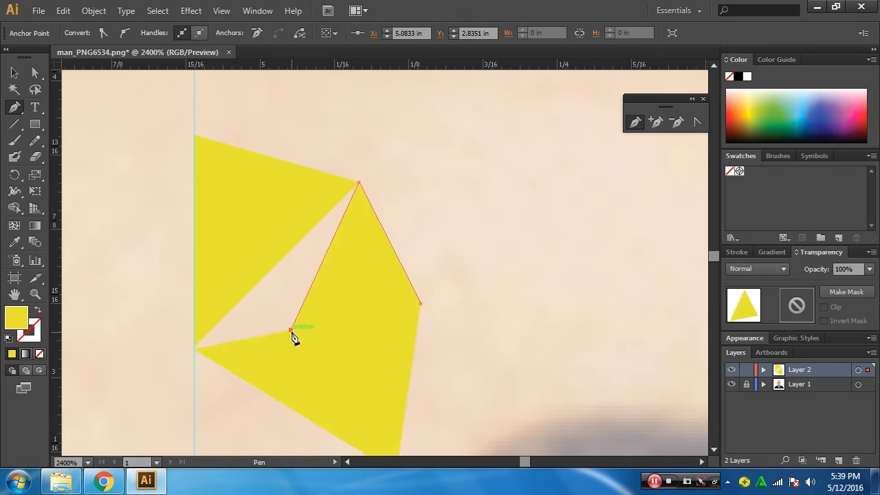
{"action": "left_click", "coordinate": [421, 303]}
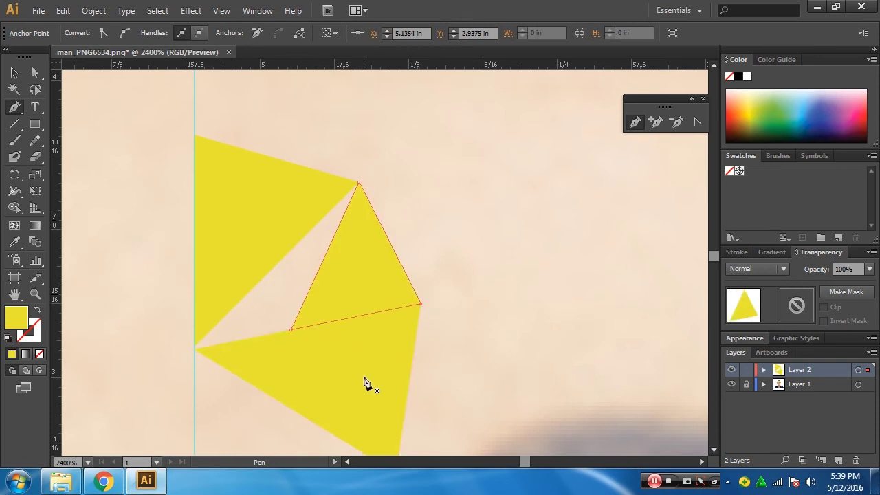
{"action": "left_click", "coordinate": [194, 347]}
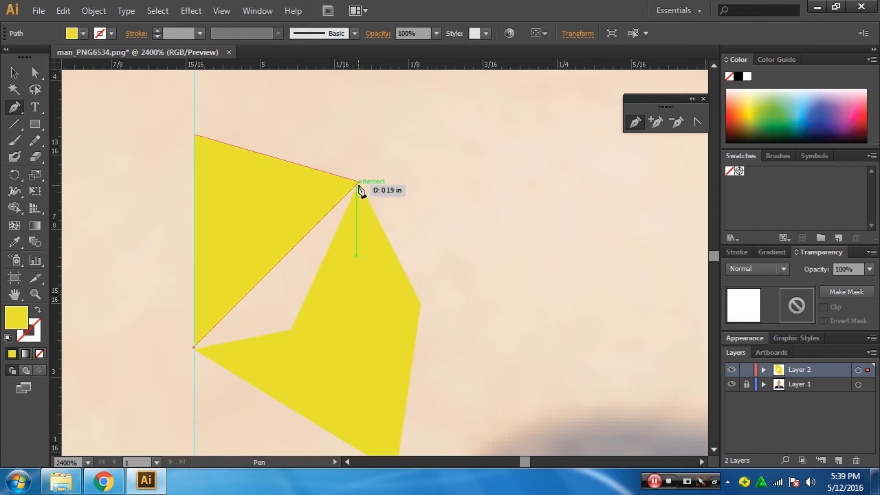
{"action": "left_click", "coordinate": [358, 183]}
{"action": "left_click", "coordinate": [292, 329]}
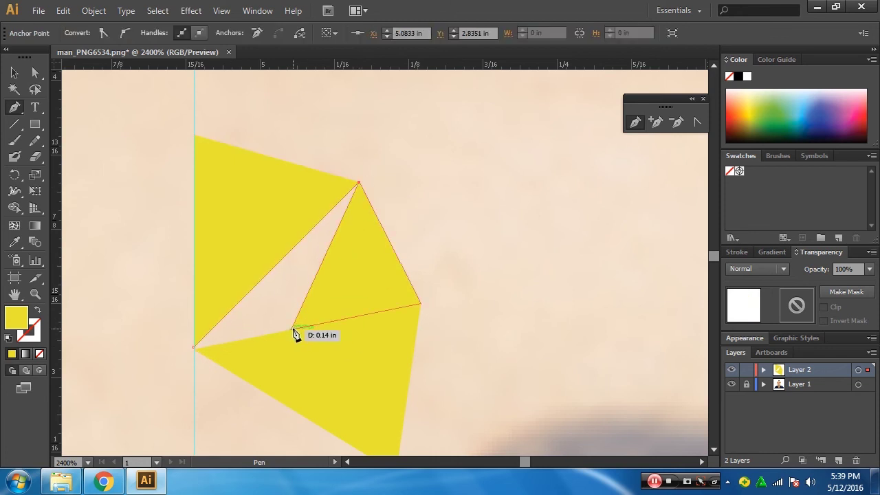
{"action": "left_click", "coordinate": [194, 347]}
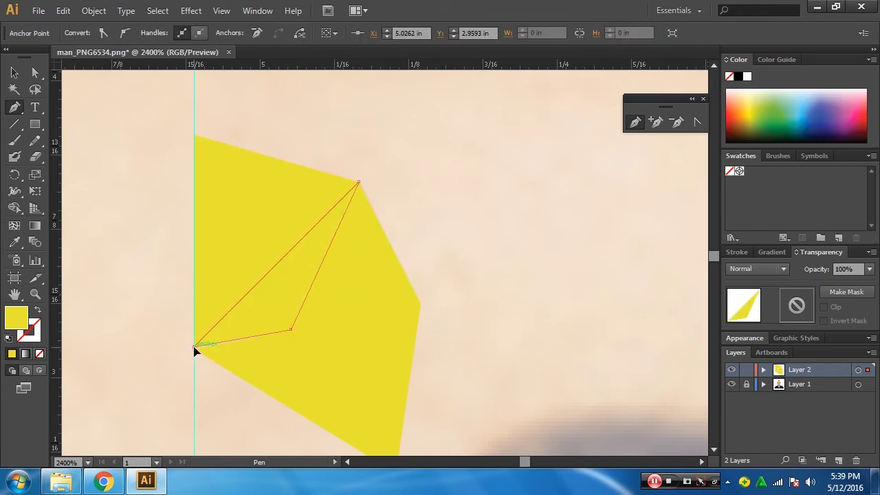
{"action": "left_click", "coordinate": [14, 72]}
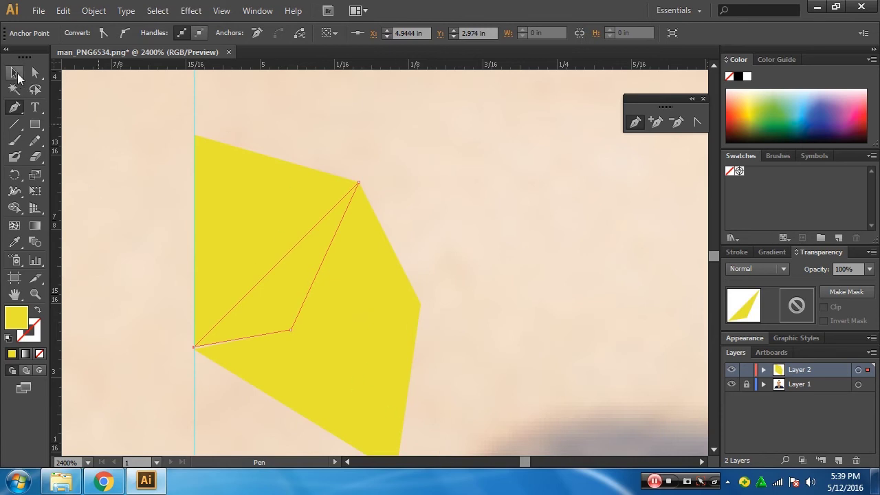
{"action": "left_click", "coordinate": [432, 196]}
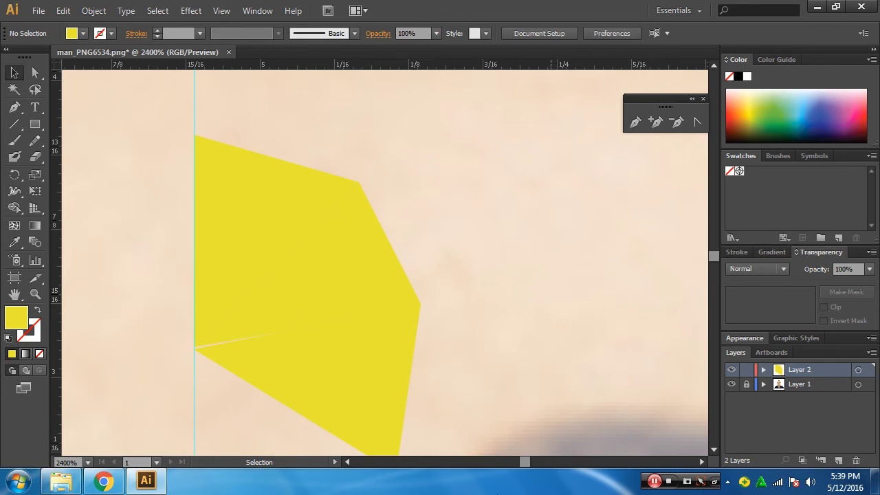
Swap the triangles' yellow fill into a yellow stroke in Outline view, then return to Preview
{"action": "left_click", "coordinate": [731, 370], "text": "ctrl"}
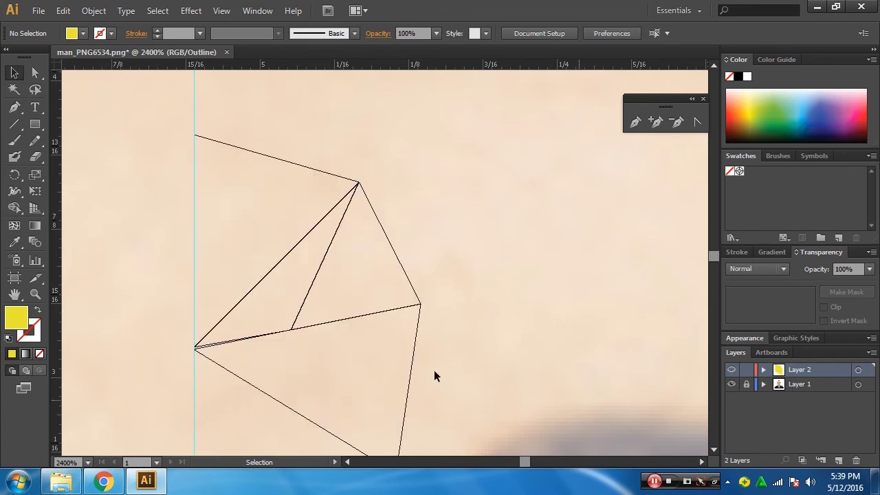
{"action": "left_click", "coordinate": [315, 279]}
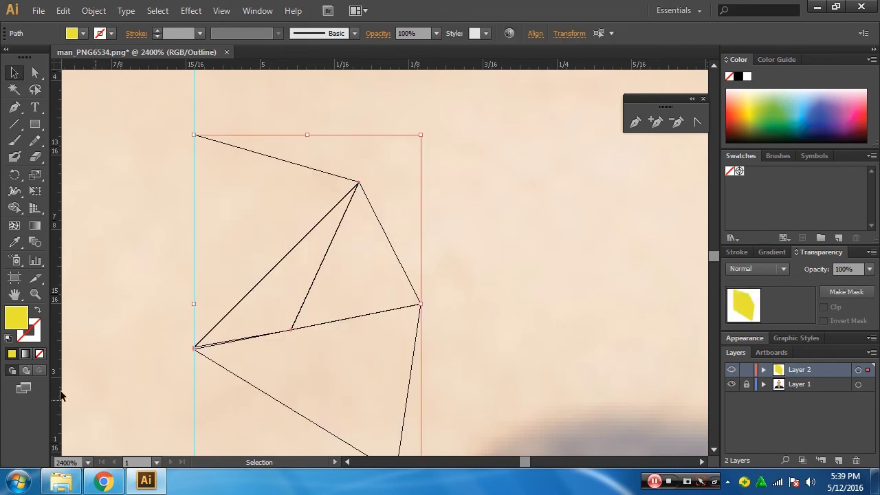
{"action": "left_click", "coordinate": [38, 312]}
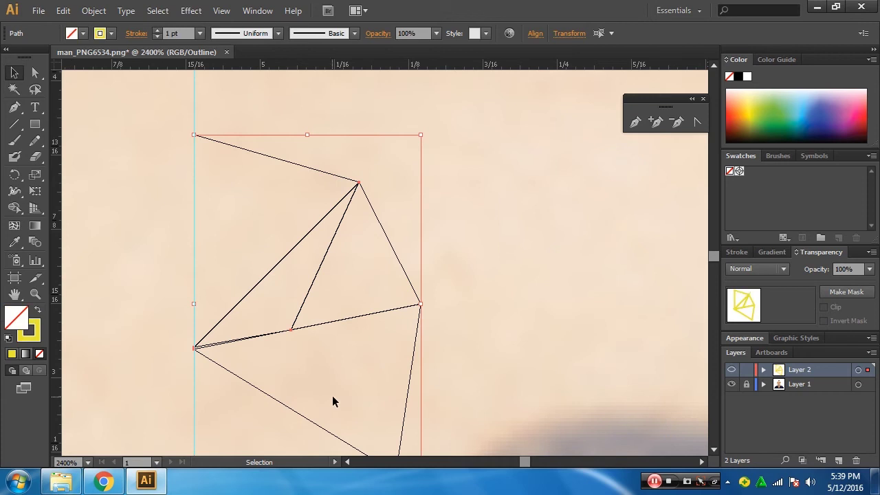
{"action": "key", "text": "ctrl"}
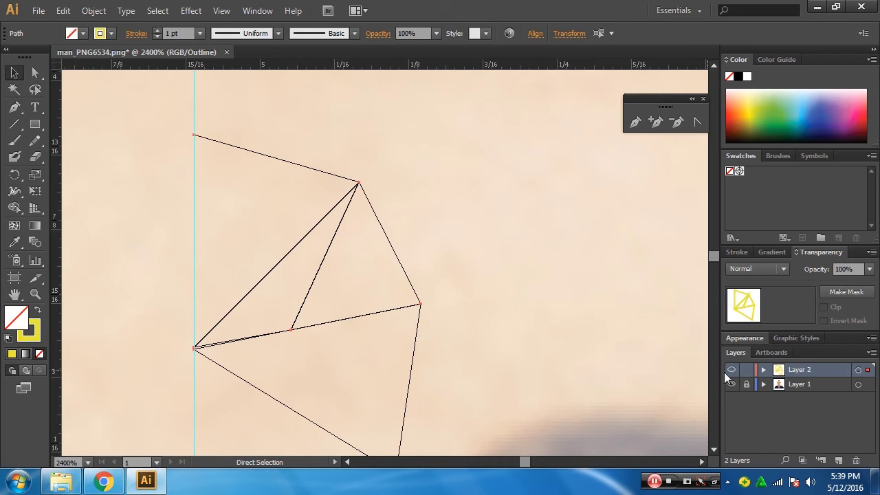
{"action": "key", "text": "ctrl+y"}
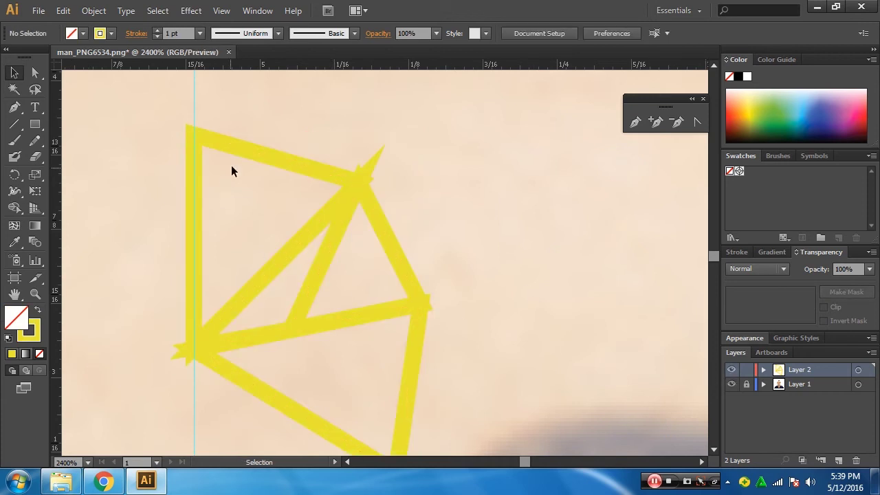
{"action": "left_click", "coordinate": [235, 147]}
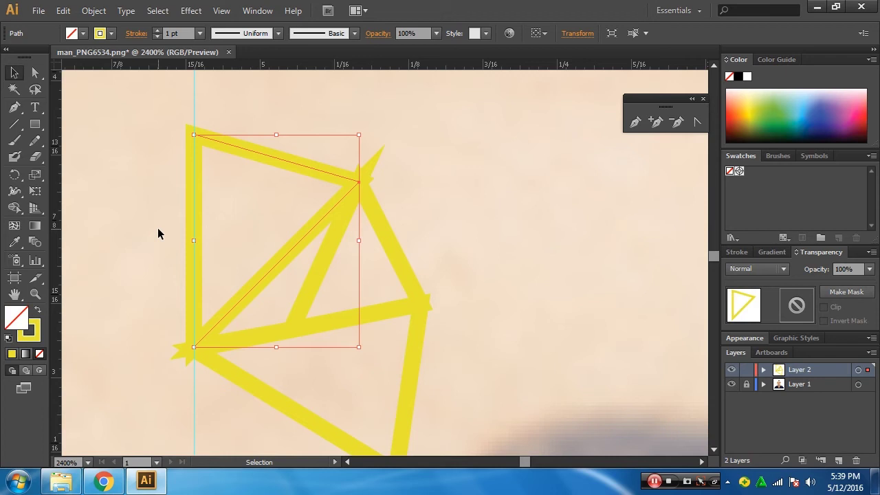
Fill the upper-left and middle triangles with skin tones sampled by the Eyedropper
{"action": "left_click", "coordinate": [15, 243]}
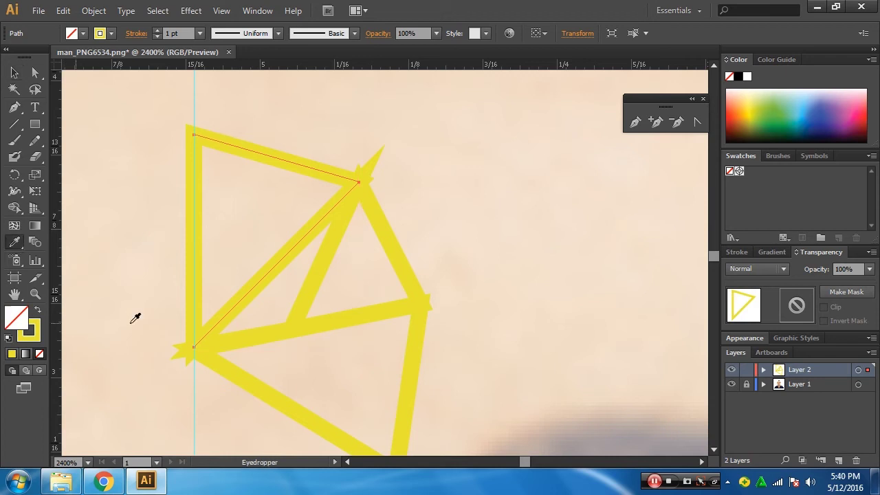
{"action": "left_click", "coordinate": [245, 201]}
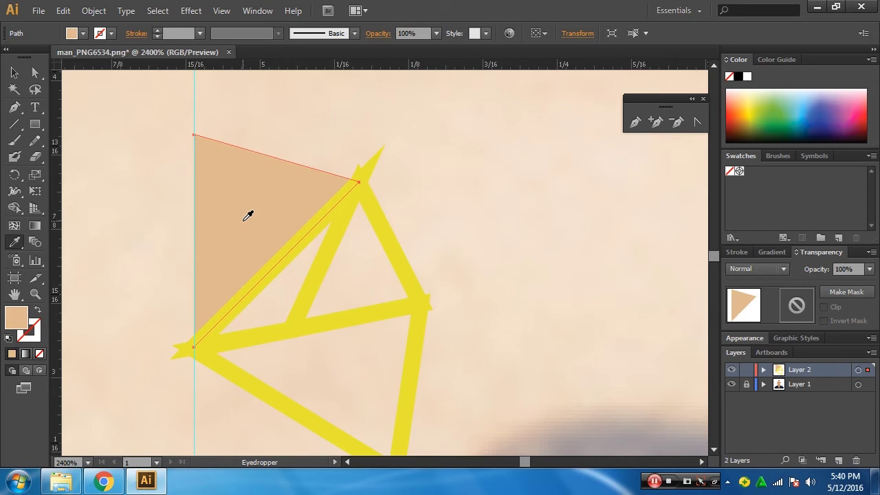
{"action": "left_click", "coordinate": [15, 72]}
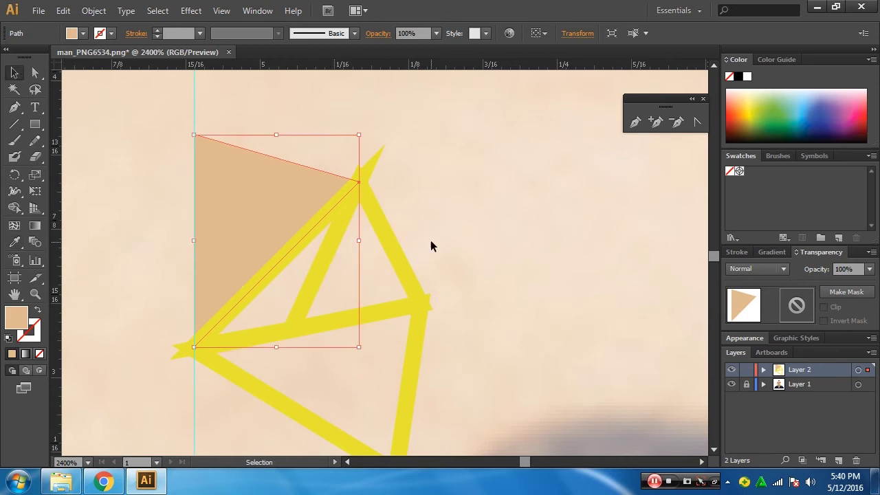
{"action": "left_click", "coordinate": [394, 253]}
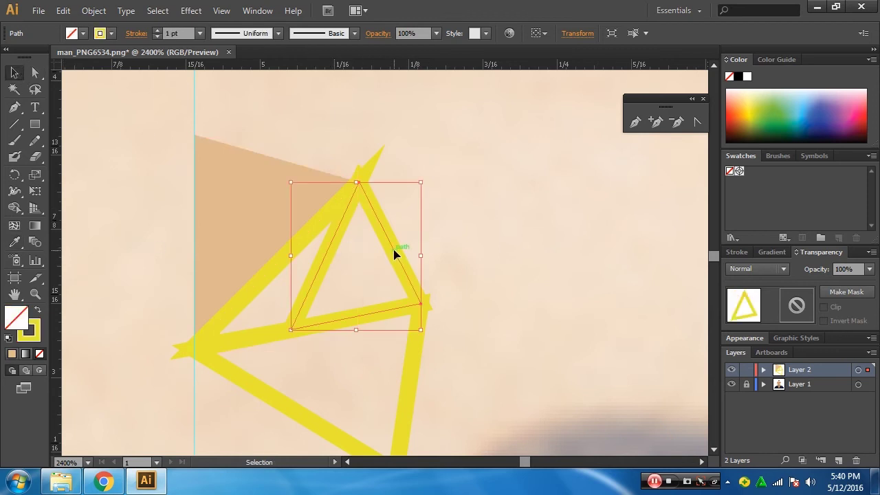
{"action": "left_click", "coordinate": [15, 242]}
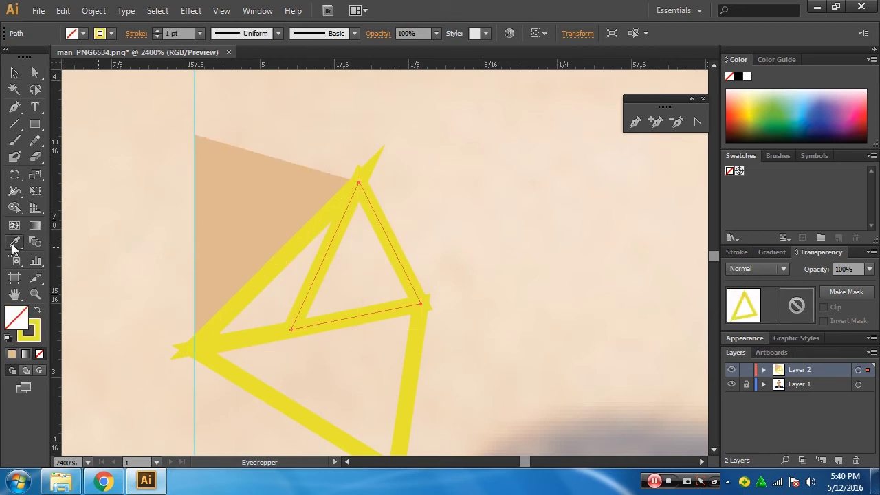
{"action": "left_click", "coordinate": [234, 262]}
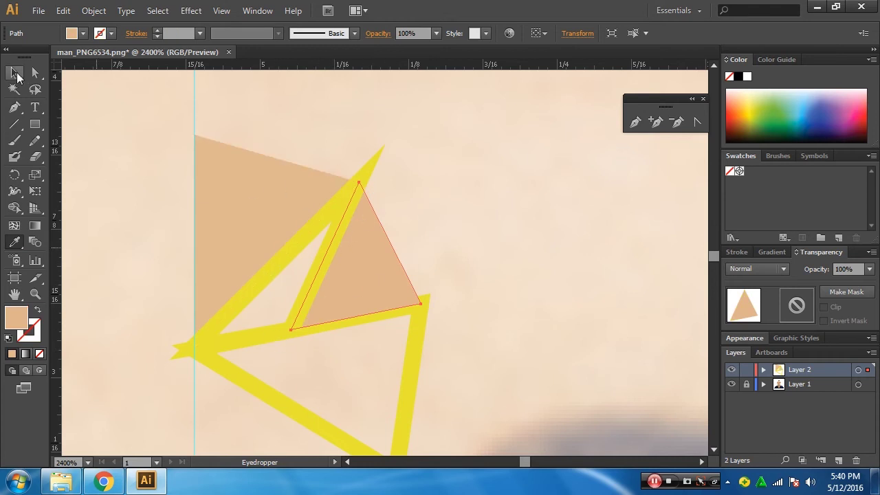
Sample skin tone into the narrow left and bottom triangles, then deselect
{"action": "left_click", "coordinate": [16, 74]}
{"action": "left_click", "coordinate": [254, 286]}
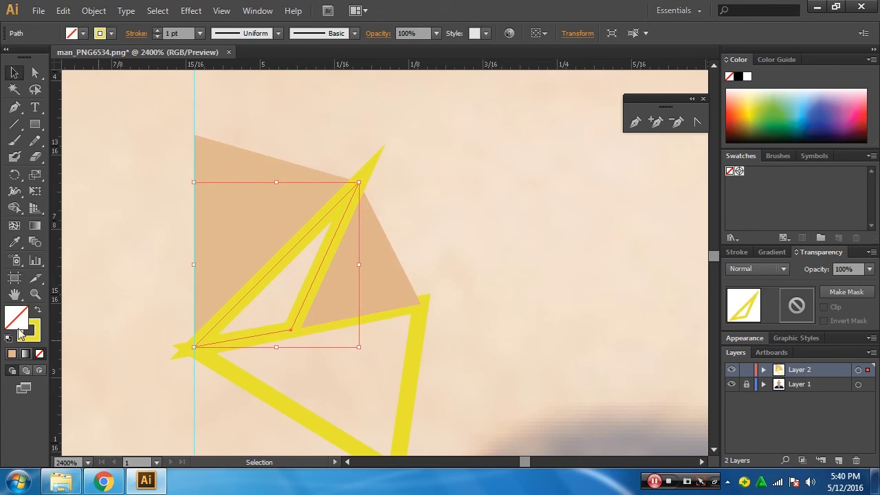
{"action": "left_click", "coordinate": [15, 242]}
{"action": "left_click", "coordinate": [323, 289]}
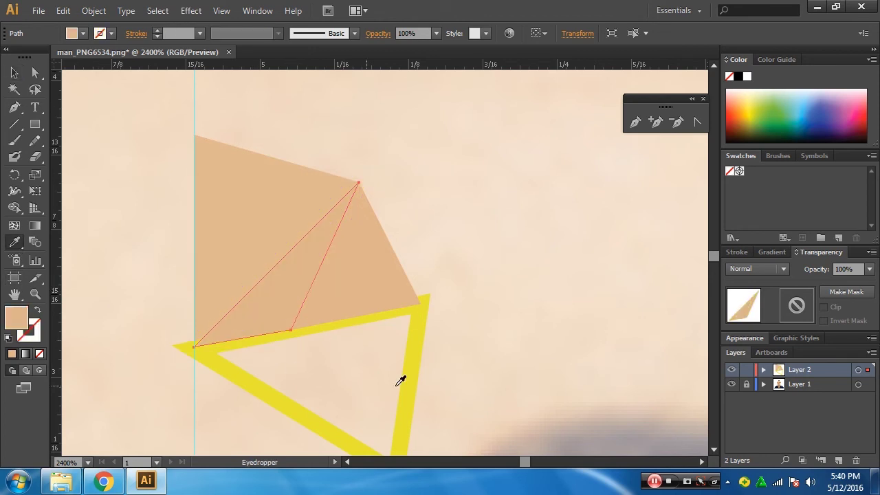
{"action": "left_click", "coordinate": [418, 361], "text": "ctrl"}
{"action": "left_click", "coordinate": [360, 376]}
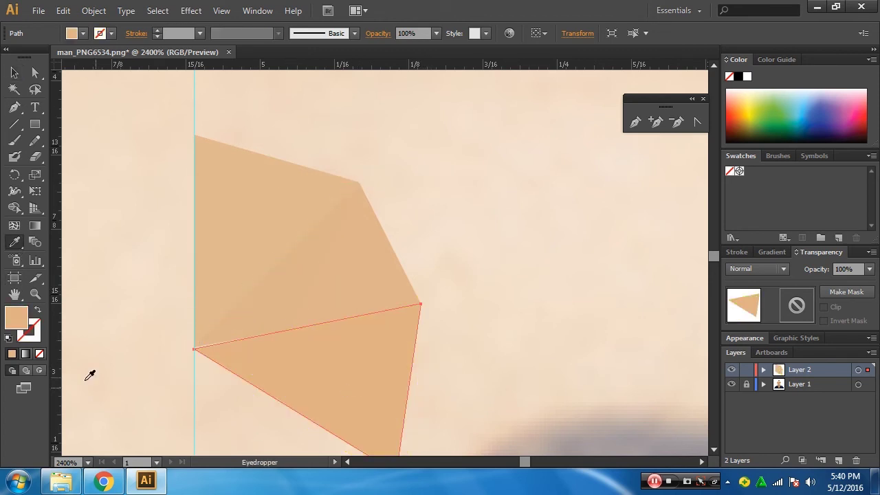
{"action": "key", "text": "v"}
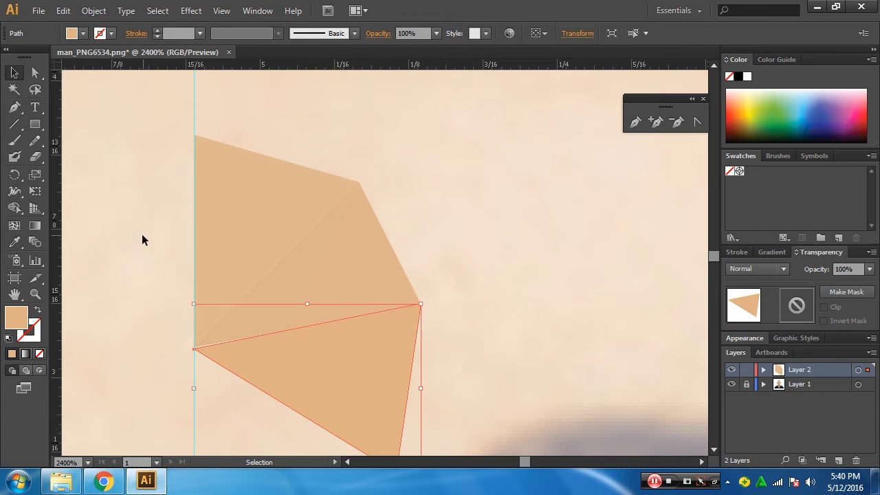
{"action": "left_click", "coordinate": [142, 239]}
{"action": "left_click_drag", "start_coordinate": [152, 296], "coordinate": [209, 233]}
{"action": "left_click", "coordinate": [333, 274], "text": "ctrl+alt"}
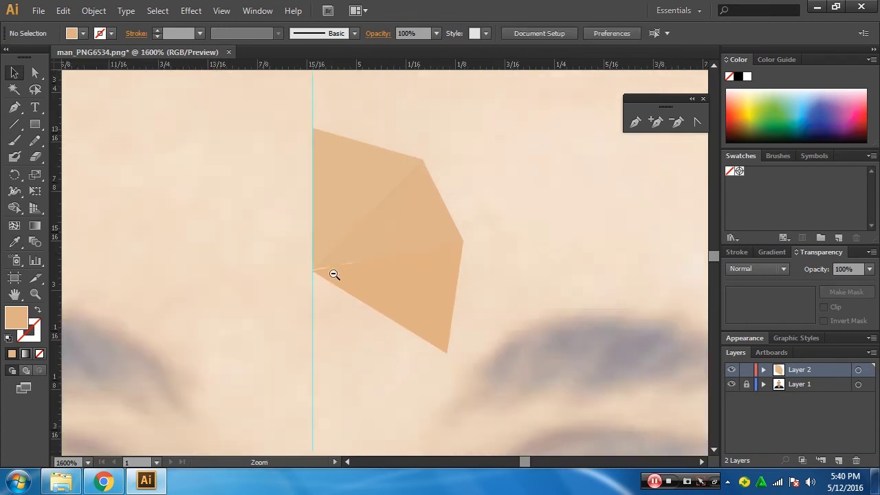
{"action": "left_click", "coordinate": [351, 285], "text": "ctrl+alt"}
{"action": "left_click", "coordinate": [365, 295], "text": "ctrl+alt"}
{"action": "left_click_drag", "start_coordinate": [365, 295], "coordinate": [342, 337]}
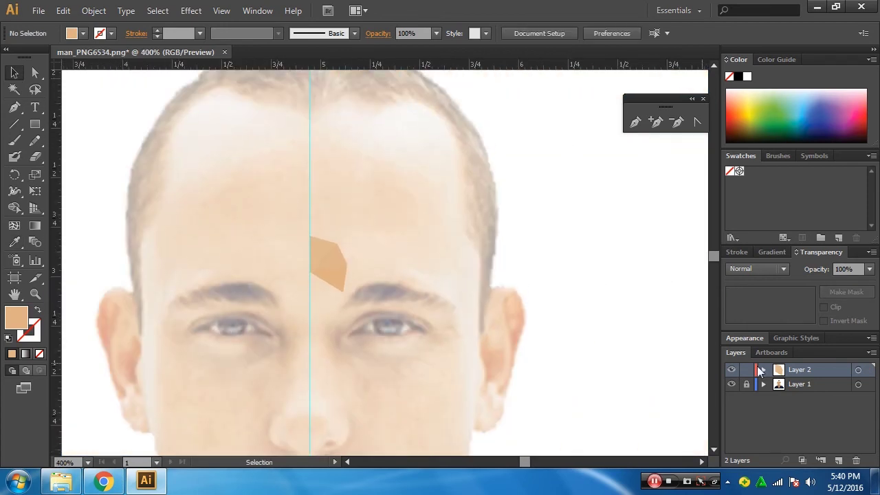
{"action": "left_click", "coordinate": [731, 385]}
{"action": "left_click", "coordinate": [279, 319], "text": "ctrl"}
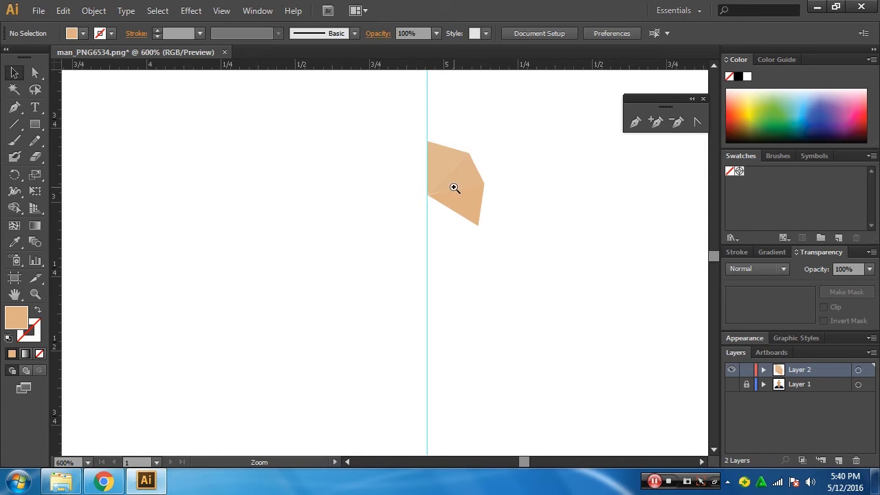
{"action": "left_click", "coordinate": [455, 187], "text": "ctrl"}
{"action": "left_click", "coordinate": [358, 299], "text": "ctrl"}
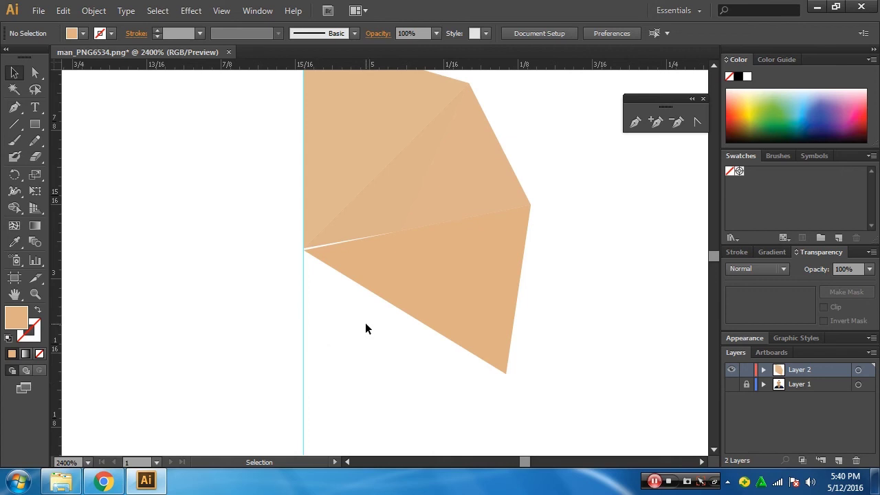
{"action": "left_click_drag", "start_coordinate": [371, 333], "coordinate": [306, 331]}
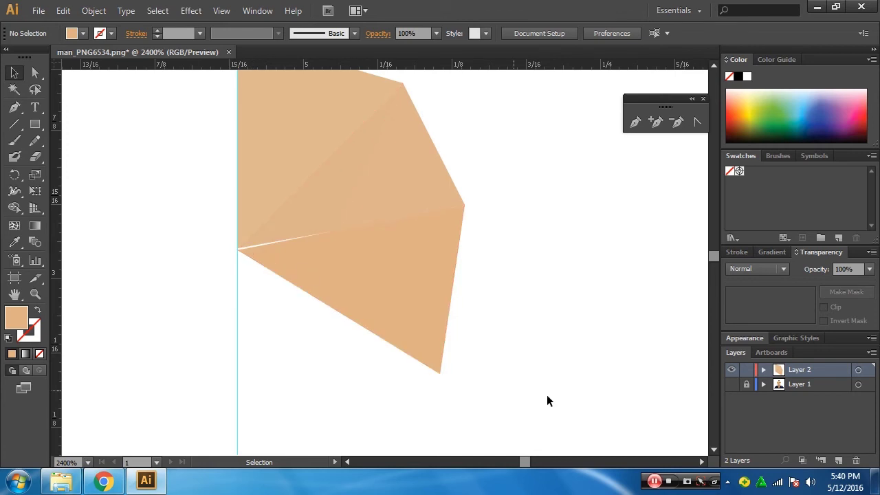
{"action": "left_click", "coordinate": [731, 385]}
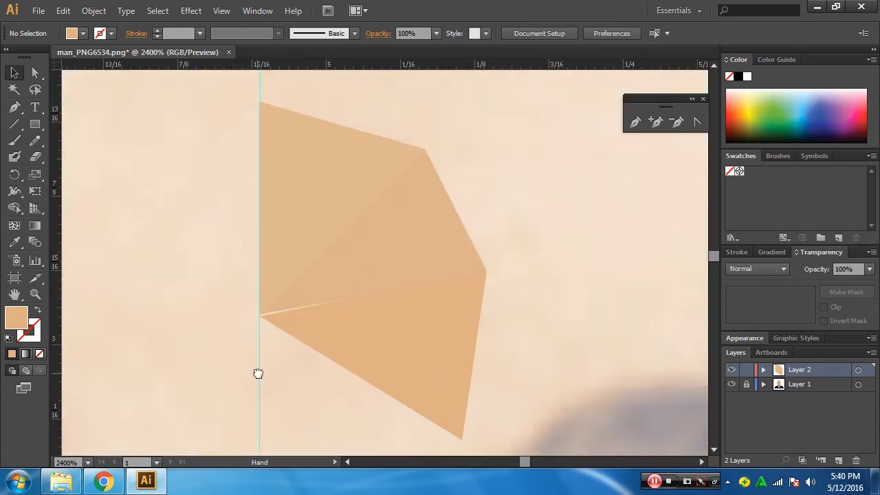
{"action": "scroll", "coordinate": [372, 344], "scroll_direction": "down", "scroll_amount": 1}
{"action": "scroll", "coordinate": [413, 289], "scroll_direction": "down", "scroll_amount": 1}
{"action": "left_click_drag", "start_coordinate": [432, 256], "coordinate": [326, 387]}
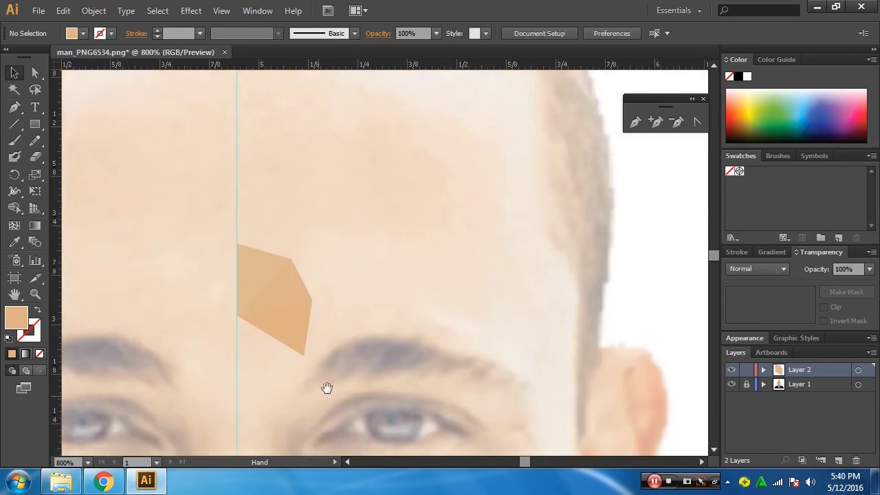
{"action": "scroll", "coordinate": [342, 330], "scroll_direction": "down", "scroll_amount": 1}
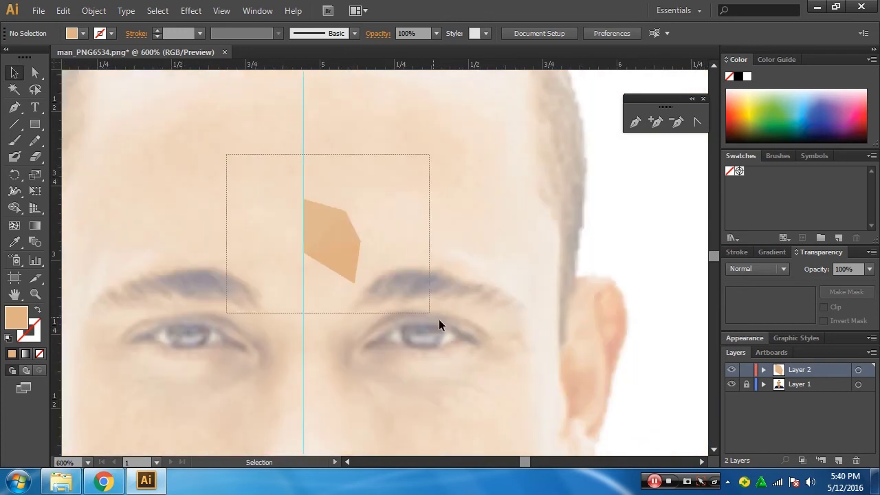
{"action": "left_click_drag", "start_coordinate": [226, 156], "coordinate": [431, 315]}
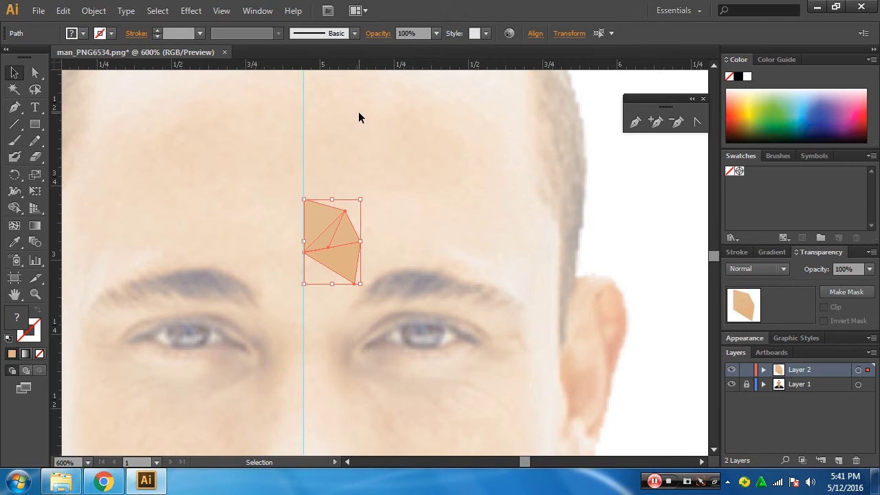
Zoom in closely on the right eye's iris
{"action": "key", "text": "z"}
{"action": "left_click", "coordinate": [427, 339]}
{"action": "left_click", "coordinate": [380, 261]}
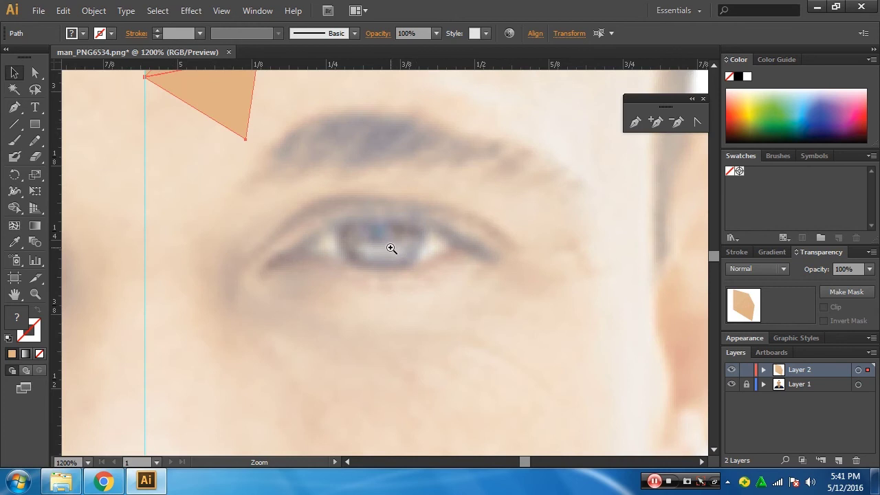
{"action": "left_click", "coordinate": [391, 253]}
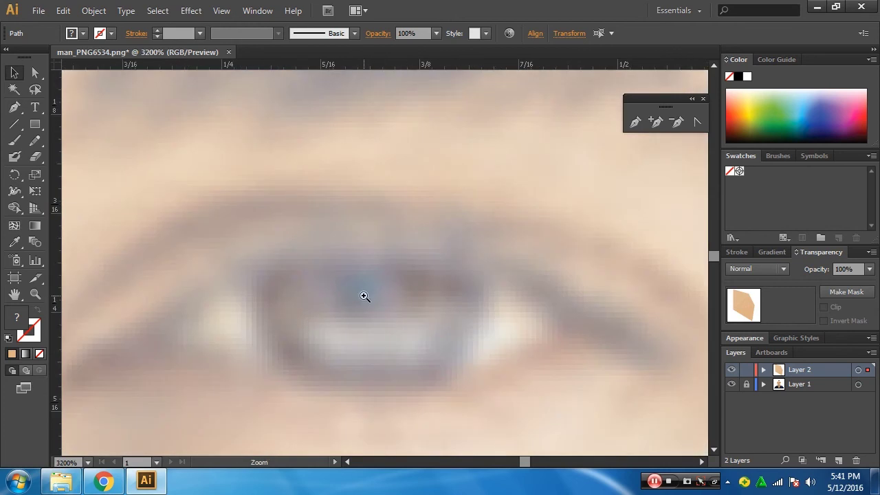
{"action": "left_click", "coordinate": [365, 296]}
{"action": "key", "text": "v"}
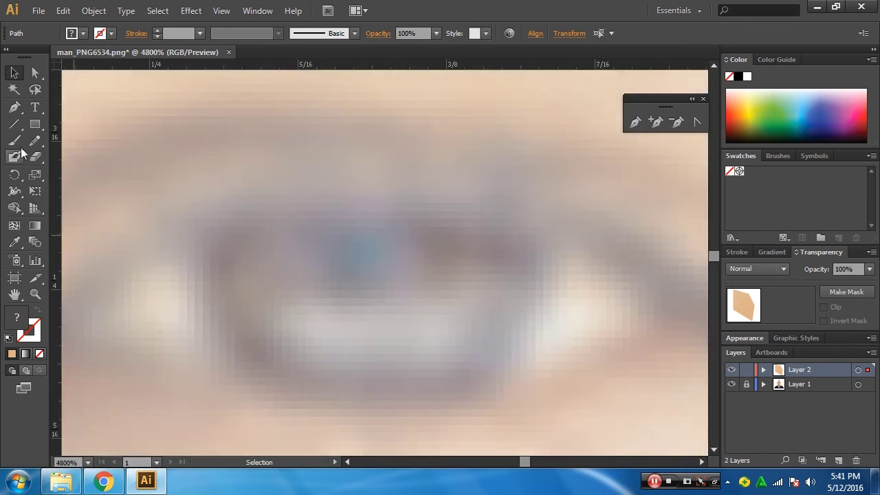
Draw two small adjacent triangles on the iris in Outline view
{"action": "left_click", "coordinate": [16, 108]}
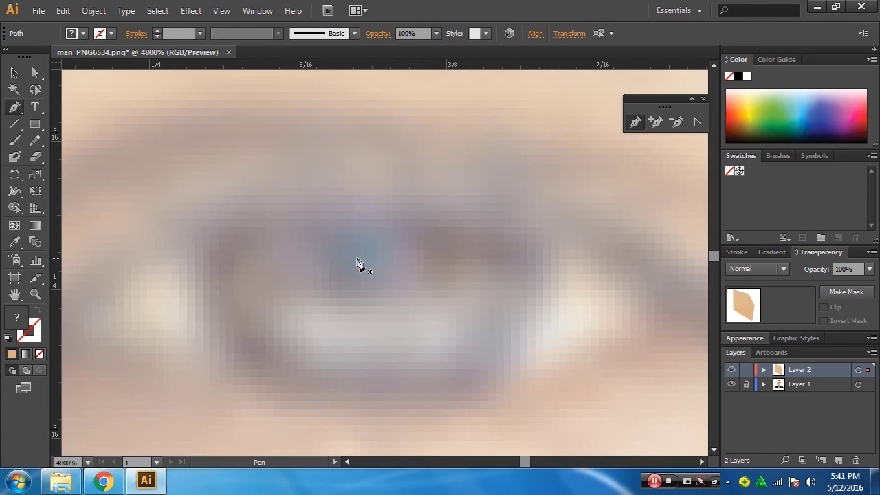
{"action": "mouse_move", "coordinate": [359, 255]}
{"action": "left_mouse_down"}
{"action": "mouse_move", "coordinate": [364, 236]}
{"action": "mouse_move", "coordinate": [383, 256]}
{"action": "left_mouse_up"}
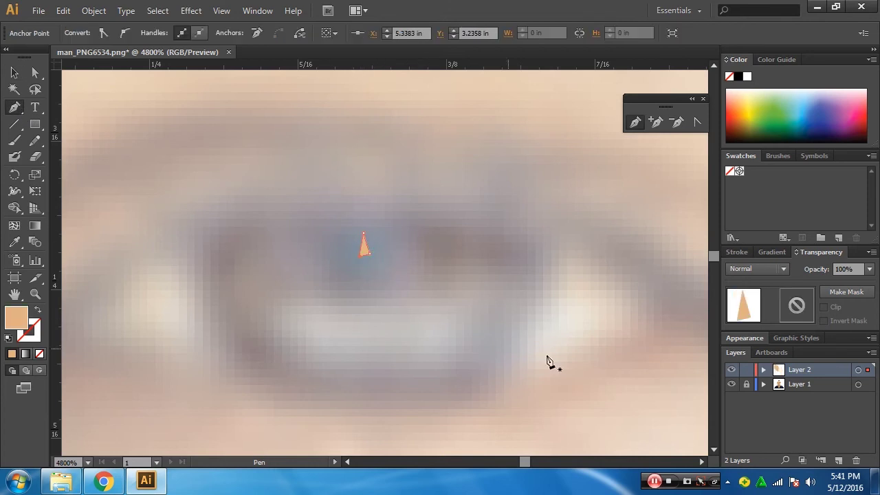
{"action": "key", "text": "ctrl+y"}
{"action": "scroll", "coordinate": [412, 281], "scroll_direction": "up", "scroll_amount": 1}
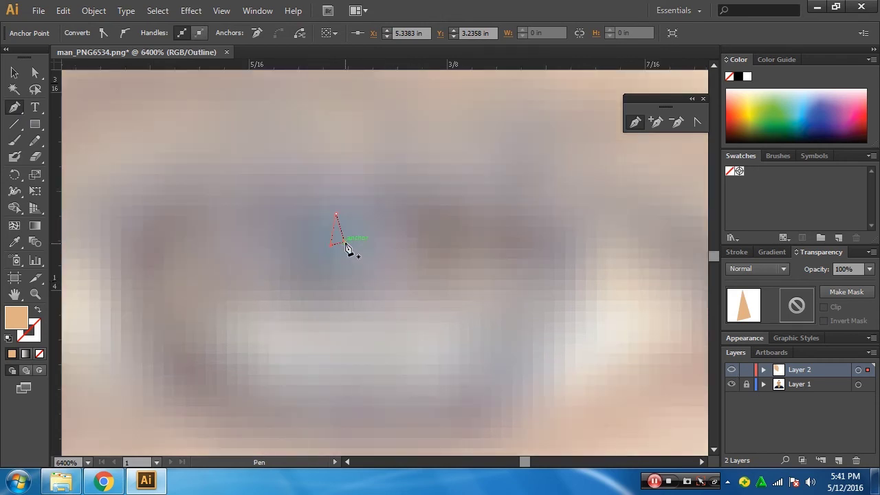
{"action": "left_click_drag", "start_coordinate": [352, 251], "coordinate": [371, 253]}
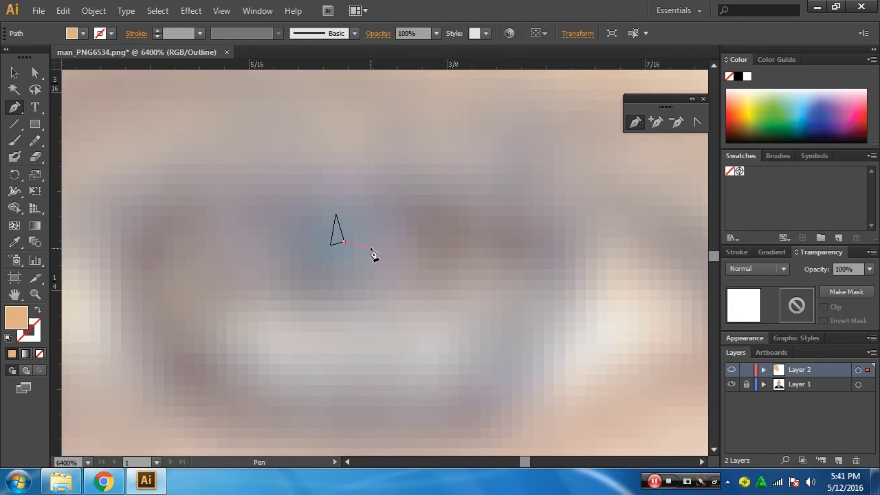
{"action": "left_click", "coordinate": [365, 233]}
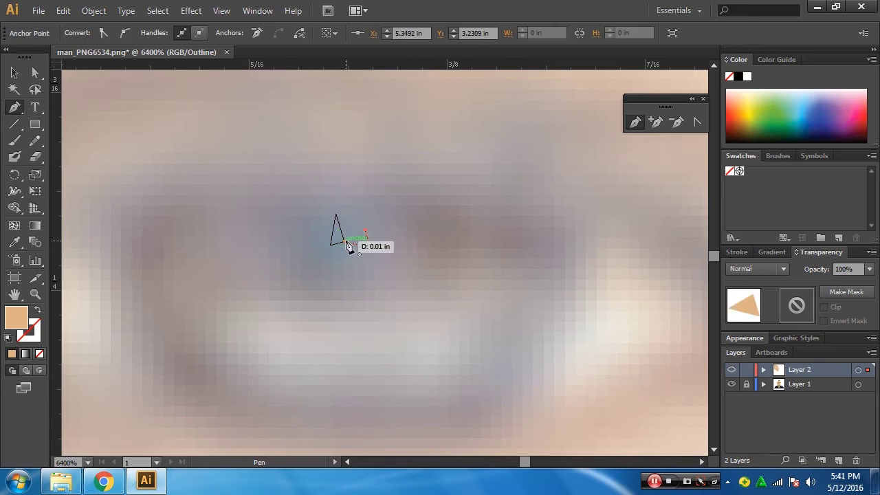
{"action": "left_click", "coordinate": [348, 245]}
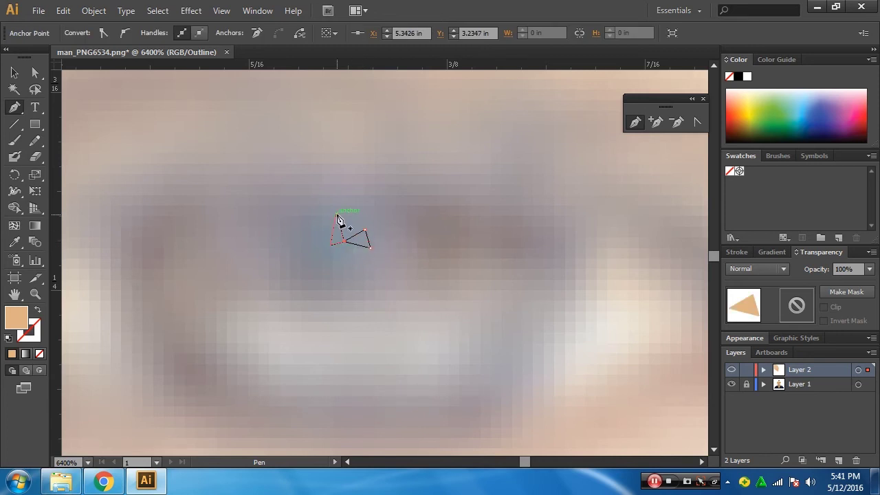
{"action": "mouse_move", "coordinate": [337, 219]}
{"action": "left_mouse_down"}
{"action": "mouse_move", "coordinate": [360, 222]}
{"action": "mouse_move", "coordinate": [347, 244]}
{"action": "mouse_move", "coordinate": [375, 302]}
{"action": "left_mouse_up"}
{"action": "left_click", "coordinate": [347, 244]}
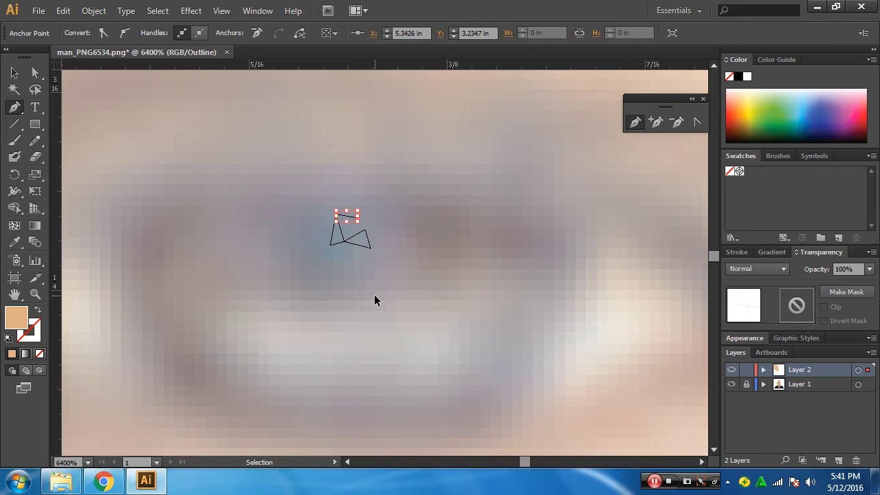
Draw a third triangle from the left triangle's top corner down to the shared bottom corner
{"action": "left_click", "coordinate": [336, 215]}
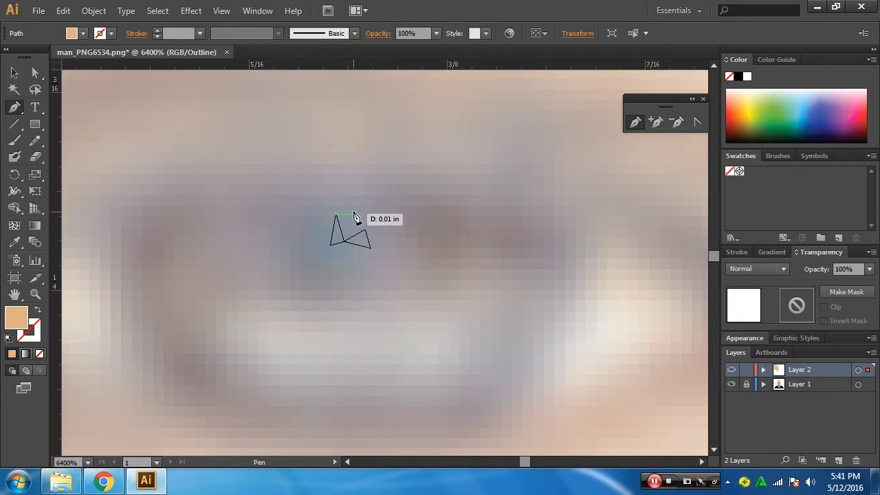
{"action": "mouse_move", "coordinate": [348, 216]}
{"action": "left_mouse_down"}
{"action": "mouse_move", "coordinate": [351, 238]}
{"action": "mouse_move", "coordinate": [383, 242]}
{"action": "mouse_move", "coordinate": [363, 220]}
{"action": "left_mouse_up"}
{"action": "left_click", "coordinate": [361, 214]}
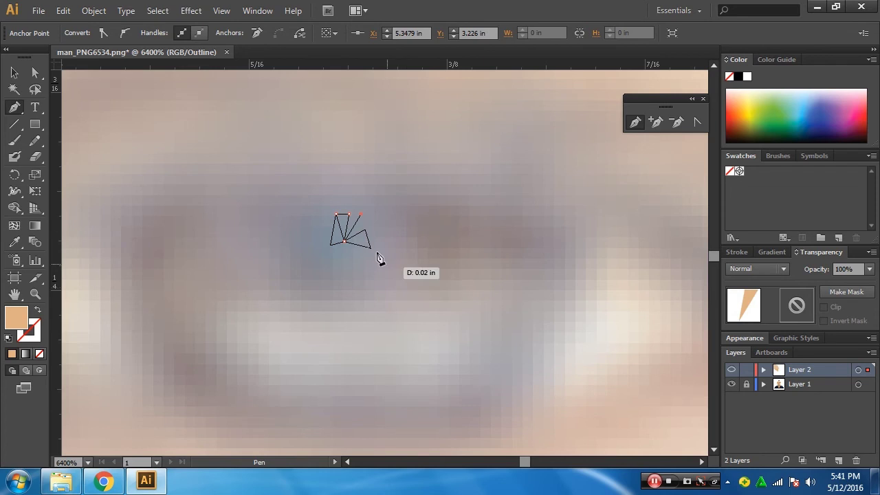
{"action": "left_click", "coordinate": [349, 237]}
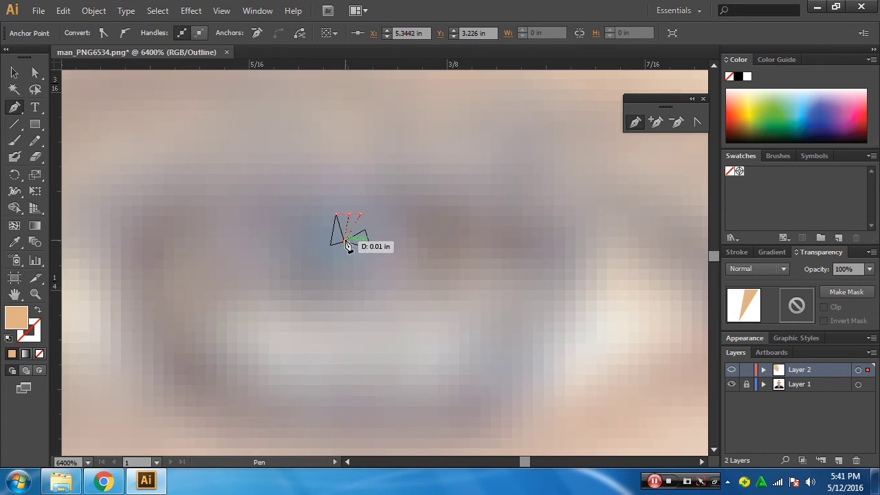
{"action": "left_click", "coordinate": [346, 242]}
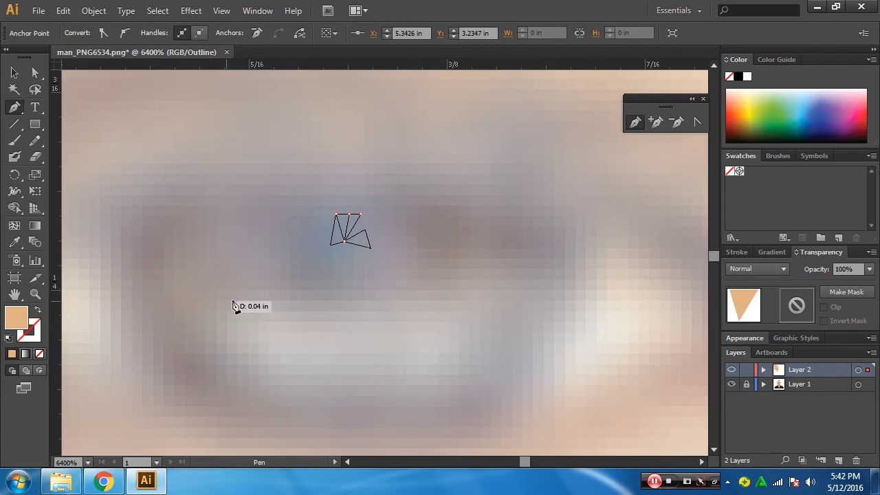
{"action": "left_click", "coordinate": [21, 76]}
{"action": "left_click", "coordinate": [323, 201]}
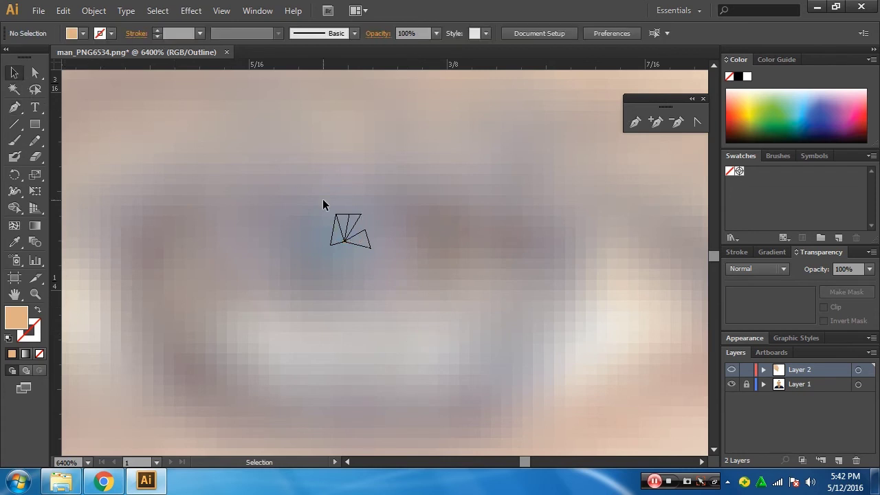
Pull the stray T-shaped path piece away and delete it
{"action": "left_click_drag", "start_coordinate": [360, 220], "coordinate": [395, 193]}
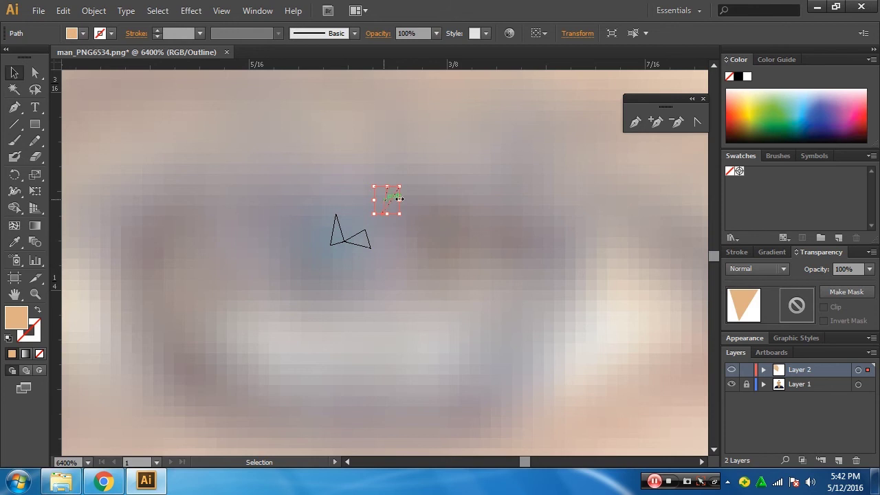
{"action": "left_click", "coordinate": [405, 284]}
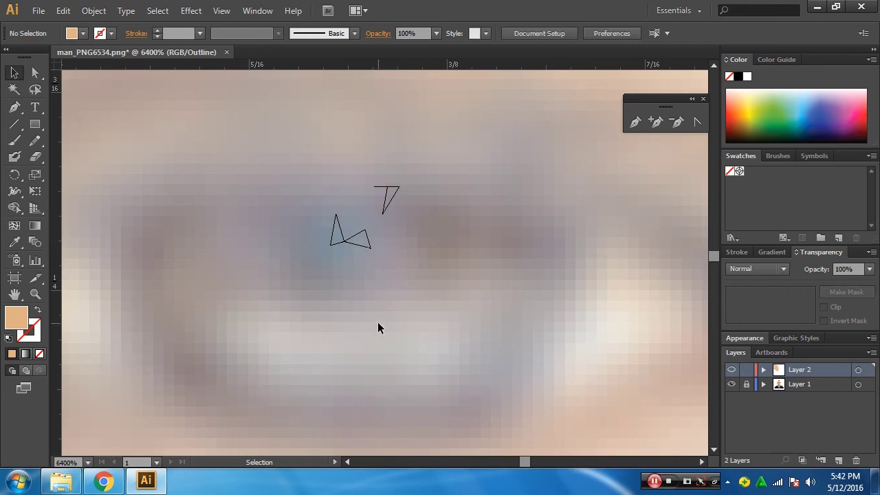
{"action": "left_click_drag", "start_coordinate": [375, 159], "coordinate": [427, 233]}
{"action": "key", "text": "Delete"}
Redraw the inverted triangle from the left triangle's top corner to the bottom
{"action": "left_click", "coordinate": [15, 107]}
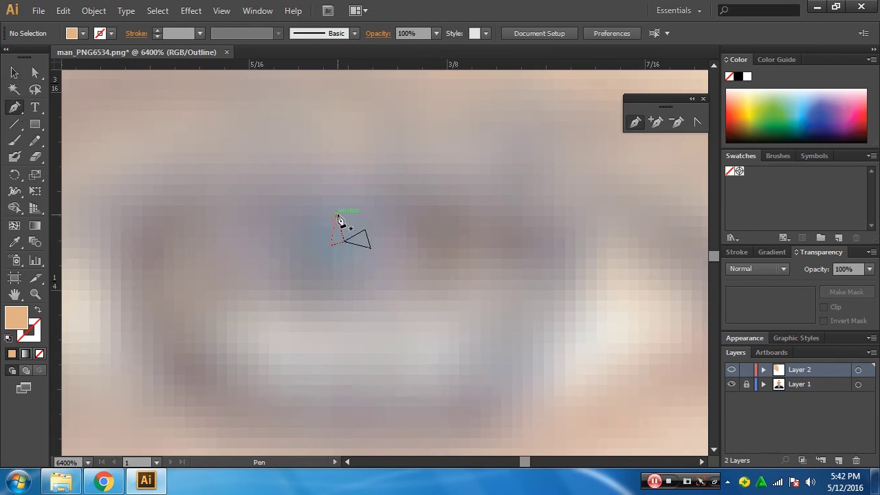
{"action": "left_click", "coordinate": [337, 215]}
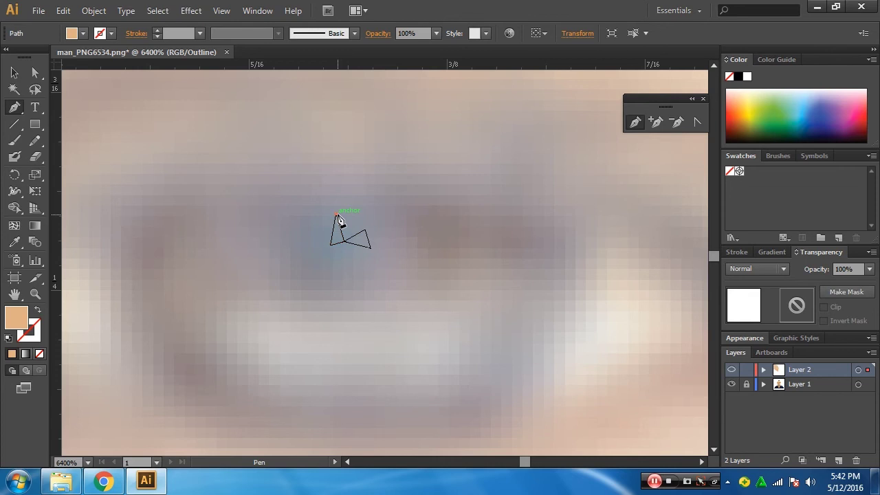
{"action": "left_click_drag", "start_coordinate": [337, 215], "coordinate": [356, 224]}
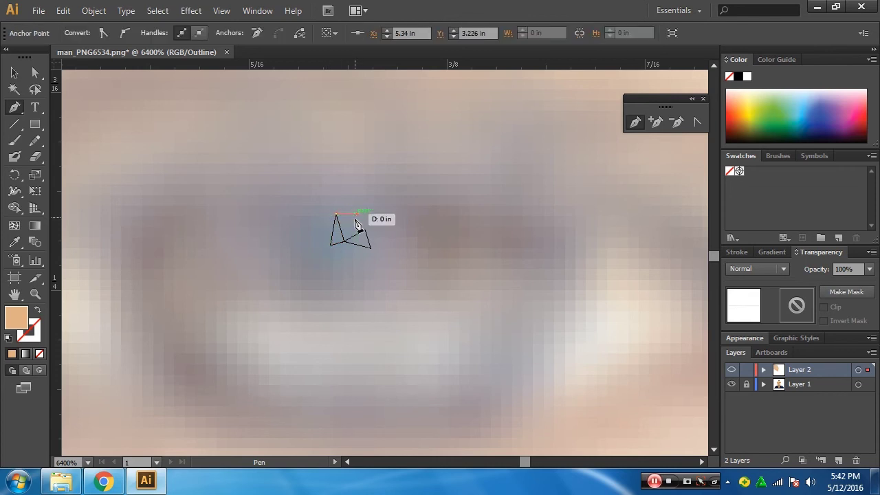
{"action": "left_click", "coordinate": [357, 216]}
{"action": "left_click", "coordinate": [344, 240]}
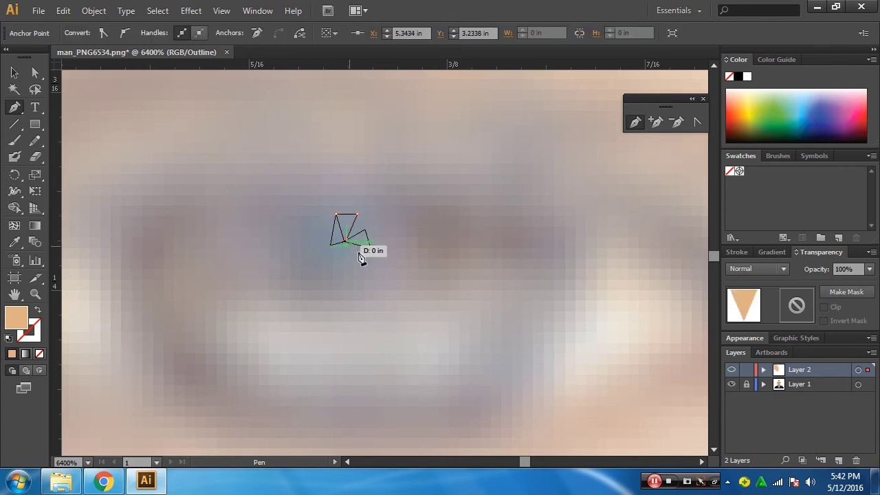
{"action": "mouse_move", "coordinate": [359, 257]}
{"action": "left_mouse_down"}
{"action": "mouse_move", "coordinate": [328, 303]}
{"action": "mouse_move", "coordinate": [337, 220]}
{"action": "left_mouse_up"}
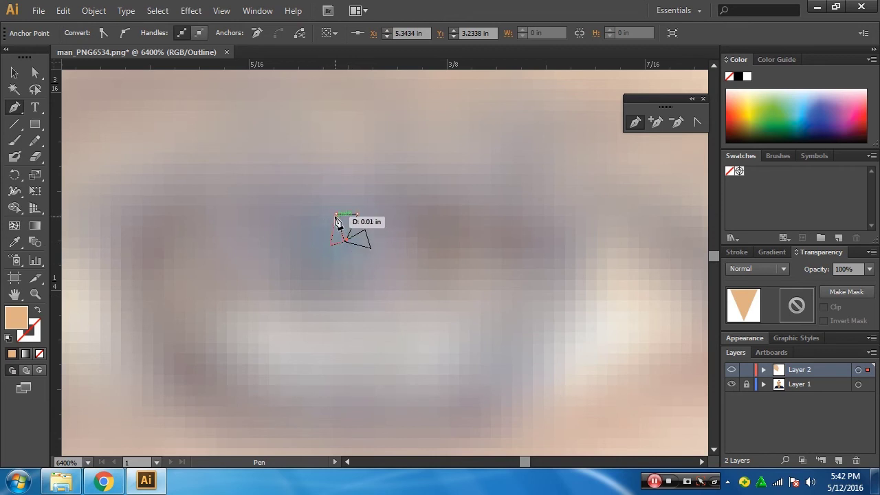
{"action": "mouse_move", "coordinate": [337, 220]}
{"action": "left_mouse_down"}
{"action": "mouse_move", "coordinate": [369, 227]}
{"action": "mouse_move", "coordinate": [358, 217]}
{"action": "mouse_move", "coordinate": [341, 252]}
{"action": "left_mouse_up"}
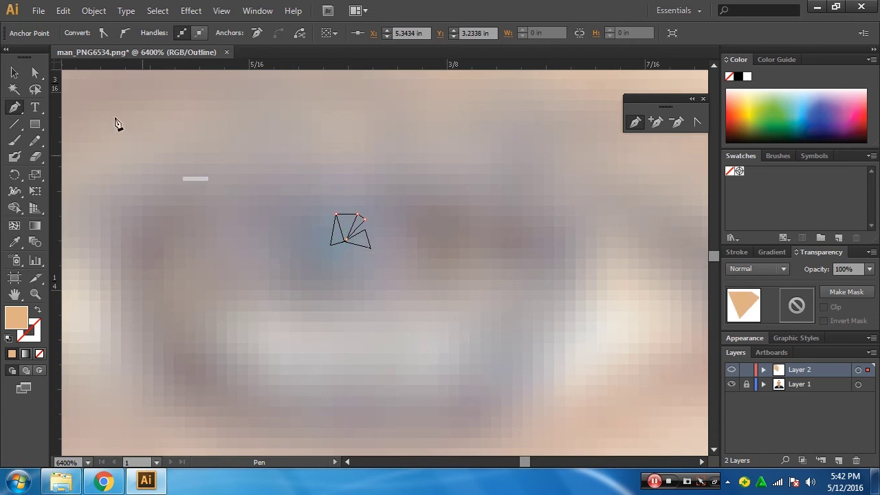
Drag the remaining stray segment aside and delete it
{"action": "left_click", "coordinate": [14, 72]}
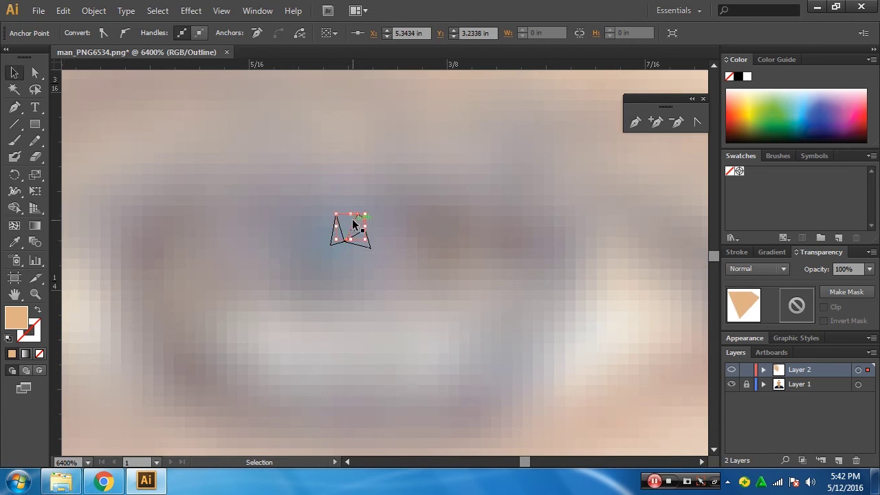
{"action": "left_click_drag", "start_coordinate": [353, 224], "coordinate": [391, 190]}
{"action": "left_click", "coordinate": [445, 318]}
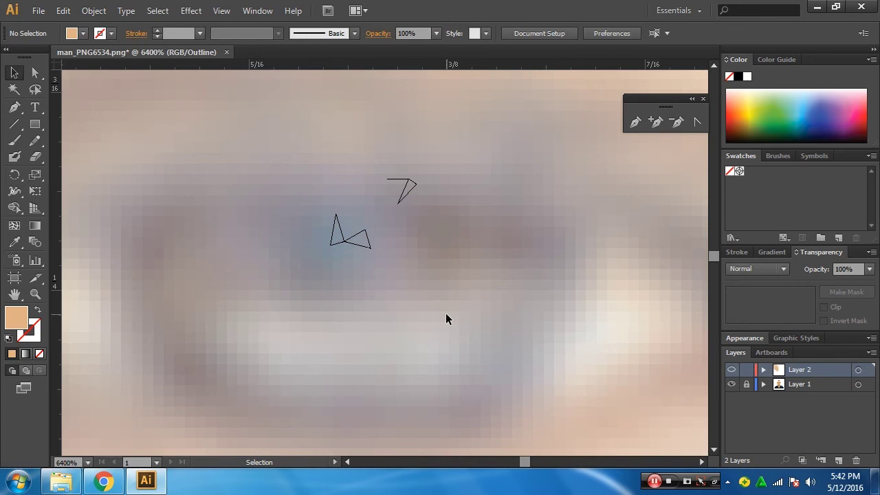
{"action": "left_click_drag", "start_coordinate": [405, 163], "coordinate": [464, 264]}
{"action": "key", "text": "Delete"}
{"action": "left_click", "coordinate": [15, 124]}
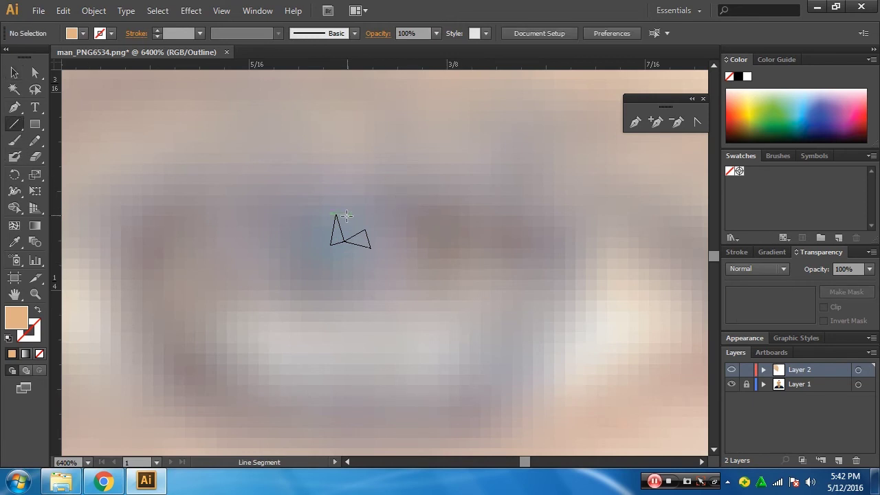
Draw two more Pen triangles from the cluster's top corner, snapping onto the top-left anchor
{"action": "key", "text": "p"}
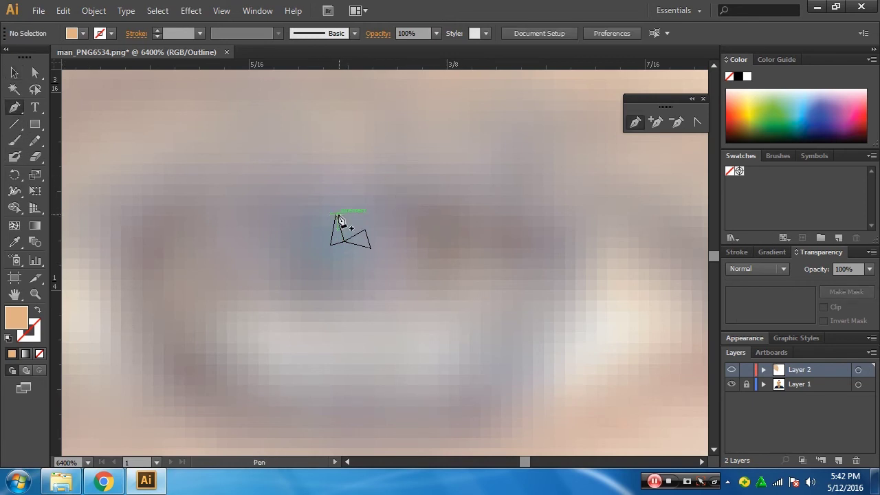
{"action": "left_click", "coordinate": [337, 216]}
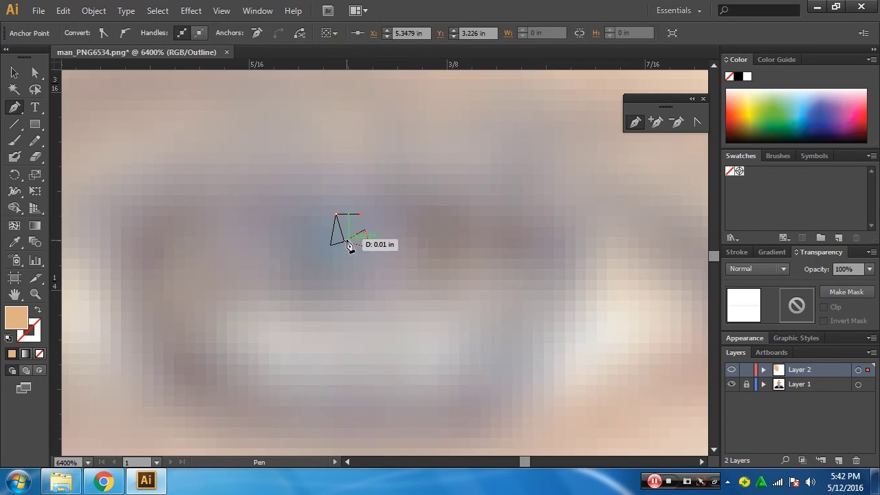
{"action": "left_click", "coordinate": [370, 247]}
{"action": "left_click", "coordinate": [338, 217]}
{"action": "left_click", "coordinate": [337, 216]}
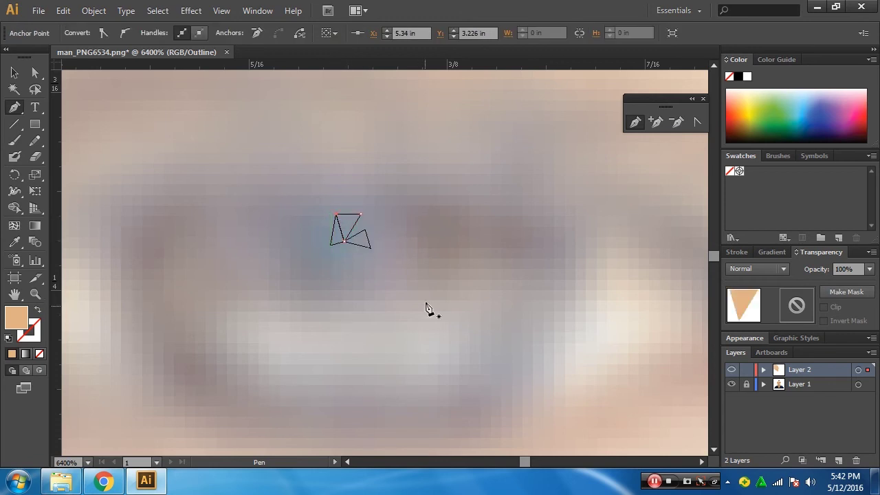
{"action": "left_click", "coordinate": [366, 235]}
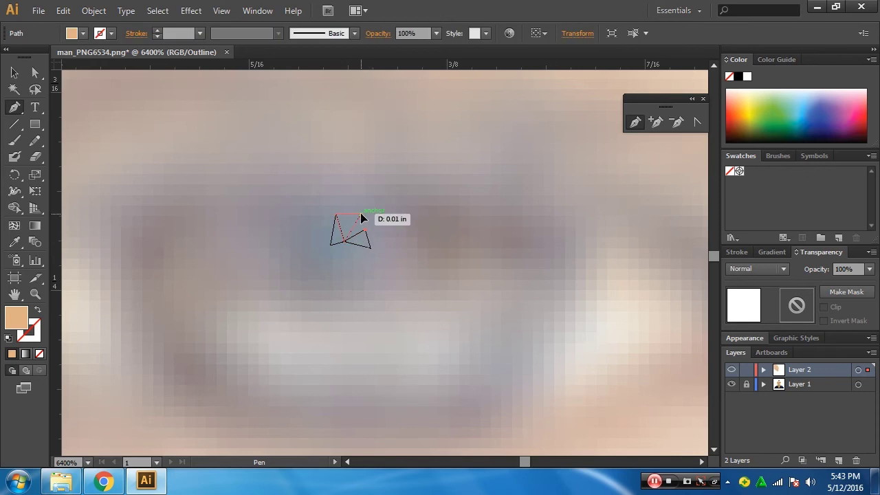
{"action": "mouse_move", "coordinate": [364, 230]}
{"action": "left_mouse_down"}
{"action": "mouse_move", "coordinate": [347, 246]}
{"action": "mouse_move", "coordinate": [367, 236]}
{"action": "left_mouse_up"}
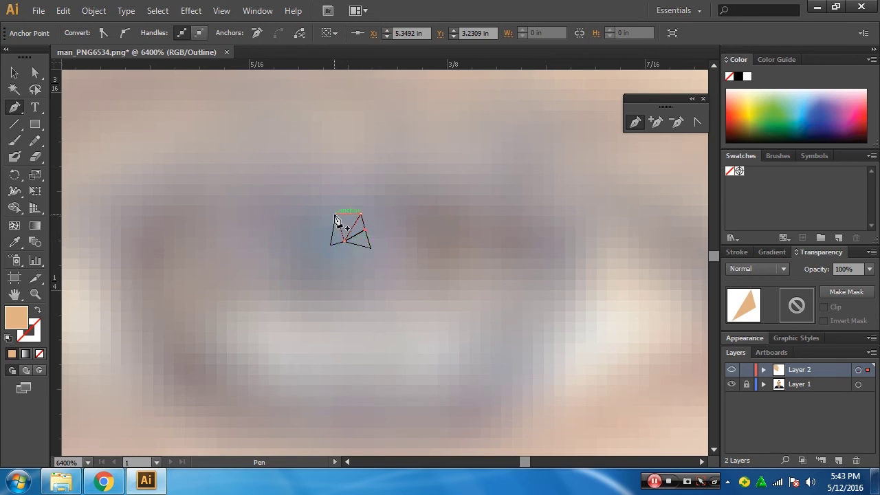
{"action": "mouse_move", "coordinate": [336, 219]}
{"action": "left_mouse_down"}
{"action": "mouse_move", "coordinate": [314, 221]}
{"action": "mouse_move", "coordinate": [370, 248]}
{"action": "mouse_move", "coordinate": [332, 259]}
{"action": "mouse_move", "coordinate": [331, 250]}
{"action": "left_mouse_up"}
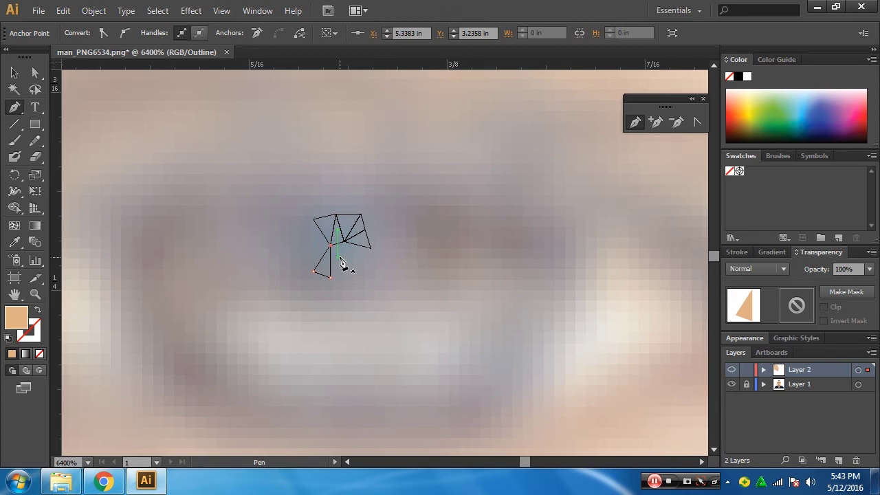
Add a closed triangle below the first row and two triangles on the cluster's left side
{"action": "left_click", "coordinate": [332, 259]}
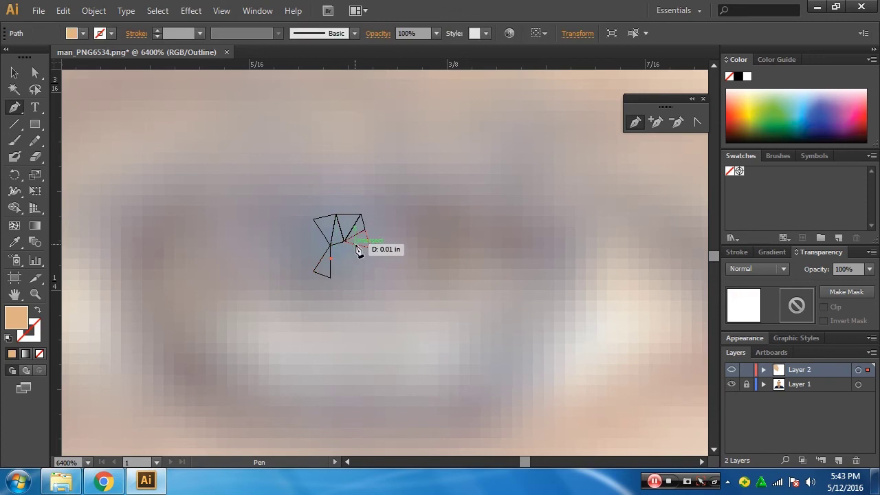
{"action": "left_click", "coordinate": [346, 246]}
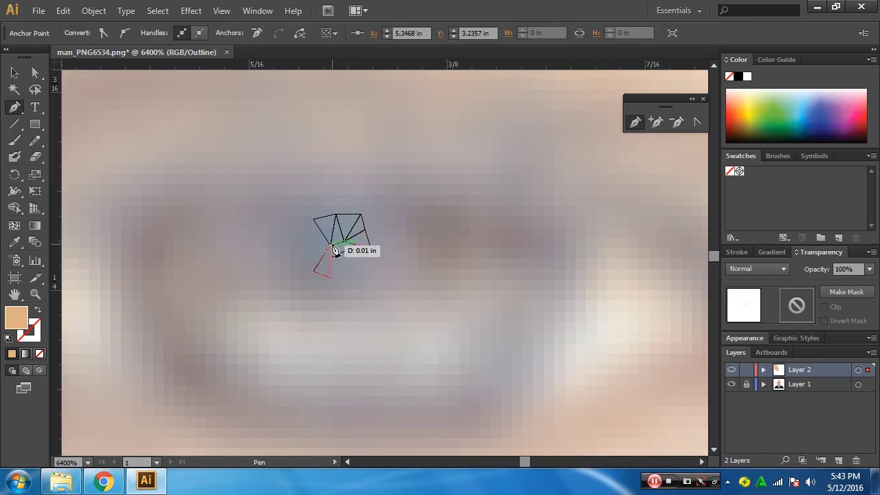
{"action": "left_click", "coordinate": [333, 253]}
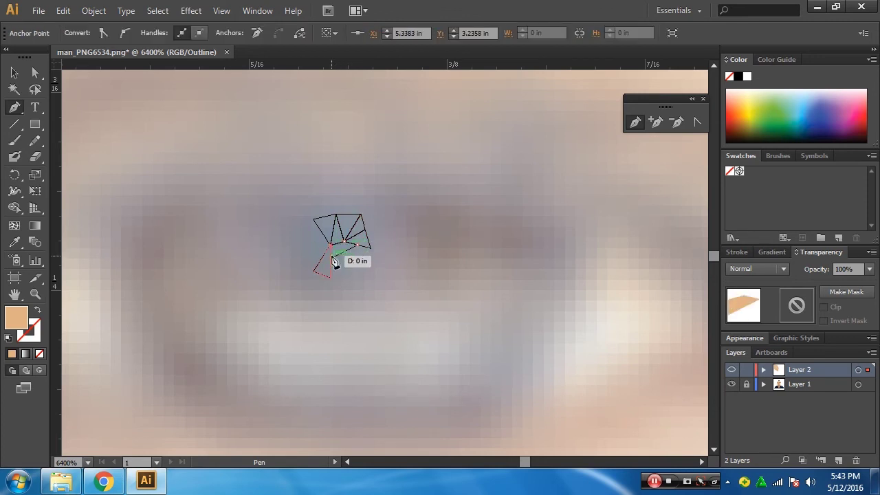
{"action": "left_click", "coordinate": [332, 259]}
{"action": "left_click_drag", "start_coordinate": [314, 235], "coordinate": [323, 235]}
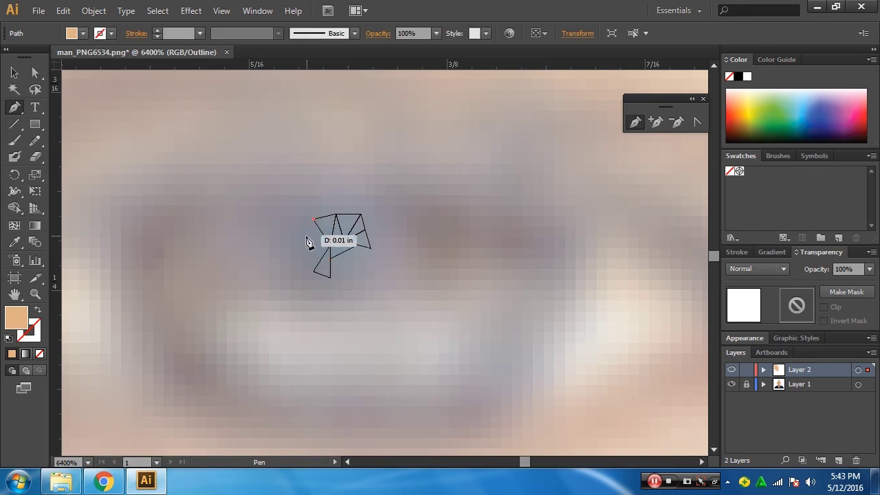
{"action": "left_click", "coordinate": [324, 237]}
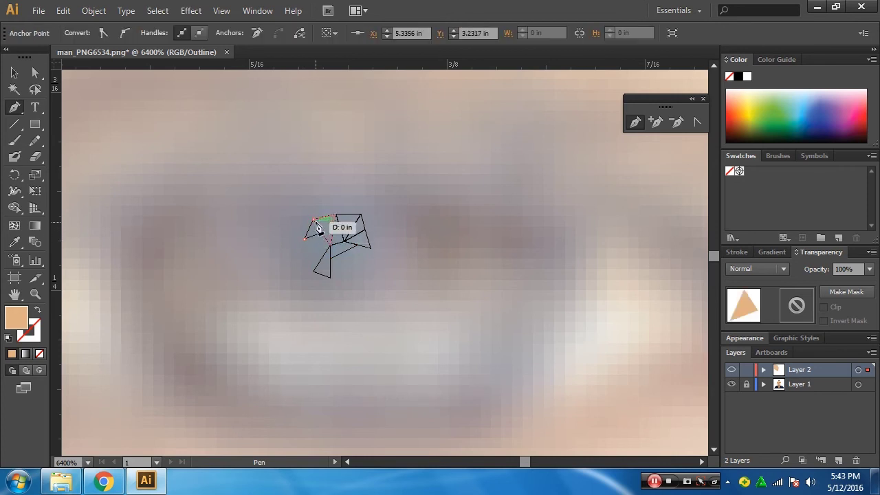
{"action": "left_click", "coordinate": [315, 245]}
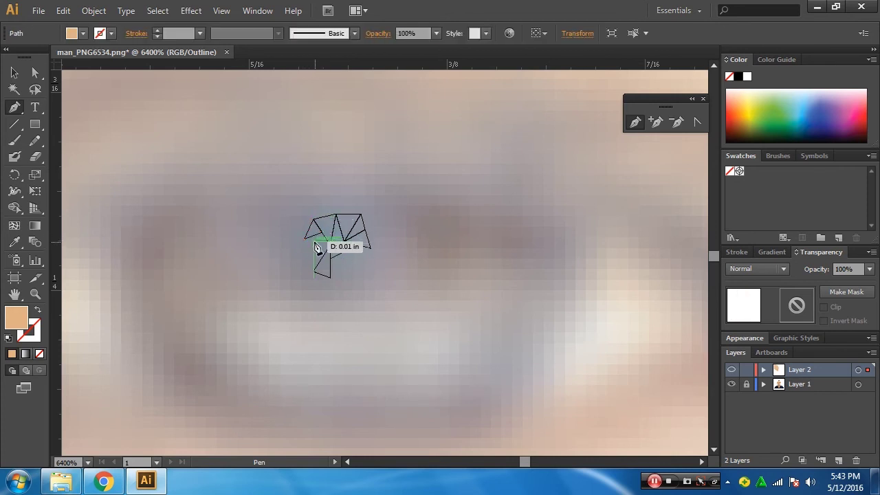
{"action": "left_click", "coordinate": [305, 239]}
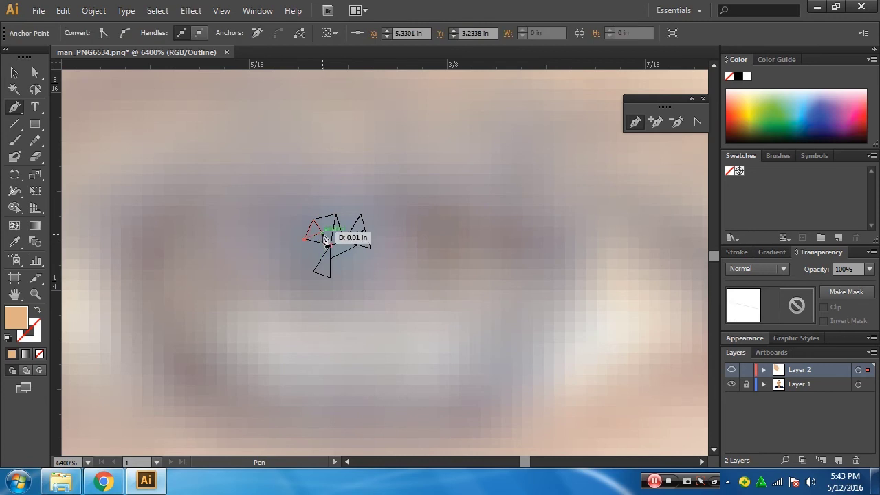
{"action": "left_click", "coordinate": [320, 234]}
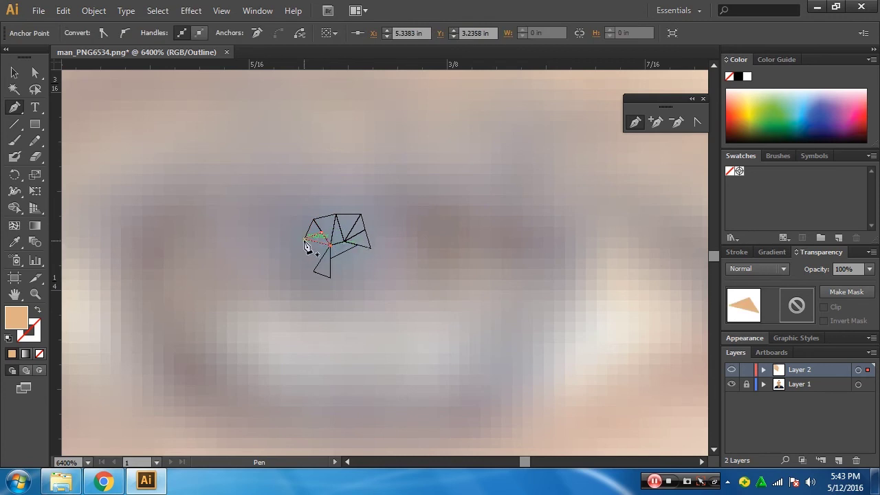
Draw the left-edge and bottom-left triangles, then deselect the finished mesh
{"action": "left_click", "coordinate": [305, 238]}
{"action": "left_click", "coordinate": [305, 260]}
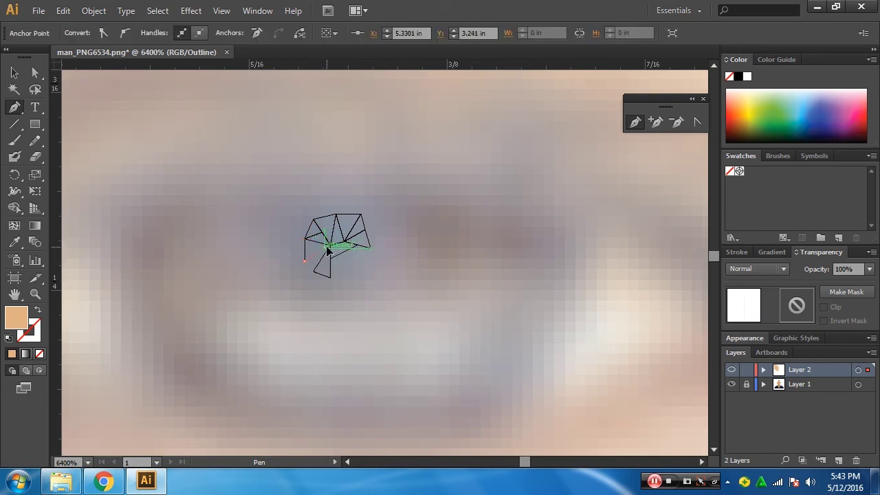
{"action": "left_click", "coordinate": [325, 245]}
{"action": "left_click", "coordinate": [304, 239]}
{"action": "left_click", "coordinate": [331, 278]}
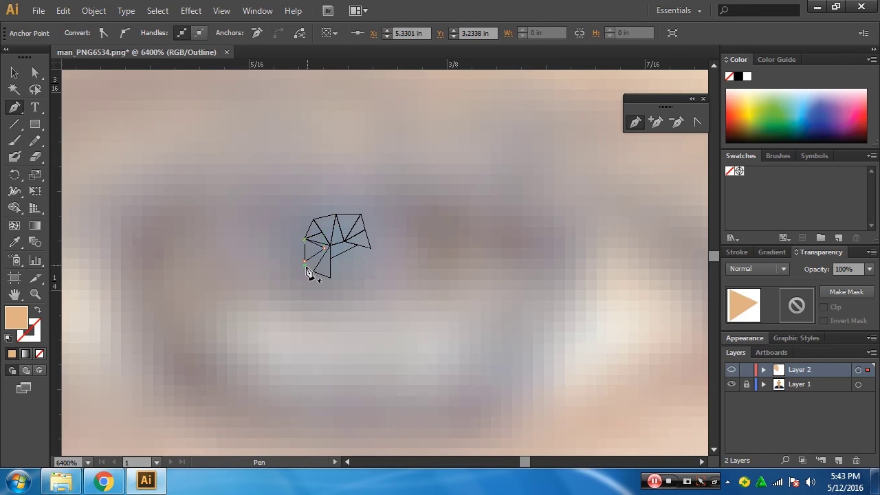
{"action": "left_click", "coordinate": [305, 266]}
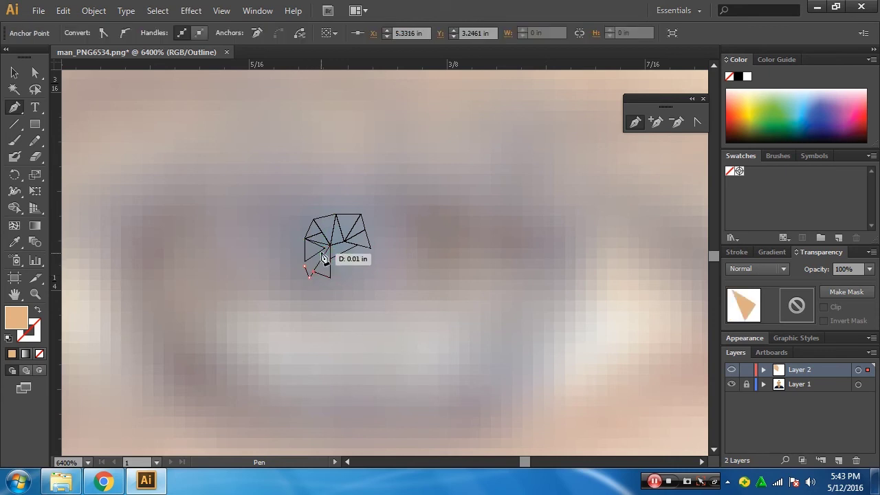
{"action": "left_click", "coordinate": [325, 247]}
{"action": "left_click", "coordinate": [304, 267]}
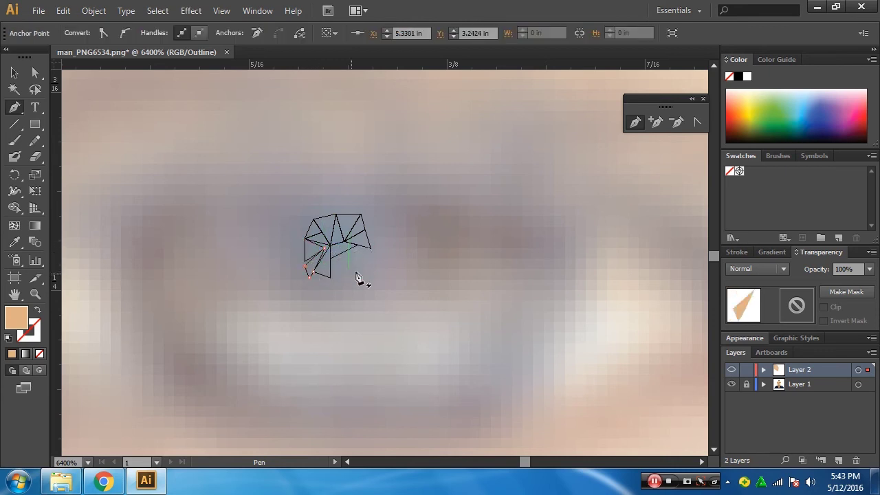
{"action": "left_click", "coordinate": [14, 72]}
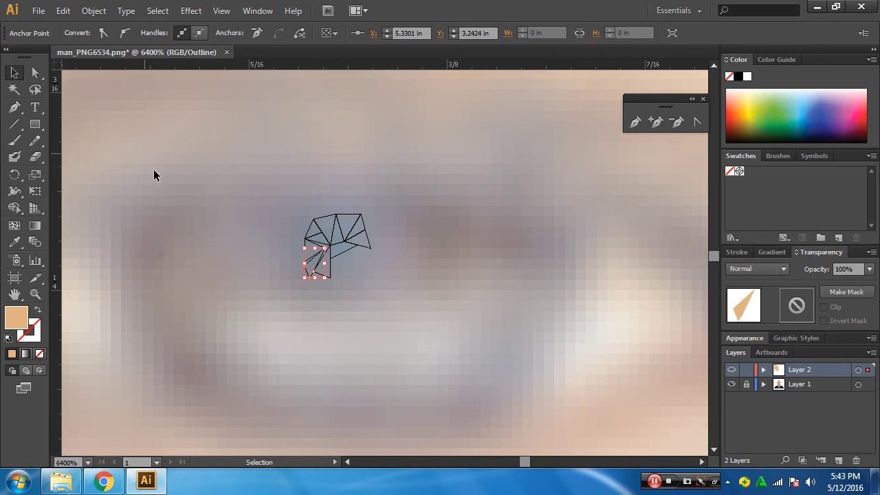
{"action": "left_click", "coordinate": [172, 199]}
Zoom out to head and shoulders, then zoom back in close on the eye and mesh
{"action": "key", "text": "ctrl+minus"}
{"action": "key", "text": "ctrl+minus"}
{"action": "key", "text": "ctrl+minus"}
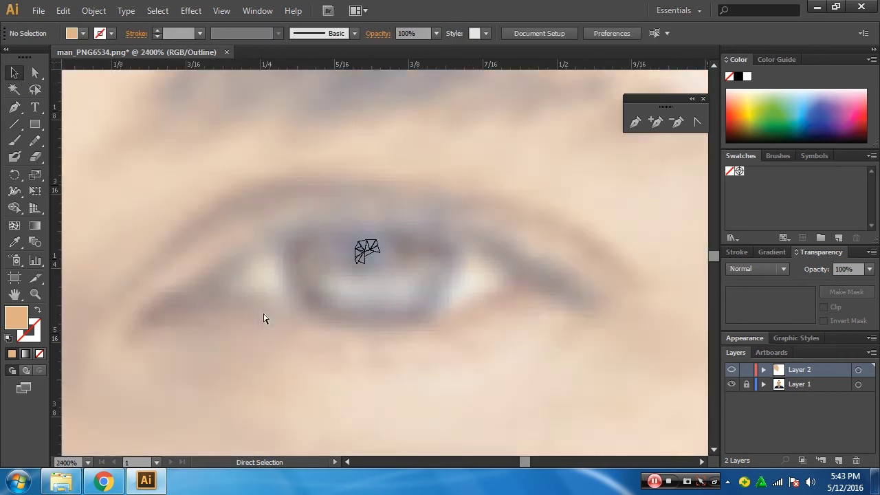
{"action": "key", "text": "ctrl+minus"}
{"action": "key", "text": "ctrl+minus"}
{"action": "key", "text": "ctrl+minus"}
{"action": "key", "text": "ctrl+minus"}
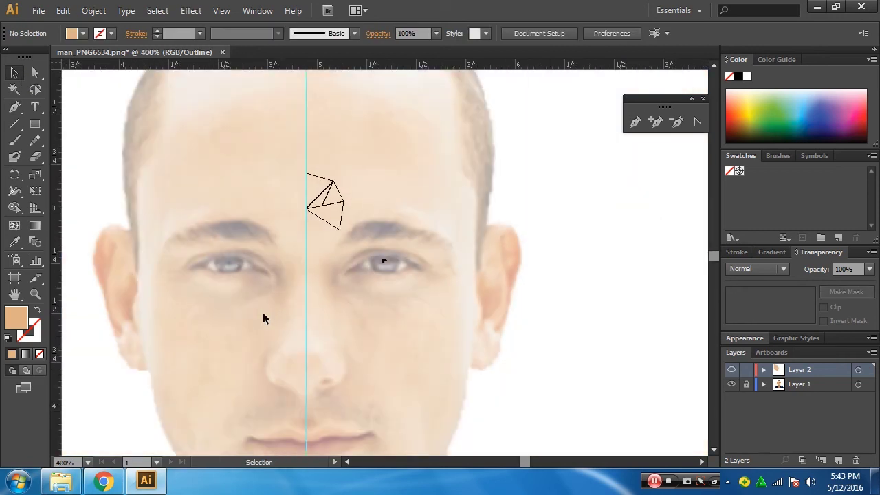
{"action": "key", "text": "ctrl+minus"}
{"action": "key", "text": "ctrl+minus"}
{"action": "key", "text": "ctrl+minus"}
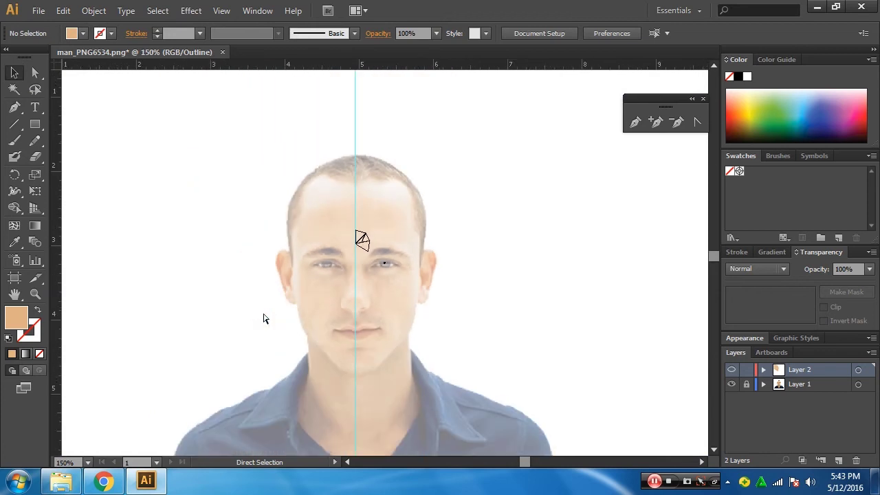
{"action": "key", "text": "ctrl+minus"}
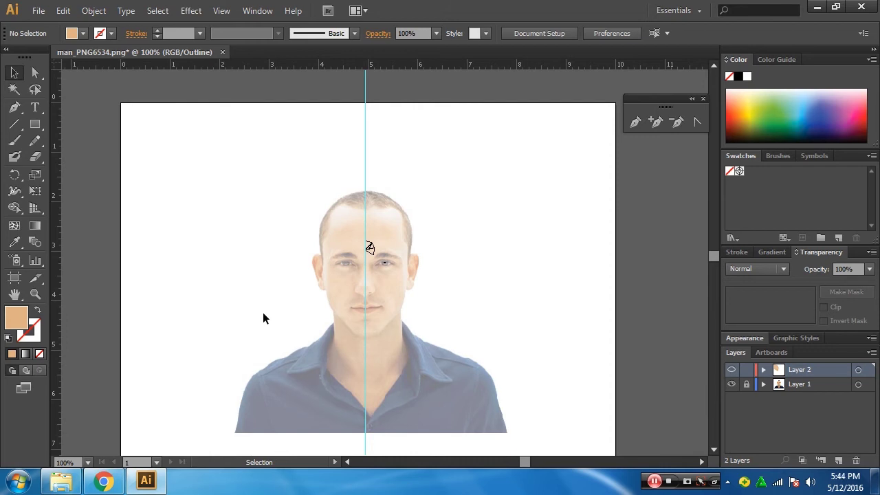
{"action": "left_click", "coordinate": [384, 272]}
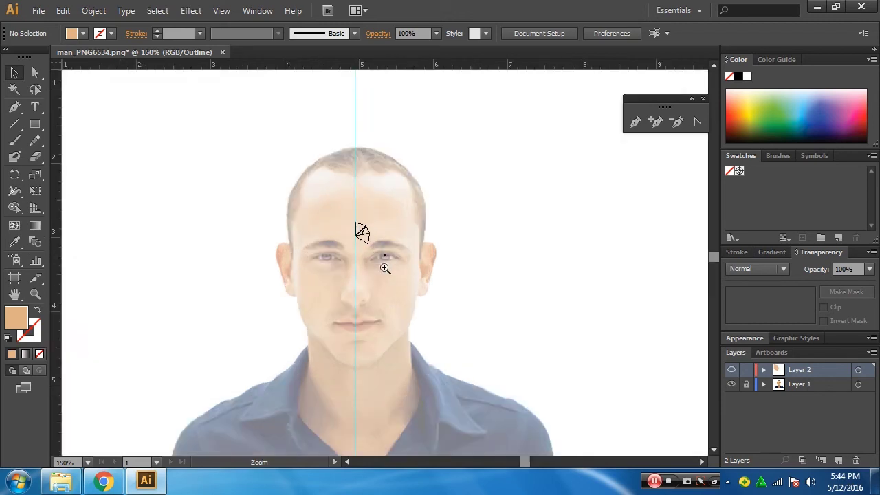
{"action": "left_click", "coordinate": [385, 272]}
{"action": "left_click", "coordinate": [394, 261]}
{"action": "left_click", "coordinate": [393, 256]}
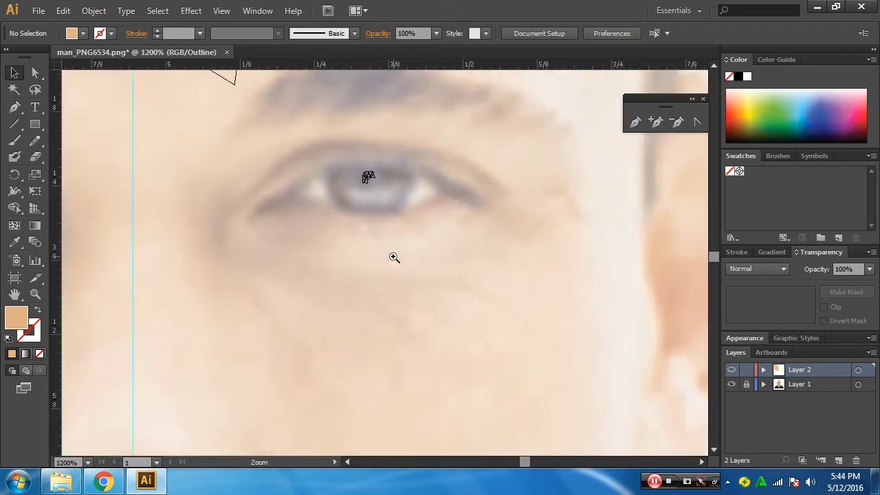
{"action": "left_click", "coordinate": [371, 218]}
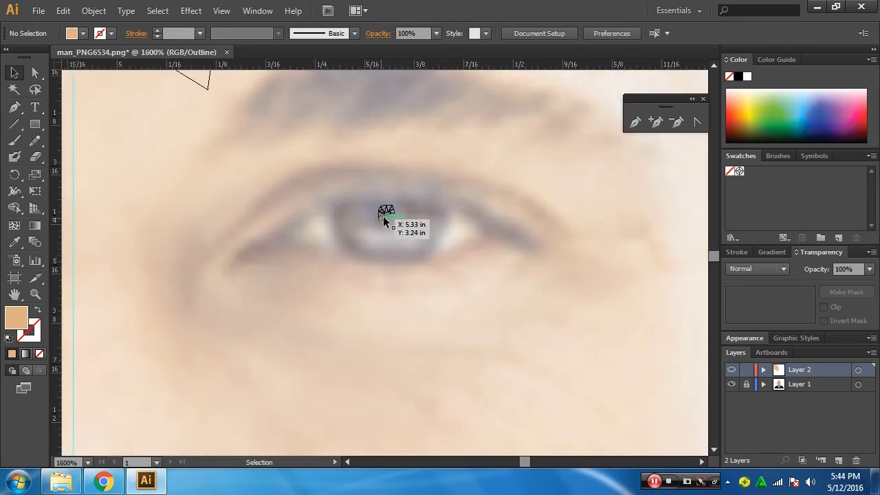
Delete the selected triangle and start a new Pen triangle mesh over the top of the pupil
{"action": "left_click", "coordinate": [396, 219]}
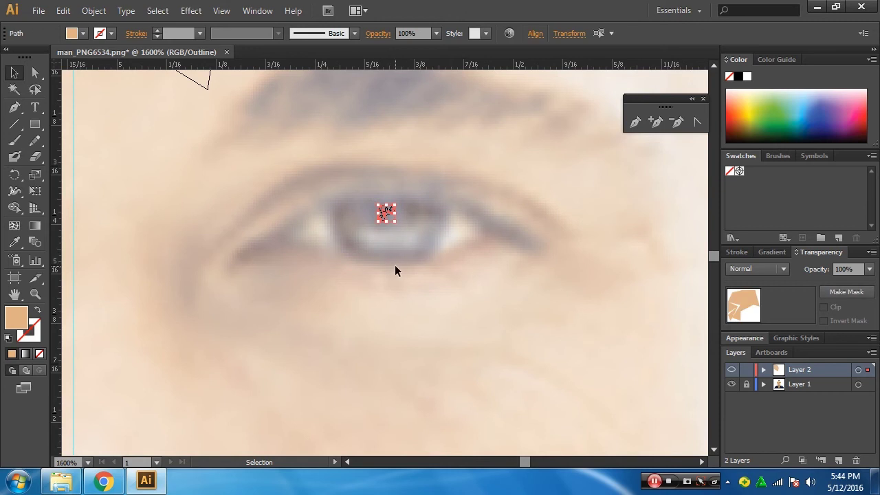
{"action": "key", "text": "Delete"}
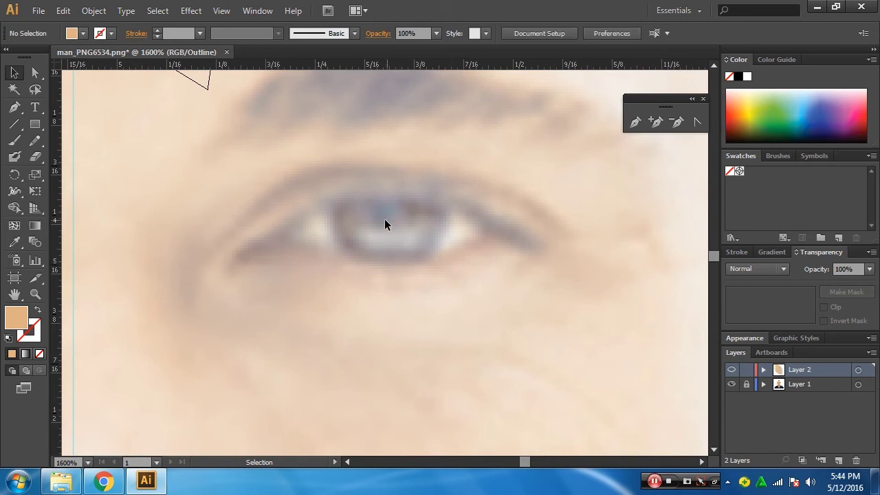
{"action": "left_click", "coordinate": [15, 108]}
{"action": "mouse_move", "coordinate": [386, 204]}
{"action": "left_mouse_down"}
{"action": "mouse_move", "coordinate": [377, 220]}
{"action": "mouse_move", "coordinate": [396, 205]}
{"action": "mouse_move", "coordinate": [395, 214]}
{"action": "left_mouse_up"}
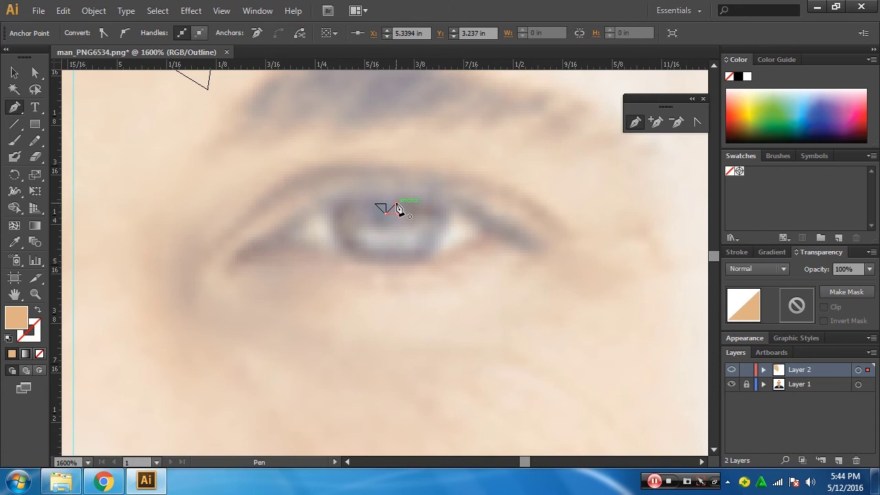
{"action": "mouse_move", "coordinate": [396, 213]}
{"action": "left_mouse_down"}
{"action": "mouse_move", "coordinate": [372, 223]}
{"action": "mouse_move", "coordinate": [377, 210]}
{"action": "mouse_move", "coordinate": [398, 230]}
{"action": "left_mouse_up"}
{"action": "left_click", "coordinate": [394, 223]}
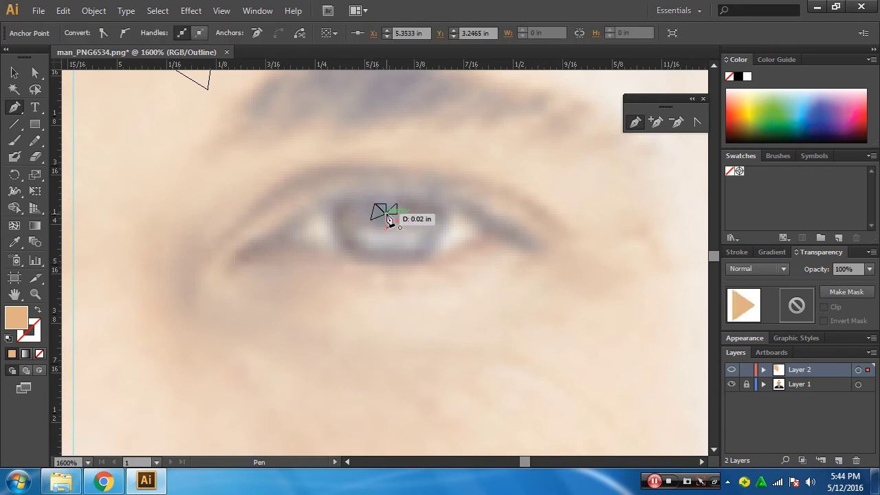
{"action": "left_click", "coordinate": [379, 228]}
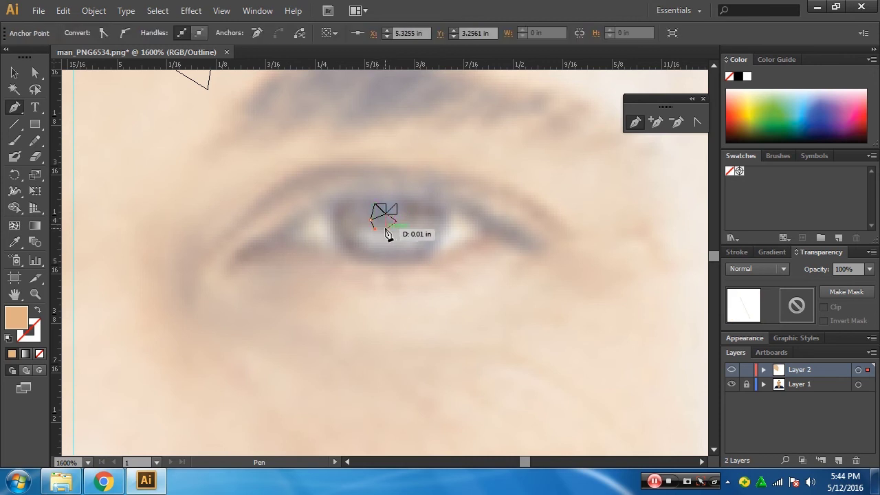
{"action": "left_click", "coordinate": [372, 223]}
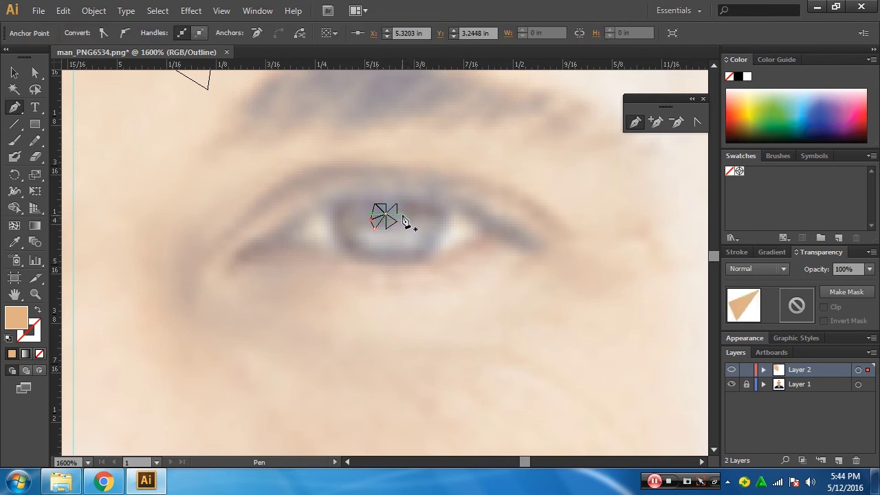
Add more triangles around the shared centre point to complete the pinwheel
{"action": "mouse_move", "coordinate": [396, 219]}
{"action": "left_mouse_down"}
{"action": "mouse_move", "coordinate": [405, 234]}
{"action": "mouse_move", "coordinate": [390, 222]}
{"action": "left_mouse_up"}
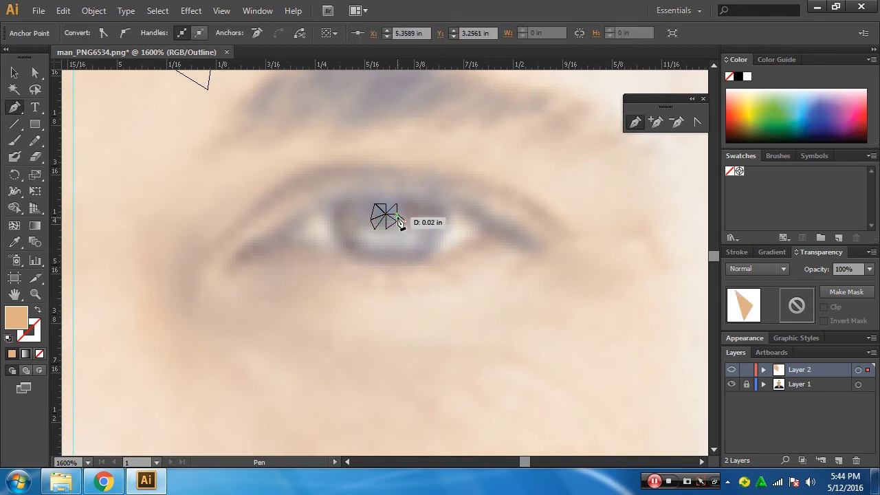
{"action": "left_click", "coordinate": [389, 221]}
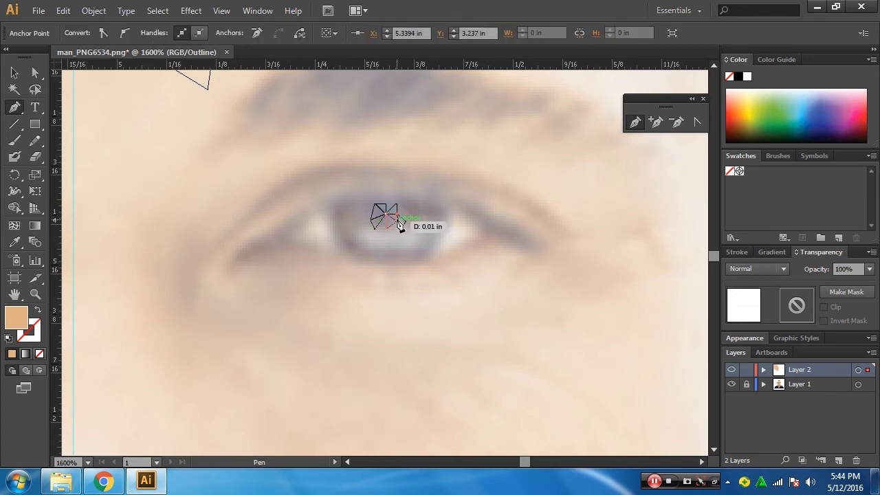
{"action": "left_click", "coordinate": [389, 220]}
{"action": "left_click", "coordinate": [382, 229]}
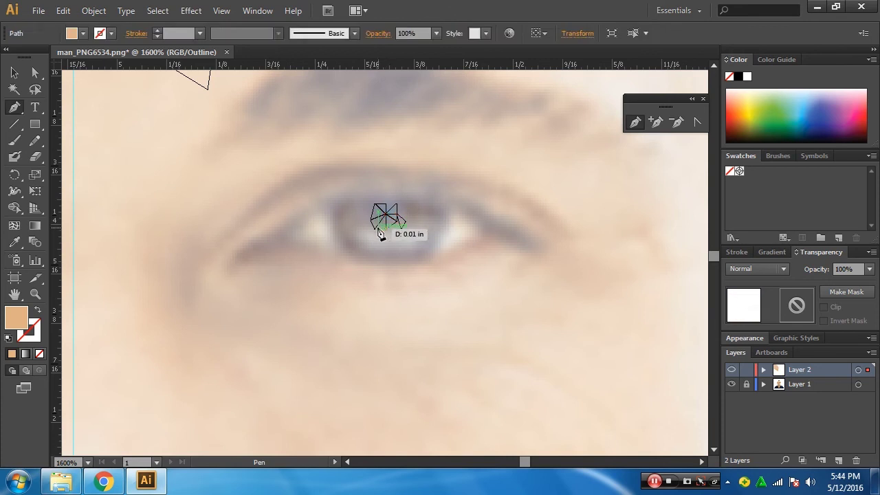
{"action": "left_click", "coordinate": [402, 209]}
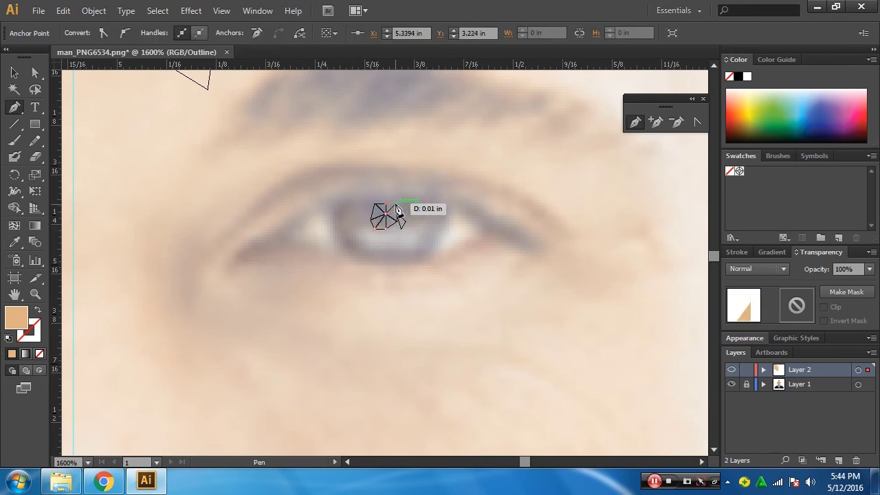
{"action": "left_click", "coordinate": [404, 212]}
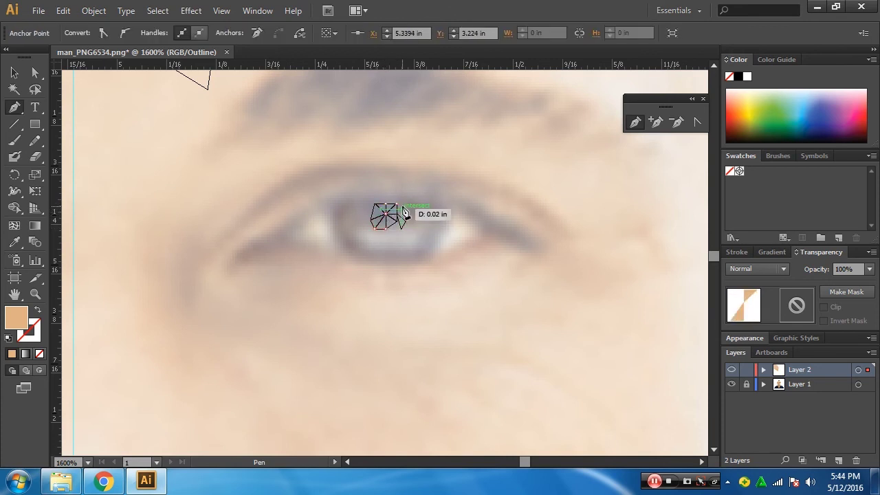
{"action": "left_click", "coordinate": [378, 221]}
Drag the stray small triangle away from the eye and delete it
{"action": "key", "text": "v"}
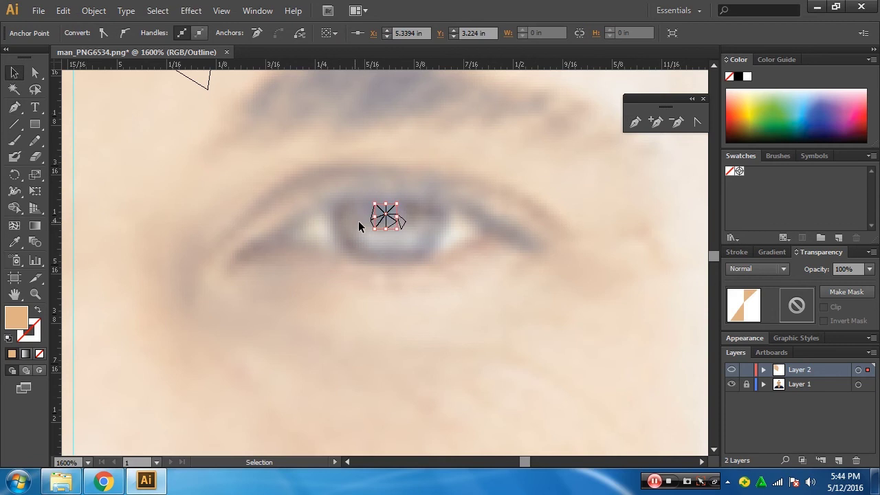
{"action": "left_click_drag", "start_coordinate": [412, 223], "coordinate": [462, 318]}
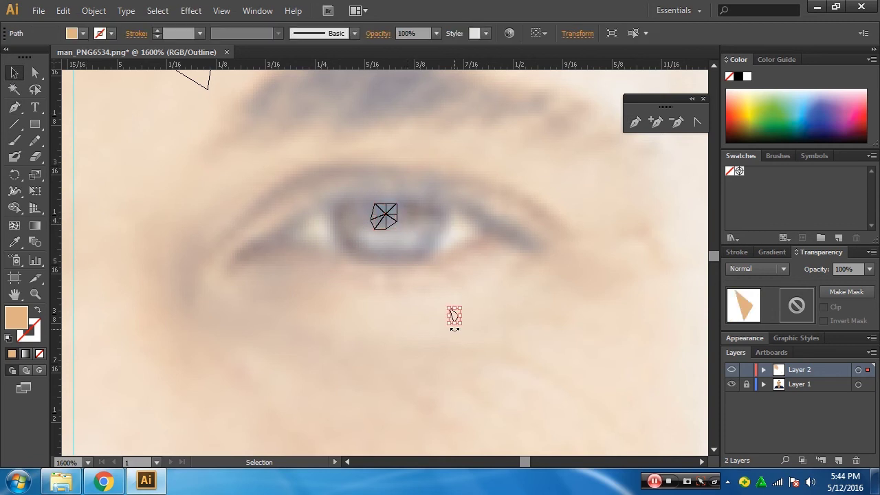
{"action": "key", "text": "Delete"}
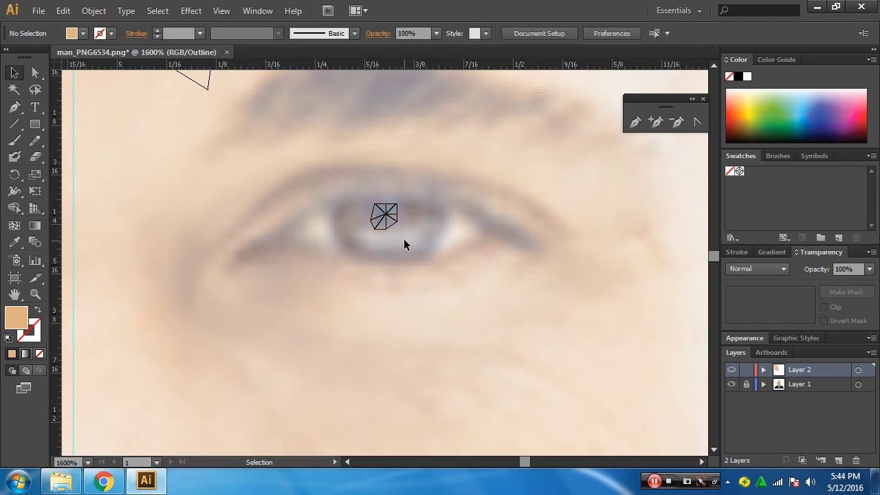
Fill the selected pinwheel mesh with the pupil's dark navy using the Eyedropper
{"action": "scroll", "coordinate": [394, 234], "scroll_direction": "up", "scroll_amount": 3}
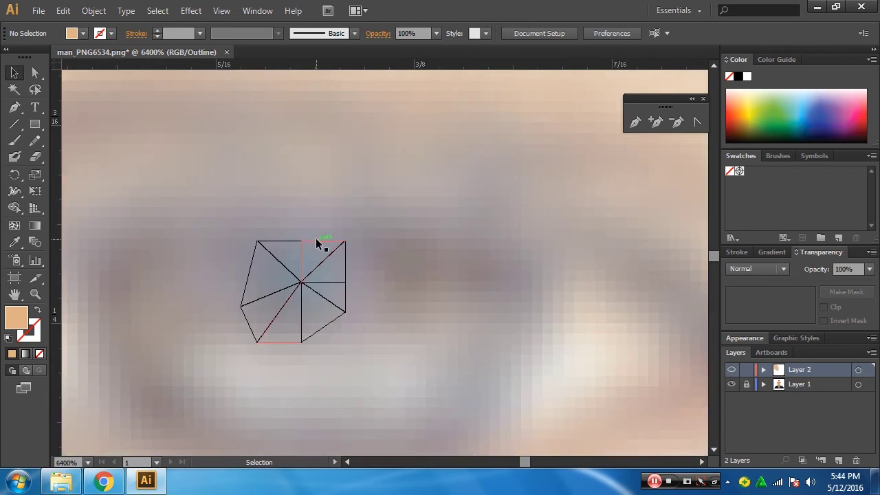
{"action": "left_click", "coordinate": [337, 282]}
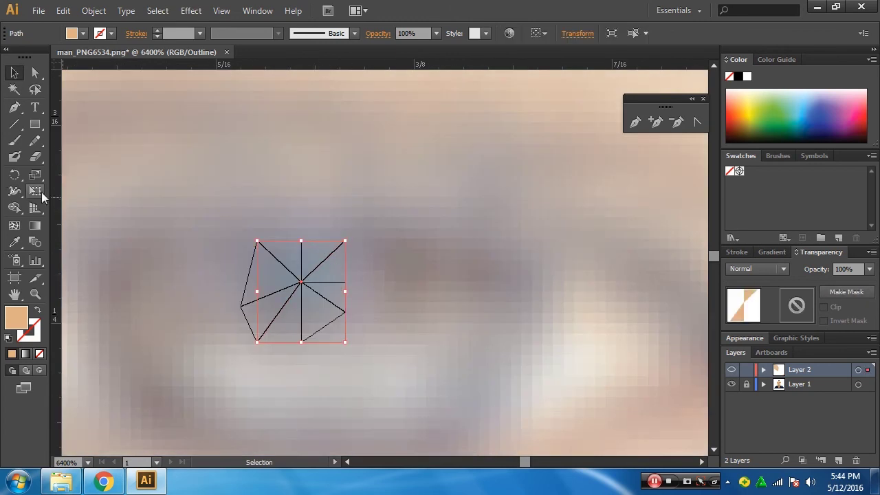
{"action": "left_click", "coordinate": [14, 242]}
{"action": "left_click", "coordinate": [320, 253]}
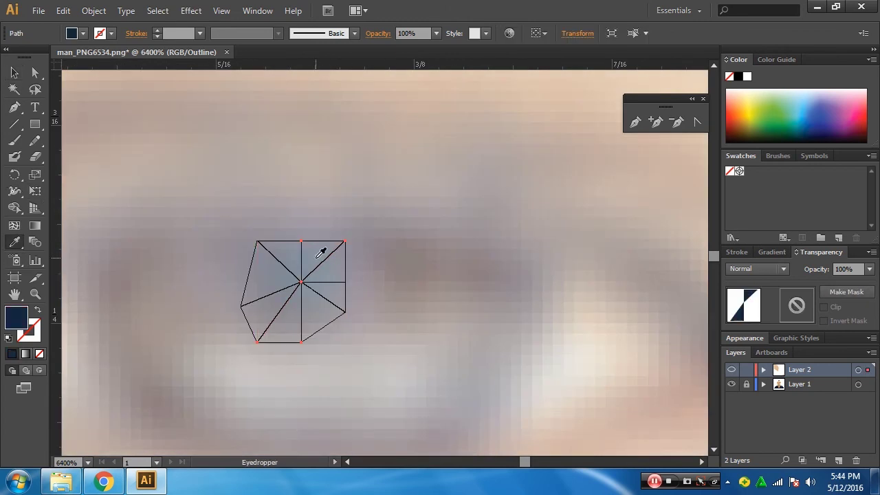
{"action": "key", "text": "v"}
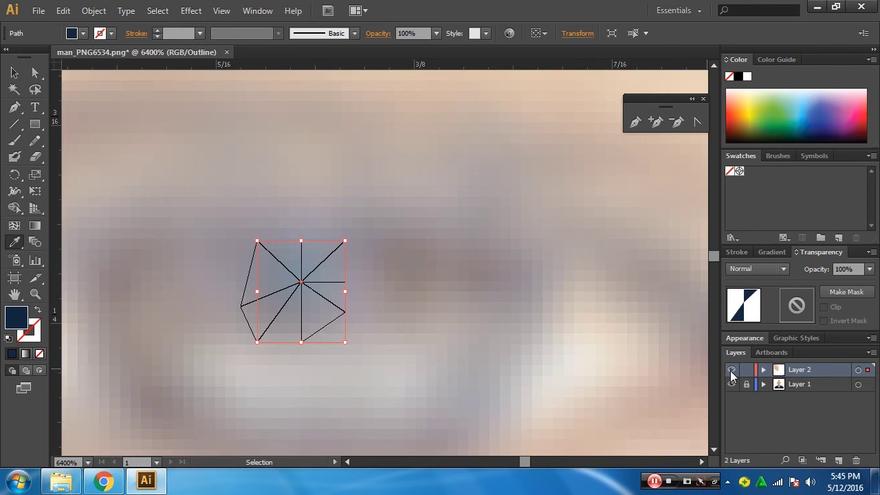
In Preview mode, give all triangles no fill and a 0.25 pt yellow stroke
{"action": "key", "text": "ctrl+y"}
{"action": "key", "text": "i"}
{"action": "left_click", "coordinate": [12, 76]}
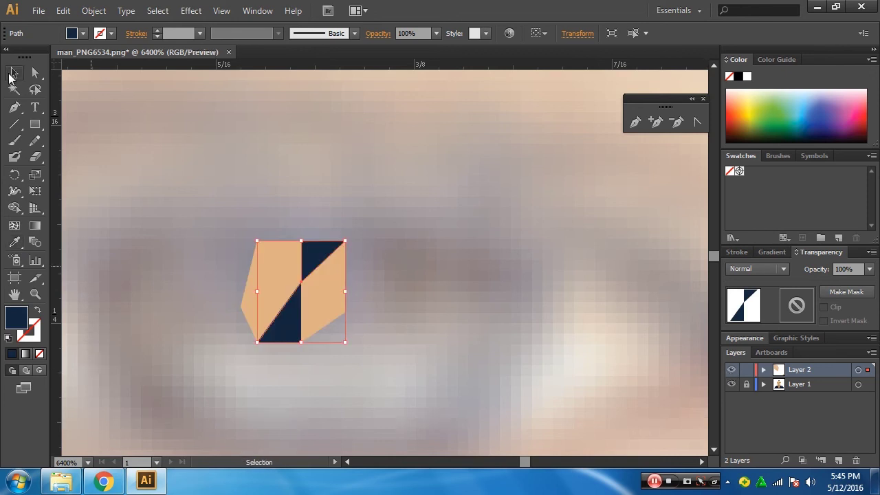
{"action": "key", "text": "ctrl+a"}
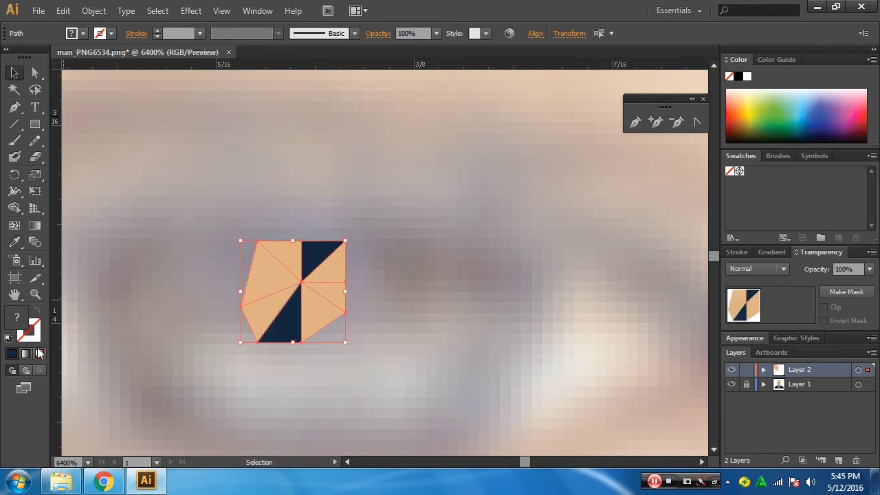
{"action": "left_click", "coordinate": [39, 353]}
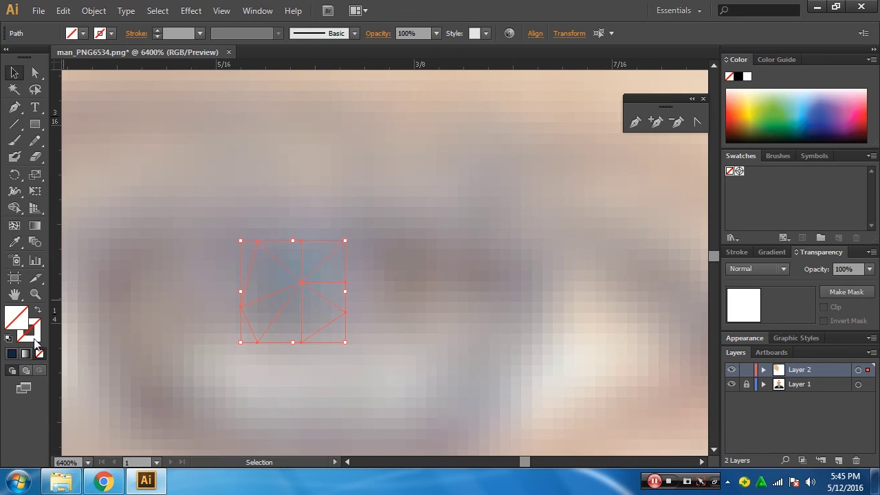
{"action": "left_click", "coordinate": [751, 117]}
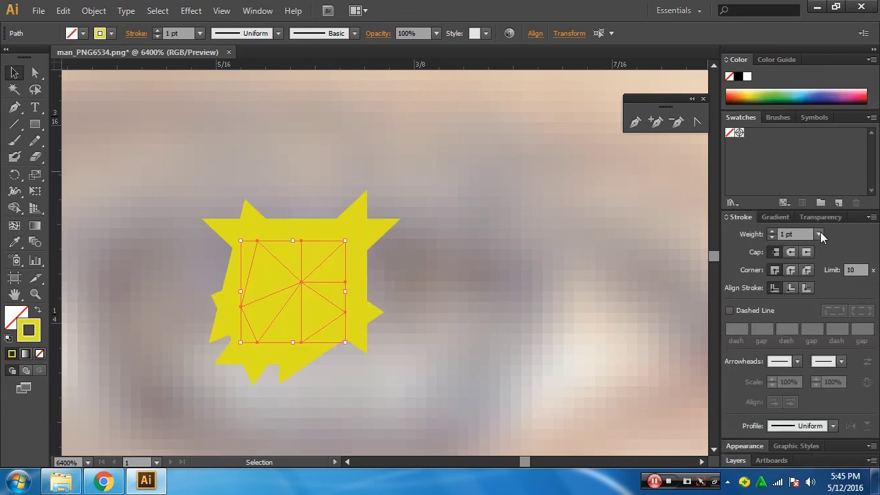
{"action": "left_click", "coordinate": [820, 234]}
{"action": "left_click_drag", "start_coordinate": [859, 66], "coordinate": [859, 36]}
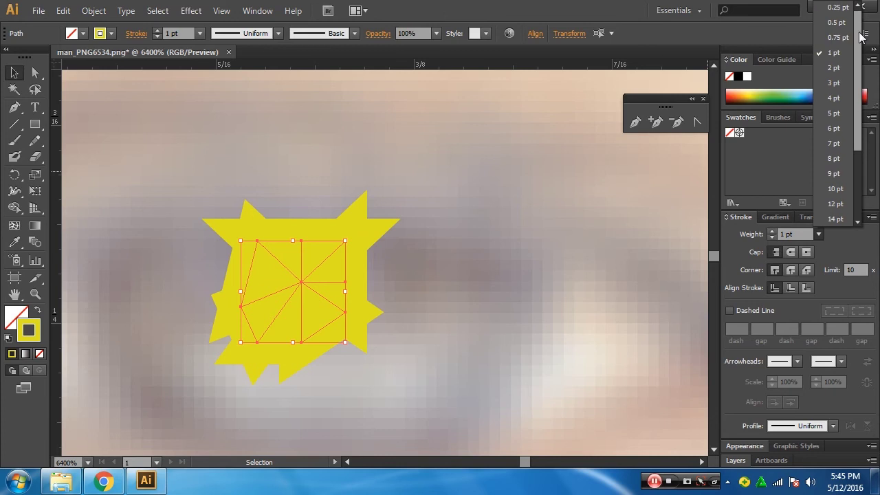
{"action": "left_click", "coordinate": [838, 7]}
Deselect the mesh and select a single triangle piece
{"action": "left_click", "coordinate": [158, 248]}
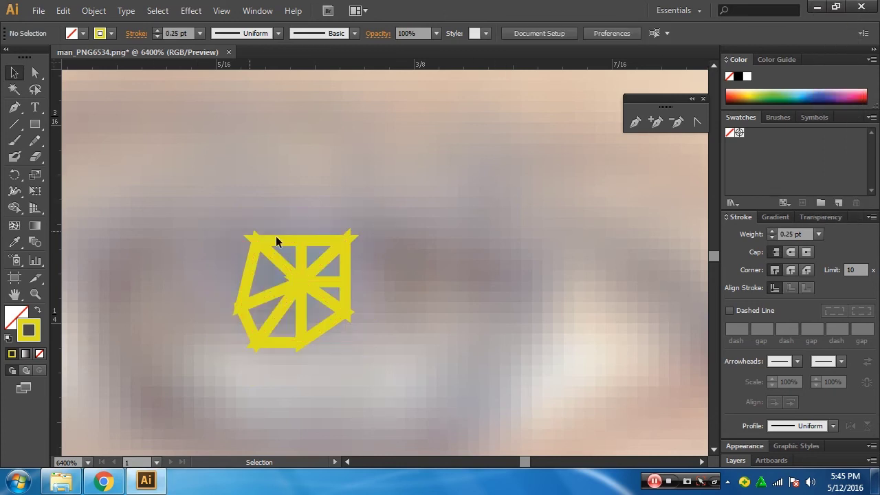
{"action": "left_click", "coordinate": [278, 240]}
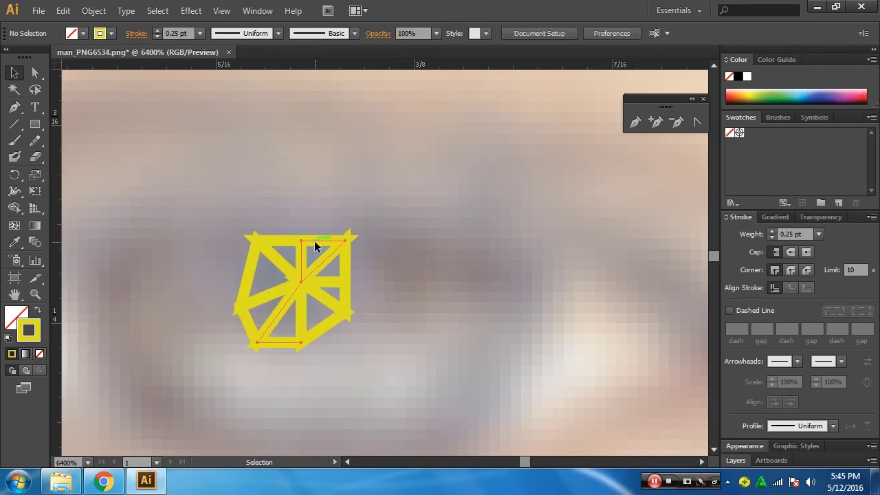
{"action": "left_click", "coordinate": [15, 242]}
Fill the central, upper-right and upper-left pieces with navy sampled from the pupil
{"action": "left_click", "coordinate": [319, 249]}
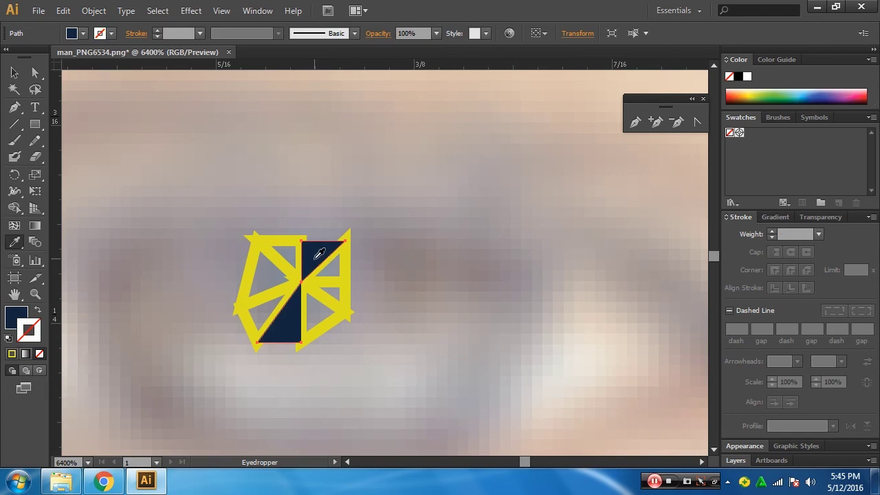
{"action": "left_click", "coordinate": [351, 278]}
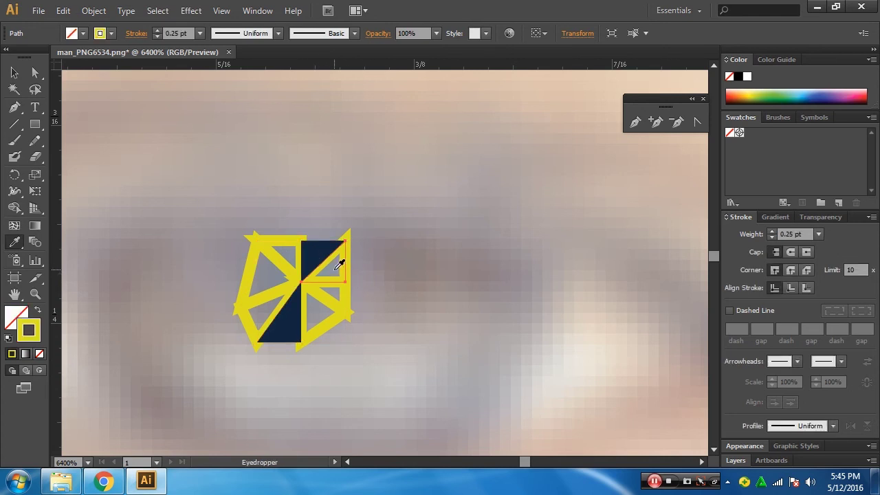
{"action": "left_click", "coordinate": [337, 266]}
{"action": "left_click", "coordinate": [271, 265], "text": "ctrl"}
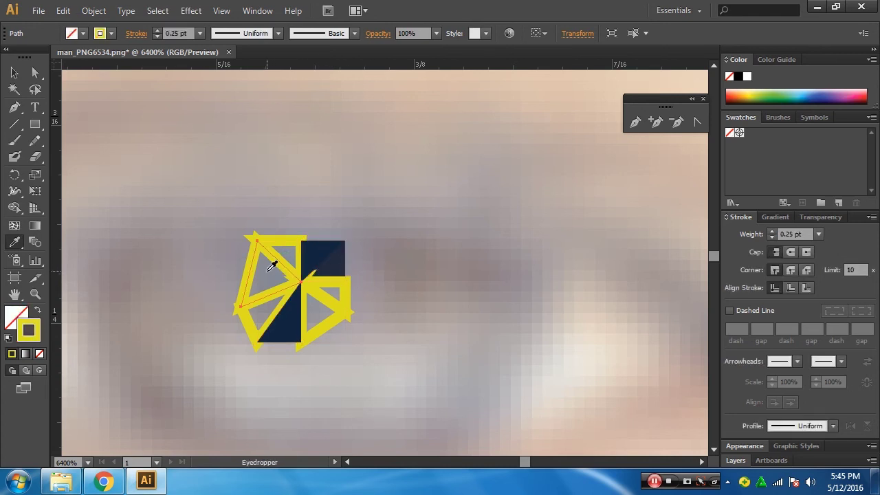
{"action": "left_click", "coordinate": [289, 245]}
{"action": "left_click", "coordinate": [289, 245], "text": "ctrl"}
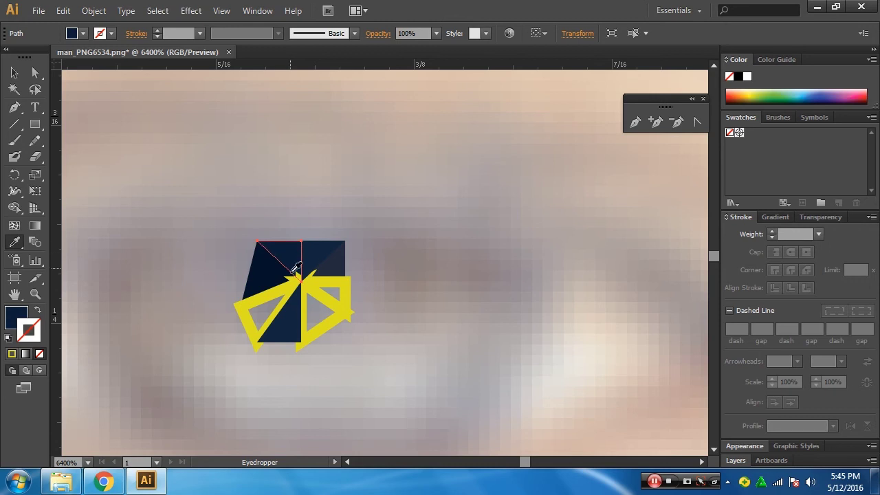
Fill the left, lower-right and last right triangles with sampled dark colours, then deselect
{"action": "left_click", "coordinate": [263, 307], "text": "ctrl"}
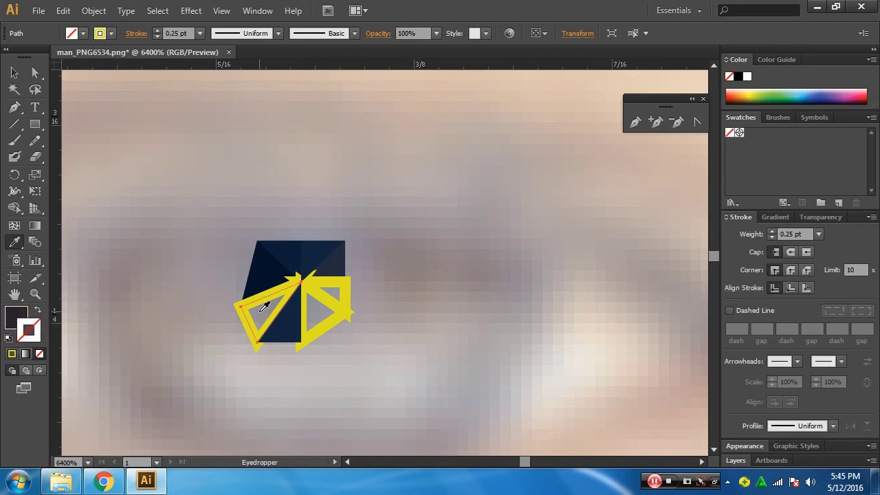
{"action": "left_click", "coordinate": [333, 318], "text": "ctrl"}
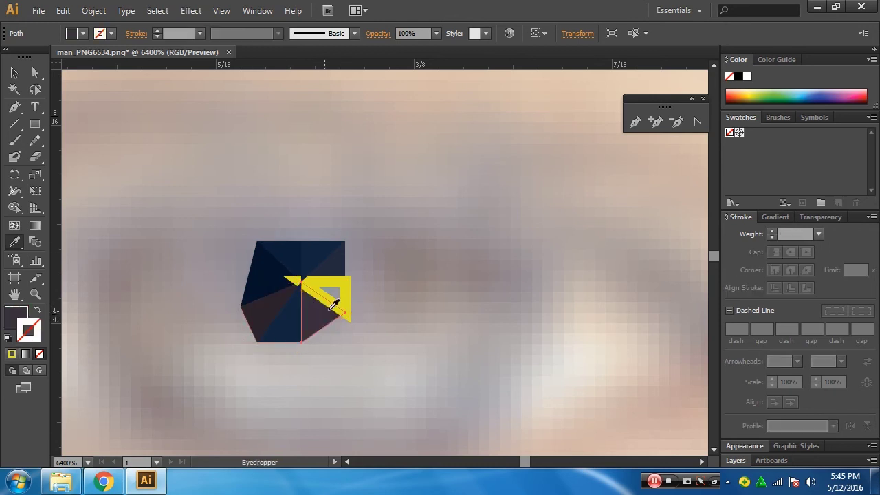
{"action": "left_click", "coordinate": [370, 292], "text": "ctrl"}
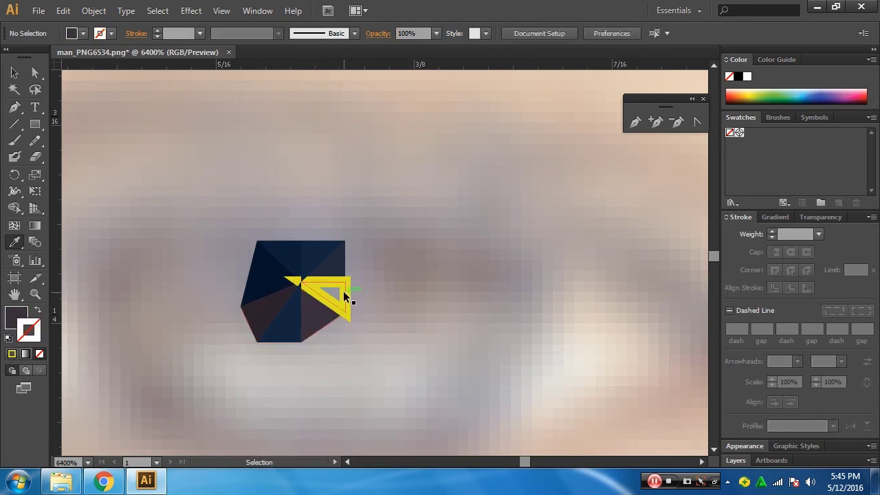
{"action": "left_click", "coordinate": [337, 294], "text": "ctrl"}
{"action": "left_click", "coordinate": [334, 292]}
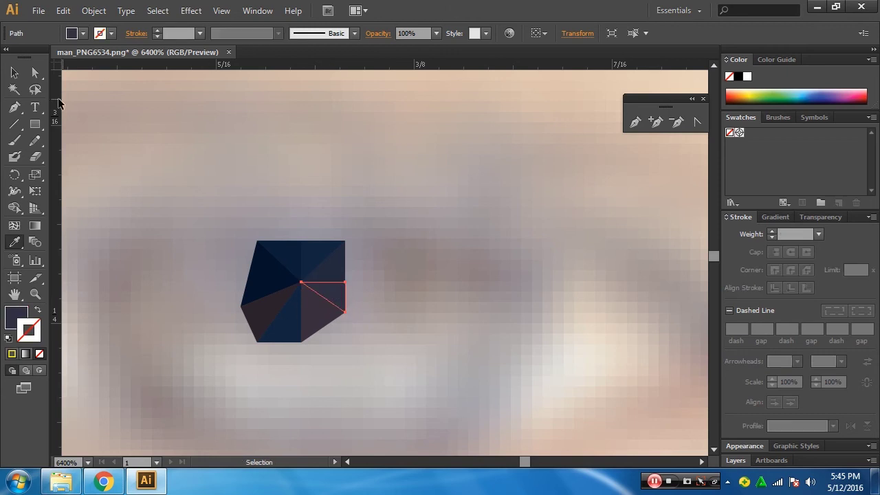
{"action": "left_click", "coordinate": [14, 72]}
{"action": "left_click", "coordinate": [328, 347]}
Draw a closed triangle left of the dark shape and reshape it to meet the shape
{"action": "left_click", "coordinate": [351, 316], "text": "ctrl+alt"}
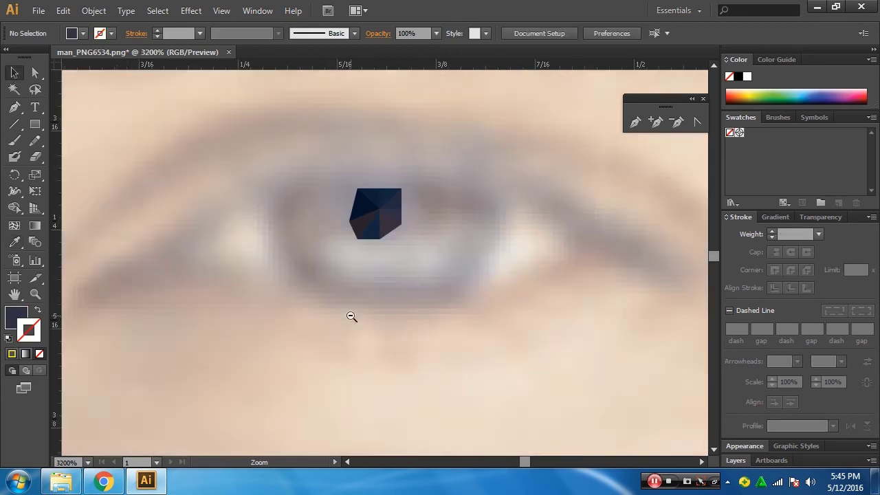
{"action": "scroll", "coordinate": [399, 268], "scroll_direction": "up", "scroll_amount": 2}
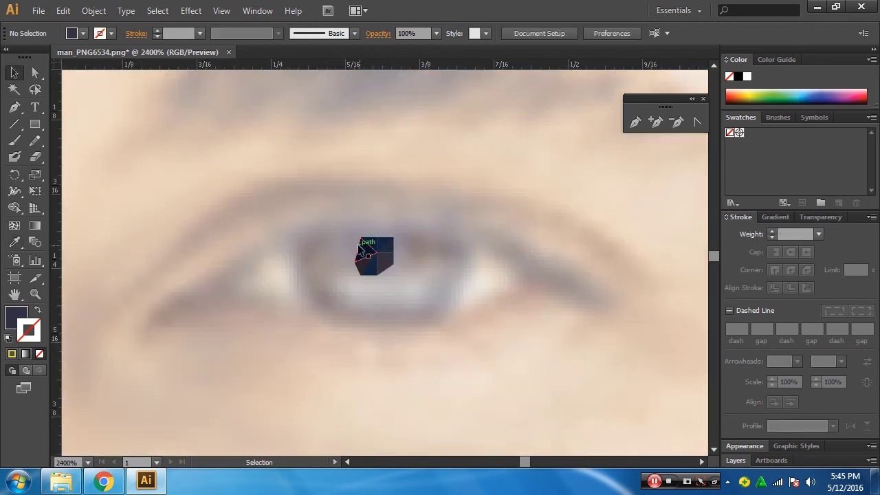
{"action": "left_click", "coordinate": [14, 106]}
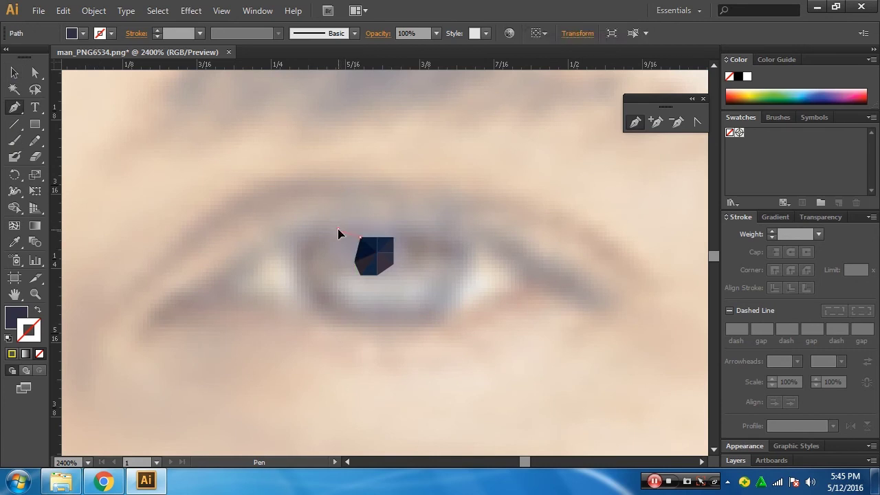
{"action": "left_click_drag", "start_coordinate": [338, 229], "coordinate": [353, 262]}
{"action": "left_click", "coordinate": [352, 263]}
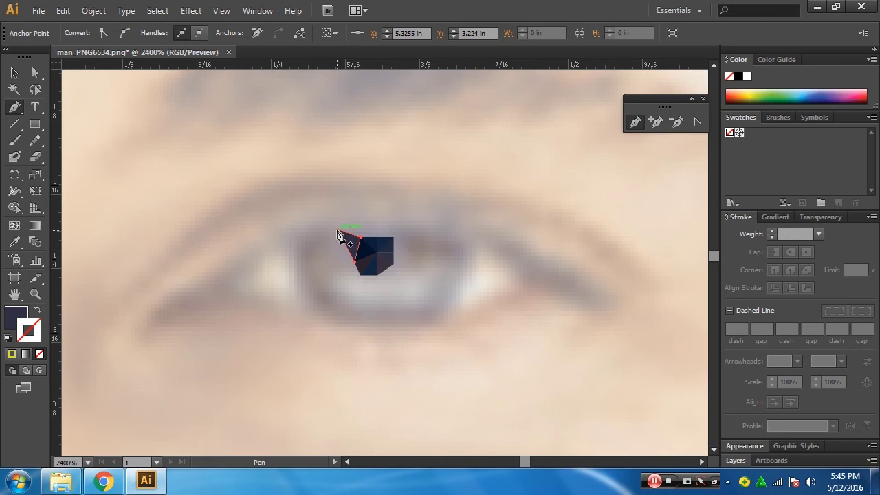
{"action": "mouse_move", "coordinate": [338, 237]}
{"action": "left_mouse_down"}
{"action": "mouse_move", "coordinate": [323, 253]}
{"action": "mouse_move", "coordinate": [338, 232]}
{"action": "left_mouse_up"}
{"action": "key", "text": "v"}
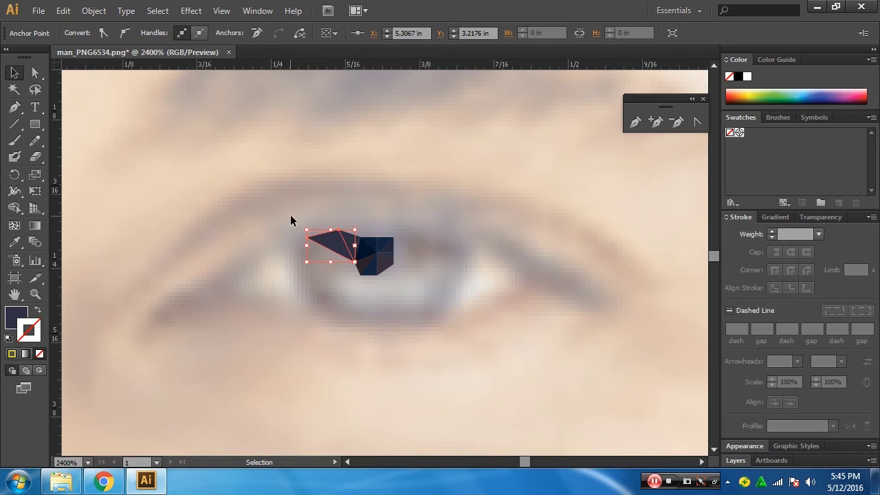
{"action": "left_click_drag", "start_coordinate": [349, 251], "coordinate": [359, 256]}
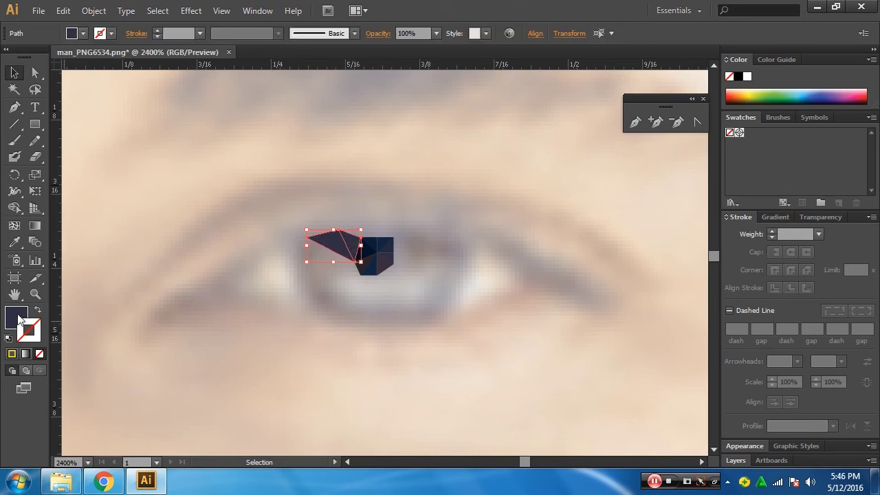
Give the new triangle no fill and a 0.1 pt orange stroke, then deselect it
{"action": "left_click", "coordinate": [39, 355]}
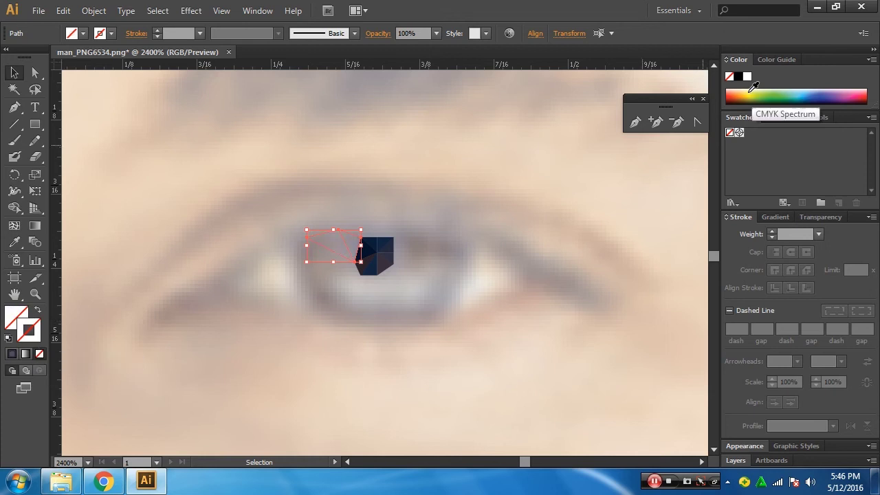
{"action": "left_click", "coordinate": [744, 94]}
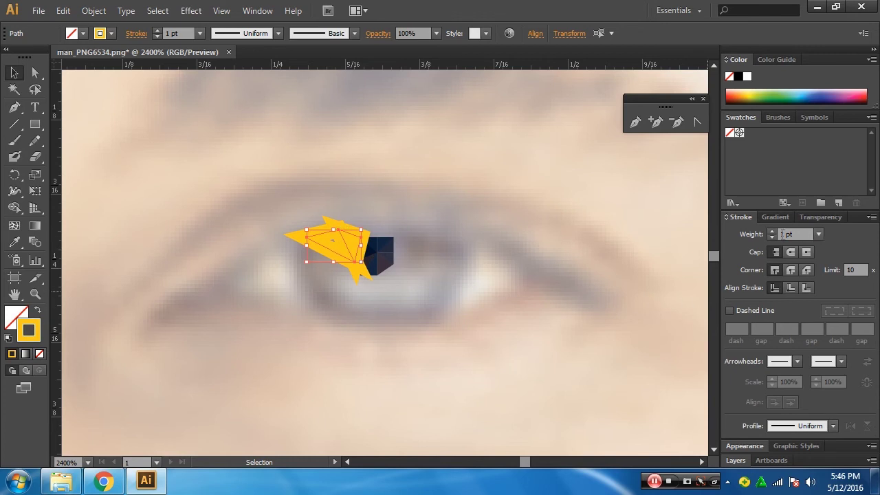
{"action": "type", "text": "0.1"}
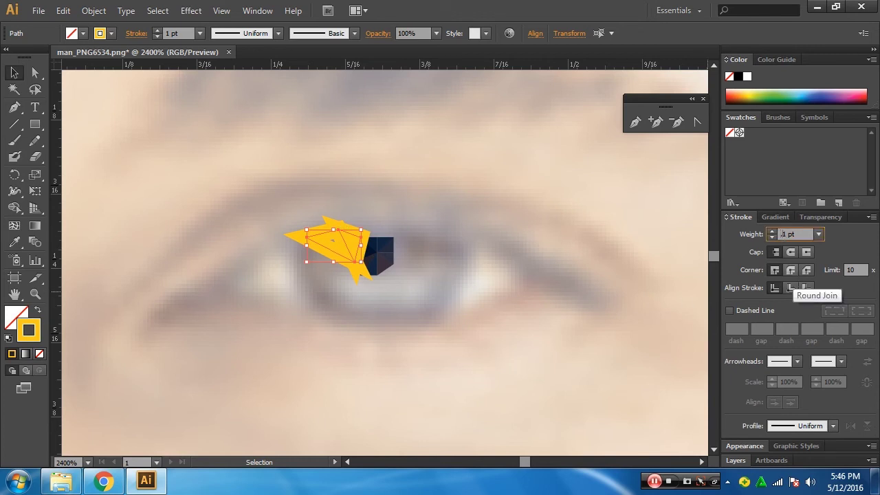
{"action": "key", "text": "Return"}
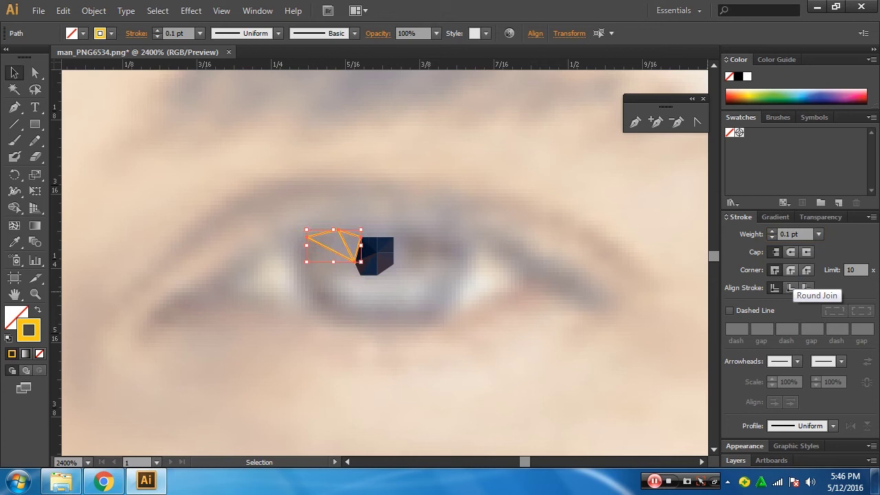
{"action": "left_click", "coordinate": [560, 348]}
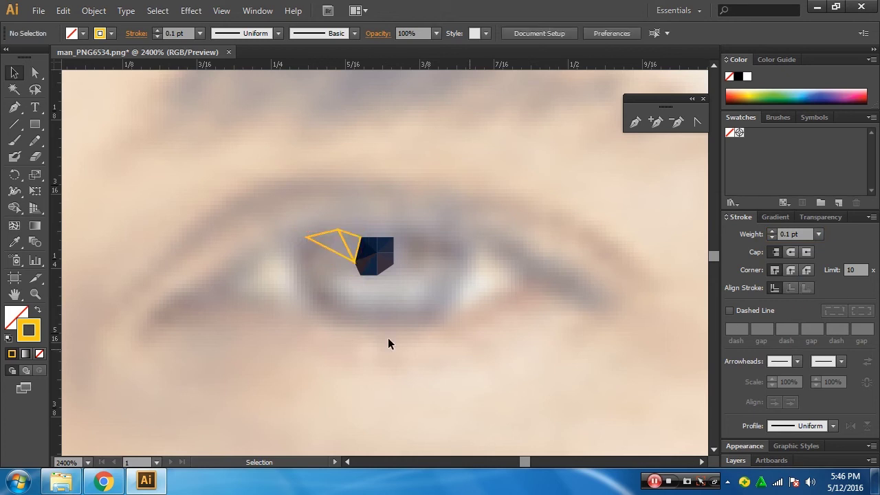
Draw a zigzag outline of triangles down from the mesh's left corner to the dark shape
{"action": "left_click", "coordinate": [14, 108]}
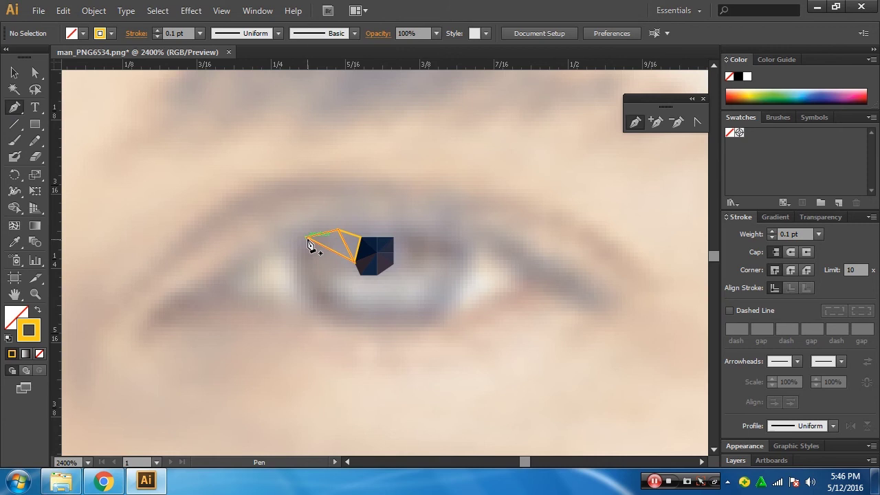
{"action": "left_click", "coordinate": [326, 269]}
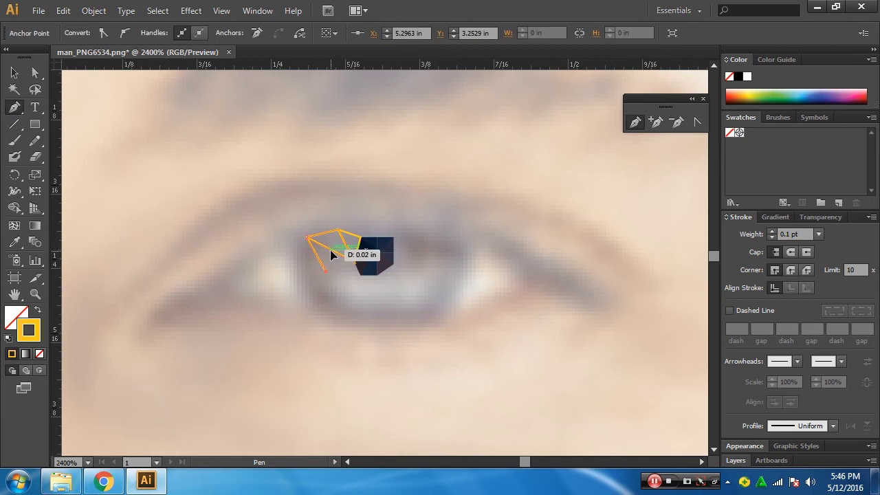
{"action": "left_click_drag", "start_coordinate": [330, 255], "coordinate": [356, 261]}
{"action": "left_click", "coordinate": [308, 241]}
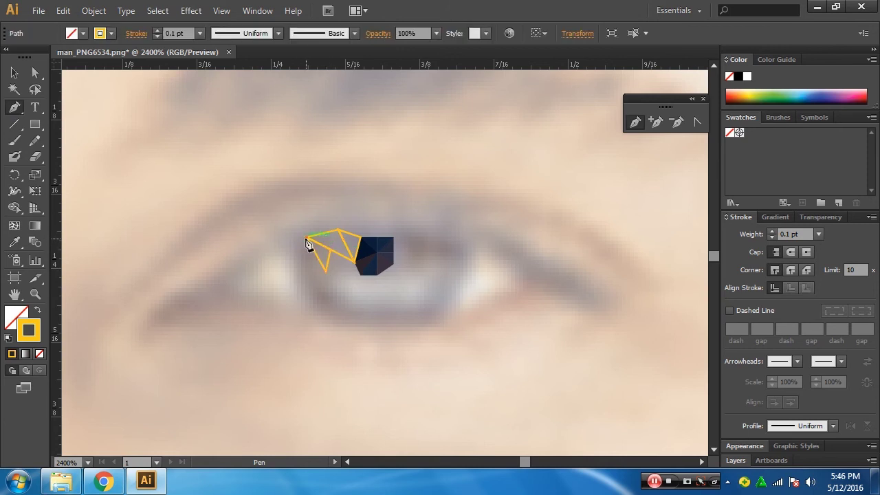
{"action": "mouse_move", "coordinate": [300, 262]}
{"action": "left_mouse_down"}
{"action": "mouse_move", "coordinate": [321, 271]}
{"action": "mouse_move", "coordinate": [359, 320]}
{"action": "left_mouse_up"}
{"action": "left_click", "coordinate": [359, 320]}
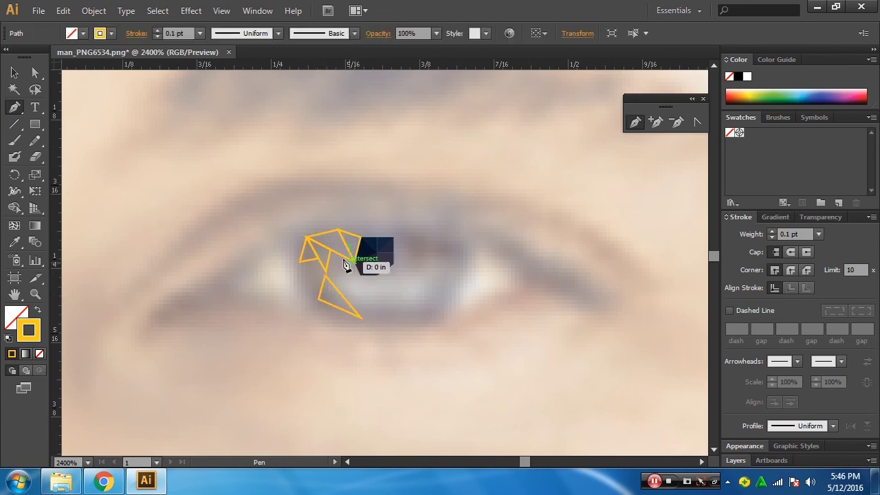
{"action": "mouse_move", "coordinate": [358, 270]}
{"action": "left_mouse_down"}
{"action": "mouse_move", "coordinate": [327, 281]}
{"action": "mouse_move", "coordinate": [355, 267]}
{"action": "left_mouse_up"}
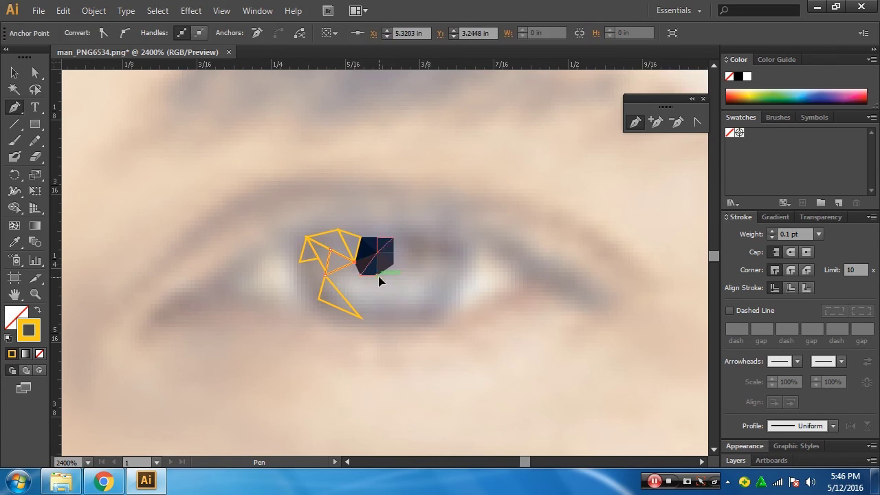
Undo a stray spike path and draw a closed triangle below the dark shape
{"action": "left_click", "coordinate": [377, 275]}
{"action": "left_click_drag", "start_coordinate": [360, 317], "coordinate": [415, 325]}
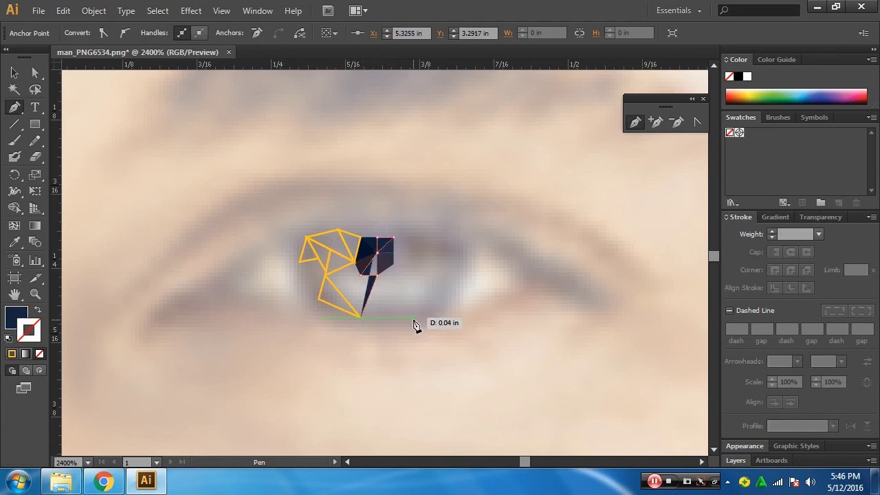
{"action": "key", "text": "ctrl+z"}
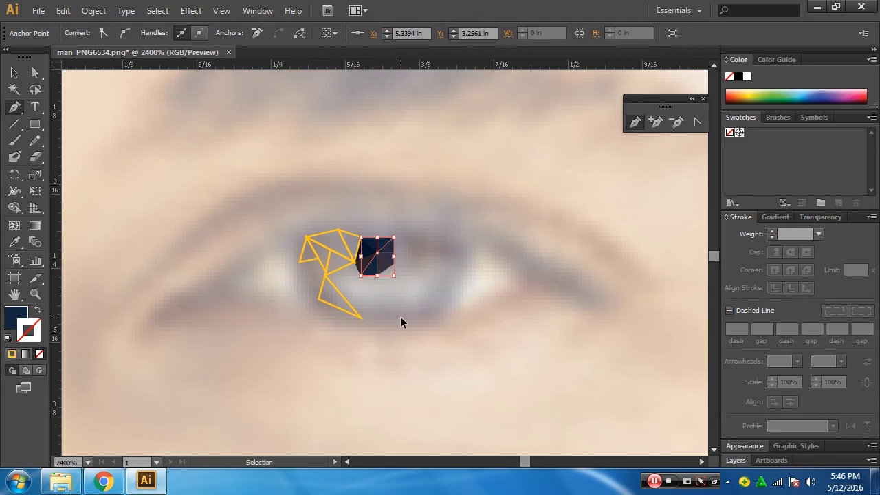
{"action": "left_click", "coordinate": [377, 275]}
{"action": "left_click_drag", "start_coordinate": [367, 326], "coordinate": [380, 280]}
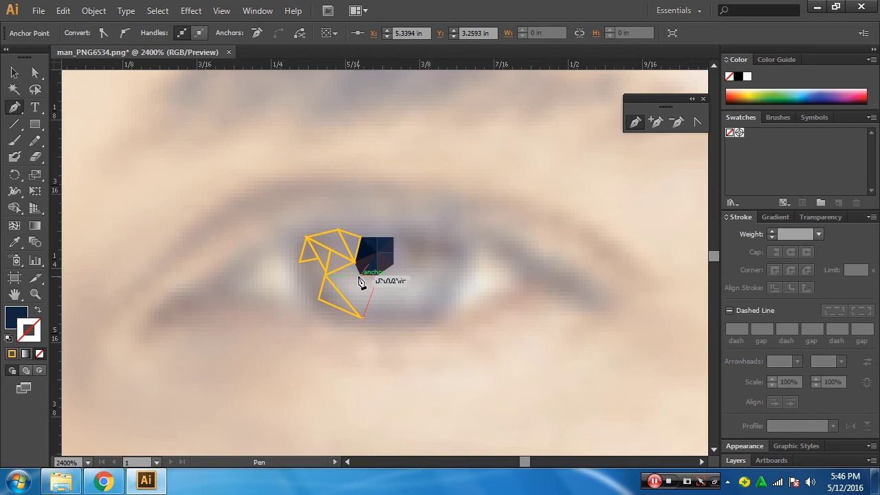
{"action": "mouse_move", "coordinate": [381, 284]}
{"action": "left_mouse_down"}
{"action": "mouse_move", "coordinate": [363, 284]}
{"action": "mouse_move", "coordinate": [363, 319]}
{"action": "left_mouse_up"}
{"action": "left_click", "coordinate": [349, 303]}
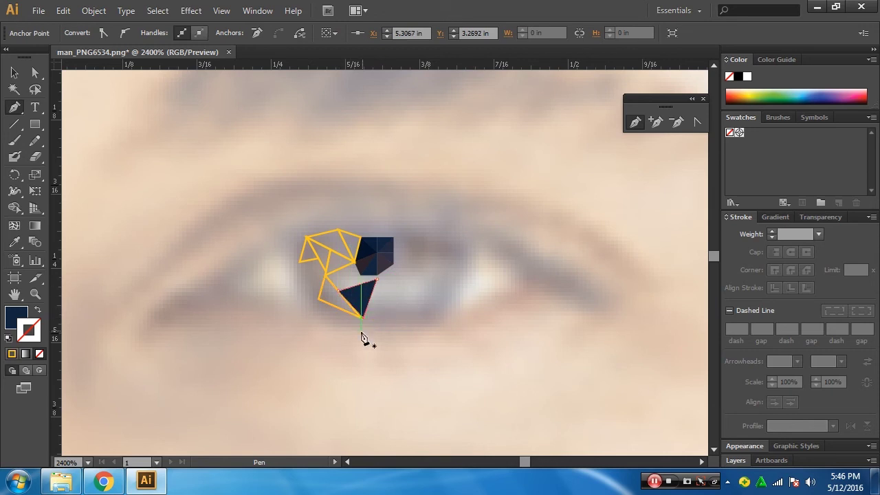
Set the new triangle to no fill with a 0.1 pt stroke
{"action": "left_click", "coordinate": [12, 355]}
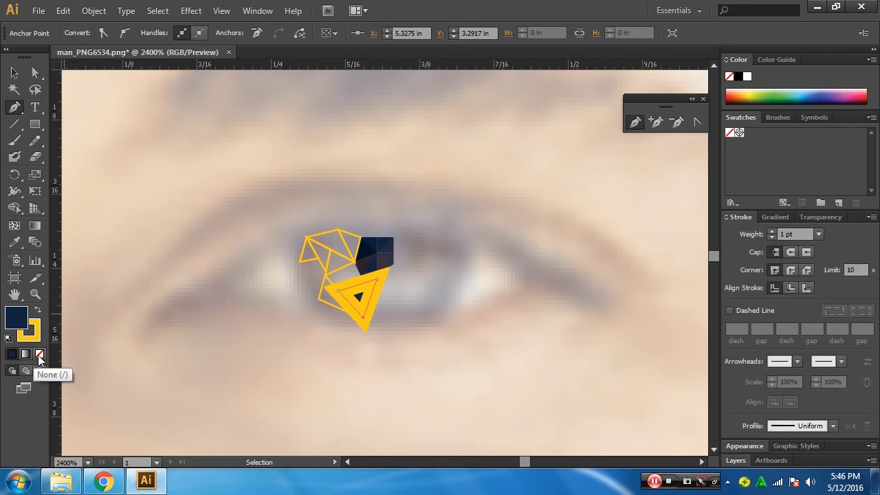
{"action": "key", "text": "shift+x"}
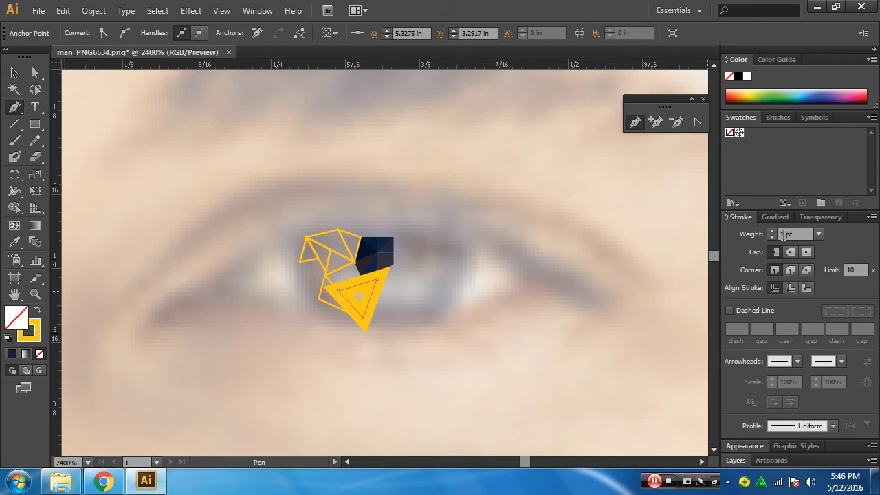
{"action": "type", "text": "0.1"}
{"action": "key", "text": "Return"}
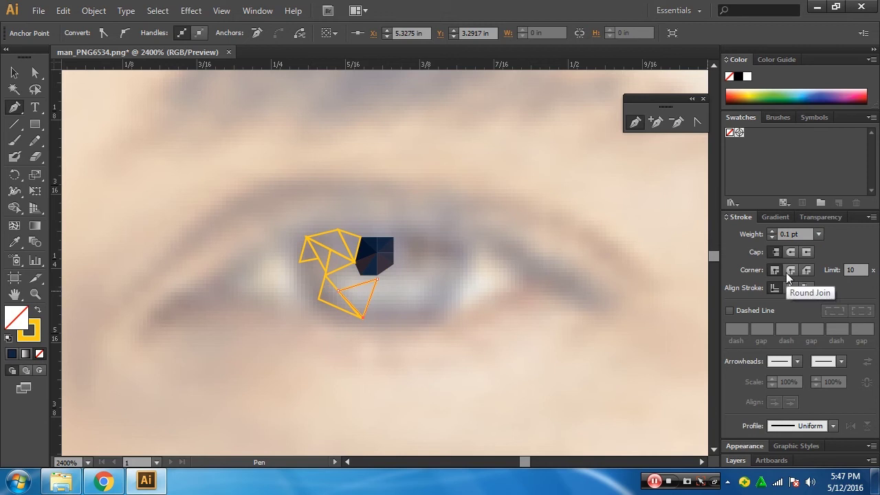
Draw a lower-right triangle and a small triangle connecting to the dark shape's lower-left corner
{"action": "left_click", "coordinate": [403, 317]}
{"action": "left_click", "coordinate": [377, 281]}
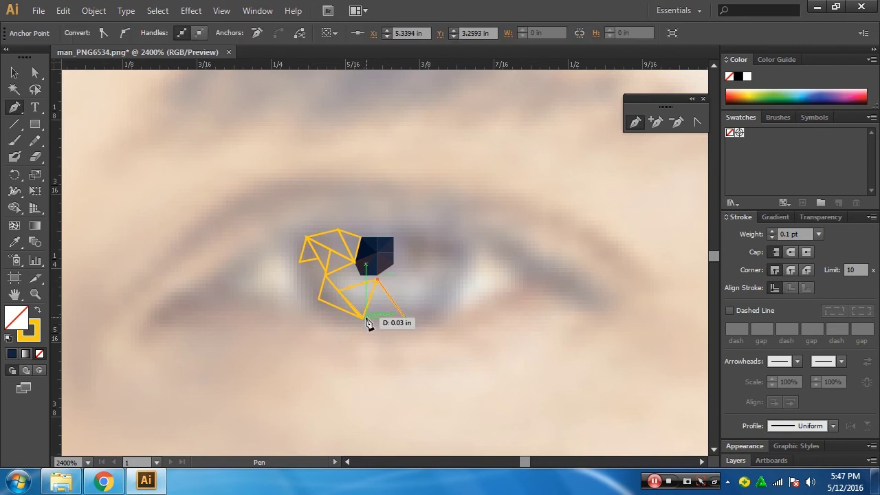
{"action": "left_click", "coordinate": [365, 317]}
{"action": "left_click", "coordinate": [404, 317]}
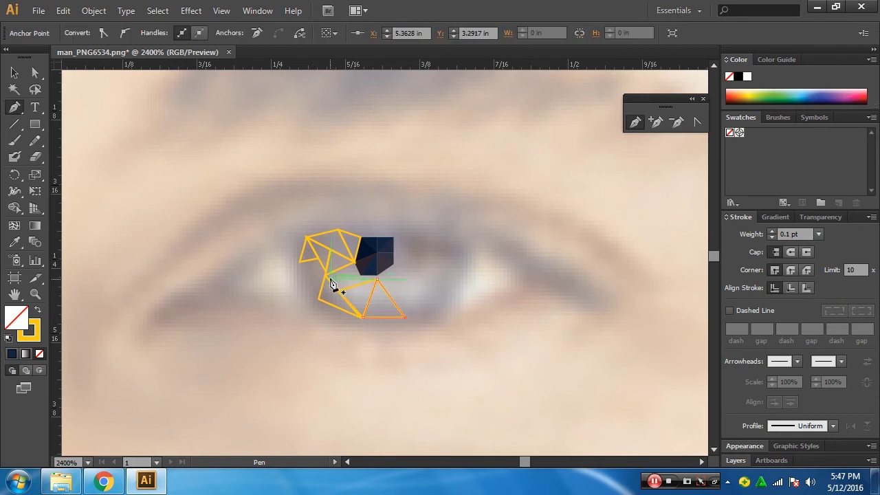
{"action": "left_click", "coordinate": [354, 262]}
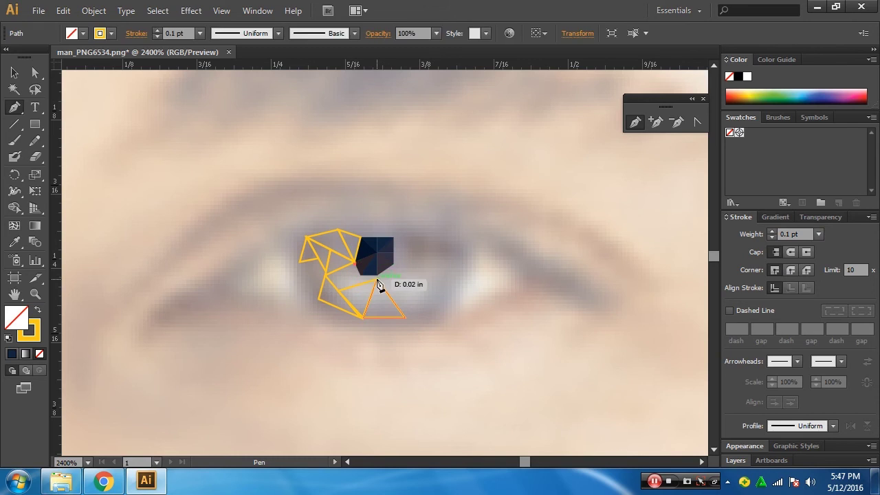
{"action": "left_click", "coordinate": [376, 281]}
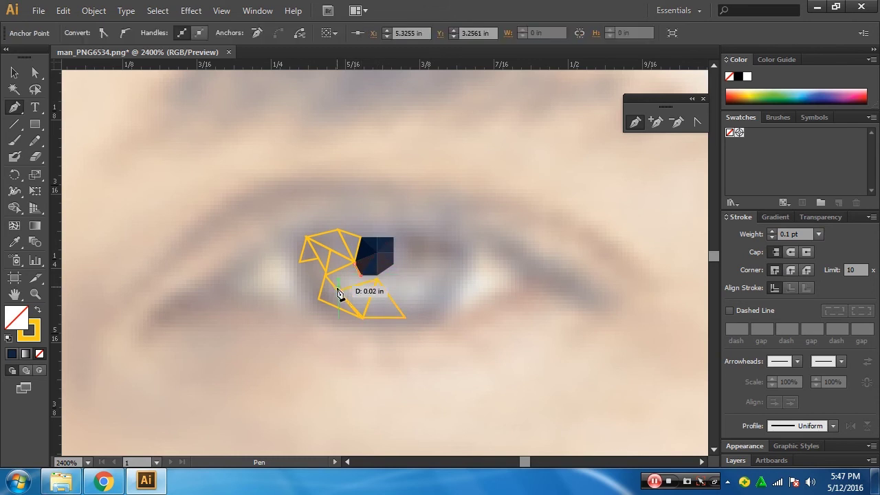
{"action": "left_click", "coordinate": [341, 295]}
{"action": "left_click", "coordinate": [355, 263]}
Add several small triangles along the left edge of the iris mesh
{"action": "left_click", "coordinate": [325, 275]}
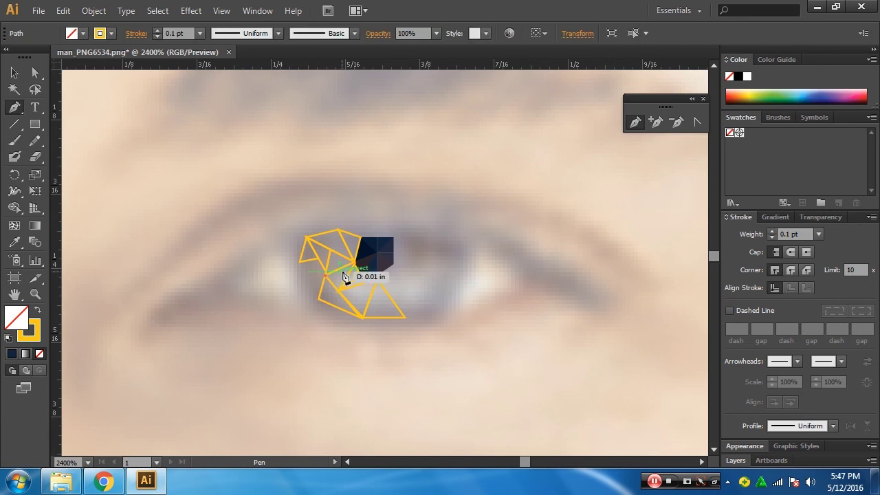
{"action": "left_click_drag", "start_coordinate": [338, 290], "coordinate": [328, 282]}
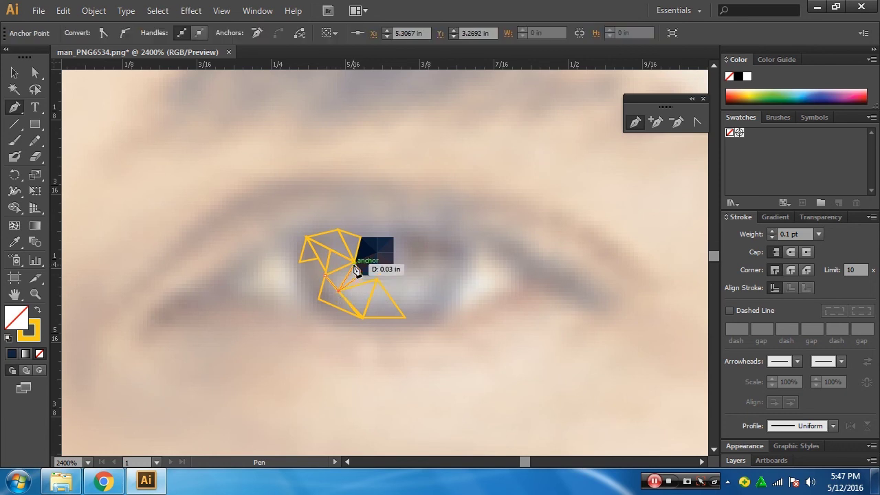
{"action": "left_click", "coordinate": [321, 273]}
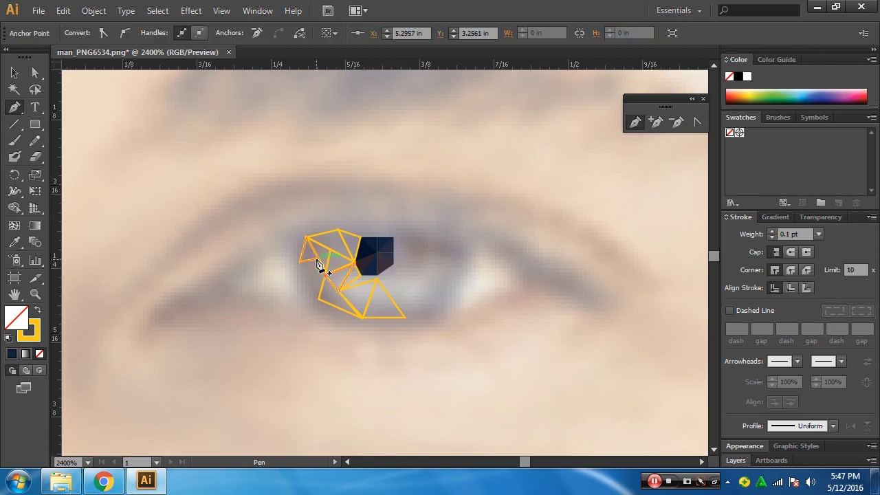
{"action": "mouse_move", "coordinate": [319, 266]}
{"action": "left_mouse_down"}
{"action": "mouse_move", "coordinate": [304, 269]}
{"action": "mouse_move", "coordinate": [309, 294]}
{"action": "left_mouse_up"}
{"action": "left_click", "coordinate": [318, 258]}
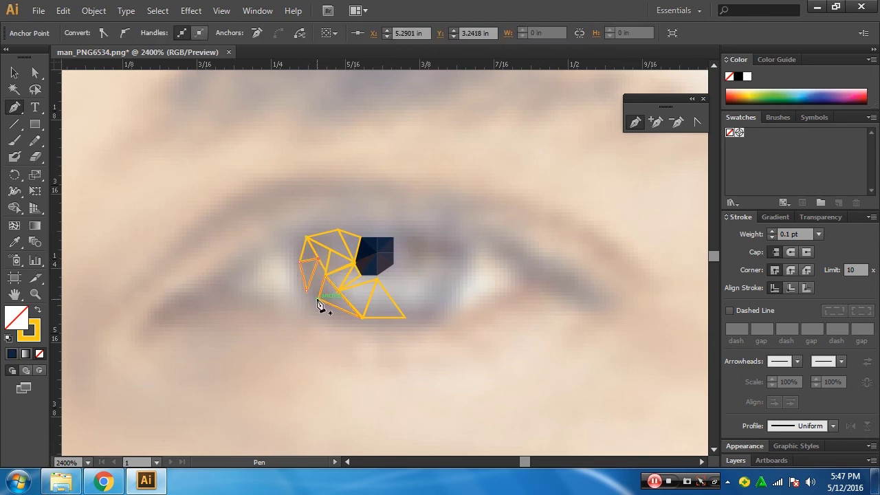
{"action": "mouse_move", "coordinate": [319, 303]}
{"action": "left_mouse_down"}
{"action": "mouse_move", "coordinate": [333, 291]}
{"action": "mouse_move", "coordinate": [321, 261]}
{"action": "left_mouse_up"}
{"action": "left_click", "coordinate": [307, 290]}
{"action": "left_click_drag", "start_coordinate": [317, 304], "coordinate": [319, 306]}
Fill the left triangle yellow and draw a closed triangle below the pupil
{"action": "left_click", "coordinate": [39, 312]}
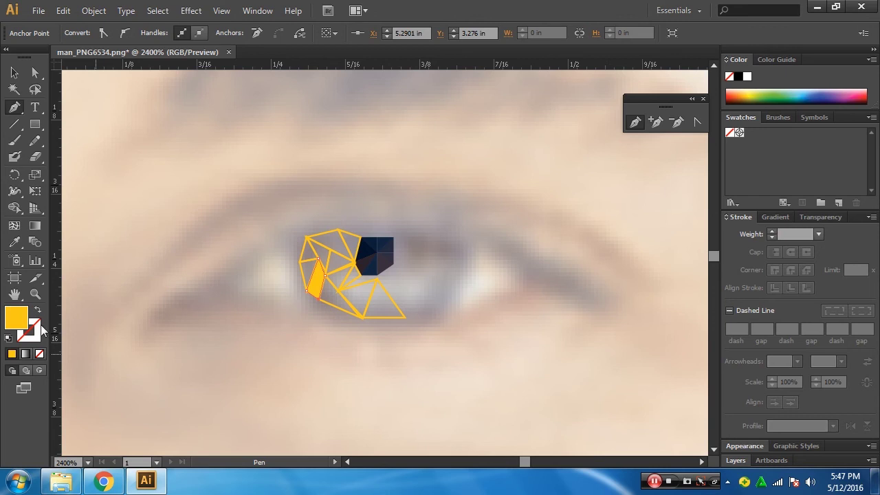
{"action": "left_click", "coordinate": [377, 280]}
{"action": "left_click_drag", "start_coordinate": [405, 317], "coordinate": [416, 323]}
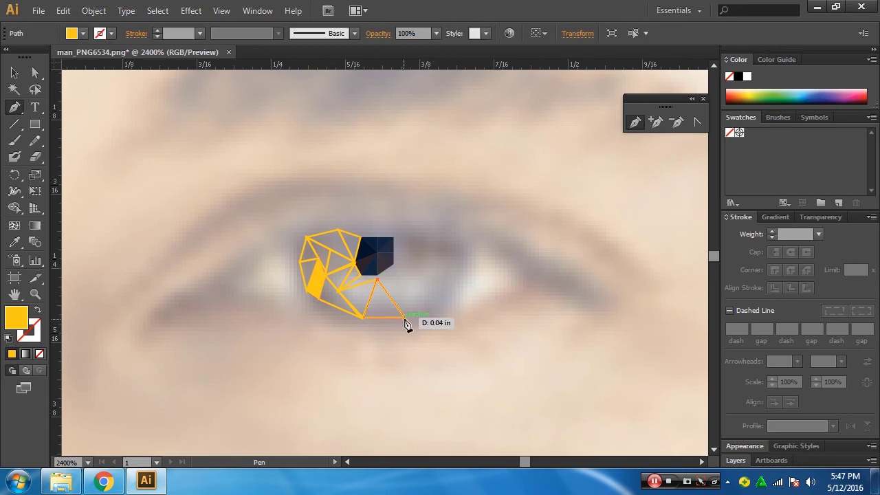
{"action": "left_click", "coordinate": [412, 276]}
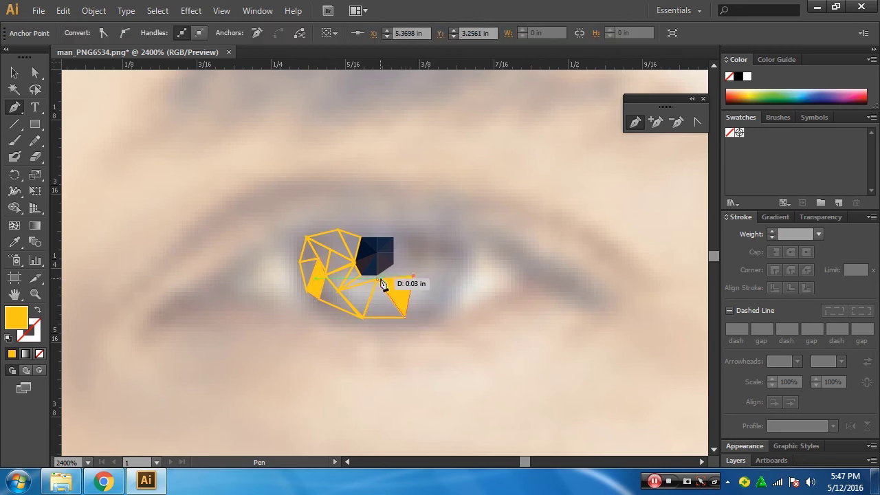
{"action": "left_click", "coordinate": [377, 280]}
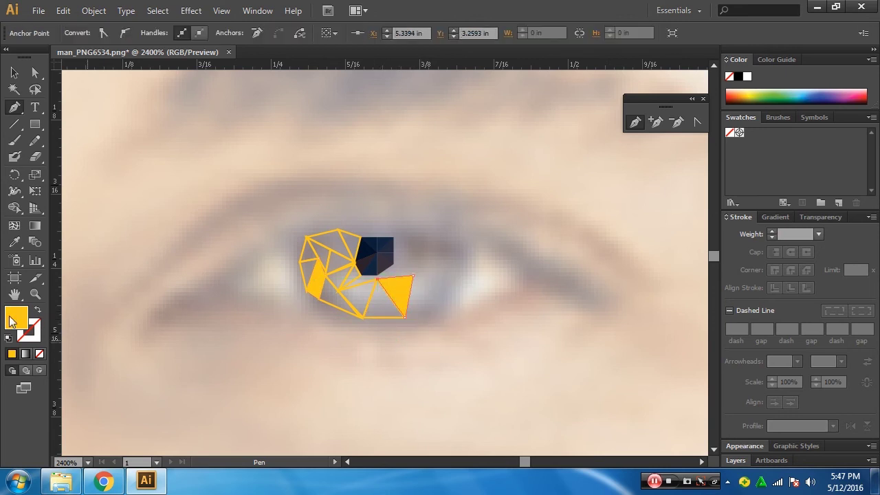
Turn the new triangle into a 0.1 pt yellow outline with no fill
{"action": "left_click", "coordinate": [38, 312]}
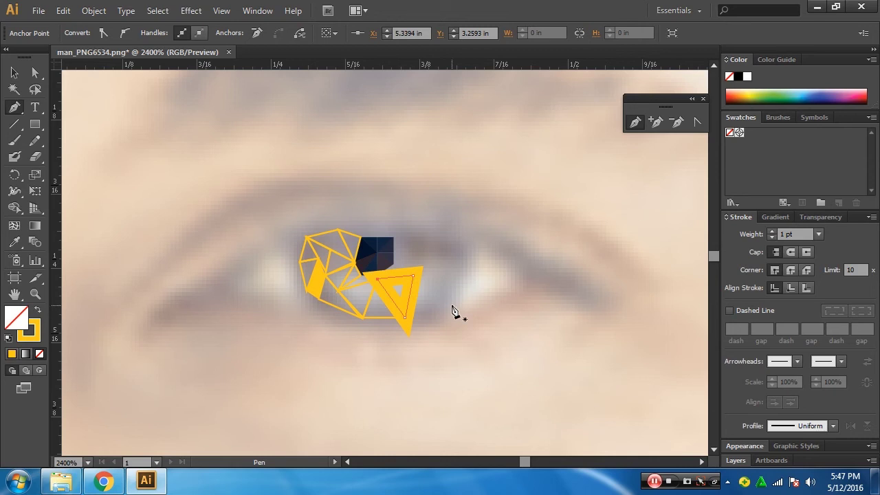
{"action": "left_click", "coordinate": [779, 235]}
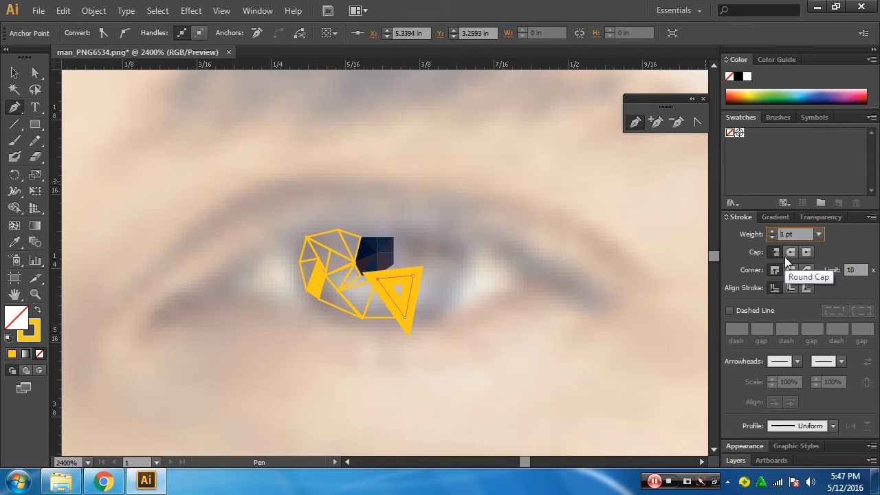
{"action": "type", "text": "0.1"}
{"action": "key", "text": "Return"}
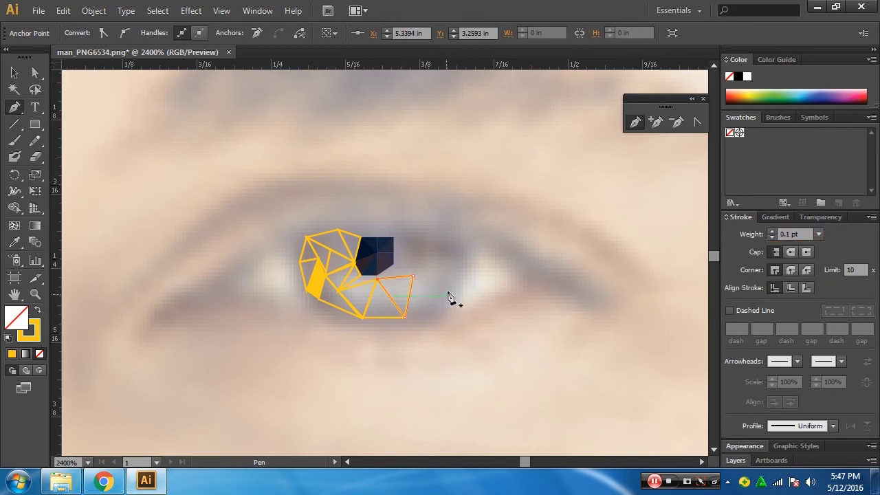
{"action": "left_click", "coordinate": [422, 302], "text": "ctrl"}
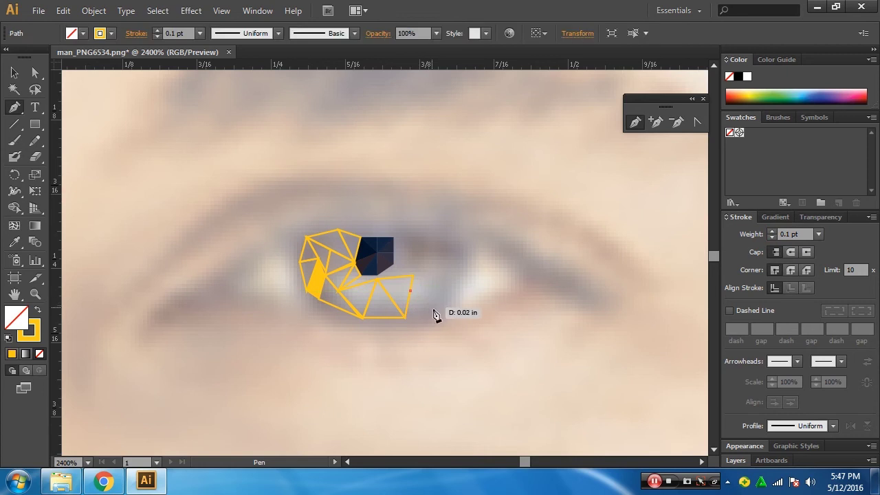
Draw closed triangles extending from the pupil toward the eye's right corner
{"action": "left_click", "coordinate": [405, 319]}
{"action": "left_click", "coordinate": [411, 294]}
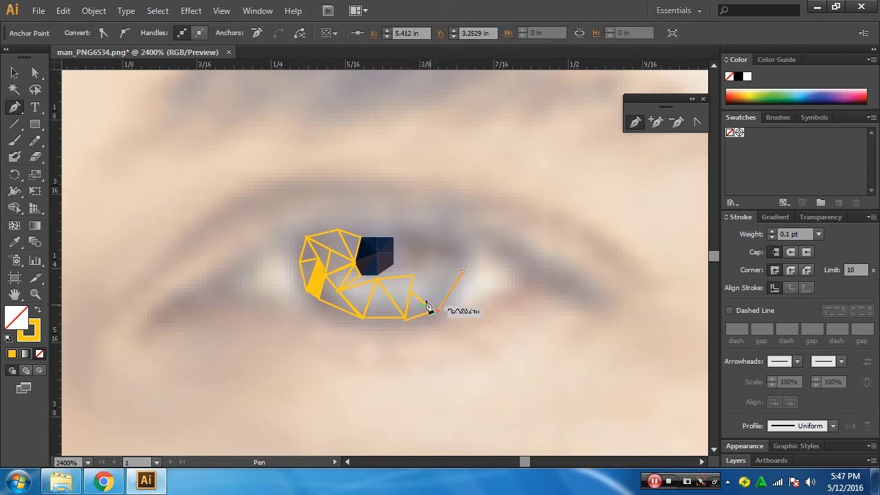
{"action": "left_click", "coordinate": [410, 292]}
{"action": "left_click", "coordinate": [438, 311]}
{"action": "left_click", "coordinate": [462, 275]}
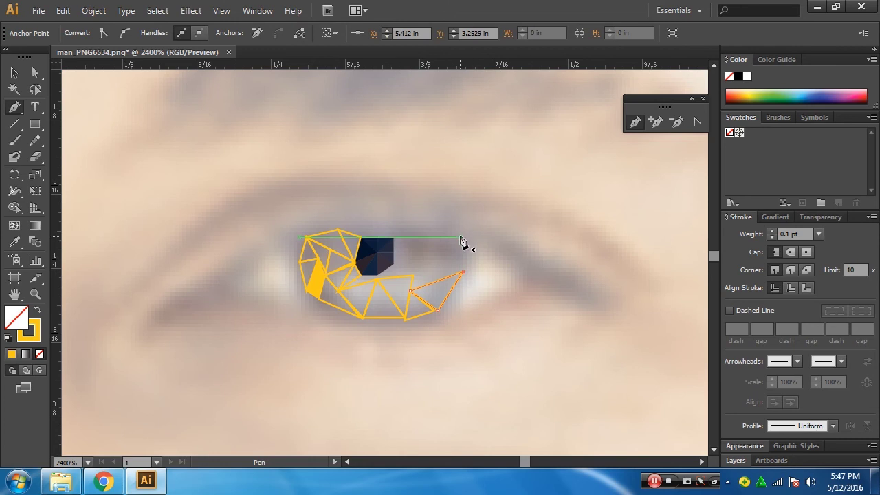
{"action": "left_click", "coordinate": [462, 242], "text": "ctrl"}
{"action": "left_click", "coordinate": [413, 276]}
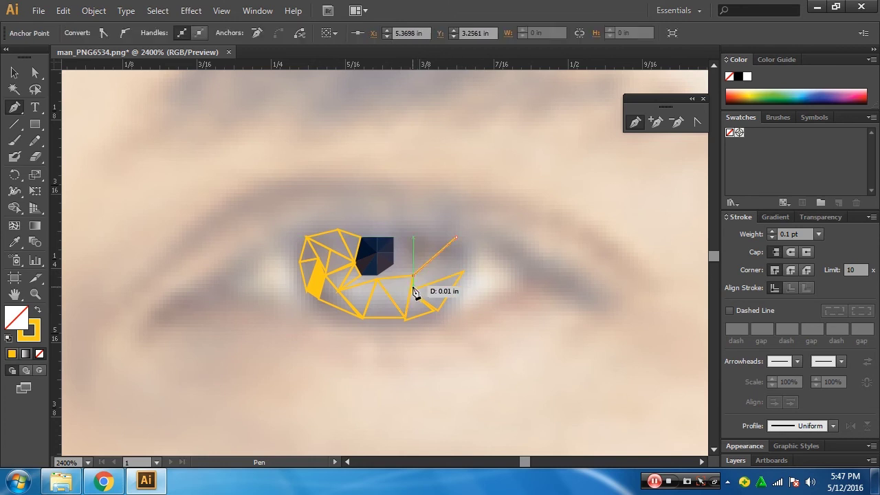
{"action": "left_click", "coordinate": [463, 275]}
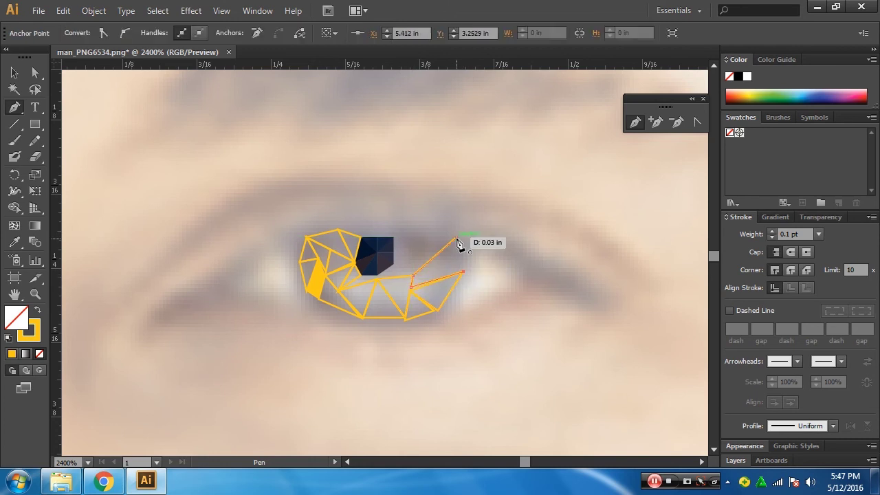
{"action": "left_click", "coordinate": [438, 253], "text": "ctrl"}
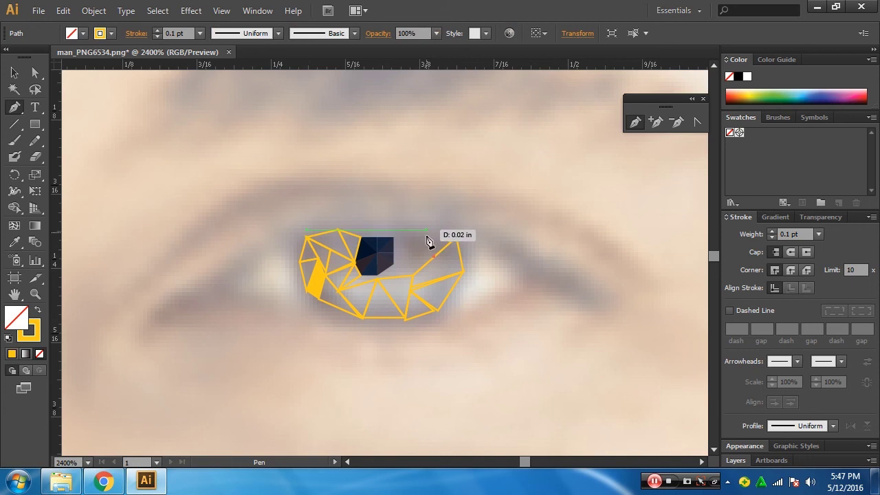
Add small triangles along the eye's top-right edge and right of the pupil patch
{"action": "left_click", "coordinate": [419, 238]}
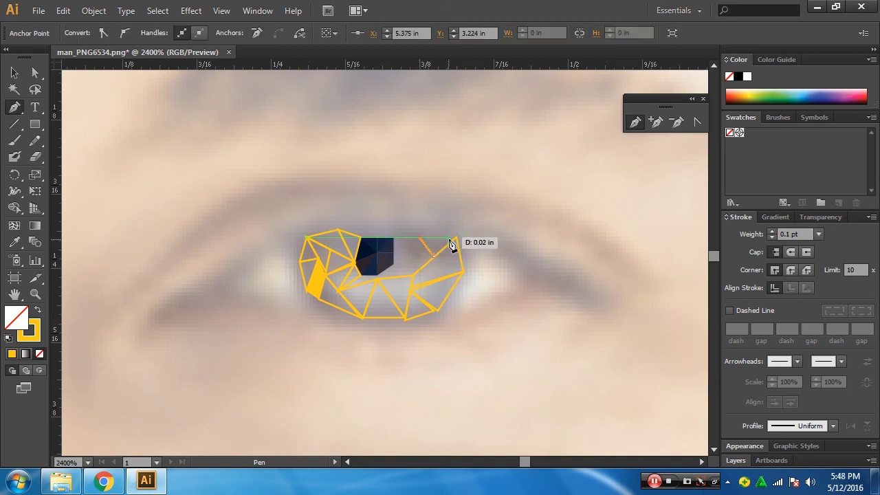
{"action": "left_click", "coordinate": [456, 238]}
{"action": "left_click", "coordinate": [433, 255]}
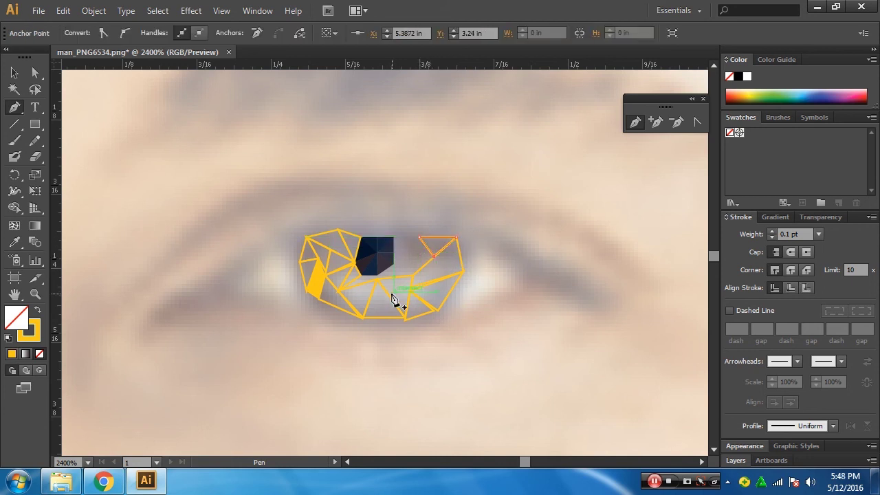
{"action": "left_click", "coordinate": [406, 277], "text": "ctrl"}
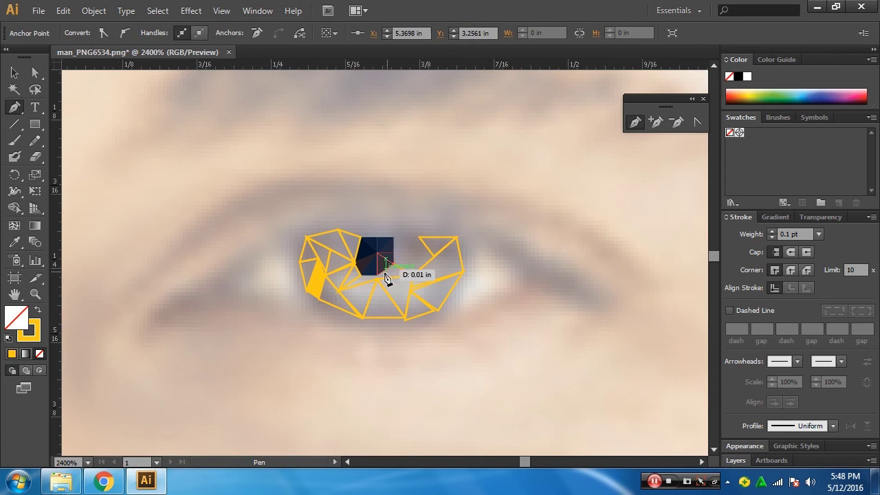
{"action": "left_click", "coordinate": [413, 277]}
{"action": "left_click", "coordinate": [367, 282]}
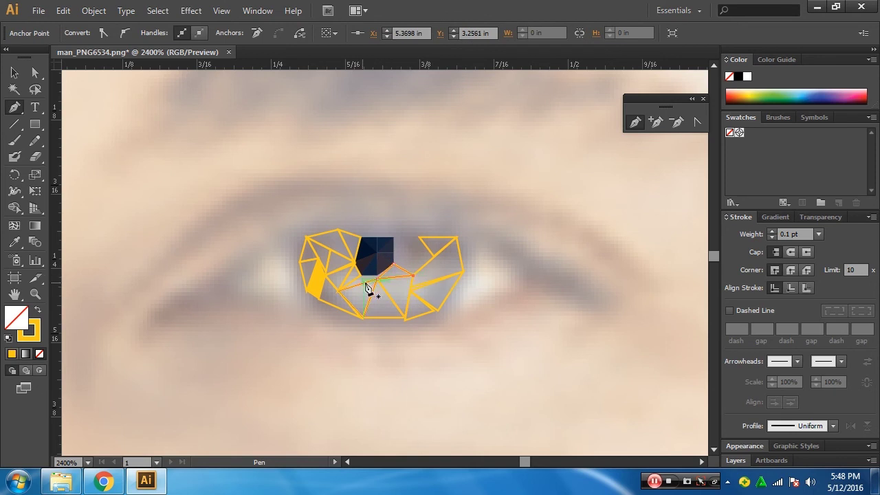
{"action": "left_click", "coordinate": [417, 237]}
Fill in the top-right eye area with triangles, closing a diamond right of the pupil
{"action": "left_click", "coordinate": [393, 236]}
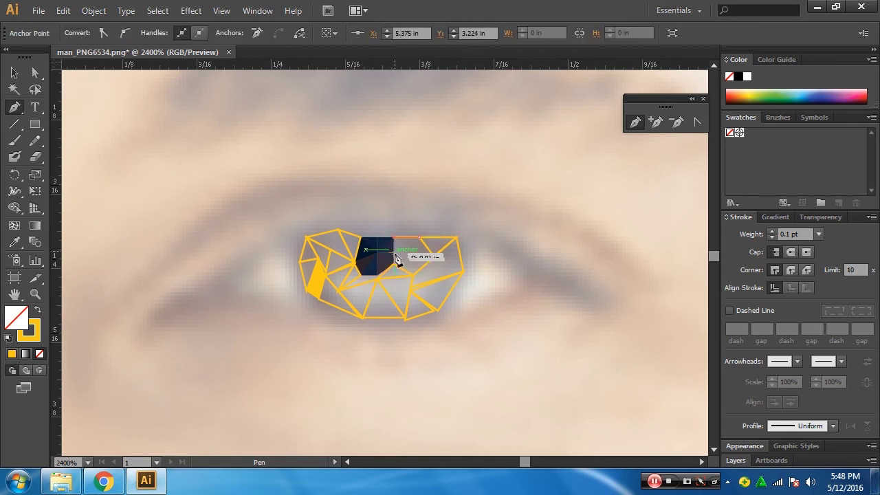
{"action": "left_click", "coordinate": [394, 264]}
{"action": "left_click", "coordinate": [419, 237]}
{"action": "left_click", "coordinate": [458, 238]}
{"action": "left_click", "coordinate": [435, 261]}
{"action": "left_click", "coordinate": [435, 261]}
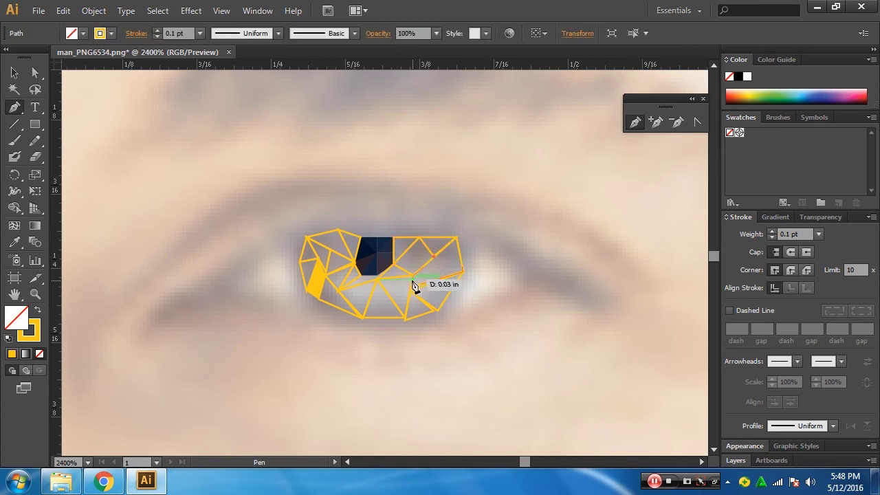
{"action": "left_click", "coordinate": [377, 277]}
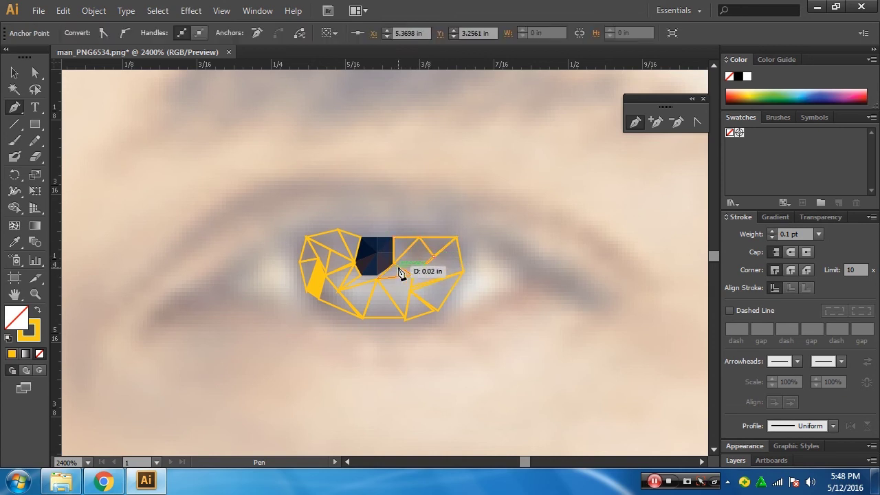
{"action": "left_click", "coordinate": [419, 237]}
{"action": "left_click", "coordinate": [433, 256]}
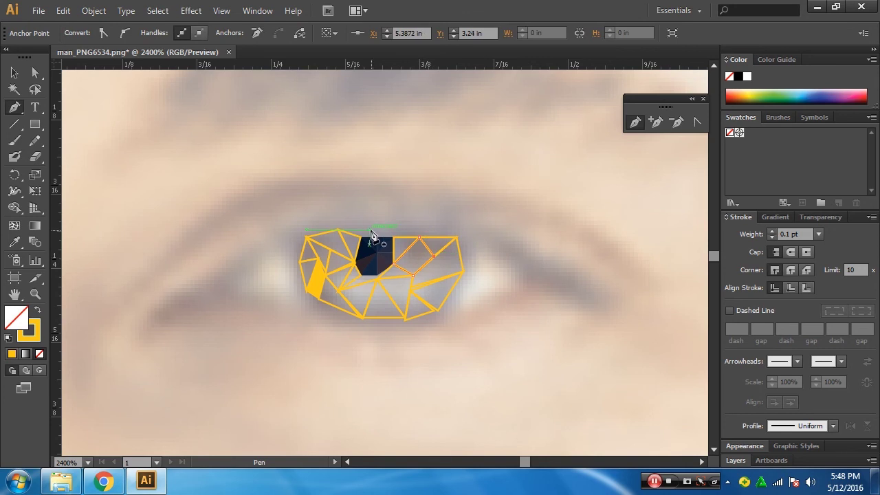
Add a small triangle above the pupil and a long triangle along the top edge
{"action": "left_click", "coordinate": [337, 231]}
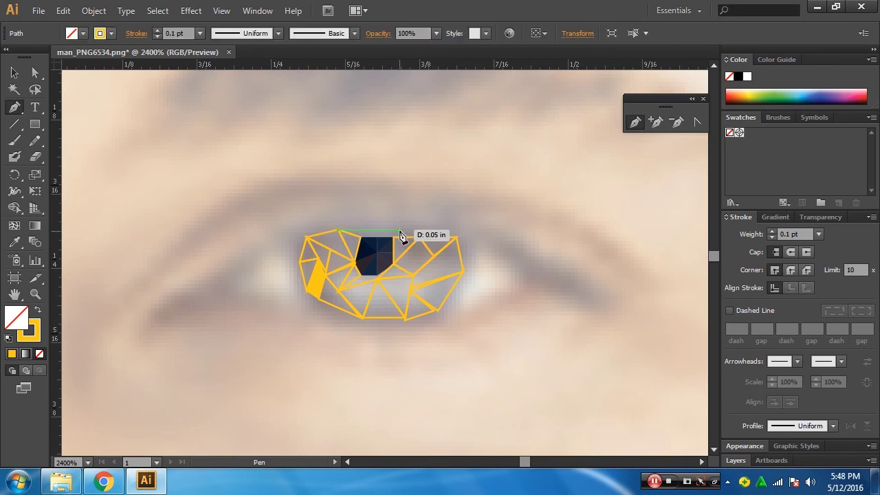
{"action": "left_click", "coordinate": [386, 232]}
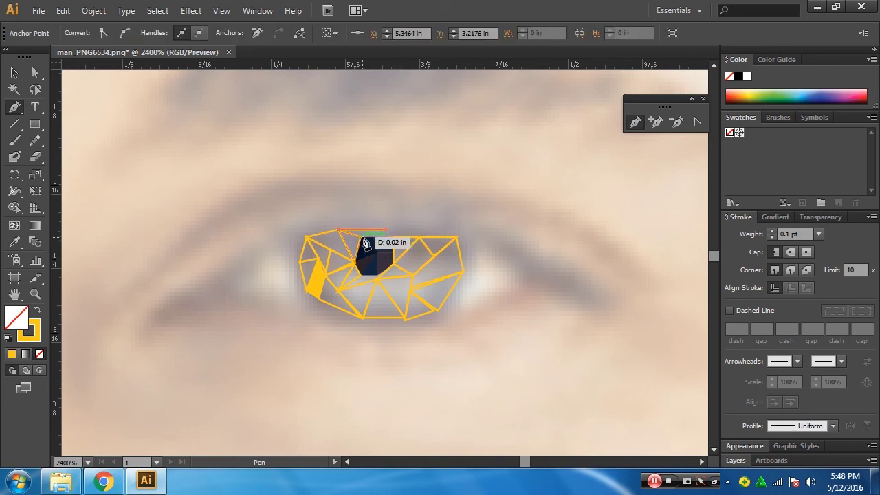
{"action": "left_click", "coordinate": [361, 238]}
{"action": "left_click", "coordinate": [386, 232]}
{"action": "left_click", "coordinate": [457, 238]}
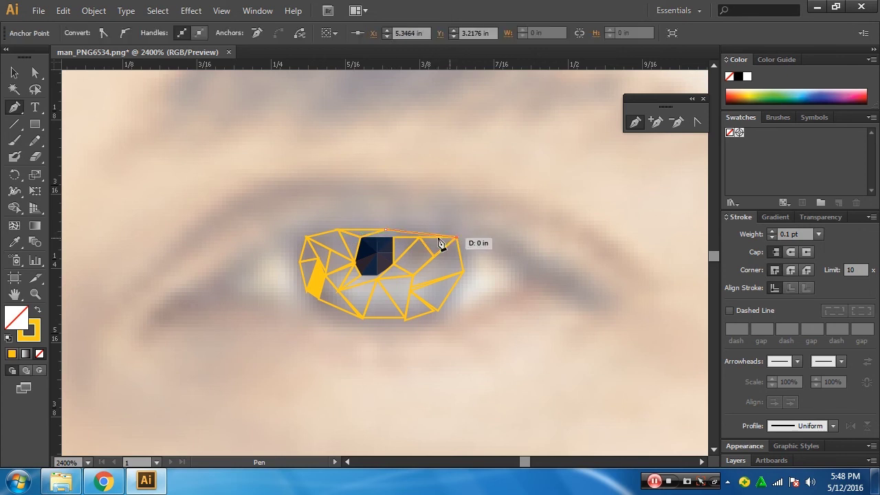
{"action": "left_click", "coordinate": [394, 238]}
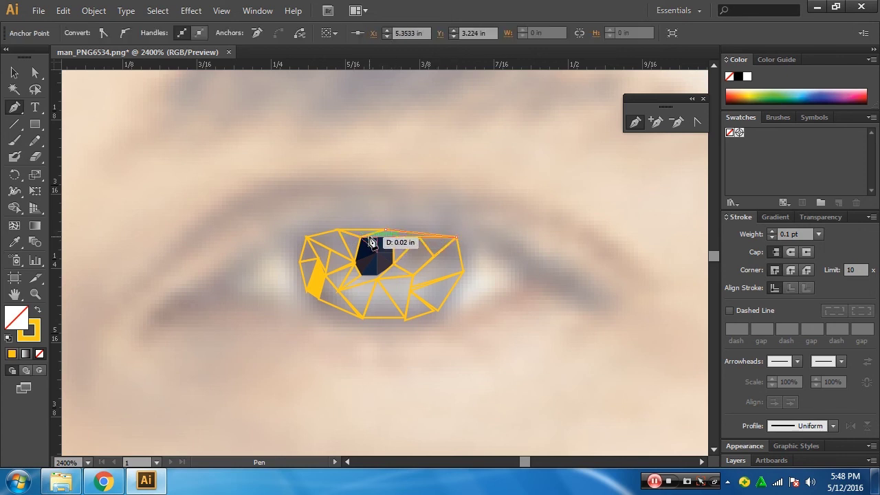
{"action": "left_click", "coordinate": [371, 247]}
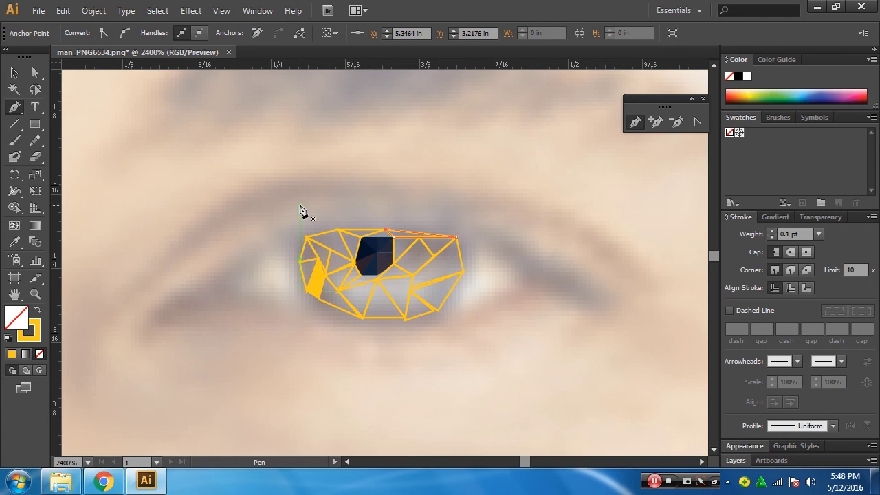
{"action": "left_click", "coordinate": [14, 72]}
Give the small triangle at the eye's right corner an eyedropper-sampled dark grey fill
{"action": "left_click", "coordinate": [334, 259]}
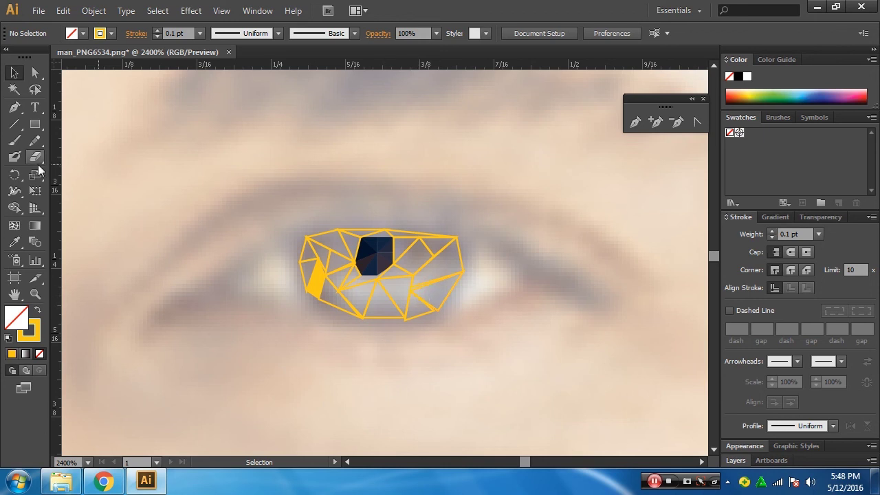
{"action": "left_click", "coordinate": [452, 290]}
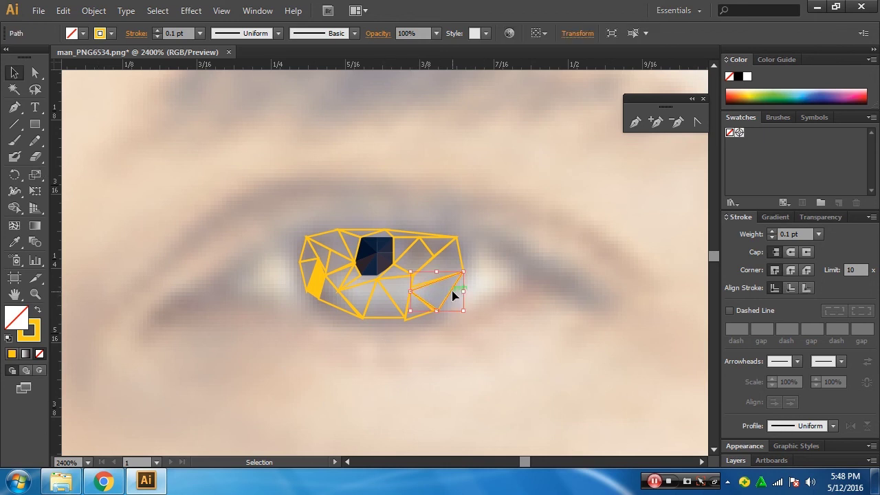
{"action": "left_click", "coordinate": [16, 242]}
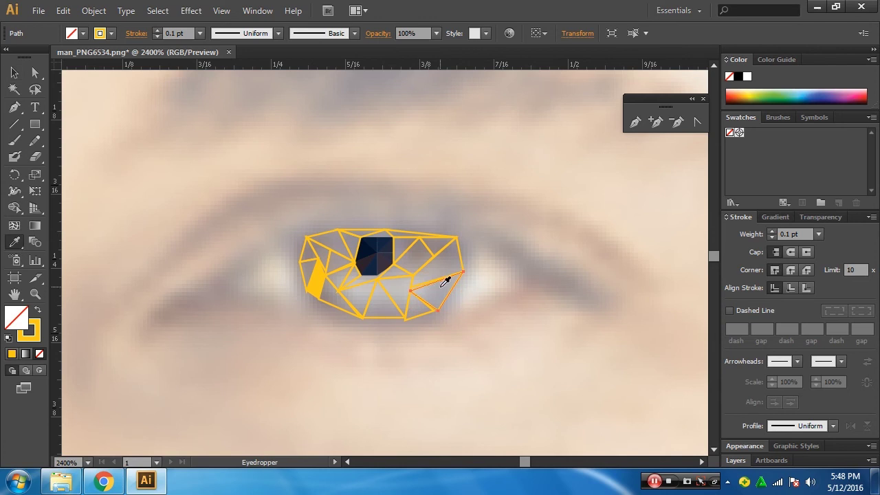
{"action": "left_click", "coordinate": [413, 357]}
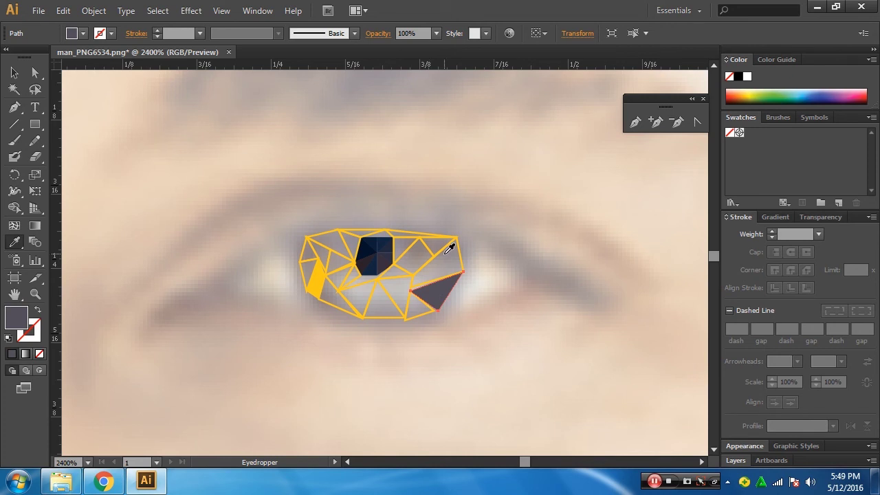
Fill the outlined triangle above the dark one with dark brown sampled from the photo
{"action": "left_click", "coordinate": [15, 245]}
{"action": "key", "text": "v"}
{"action": "key", "text": "i"}
{"action": "key", "text": "v"}
{"action": "key", "text": "i"}
{"action": "key", "text": "v"}
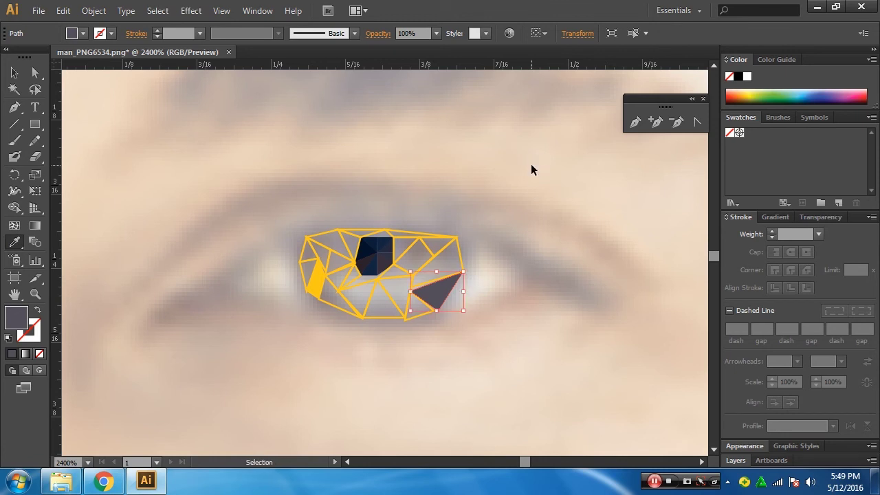
{"action": "key", "text": "i"}
{"action": "key", "text": "v"}
{"action": "left_click", "coordinate": [460, 251]}
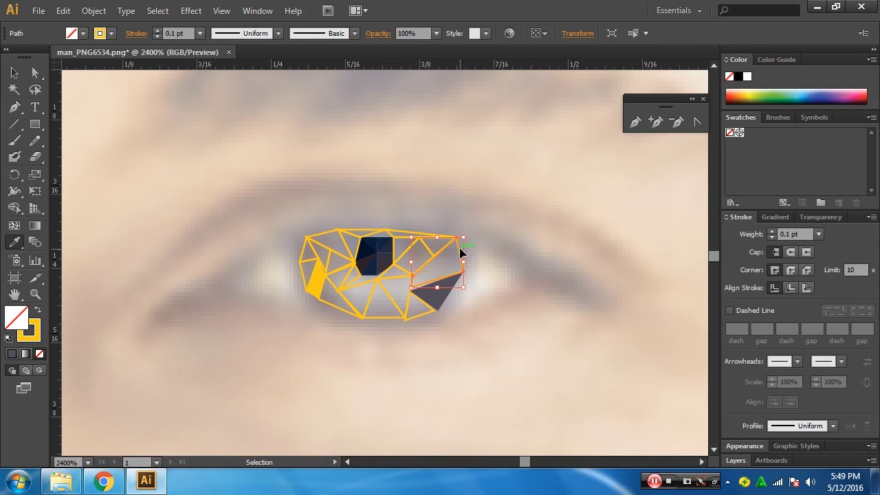
{"action": "key", "text": "i"}
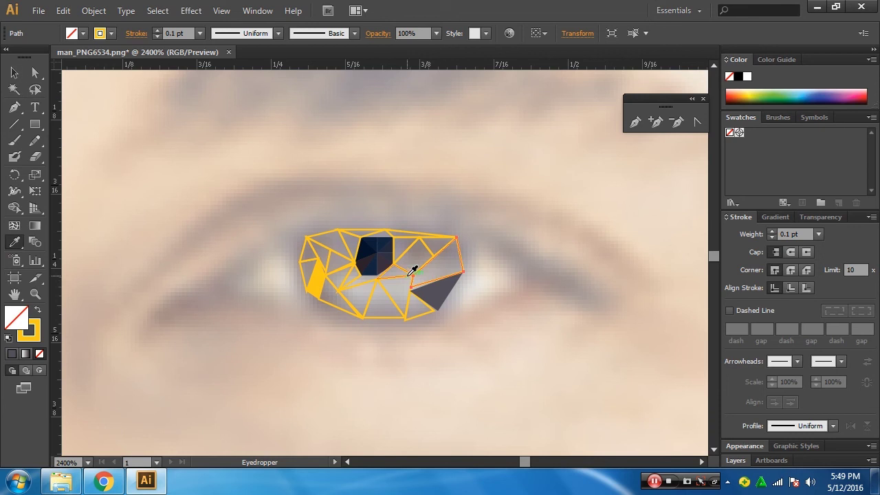
{"action": "left_click", "coordinate": [448, 257]}
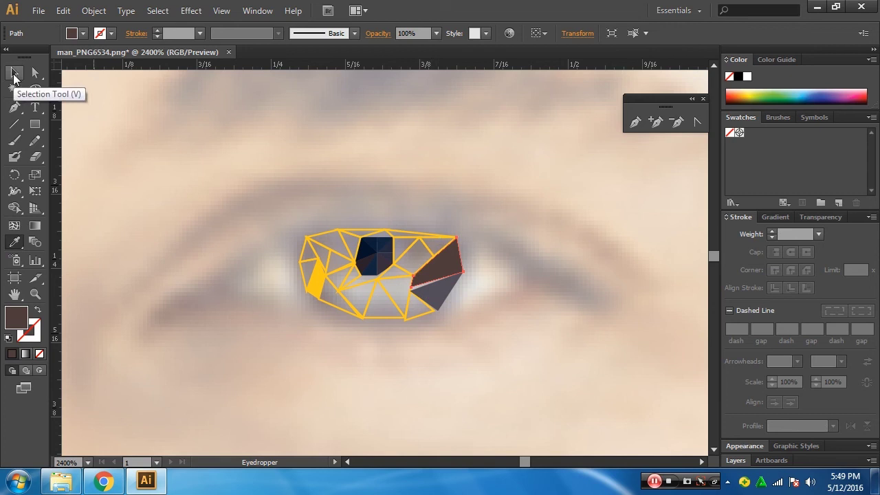
Fill the outlined triangle beside the pupil with brown sampled from the photo
{"action": "left_click", "coordinate": [14, 73]}
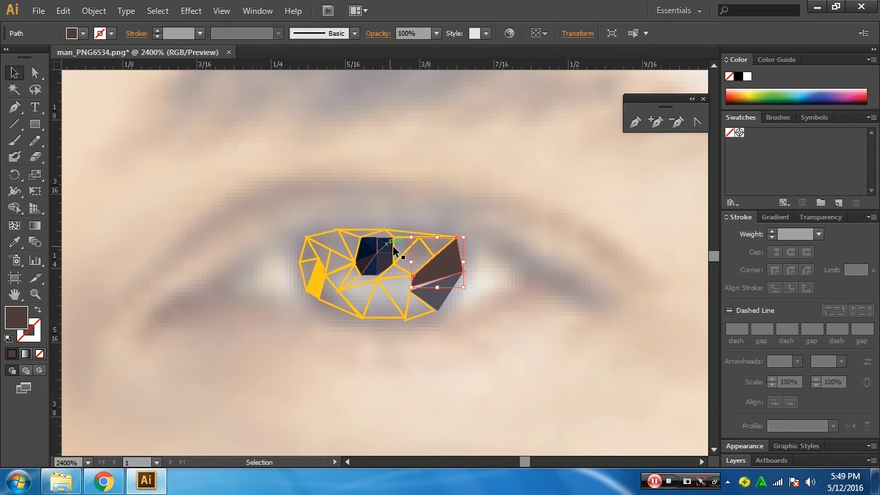
{"action": "left_click", "coordinate": [431, 253]}
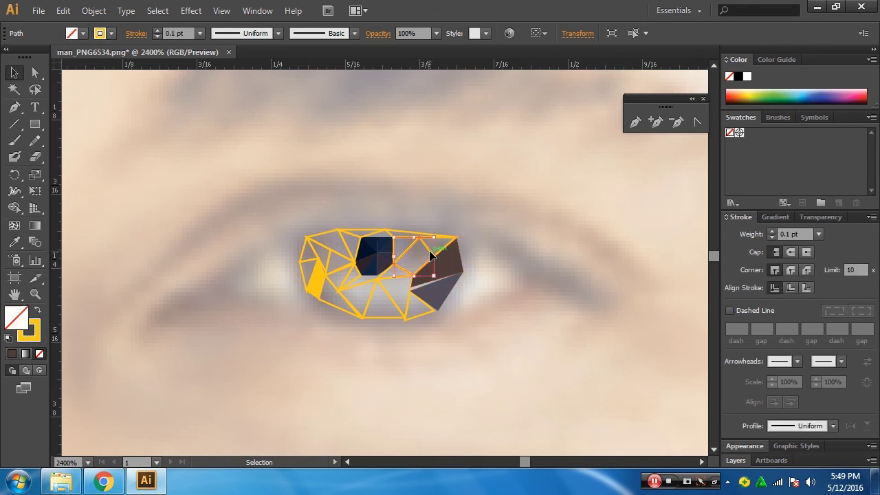
{"action": "left_click", "coordinate": [17, 246]}
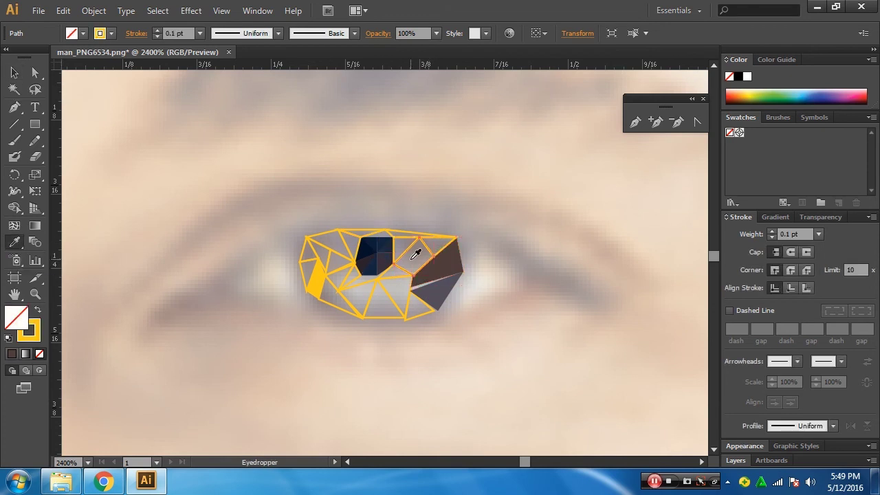
{"action": "left_click", "coordinate": [414, 258]}
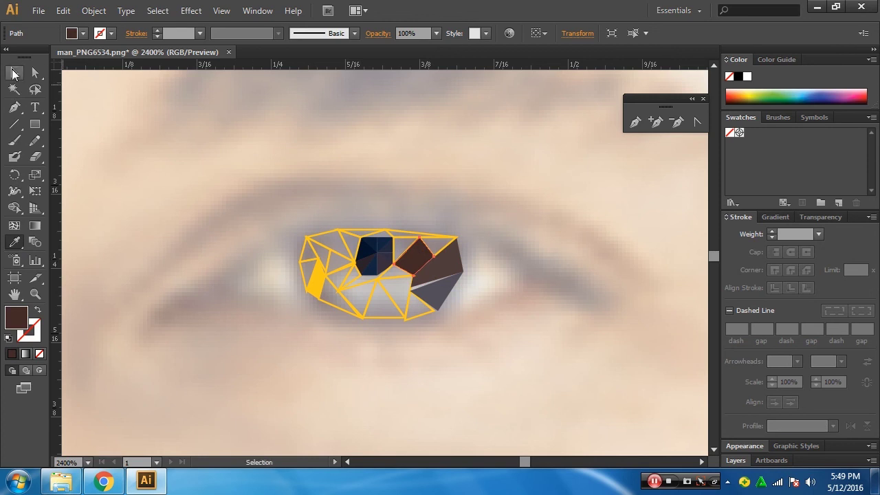
Fill the thin triangle along the top edge with sampled dark brown
{"action": "left_click", "coordinate": [13, 73]}
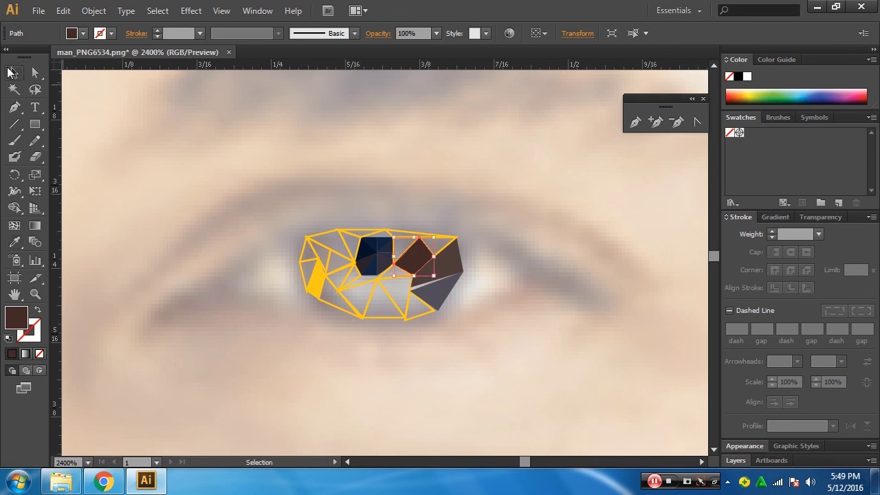
{"action": "left_click", "coordinate": [450, 238]}
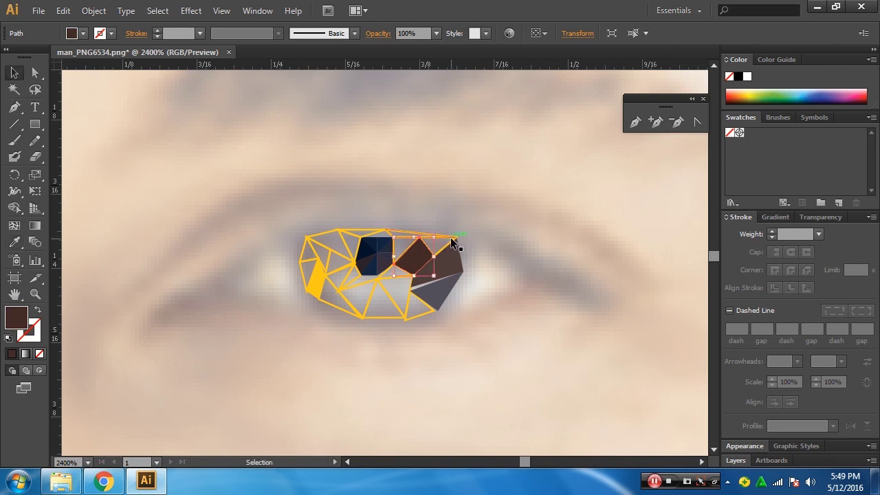
{"action": "left_click", "coordinate": [15, 242]}
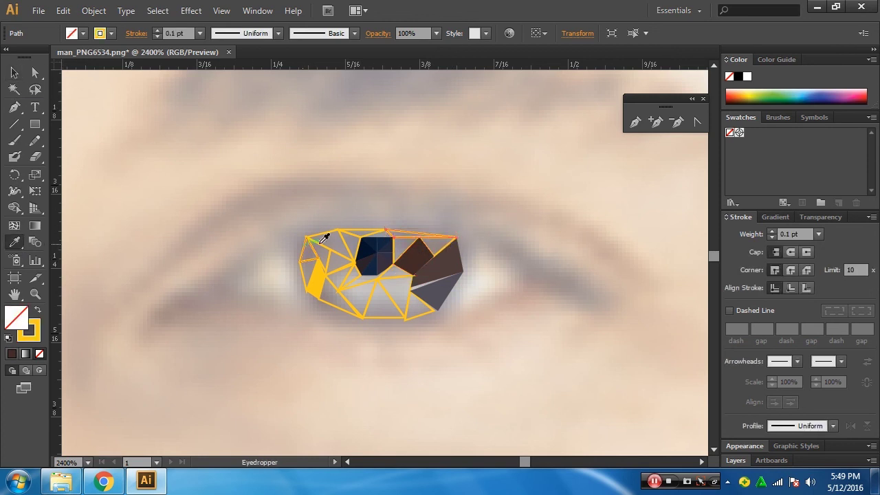
{"action": "left_click", "coordinate": [401, 234]}
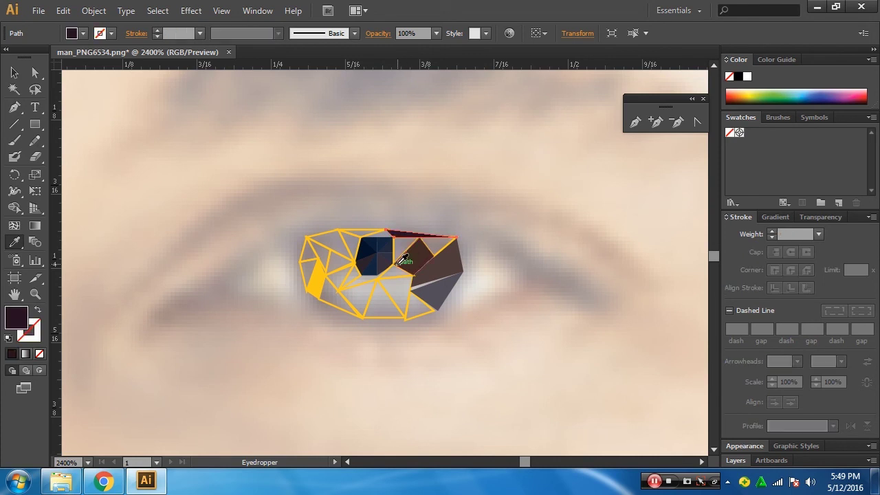
Fill the triangle below the pupil with grey sampled from the photo
{"action": "key", "text": "v"}
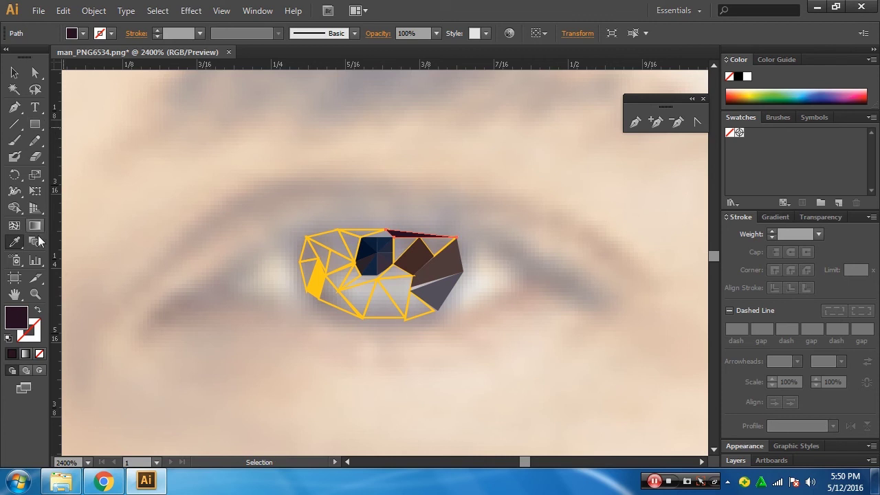
{"action": "left_click", "coordinate": [13, 242]}
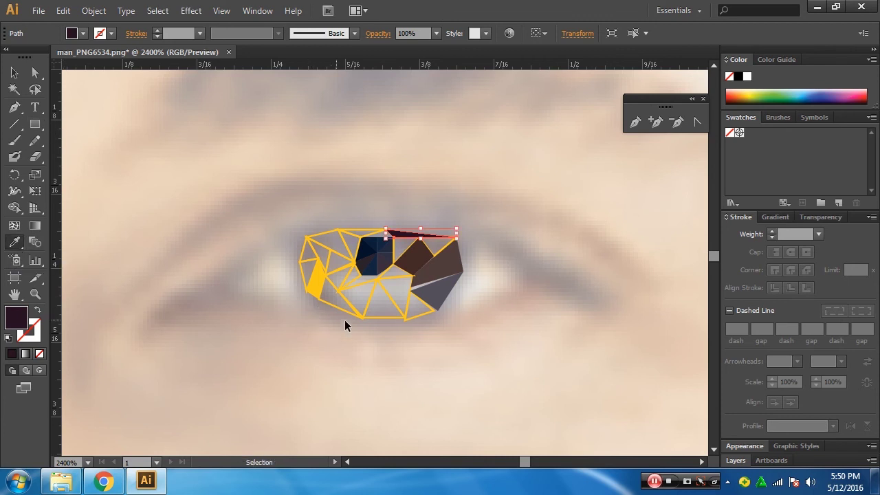
{"action": "left_click", "coordinate": [395, 306]}
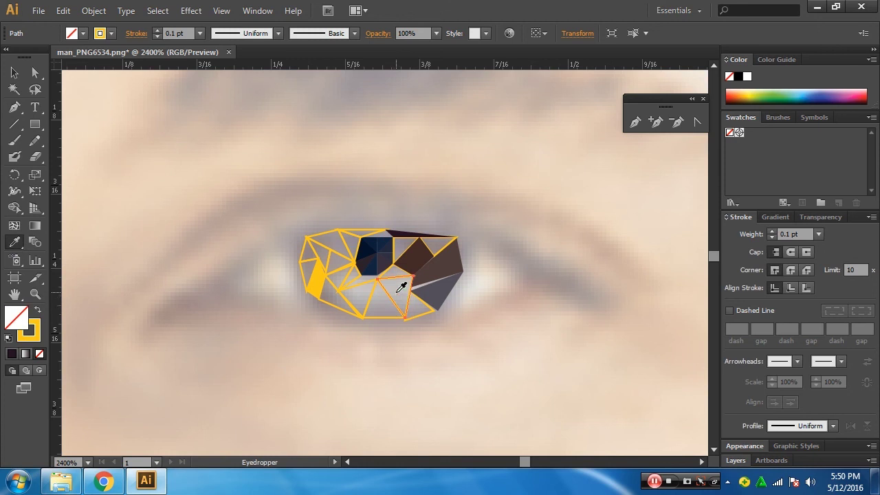
{"action": "left_click", "coordinate": [399, 291]}
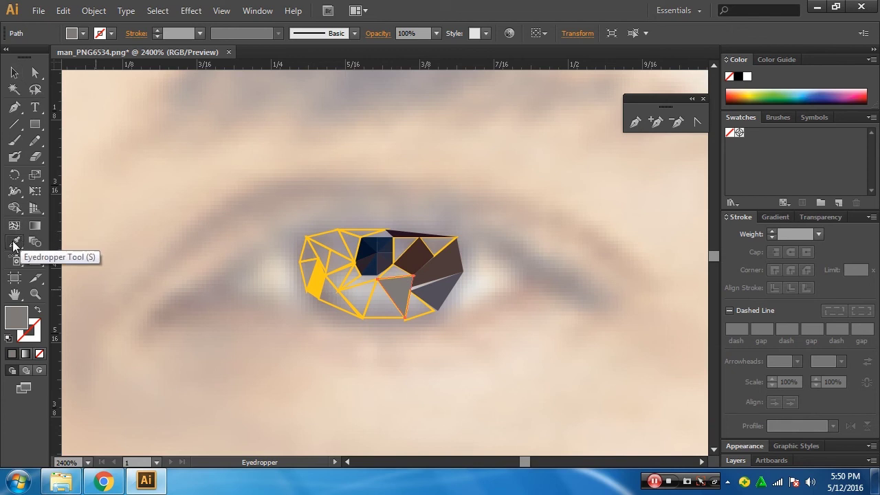
{"action": "key", "text": "ctrl"}
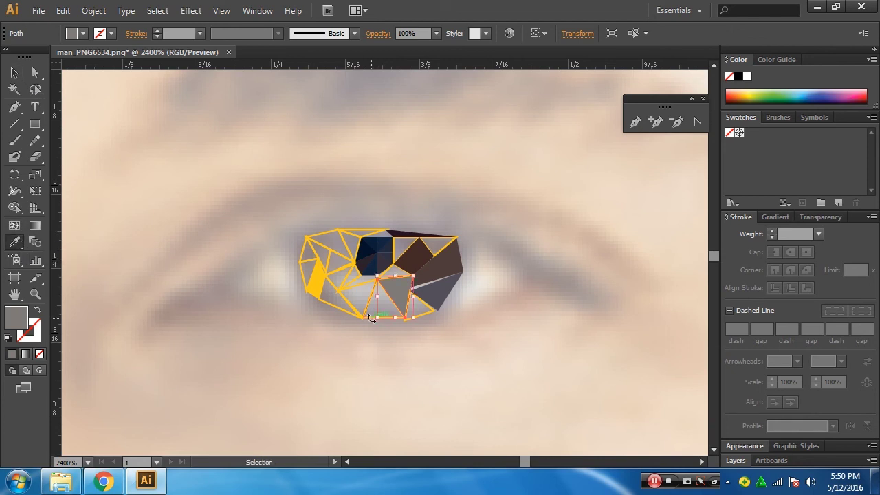
Fill the lower-edge triangle and the small lower-right triangle with sampled dark brown
{"action": "scroll", "coordinate": [419, 303], "scroll_direction": "up", "scroll_amount": 3}
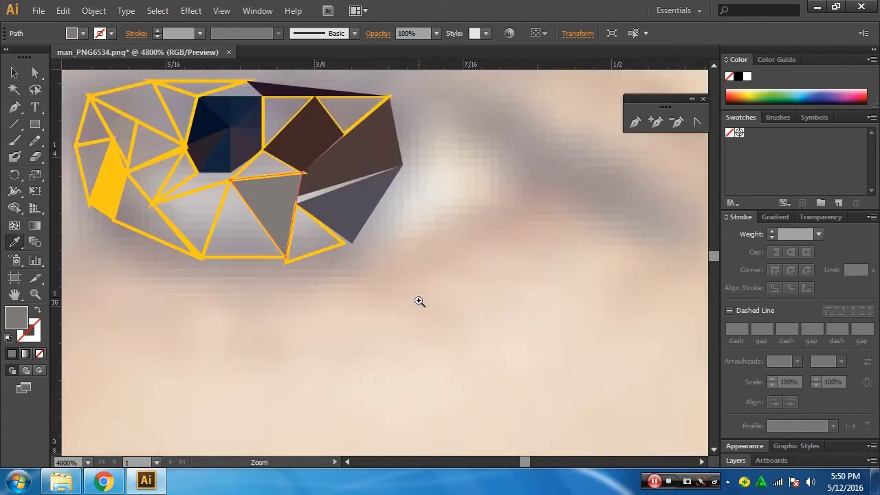
{"action": "left_click_drag", "start_coordinate": [420, 353], "coordinate": [550, 485]}
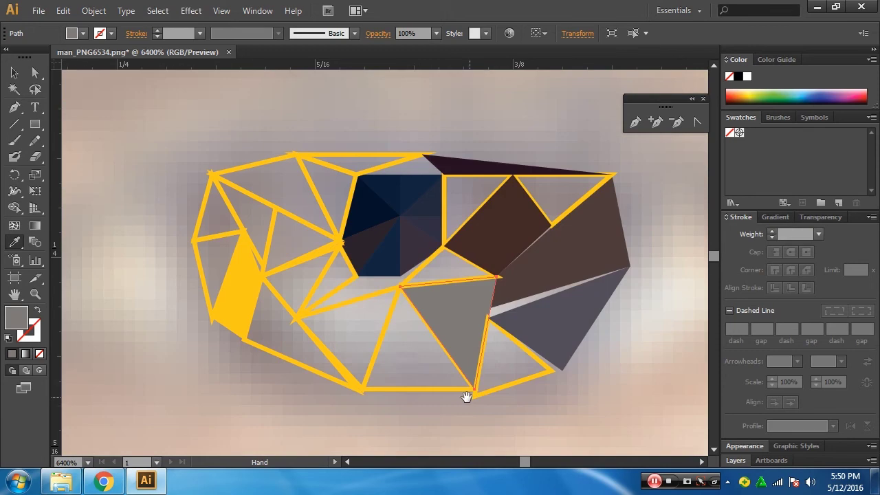
{"action": "left_click", "coordinate": [384, 387]}
{"action": "key", "text": "i"}
{"action": "left_click", "coordinate": [399, 364]}
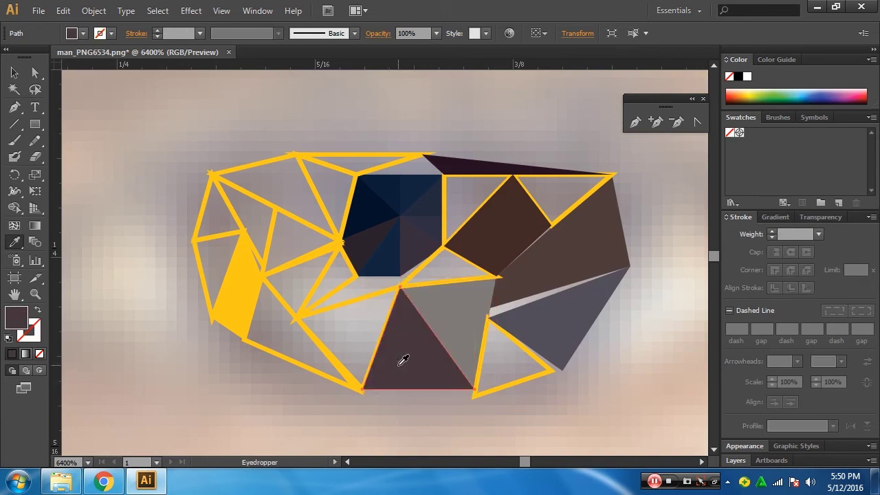
{"action": "left_click", "coordinate": [521, 385], "text": "ctrl"}
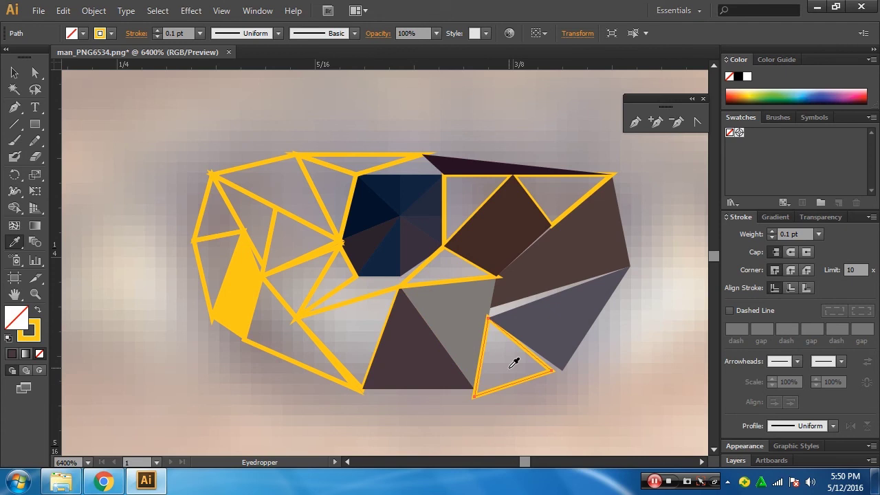
{"action": "left_click", "coordinate": [514, 363]}
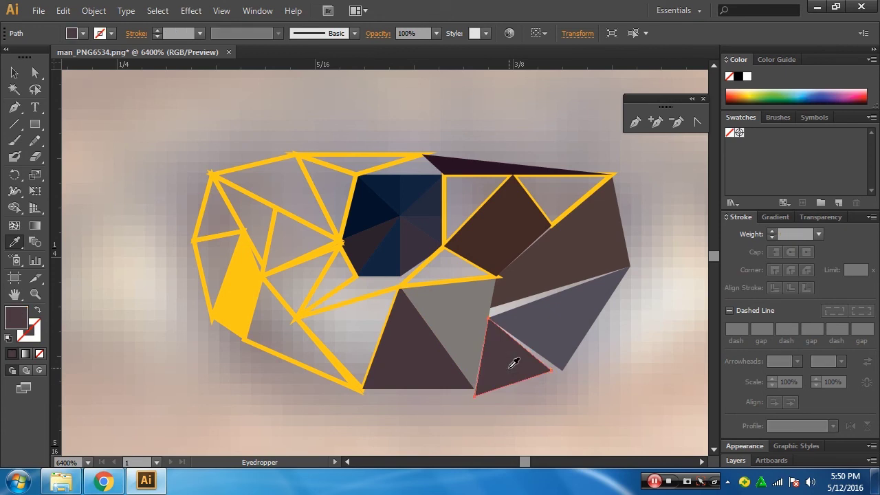
Fill the left-edge, upper-left, top and left-of-pupil triangles with dark and near-black sampled colours
{"action": "left_click", "coordinate": [246, 193], "text": "ctrl"}
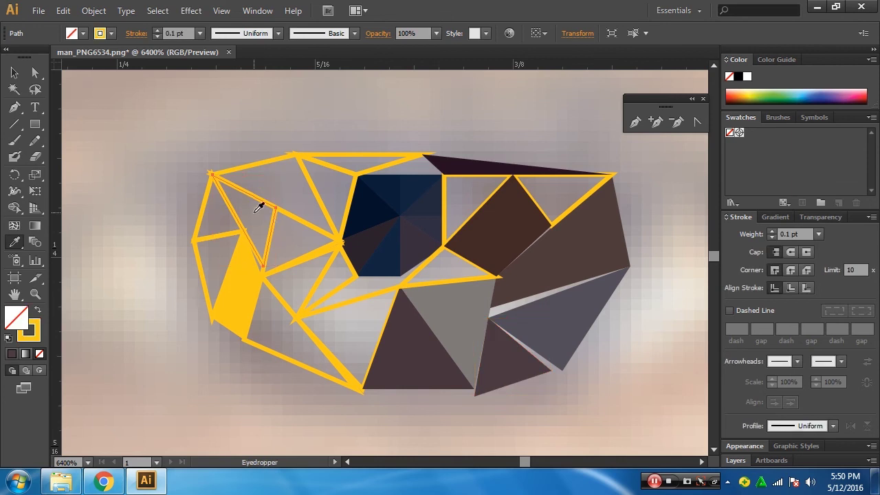
{"action": "left_click", "coordinate": [259, 207]}
{"action": "left_click", "coordinate": [203, 209], "text": "ctrl"}
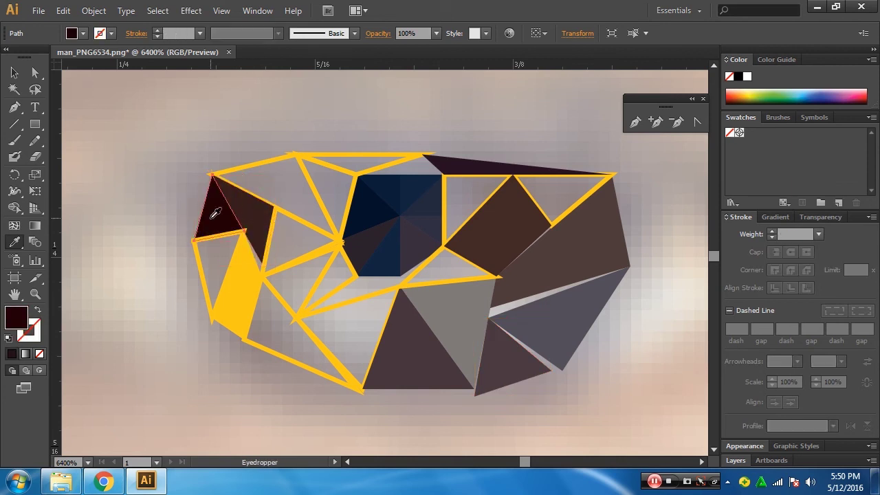
{"action": "left_click", "coordinate": [279, 172], "text": "ctrl"}
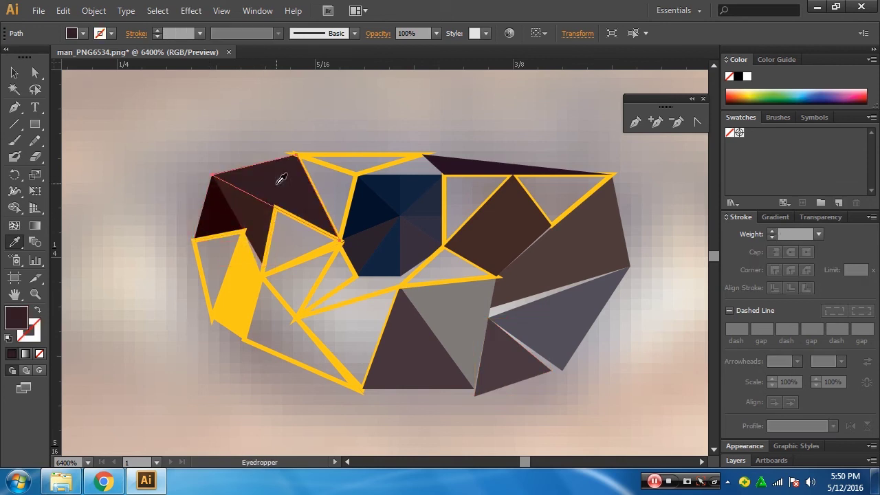
{"action": "left_click", "coordinate": [335, 171], "text": "ctrl"}
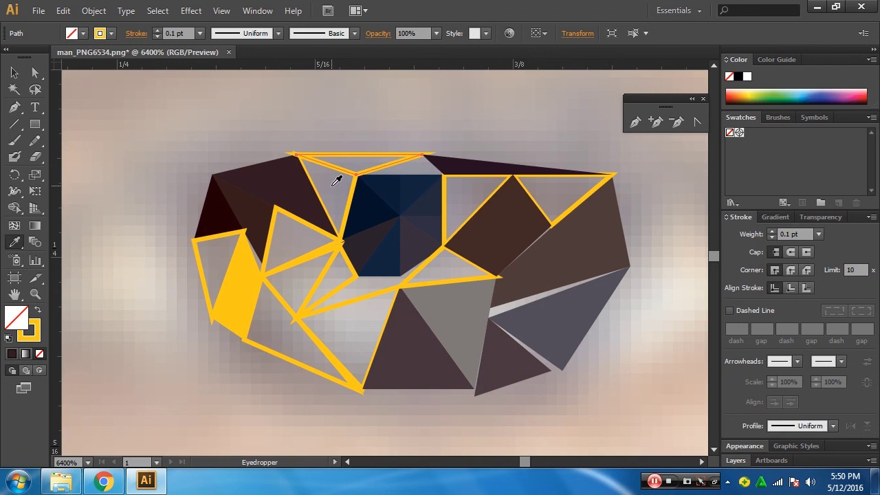
{"action": "left_click", "coordinate": [350, 156]}
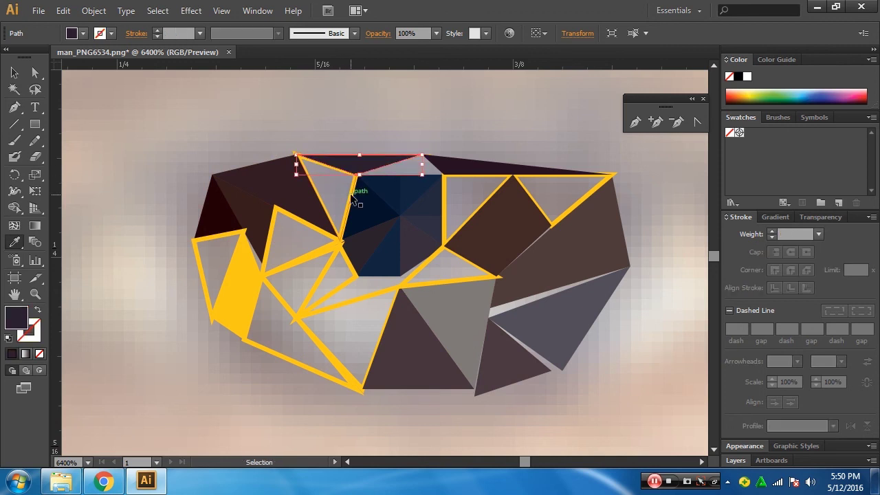
{"action": "left_click", "coordinate": [351, 199], "text": "ctrl"}
{"action": "left_click", "coordinate": [340, 169]}
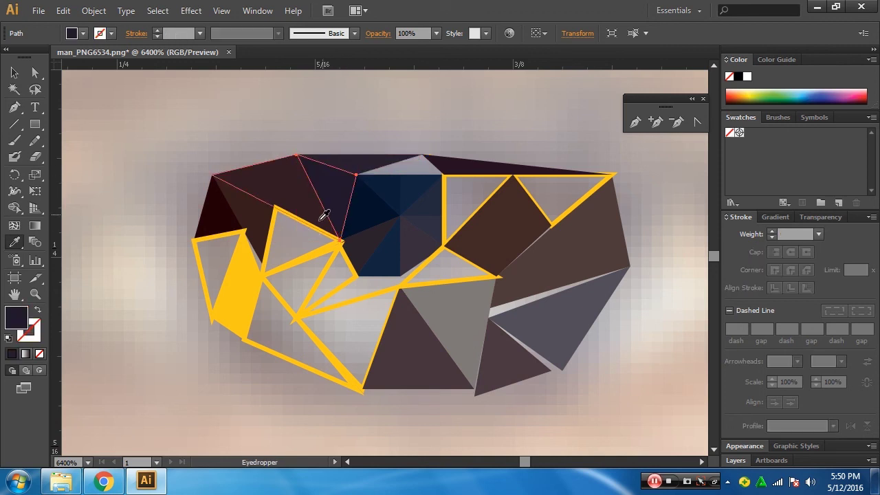
{"action": "left_click", "coordinate": [307, 253], "text": "ctrl"}
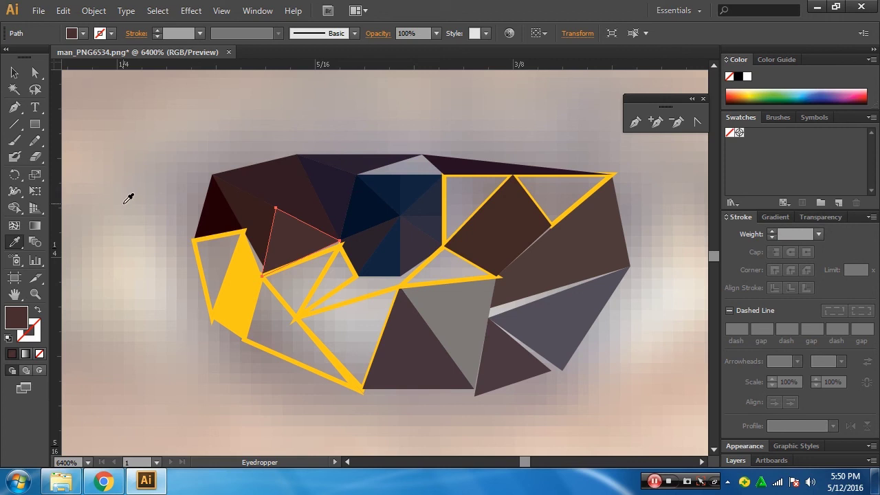
Fill the left triangle and neighbouring quad with sampled dark browns
{"action": "key", "text": "v"}
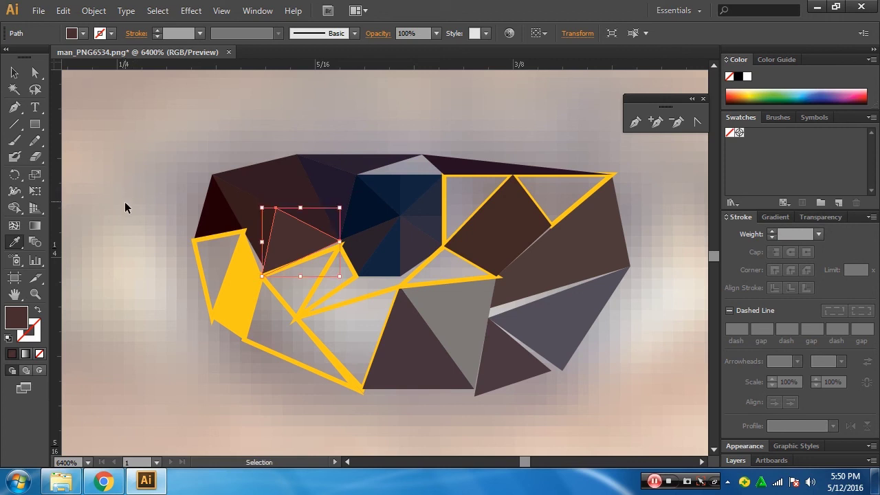
{"action": "left_click", "coordinate": [198, 264]}
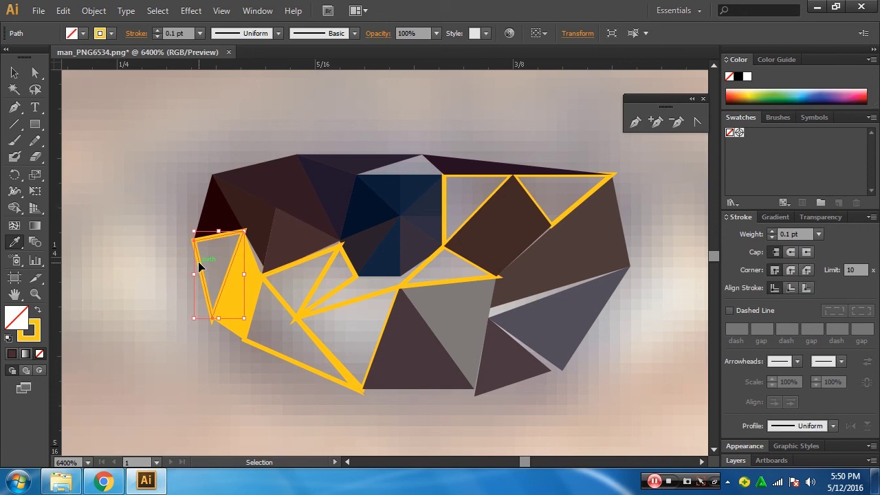
{"action": "key", "text": "ctrl"}
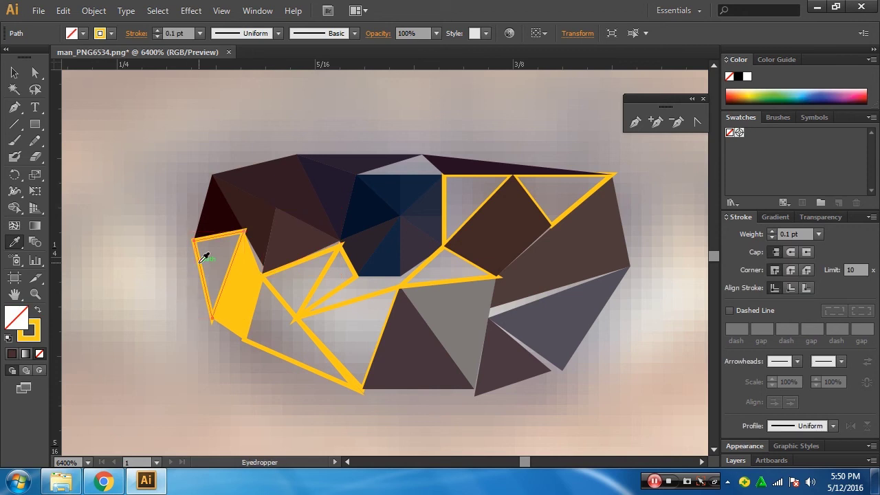
{"action": "left_click", "coordinate": [215, 251]}
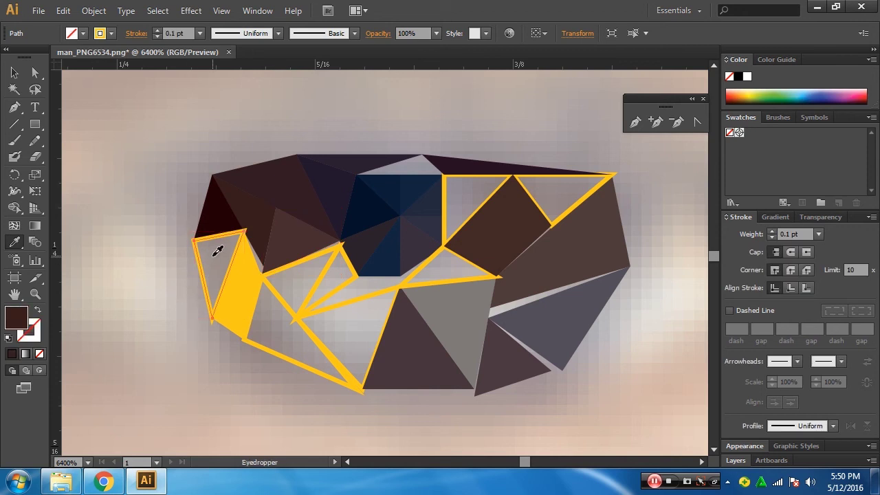
{"action": "left_click", "coordinate": [252, 276], "text": "ctrl"}
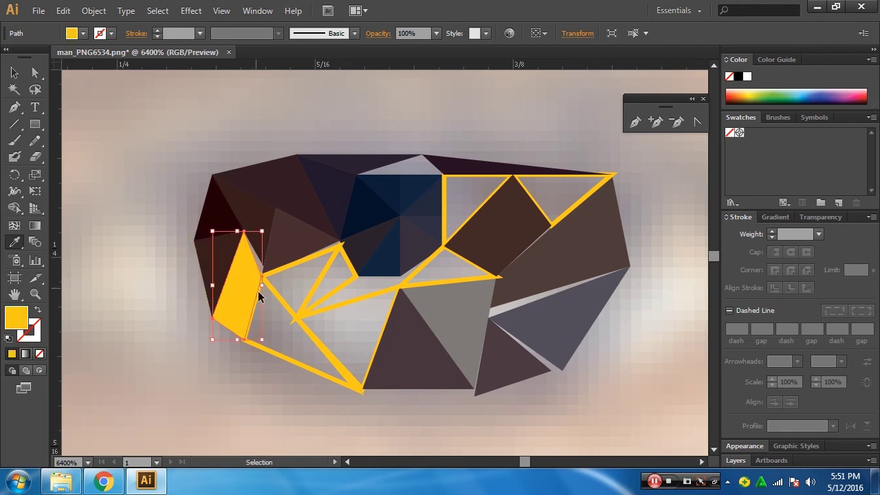
{"action": "left_click", "coordinate": [297, 290]}
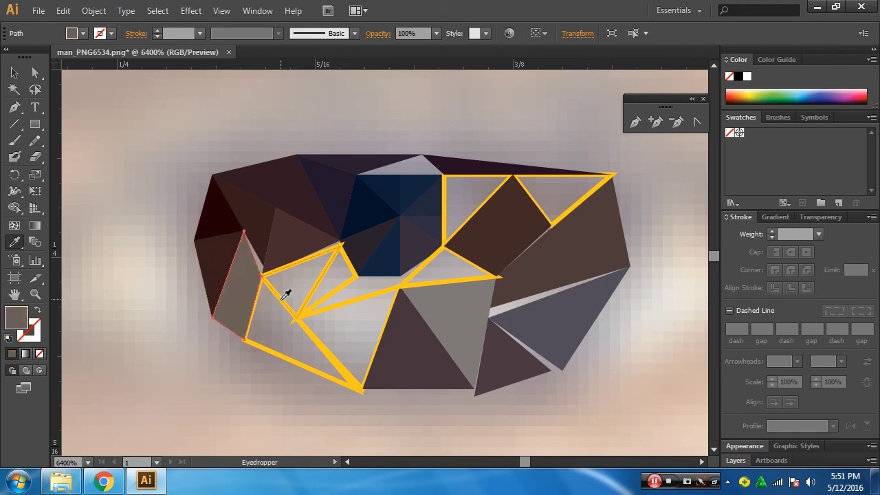
{"action": "left_click", "coordinate": [275, 298]}
Fill the middle, lower-middle and upper-left triangles with sampled grey-brown and grey
{"action": "left_click", "coordinate": [284, 295], "text": "ctrl"}
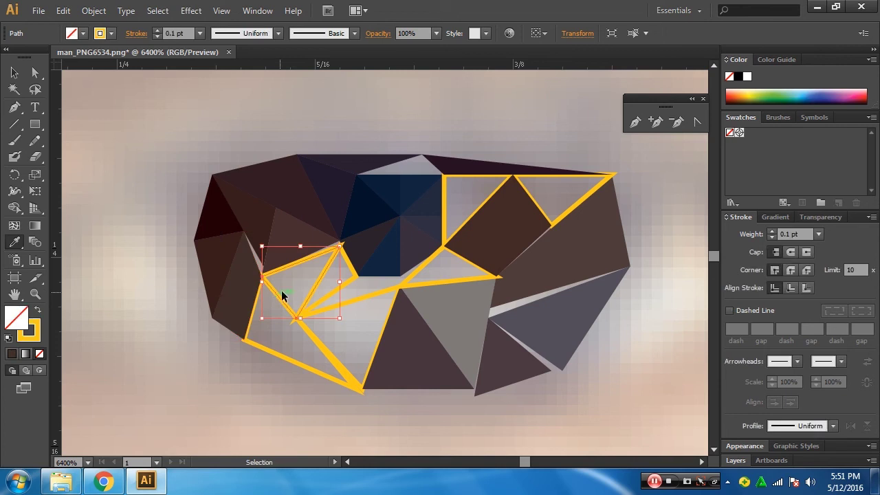
{"action": "left_click", "coordinate": [298, 282]}
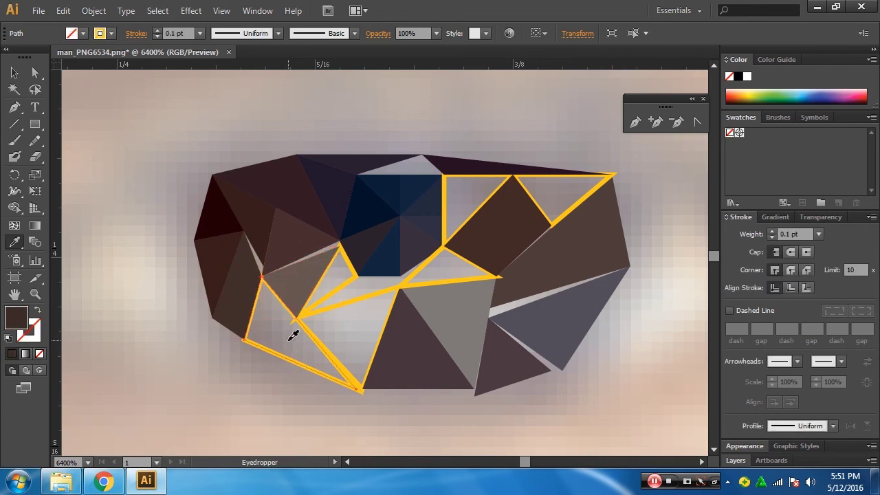
{"action": "left_click", "coordinate": [334, 314], "text": "ctrl"}
{"action": "left_click", "coordinate": [346, 324]}
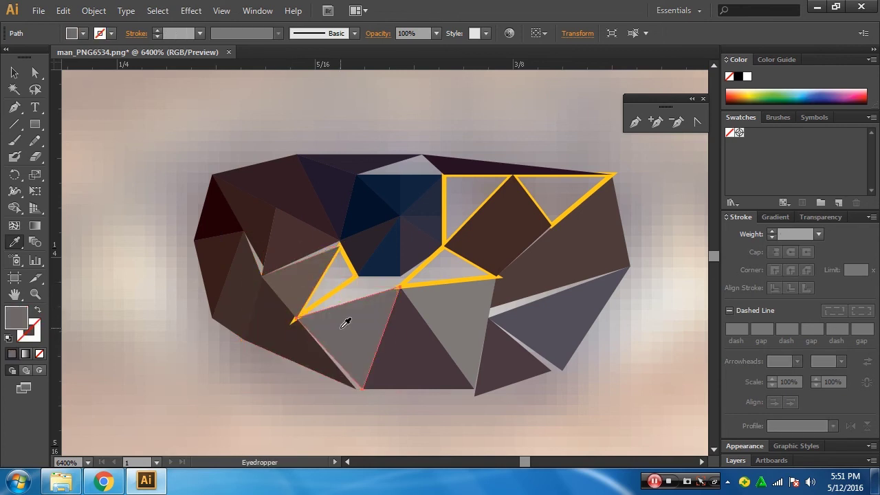
{"action": "left_click", "coordinate": [336, 288], "text": "ctrl"}
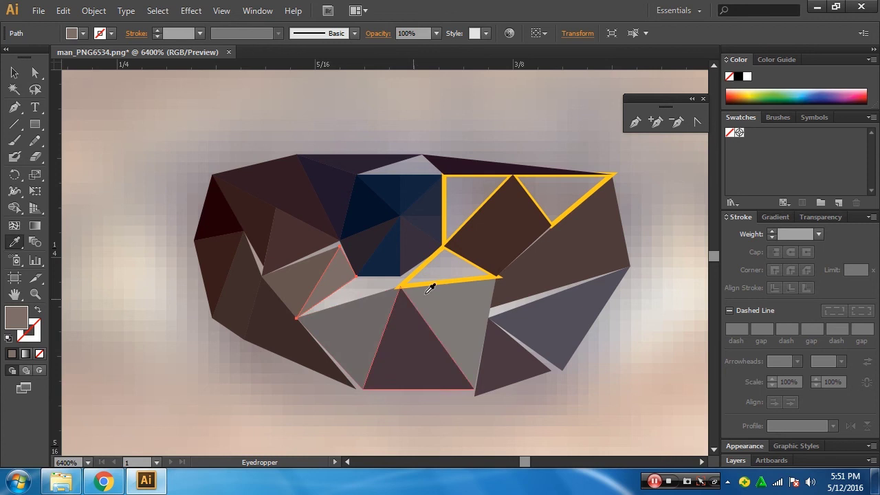
{"action": "key", "text": "ctrl"}
Fill the last small triangles with sampled grey-brown, dark purple and dark maroon
{"action": "left_click", "coordinate": [421, 272], "text": "ctrl"}
{"action": "left_click", "coordinate": [442, 262]}
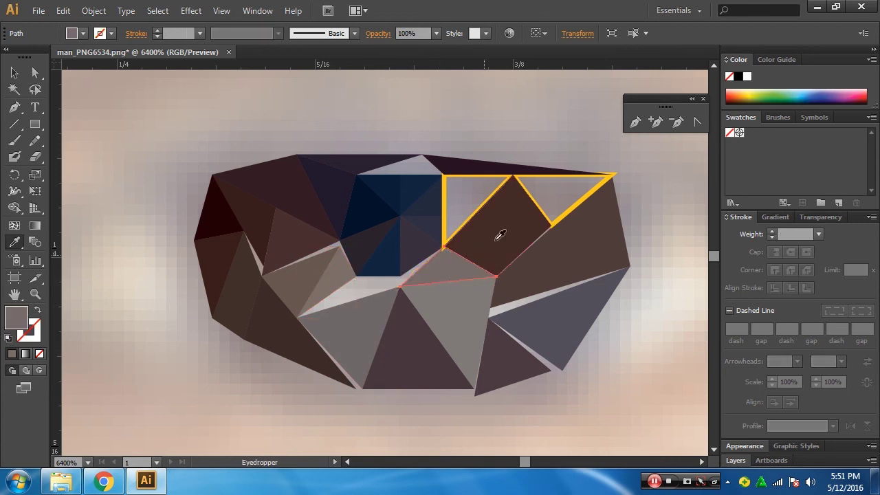
{"action": "left_click", "coordinate": [447, 184], "text": "ctrl"}
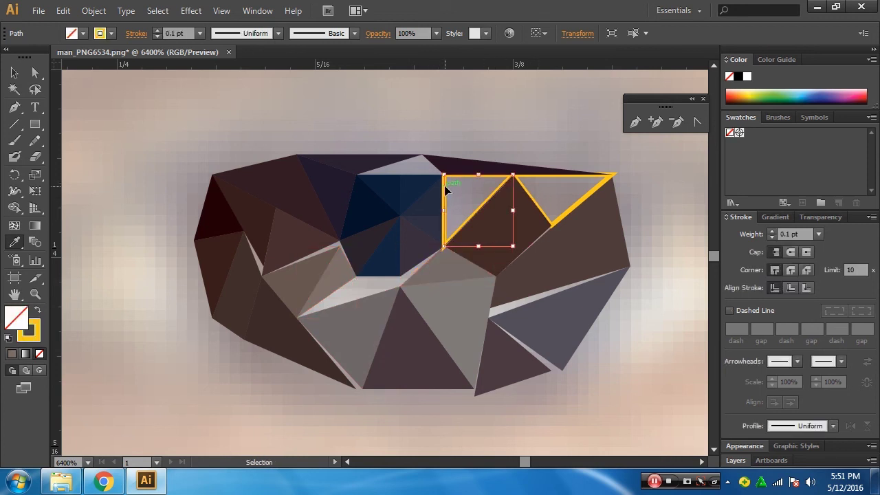
{"action": "left_click", "coordinate": [577, 182], "text": "ctrl"}
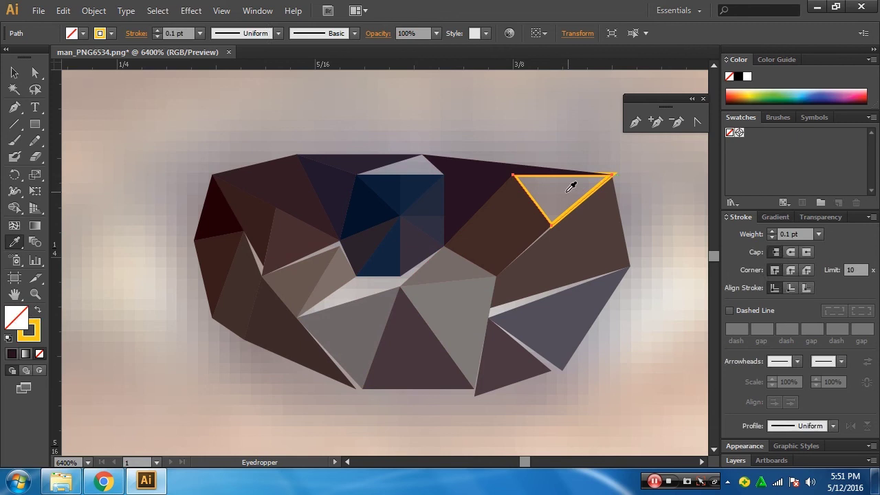
{"action": "left_click", "coordinate": [448, 236]}
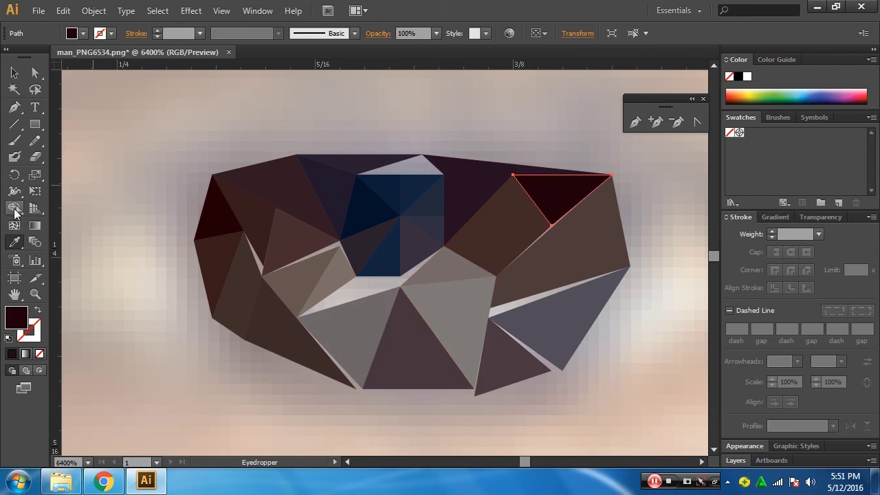
{"action": "left_click", "coordinate": [14, 108]}
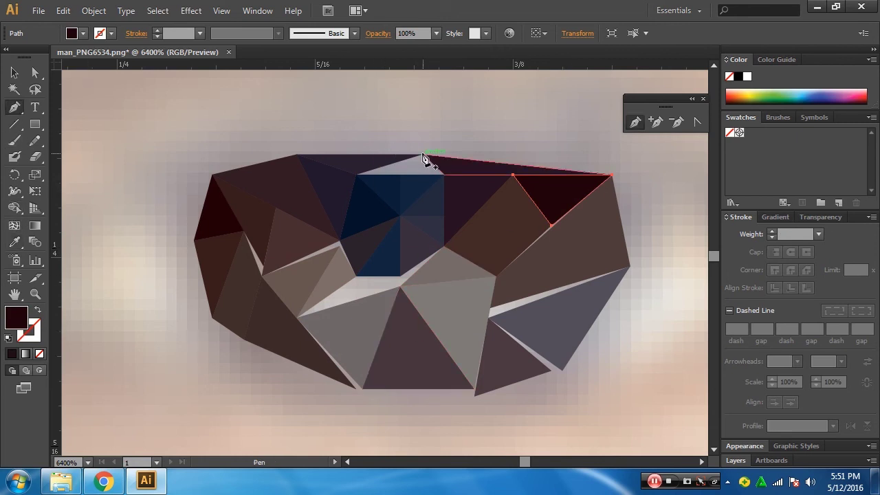
Draw a closed triangle over the gap along the top edge
{"action": "left_click", "coordinate": [421, 157]}
{"action": "left_click", "coordinate": [356, 175]}
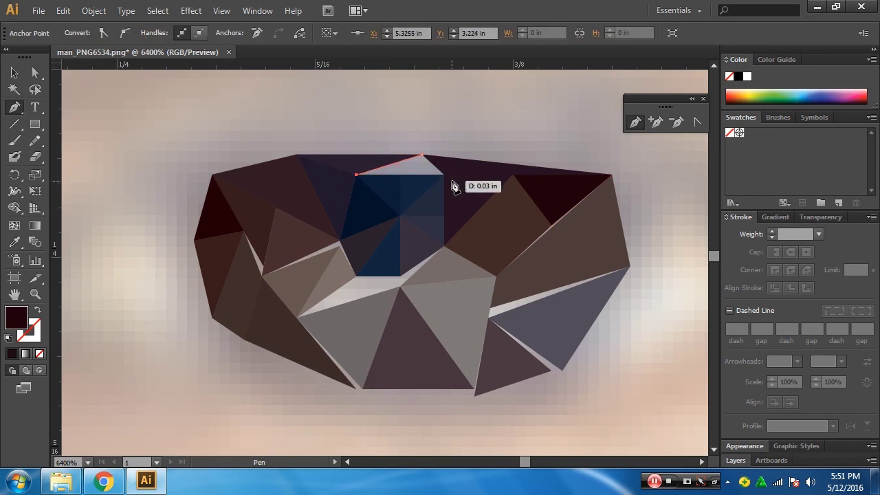
{"action": "left_click", "coordinate": [444, 174]}
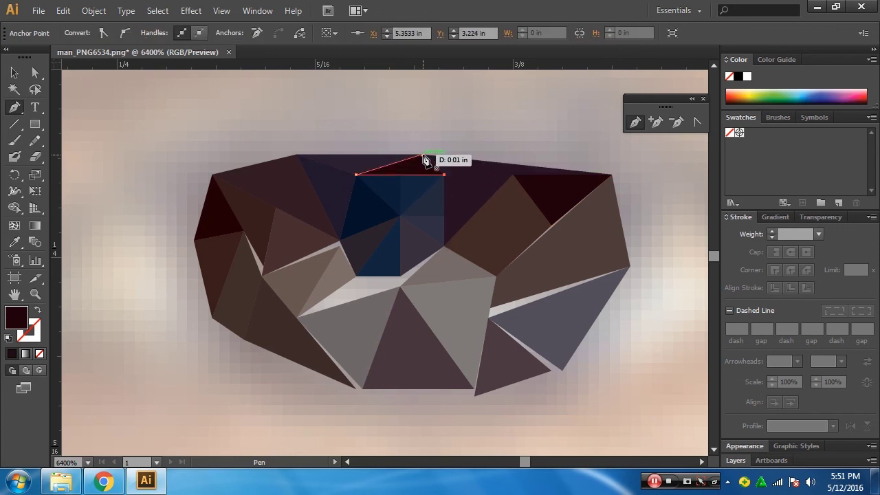
{"action": "left_click", "coordinate": [421, 157]}
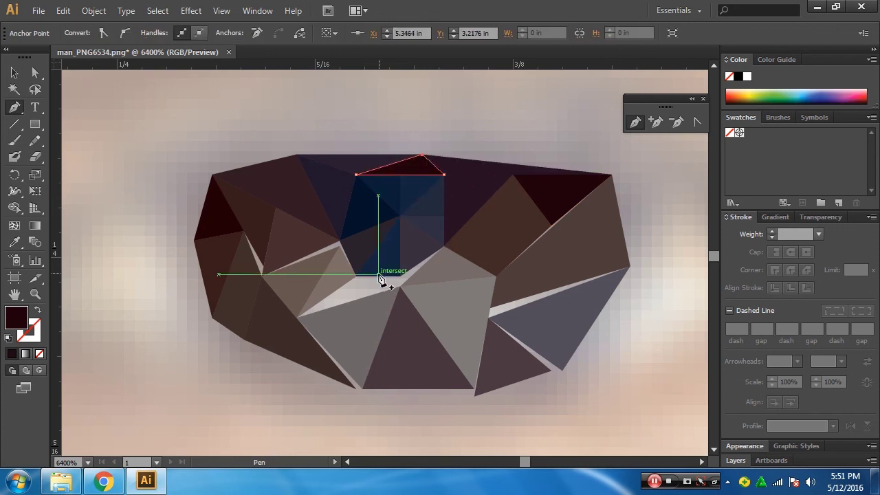
Draw a closed dark facet filling the gap below the blue centre
{"action": "left_click", "coordinate": [355, 277]}
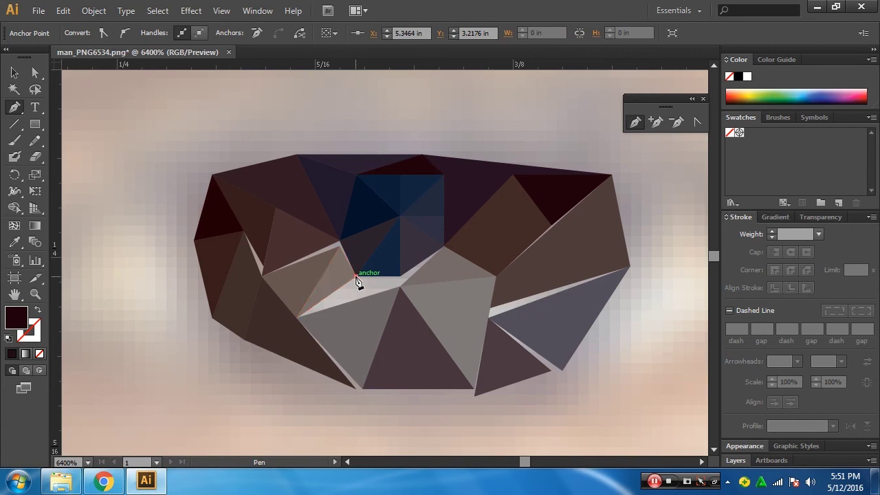
{"action": "left_click", "coordinate": [300, 316]}
{"action": "left_click", "coordinate": [400, 287]}
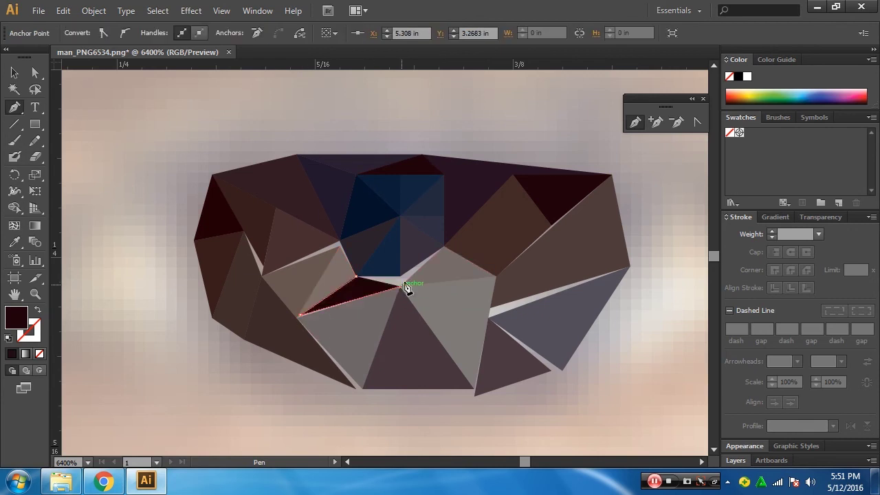
{"action": "left_click", "coordinate": [434, 255]}
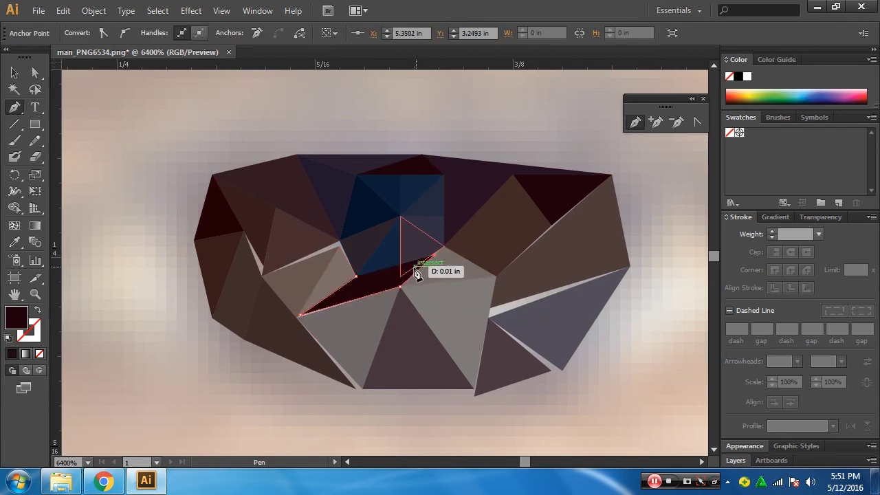
{"action": "left_click", "coordinate": [402, 277]}
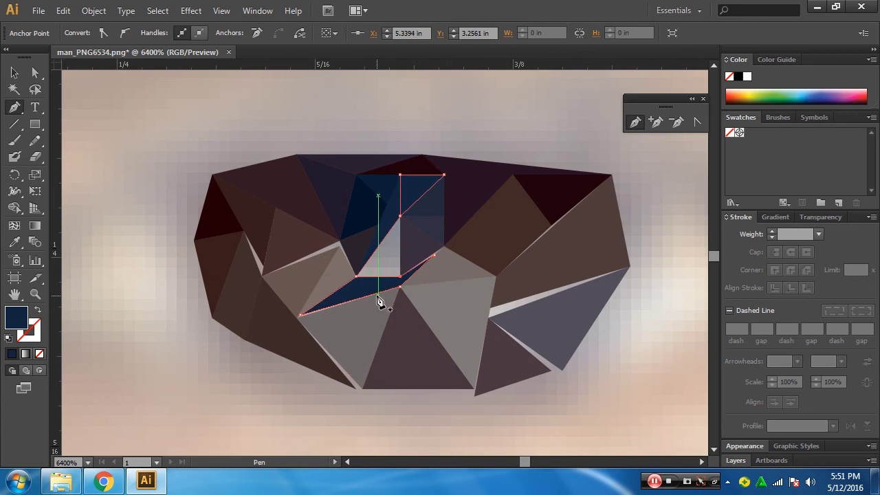
{"action": "left_click", "coordinate": [377, 297], "text": "ctrl"}
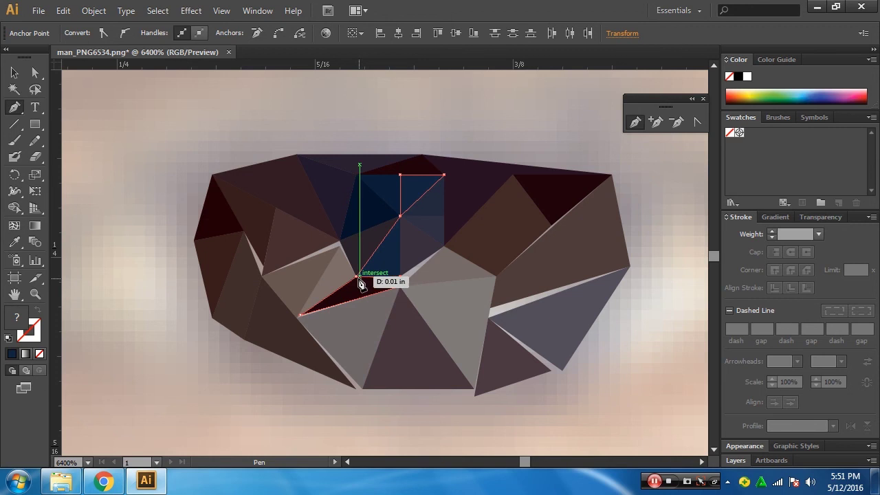
Draw another slim path from the right vertex down to the lower vertex and back
{"action": "left_click", "coordinate": [440, 248]}
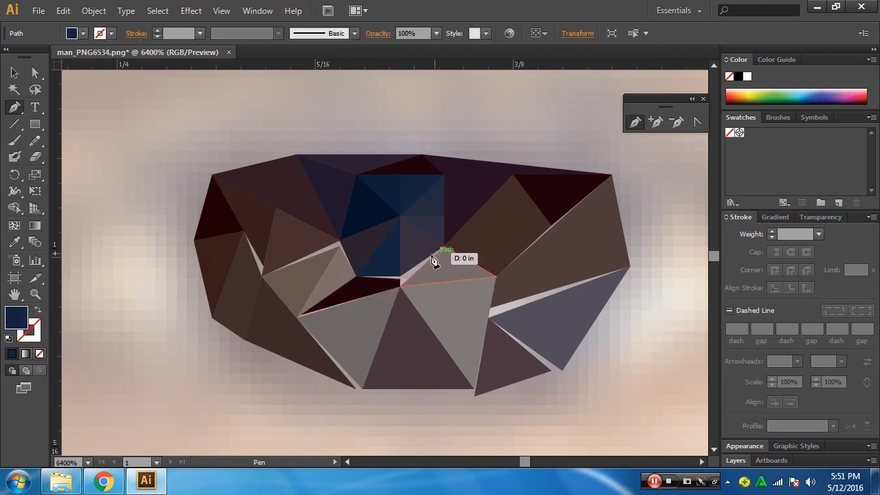
{"action": "left_click", "coordinate": [401, 280]}
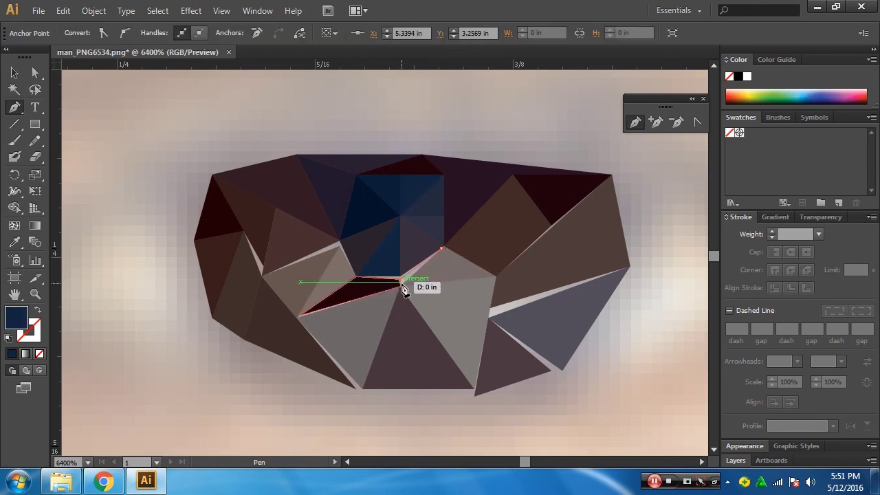
{"action": "left_click", "coordinate": [441, 249]}
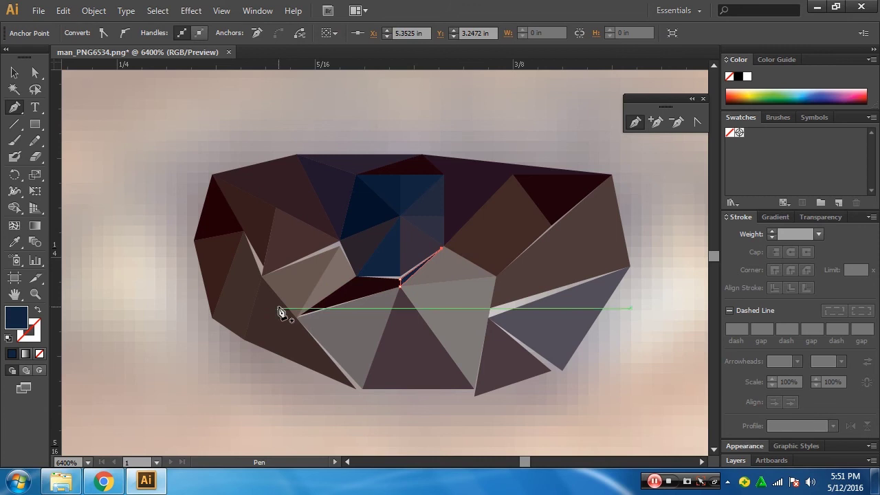
{"action": "left_click", "coordinate": [15, 73]}
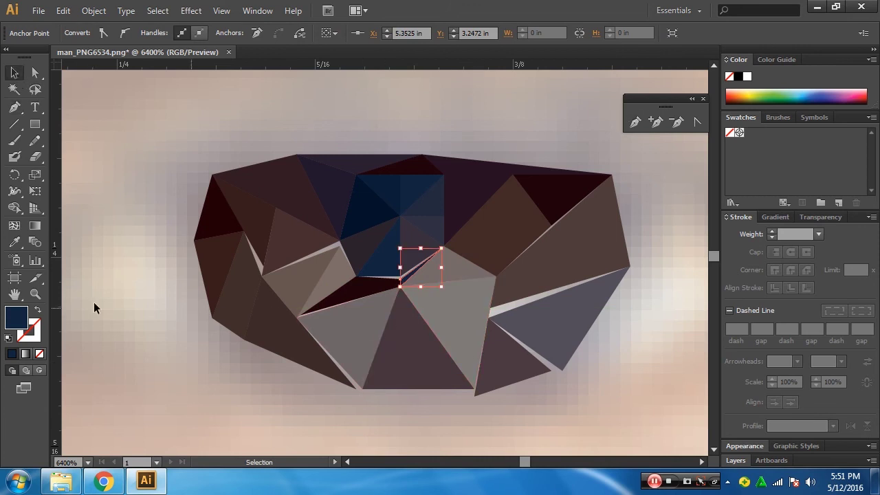
Swap the thin dark triangle's fill and stroke and set its stroke weight to 0.1 pt
{"action": "left_click", "coordinate": [359, 289], "text": "shift"}
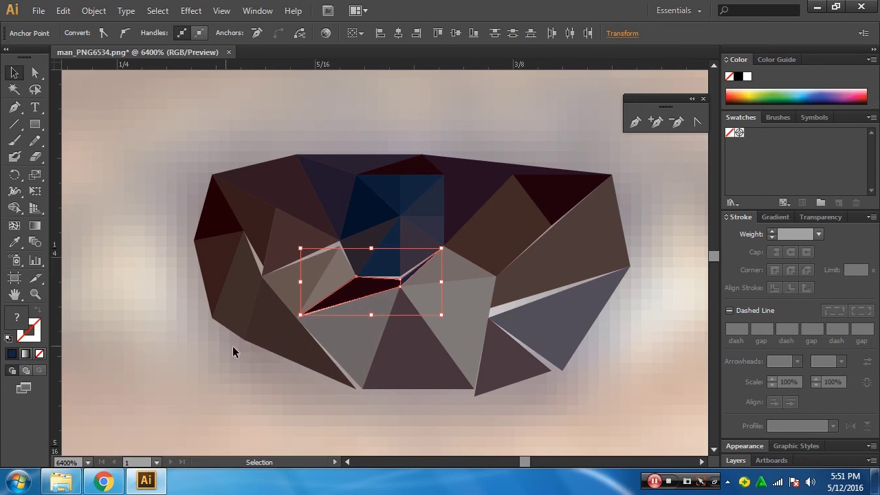
{"action": "left_click", "coordinate": [365, 300]}
{"action": "left_click", "coordinate": [371, 292]}
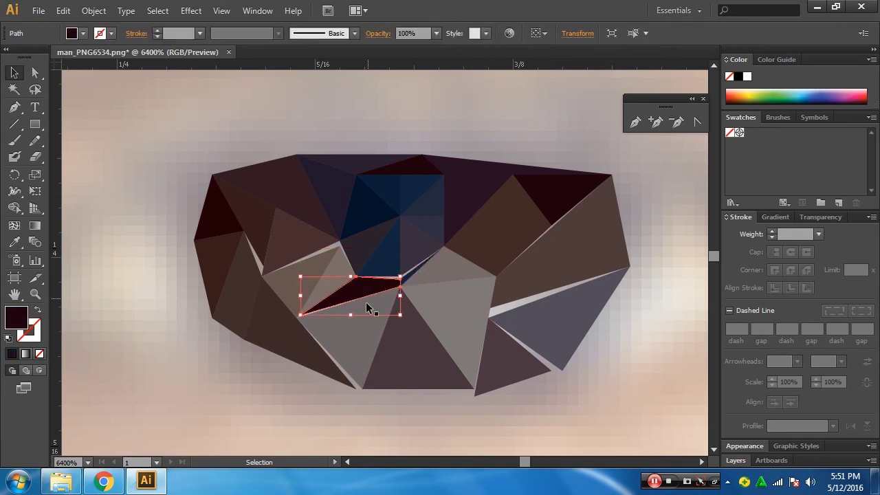
{"action": "left_click", "coordinate": [37, 311]}
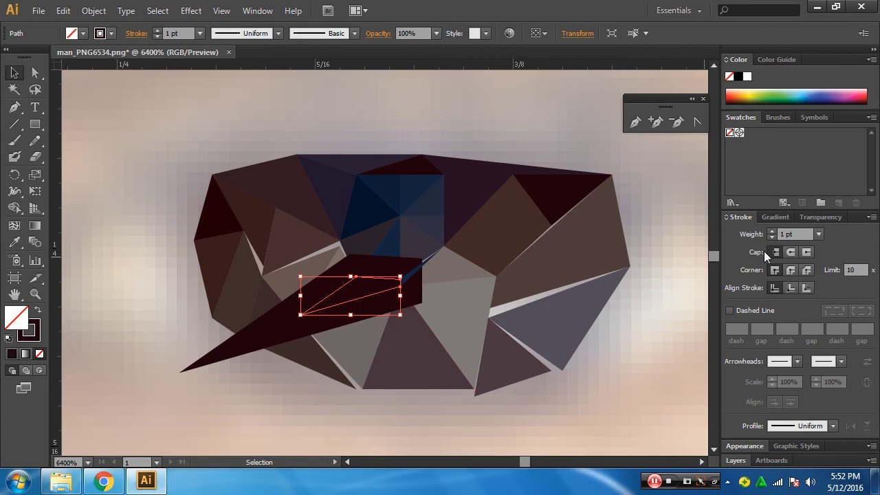
{"action": "left_click", "coordinate": [782, 234]}
{"action": "type", "text": "0.1"}
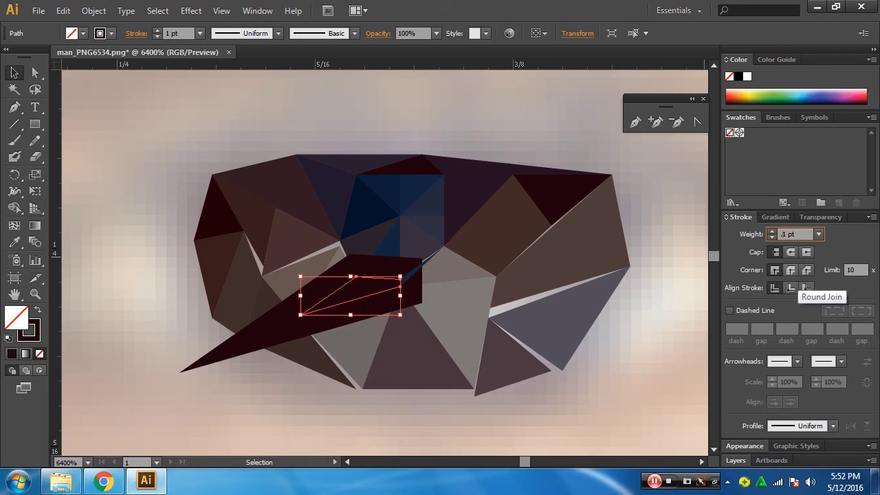
{"action": "key", "text": "Return"}
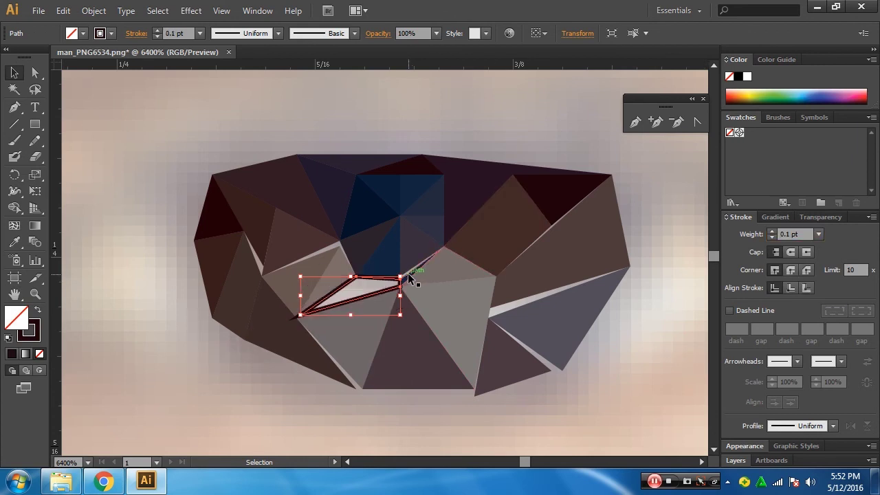
Give the small dark-blue triangle a 0.25 pt stroke, then reduce it to 0.1 pt
{"action": "left_click", "coordinate": [408, 273]}
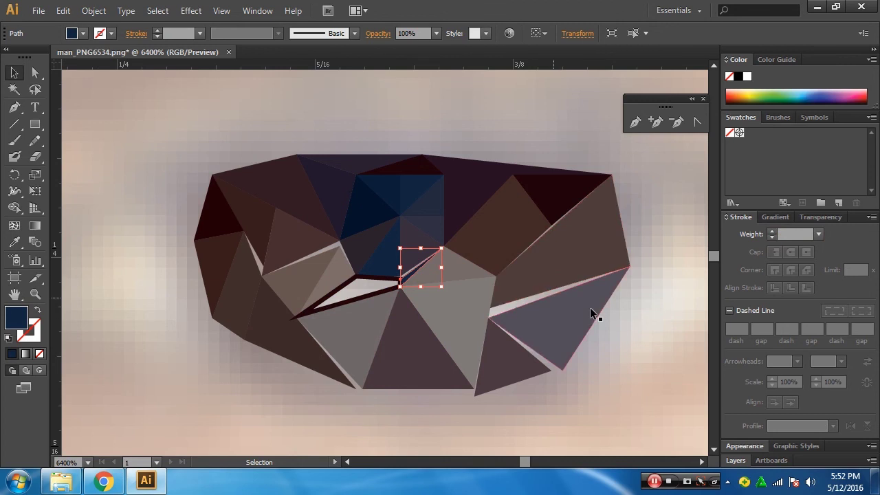
{"action": "left_click", "coordinate": [819, 234]}
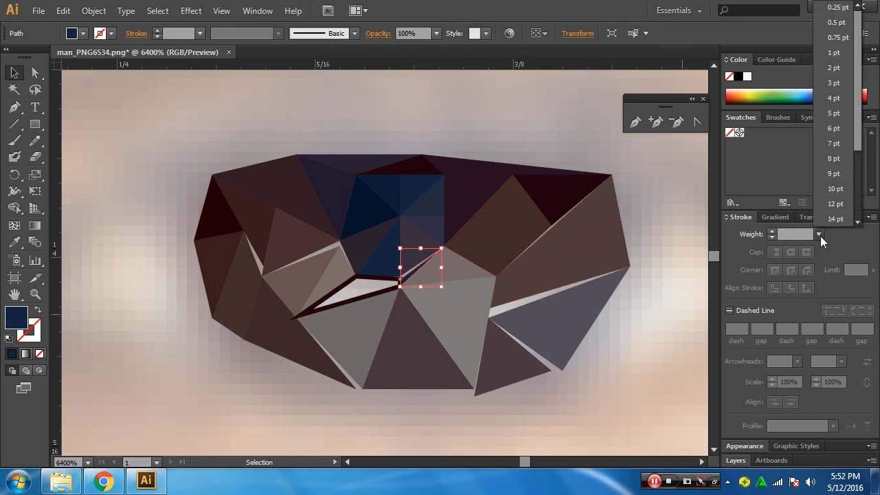
{"action": "left_click", "coordinate": [837, 7]}
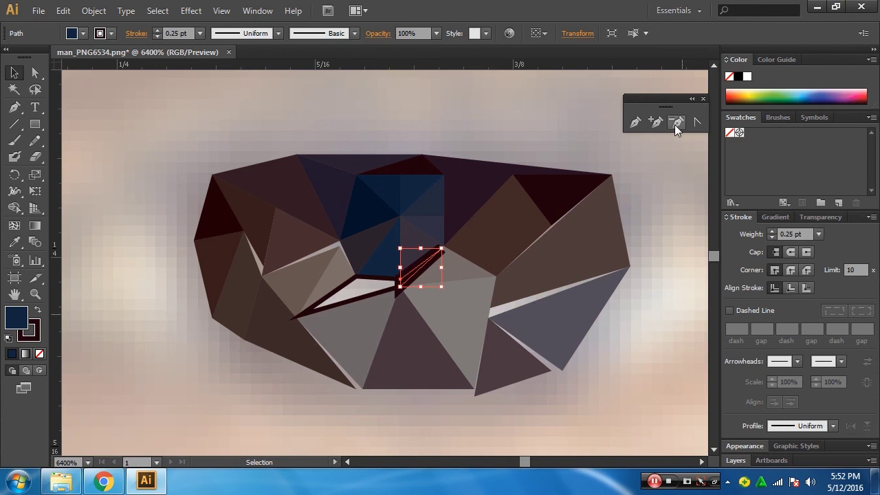
{"action": "left_click", "coordinate": [791, 234]}
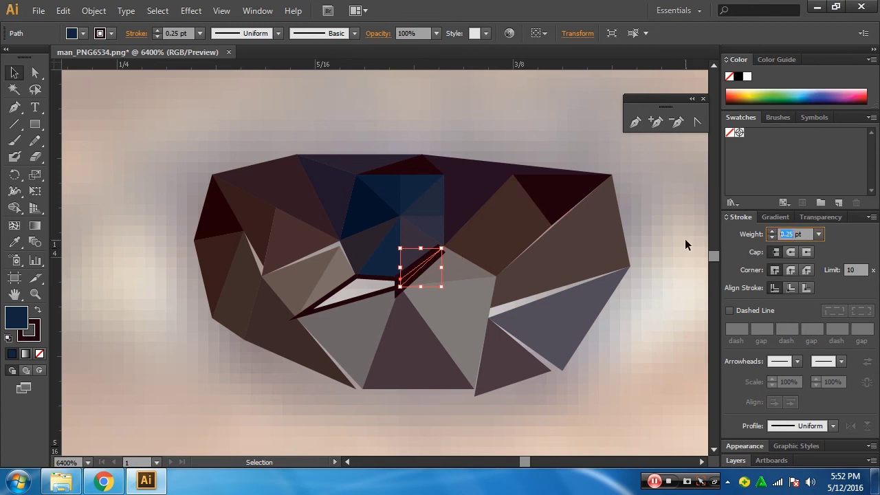
{"action": "type", "text": "0.1"}
{"action": "key", "text": "Return"}
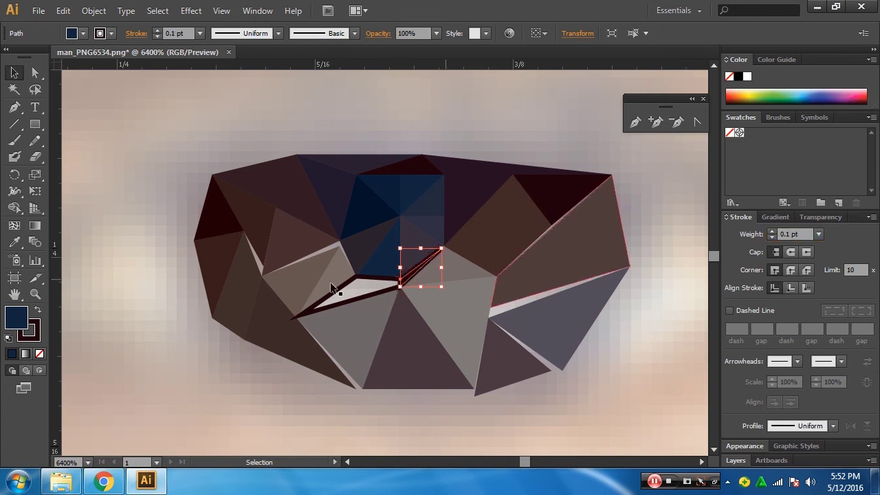
Fill the pale sliver with a grey sampled from the photo
{"action": "left_click", "coordinate": [14, 241]}
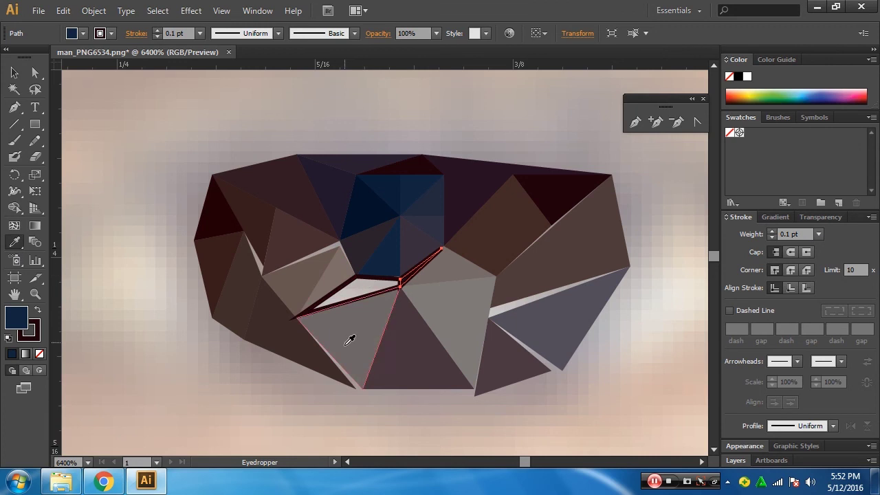
{"action": "left_click", "coordinate": [249, 422]}
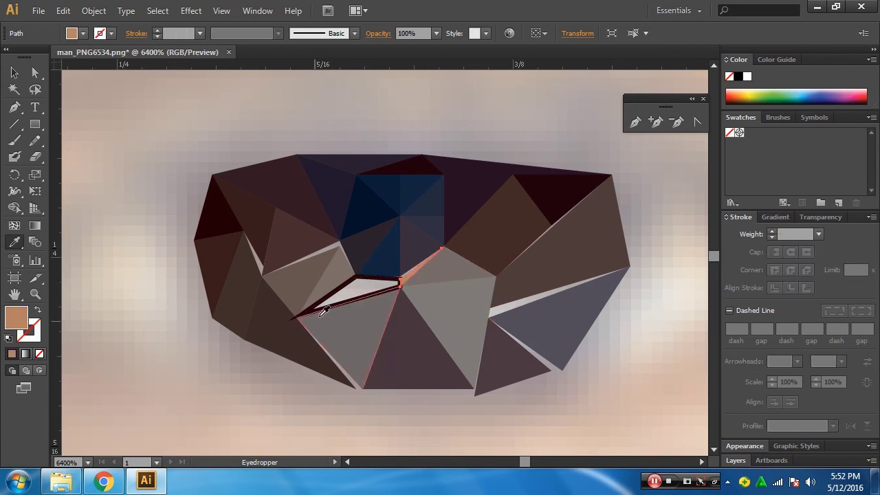
{"action": "left_click", "coordinate": [350, 291], "text": "ctrl"}
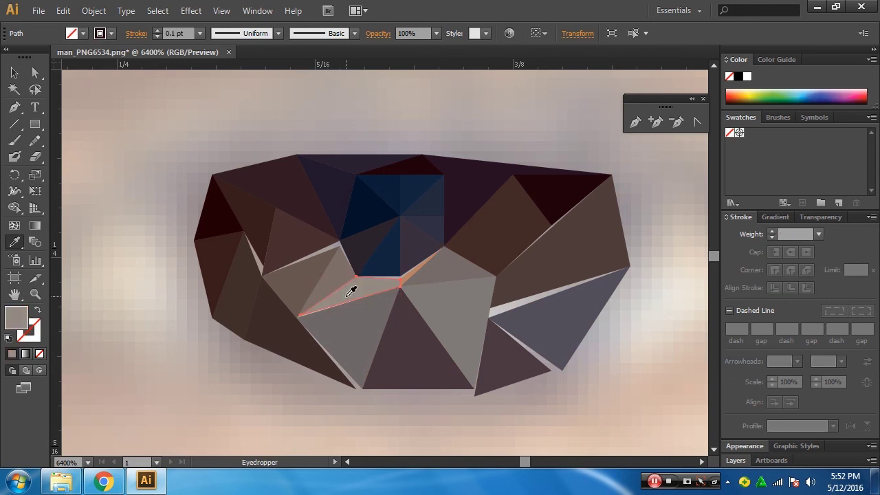
Move the grey triangle's corner point up to close the gap beside the left triangle
{"action": "left_click", "coordinate": [35, 73]}
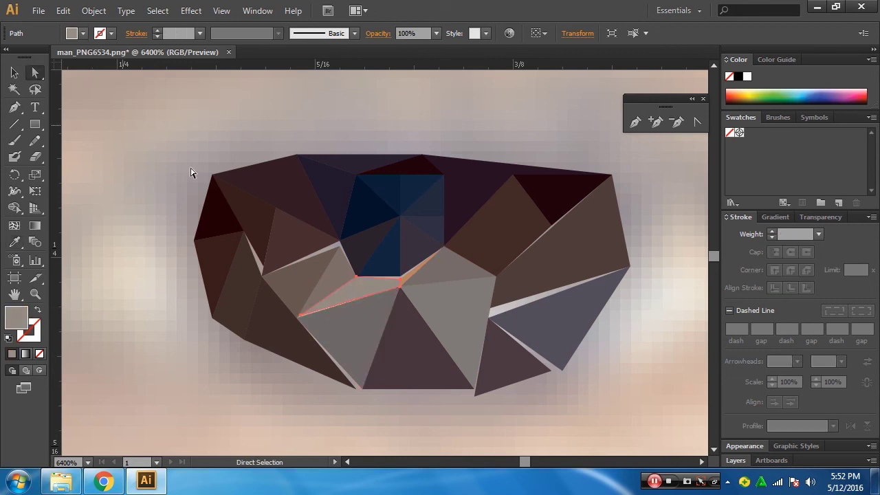
{"action": "left_click", "coordinate": [340, 253], "text": "shift"}
{"action": "key", "text": "z"}
{"action": "key", "text": "a"}
{"action": "left_click", "coordinate": [340, 248], "text": "shift"}
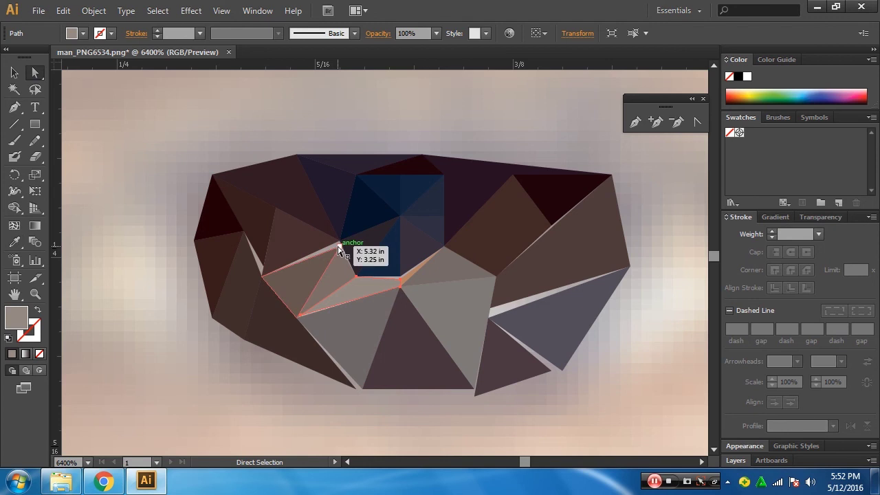
{"action": "left_click", "coordinate": [339, 245]}
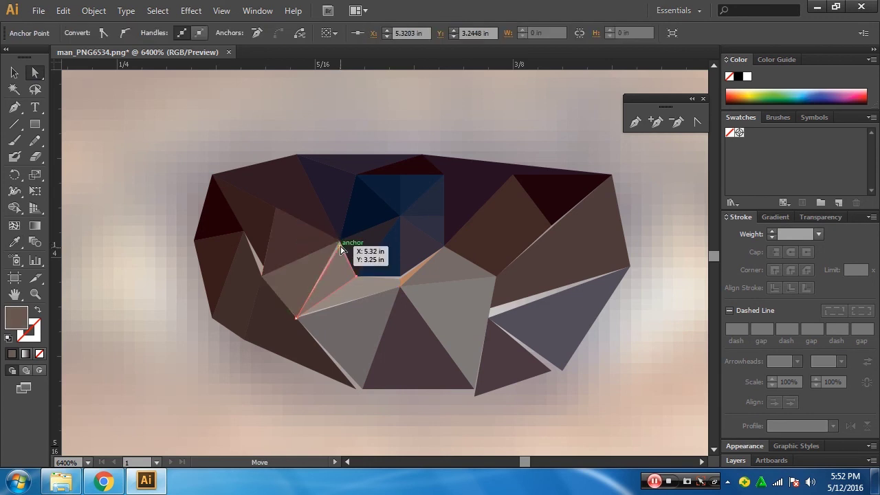
{"action": "left_click", "coordinate": [490, 318]}
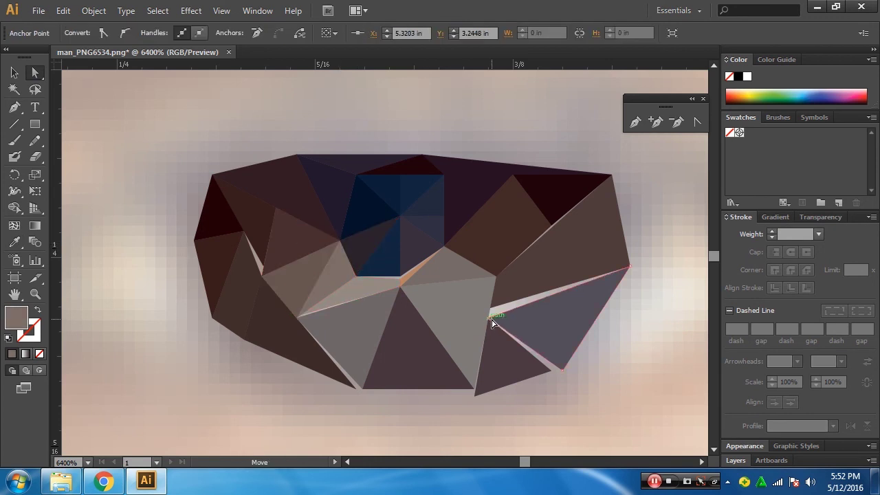
{"action": "left_click_drag", "start_coordinate": [490, 318], "coordinate": [491, 308]}
Snap the lower triangle's corner onto the grey shape and move the upper-left corner to close its gap
{"action": "left_click", "coordinate": [557, 370]}
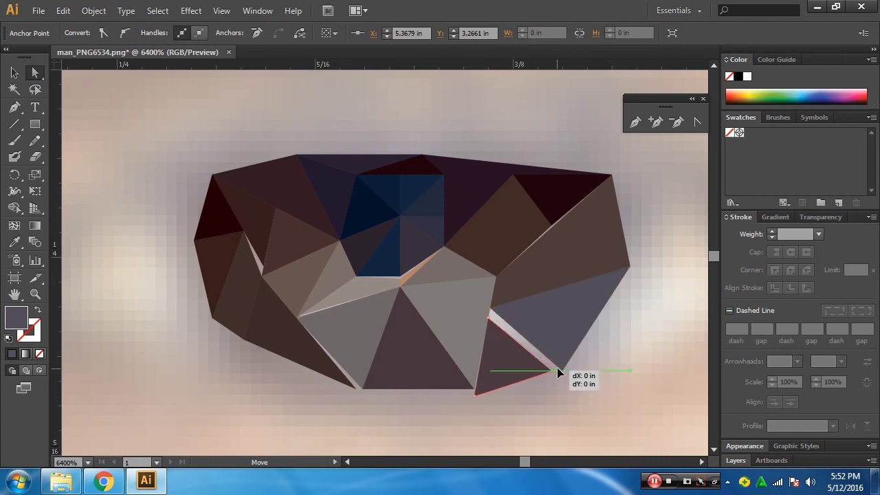
{"action": "left_click_drag", "start_coordinate": [557, 372], "coordinate": [561, 372]}
{"action": "left_click", "coordinate": [491, 310]}
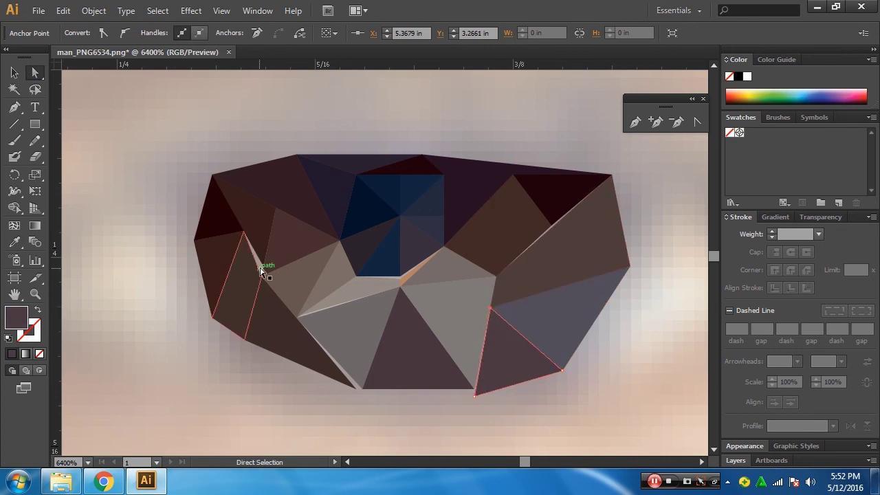
{"action": "left_click_drag", "start_coordinate": [260, 271], "coordinate": [262, 276]}
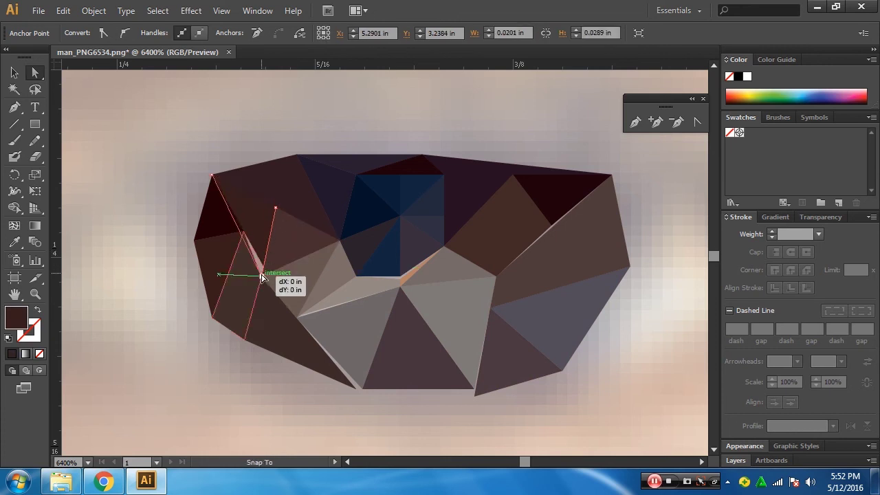
{"action": "left_click", "coordinate": [148, 307]}
Zoom out from the eye to show the whole face
{"action": "left_click", "coordinate": [482, 334], "text": "ctrl+alt"}
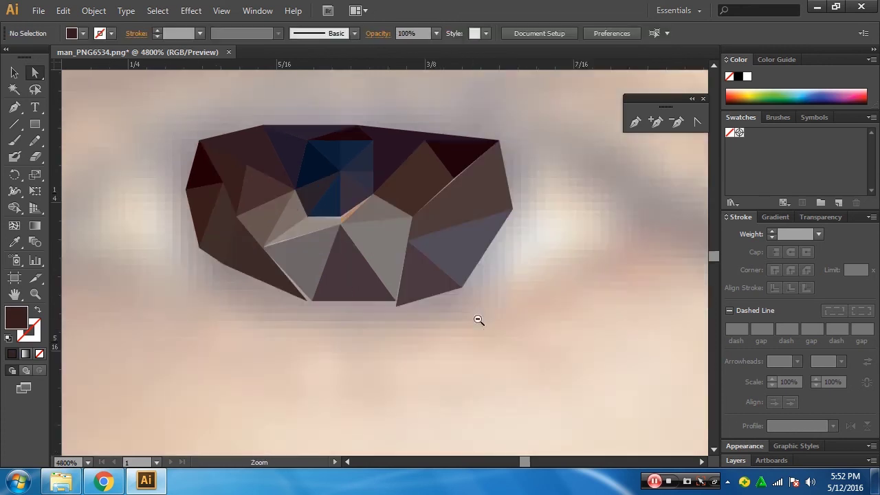
{"action": "left_click", "coordinate": [446, 308], "text": "alt"}
{"action": "left_click", "coordinate": [399, 330], "text": "alt"}
{"action": "left_click", "coordinate": [365, 300], "text": "alt"}
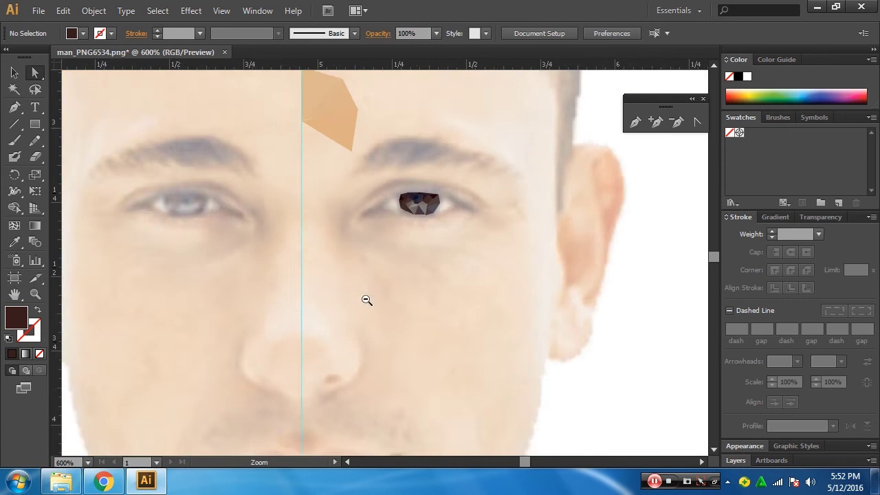
{"action": "key", "text": "a"}
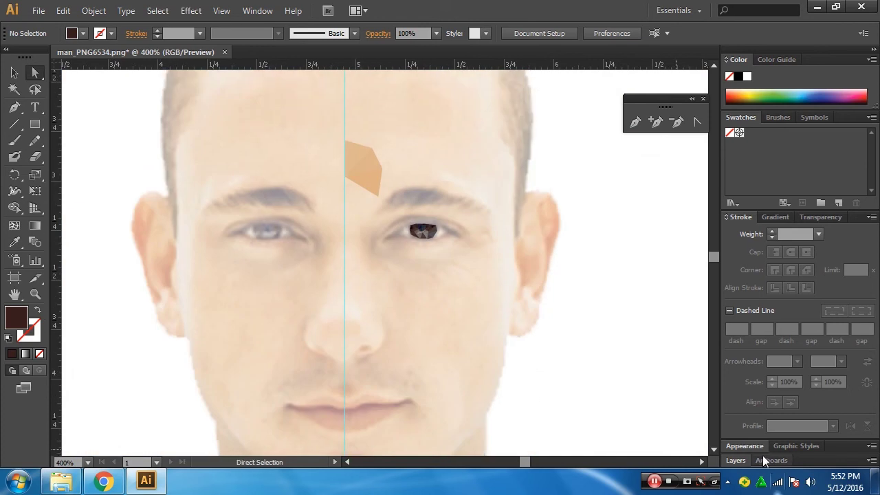
Toggle the face photo layer's visibility off and on, then view the figure at 100%
{"action": "left_click", "coordinate": [735, 460]}
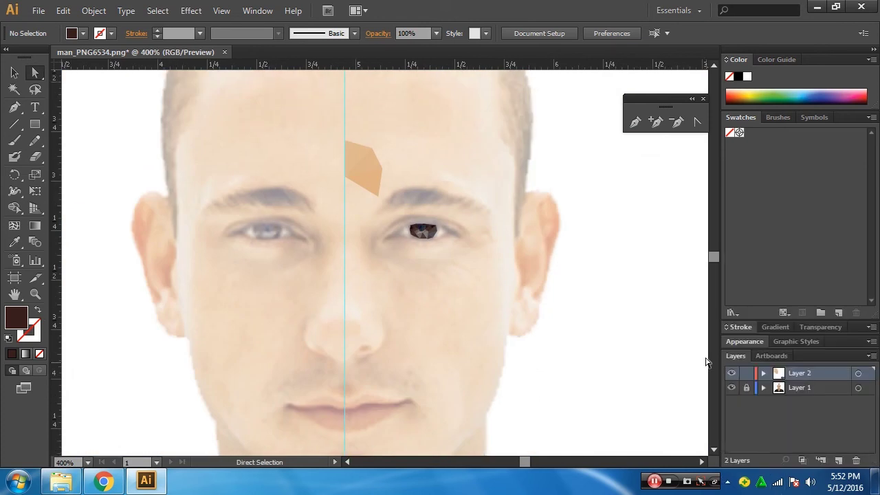
{"action": "left_click", "coordinate": [731, 388]}
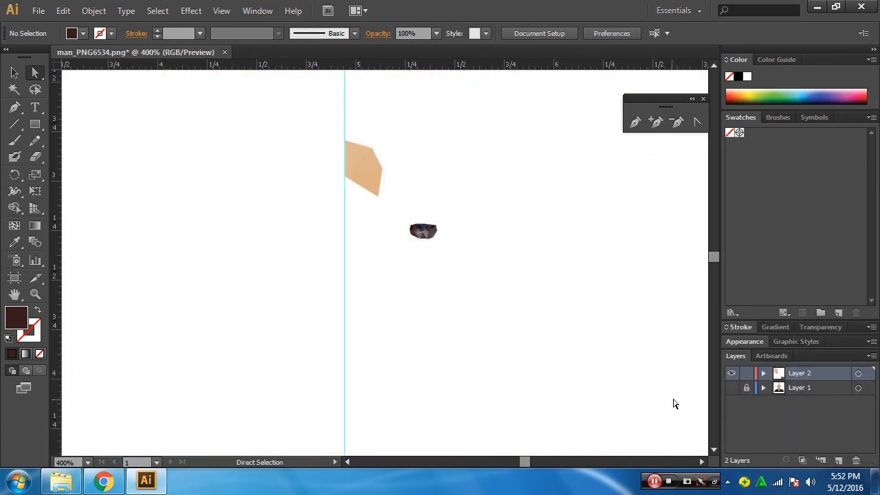
{"action": "left_click", "coordinate": [732, 388]}
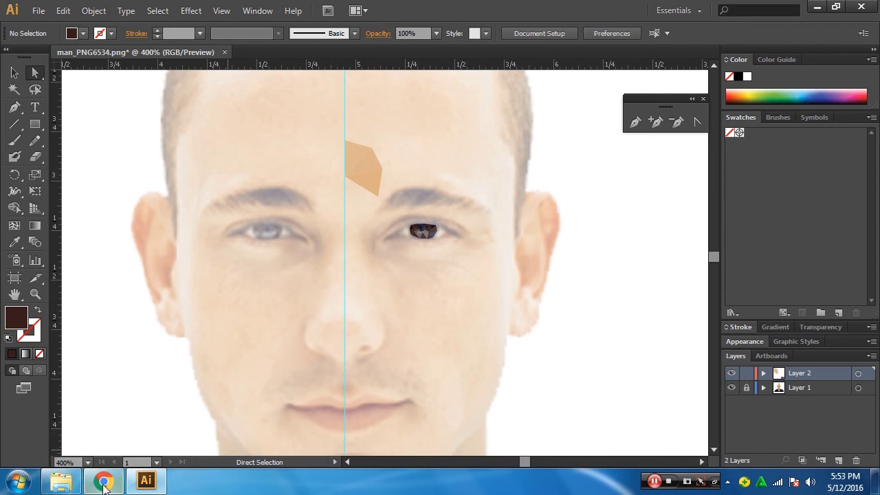
{"action": "left_click", "coordinate": [87, 462]}
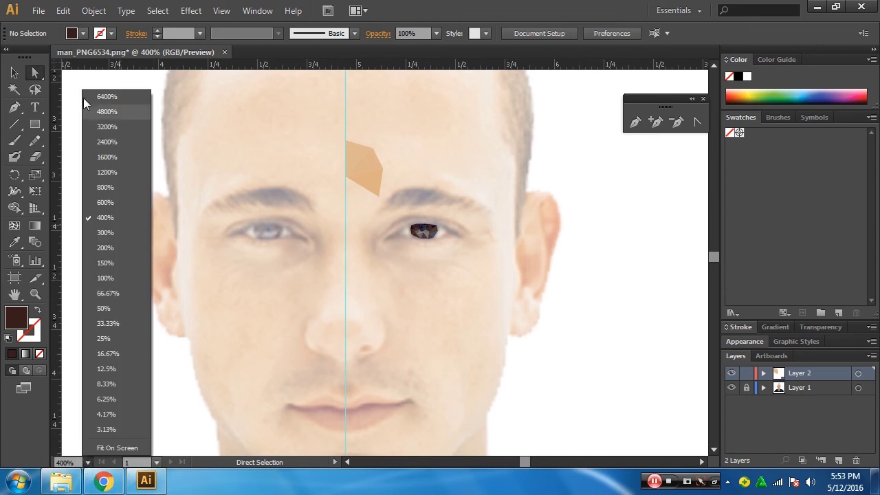
{"action": "left_click", "coordinate": [116, 278]}
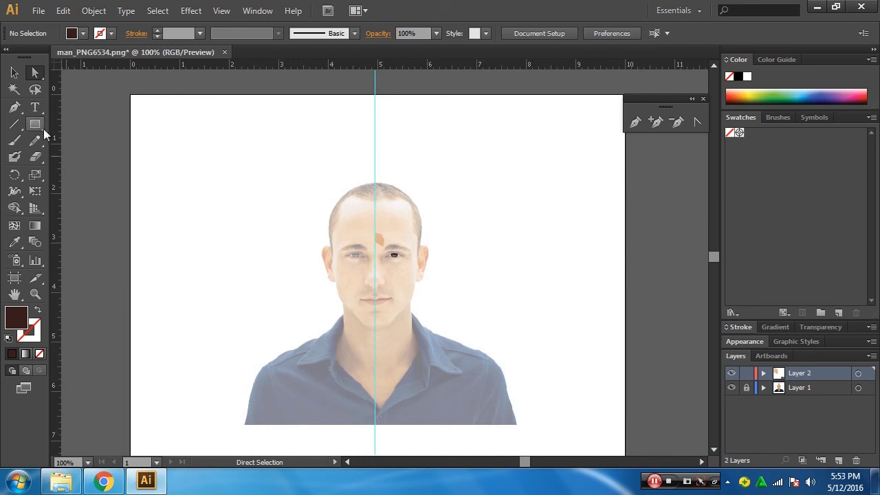
Draw a small dark triangle facet at the top of the forehead above the orange facet
{"action": "left_click", "coordinate": [14, 107]}
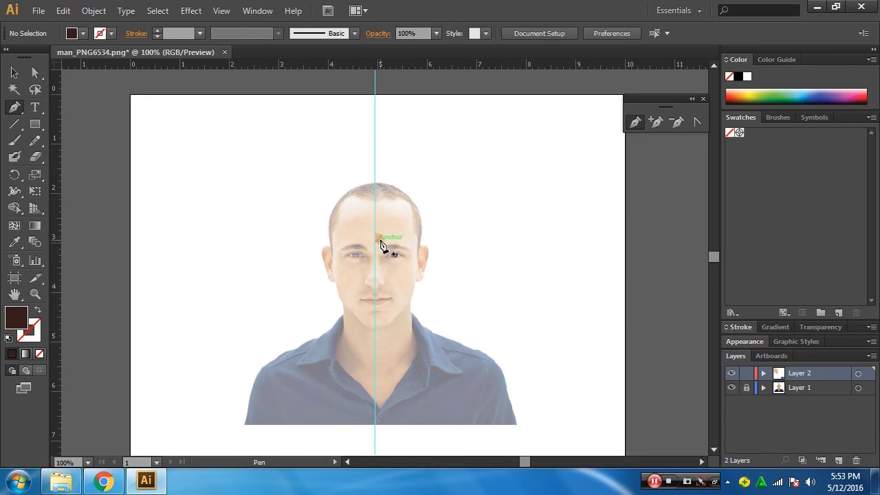
{"action": "left_click", "coordinate": [374, 210]}
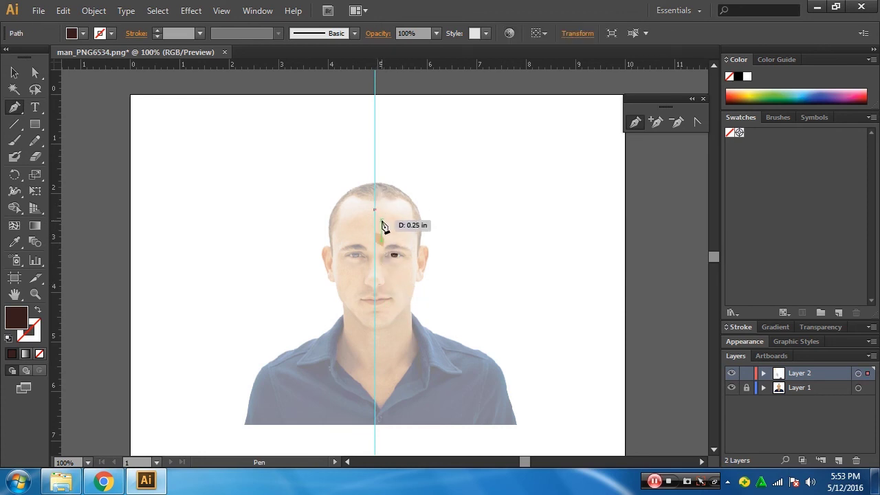
{"action": "left_click", "coordinate": [382, 231]}
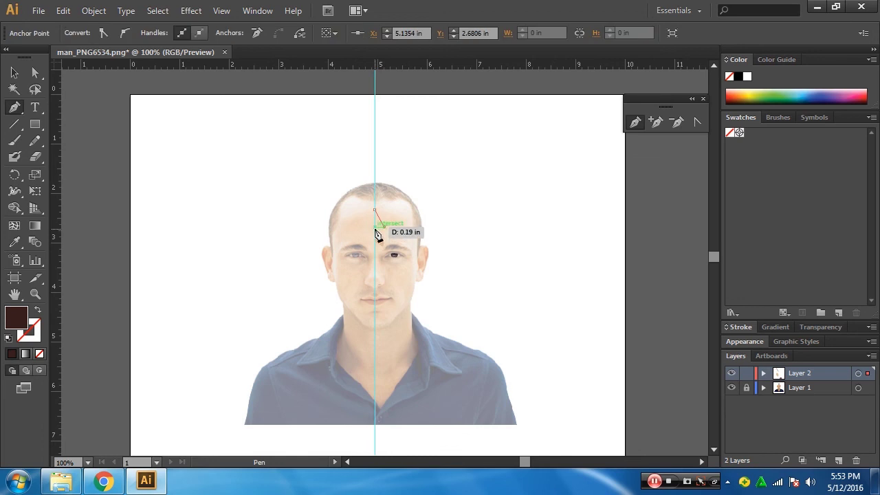
{"action": "left_click", "coordinate": [374, 210]}
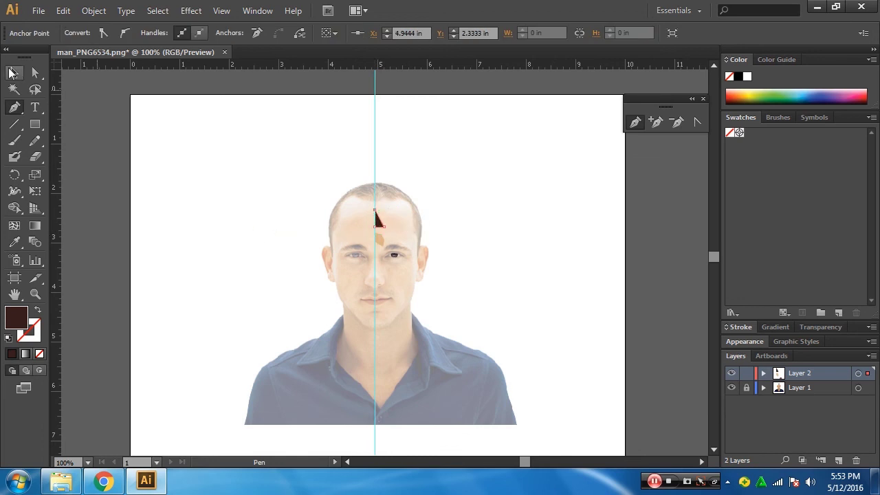
{"action": "left_click", "coordinate": [14, 76]}
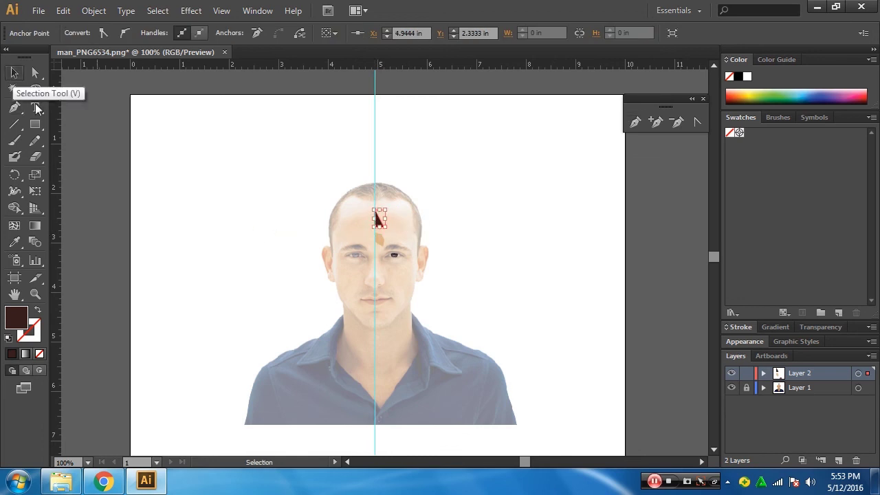
View the low-poly portrait reference in the browser, then minimize the browser window
{"action": "left_click", "coordinate": [103, 481]}
{"action": "left_click", "coordinate": [214, 9]}
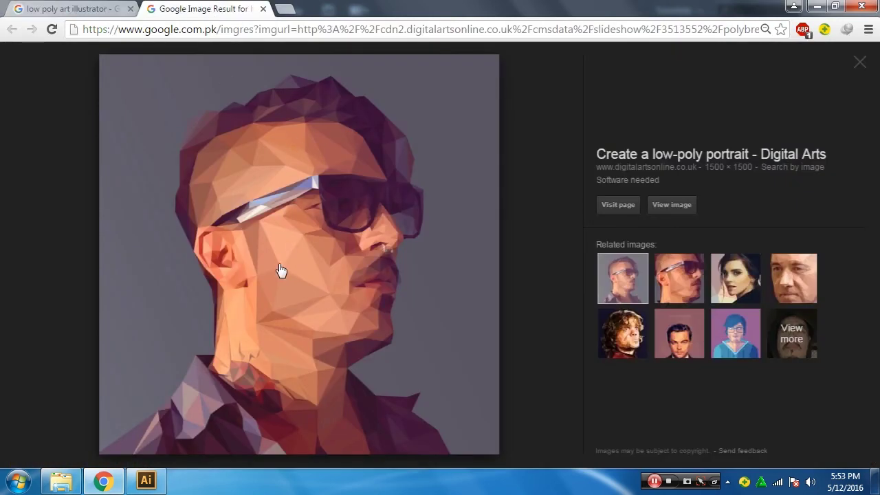
{"action": "left_click", "coordinate": [816, 6]}
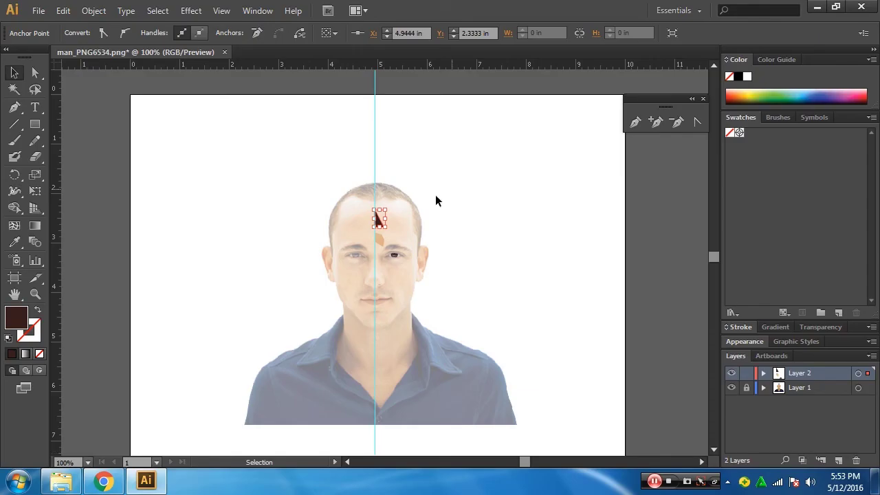
Draw a three-point triangle along the guide with the Pen tool and fill it orange-red
{"action": "left_click", "coordinate": [16, 110]}
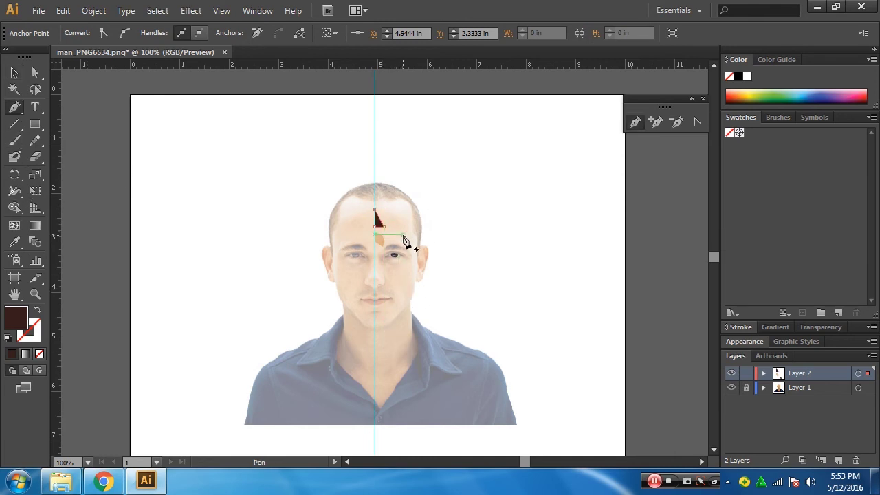
{"action": "key", "text": "ctrl+plus"}
{"action": "key", "text": "ctrl+plus"}
{"action": "key", "text": "ctrl+z"}
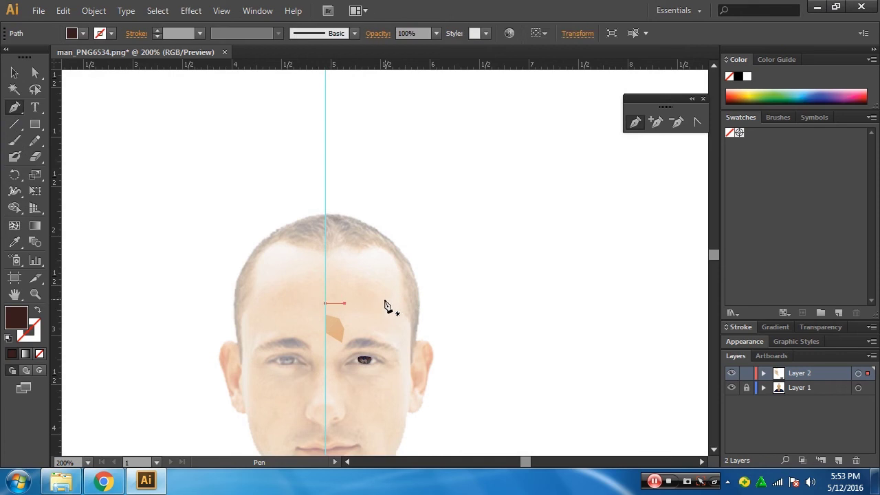
{"action": "key", "text": "ctrl+z"}
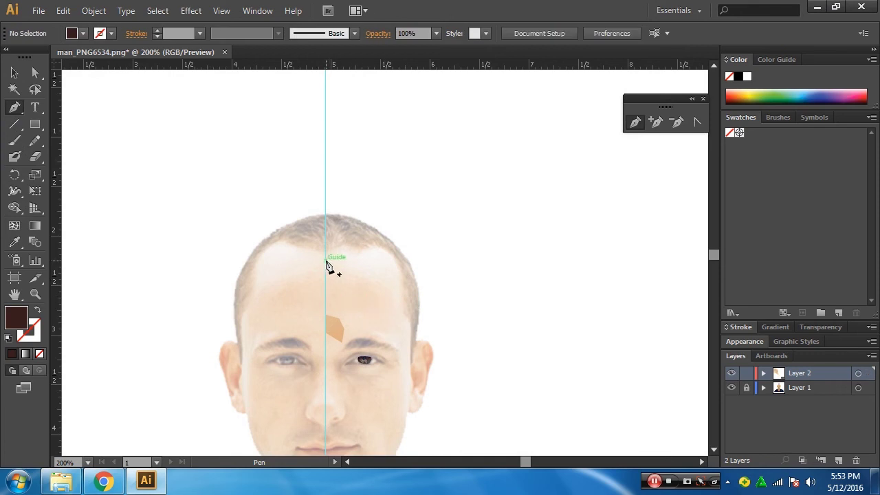
{"action": "left_click", "coordinate": [326, 262]}
{"action": "left_click", "coordinate": [325, 300]}
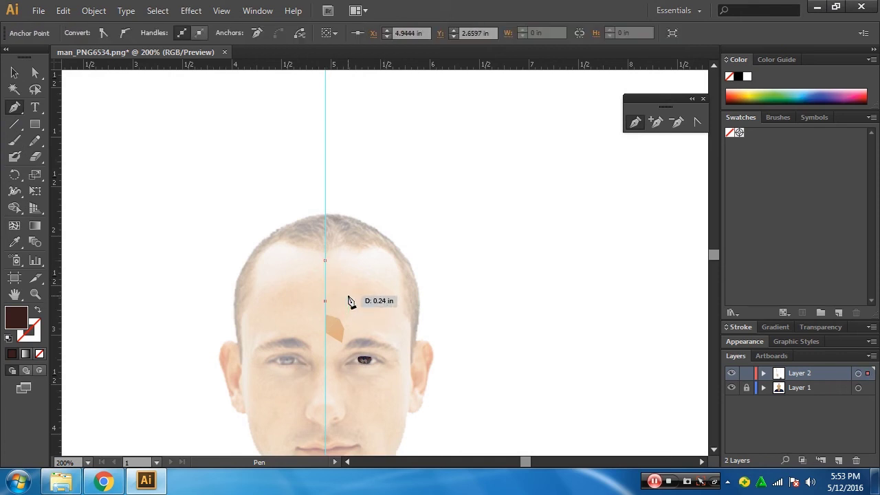
{"action": "left_click", "coordinate": [326, 262]}
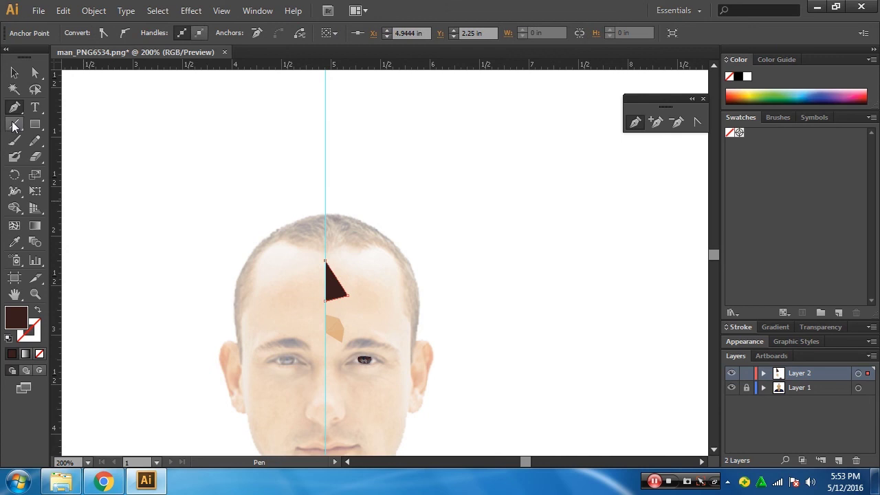
{"action": "left_click", "coordinate": [15, 242]}
{"action": "left_click", "coordinate": [367, 280]}
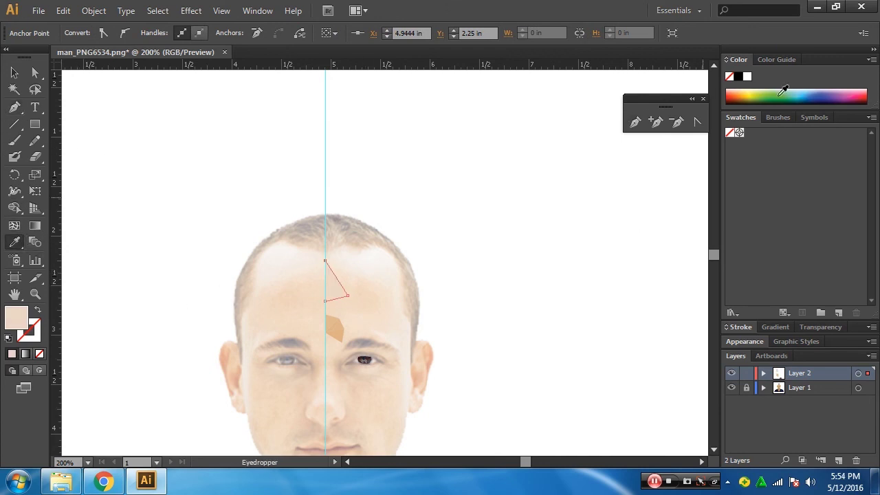
{"action": "left_click", "coordinate": [735, 94]}
Move the orange-red triangle down so it sits beside the eye
{"action": "left_click", "coordinate": [15, 72]}
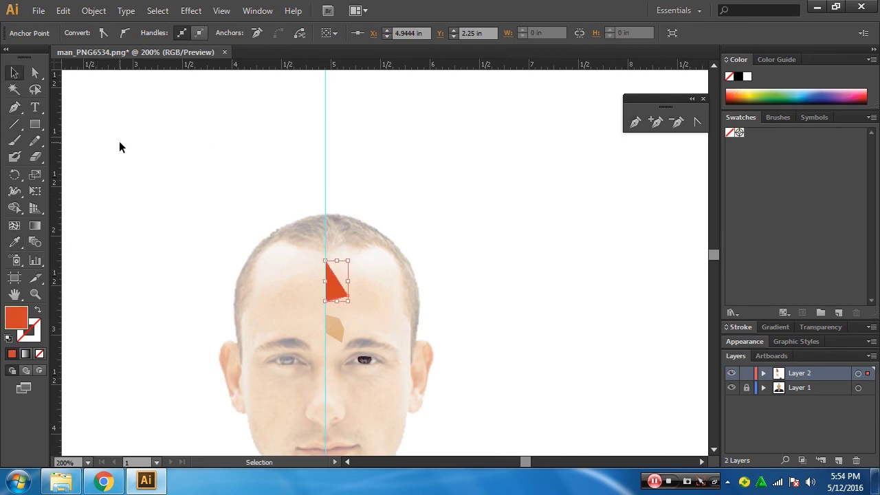
{"action": "left_click_drag", "start_coordinate": [327, 301], "coordinate": [299, 244]}
{"action": "key", "text": "ctrl+plus"}
{"action": "key", "text": "ctrl+plus"}
{"action": "key", "text": "ctrl+plus"}
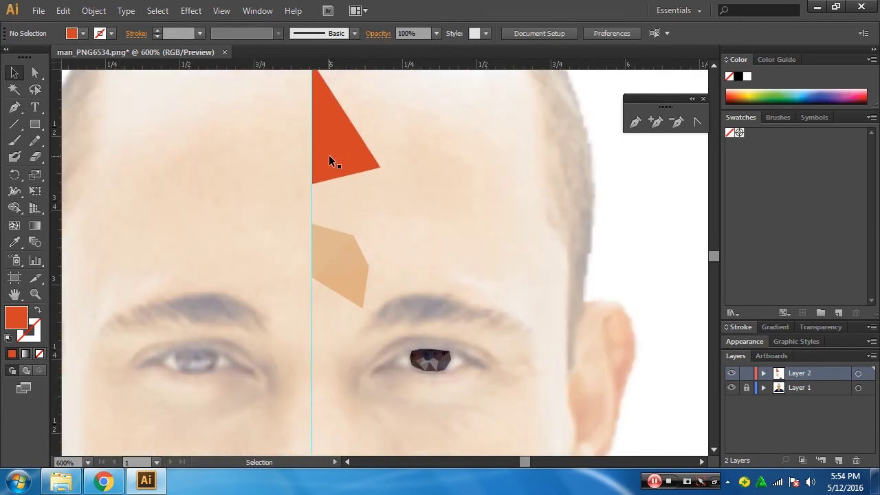
{"action": "key", "text": "ctrl+plus"}
{"action": "key", "text": "ctrl+plus"}
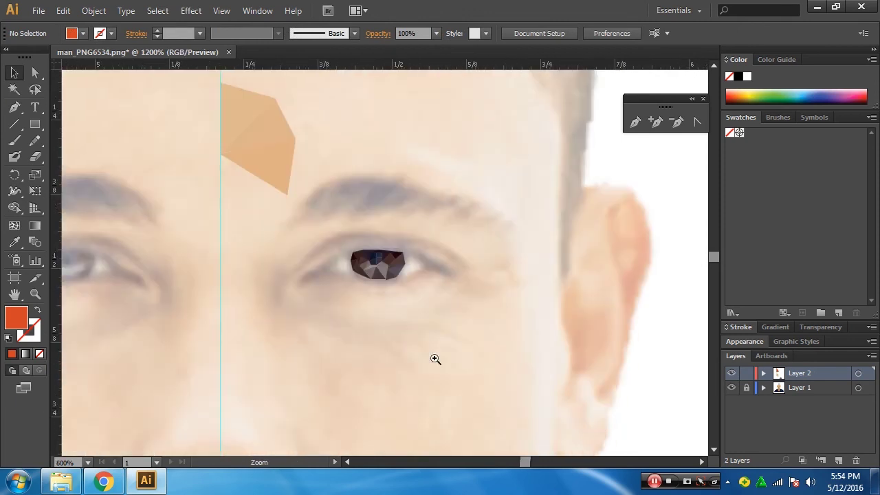
{"action": "mouse_move", "coordinate": [434, 358]}
{"action": "left_mouse_down"}
{"action": "mouse_move", "coordinate": [320, 301]}
{"action": "mouse_move", "coordinate": [338, 373]}
{"action": "left_mouse_up"}
{"action": "left_click_drag", "start_coordinate": [276, 223], "coordinate": [300, 326]}
{"action": "key", "text": "ctrl+minus"}
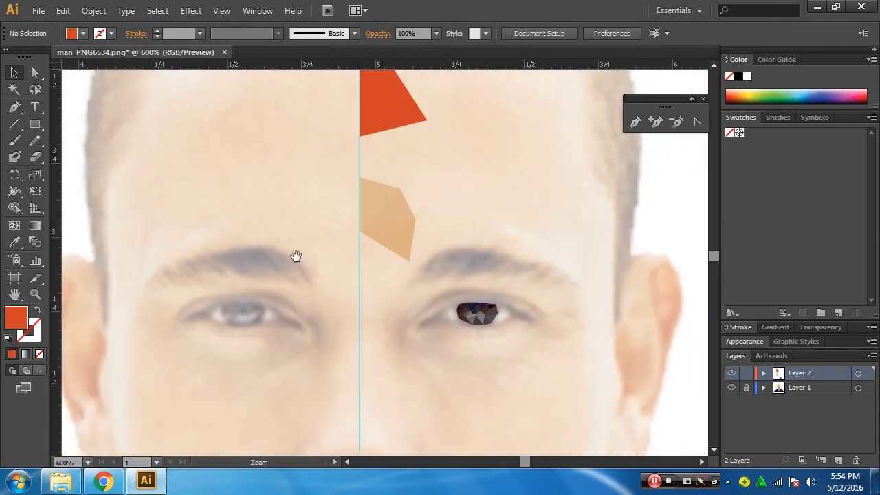
{"action": "key", "text": "ctrl+minus"}
{"action": "left_click_drag", "start_coordinate": [326, 166], "coordinate": [444, 399]}
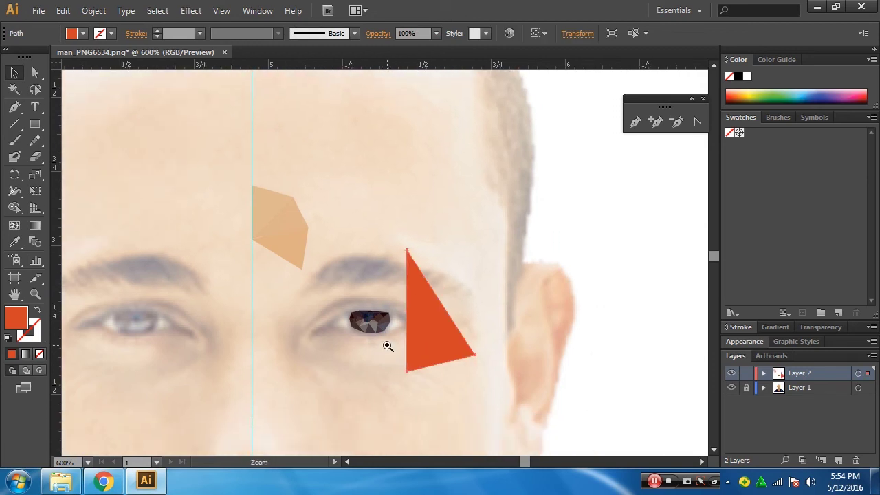
{"action": "left_click", "coordinate": [387, 348]}
{"action": "scroll", "coordinate": [387, 323], "scroll_direction": "up", "scroll_amount": 3}
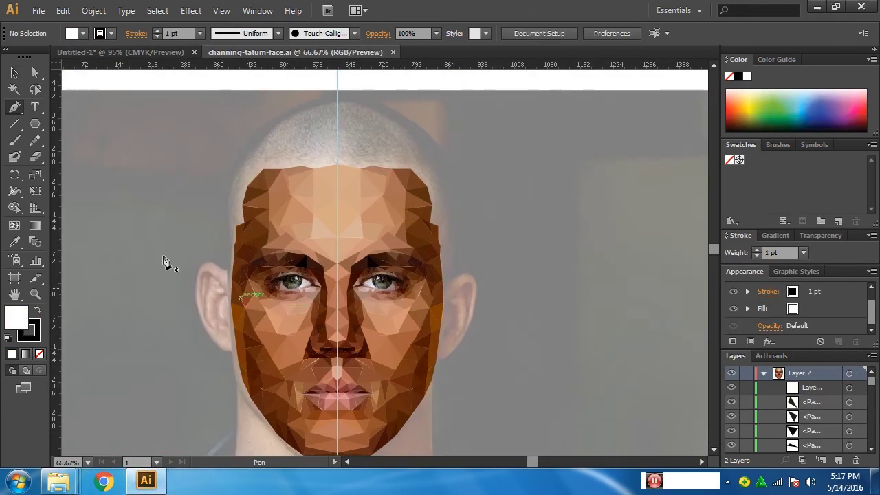
Collapse Layer 2, relock the background photo layer (Layer 1) and hide it
{"action": "left_click", "coordinate": [14, 73]}
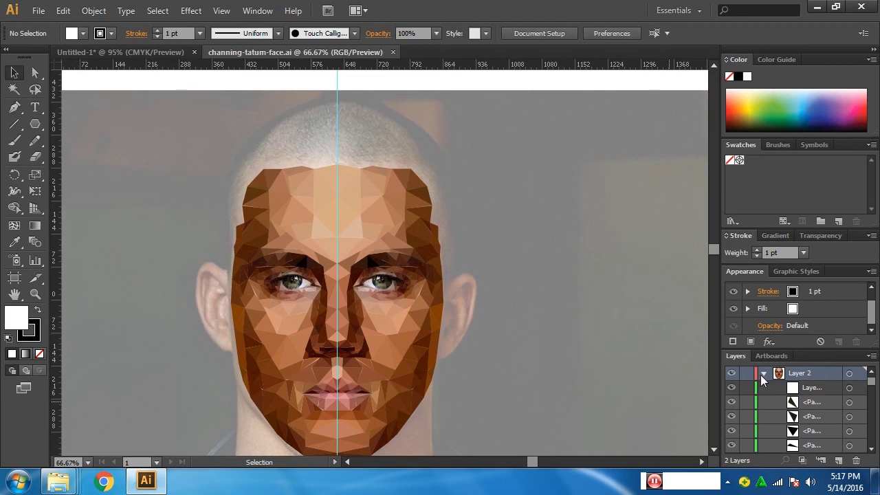
{"action": "left_click", "coordinate": [763, 373]}
{"action": "left_click", "coordinate": [746, 387]}
{"action": "left_click", "coordinate": [585, 352]}
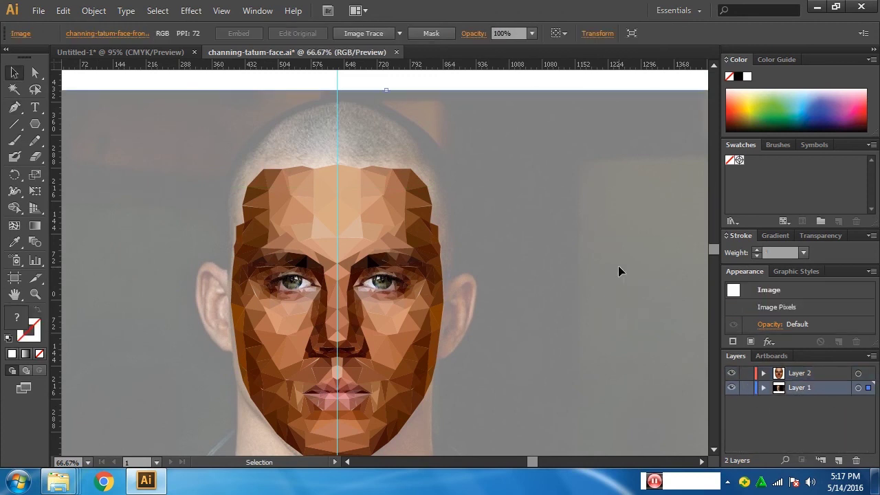
{"action": "left_click", "coordinate": [814, 373]}
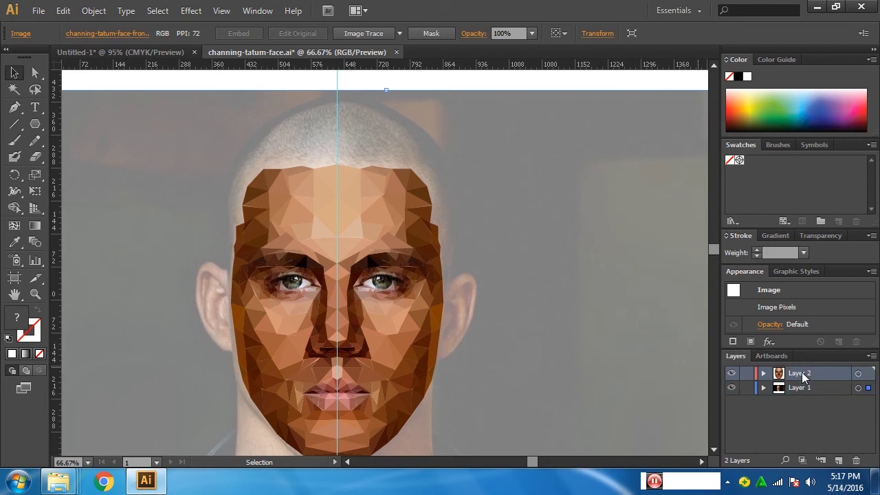
{"action": "left_click", "coordinate": [746, 388]}
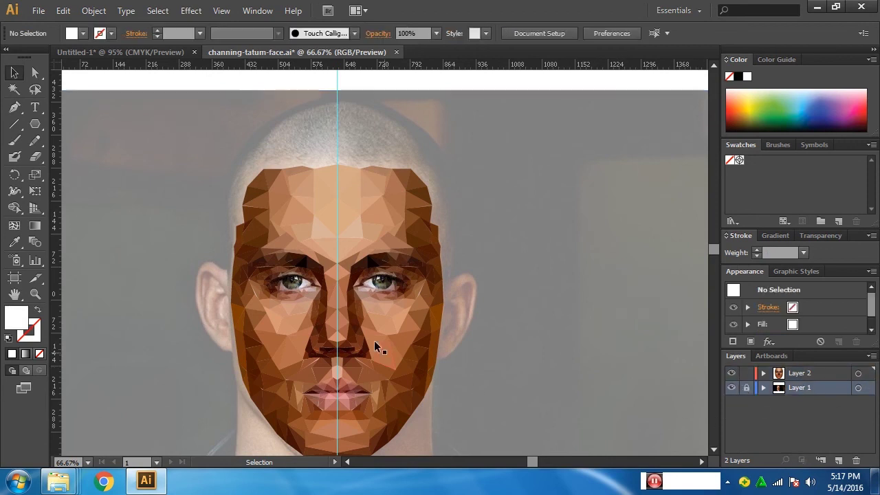
{"action": "left_click", "coordinate": [731, 387]}
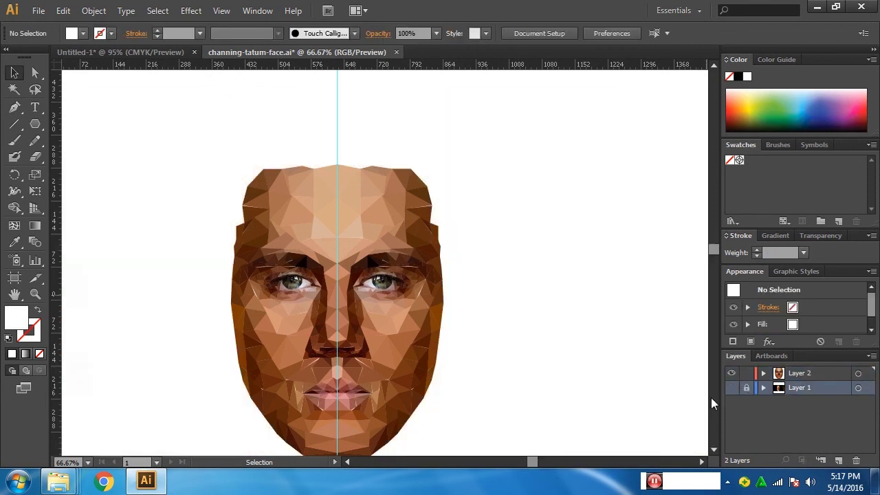
Zoom in on the face facets and lips to check for white gaps
{"action": "left_click_drag", "start_coordinate": [428, 347], "coordinate": [438, 308]}
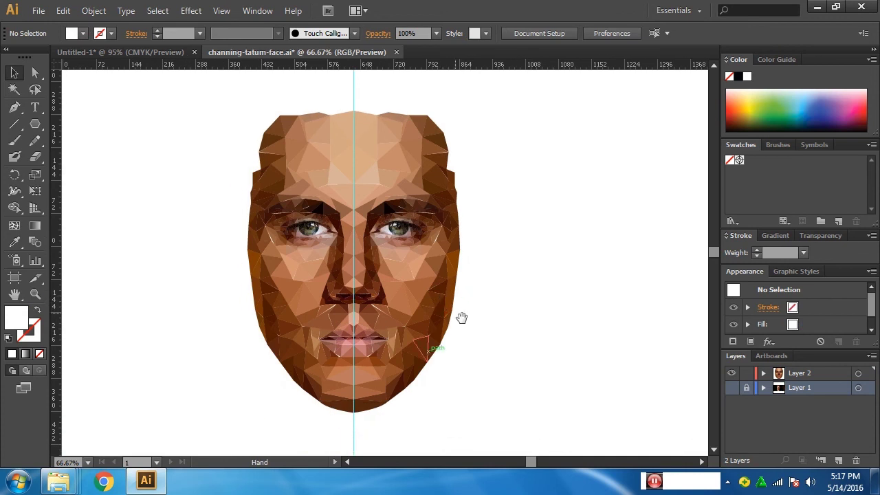
{"action": "left_click", "coordinate": [426, 315], "text": "ctrl"}
{"action": "left_click_drag", "start_coordinate": [261, 282], "coordinate": [451, 344]}
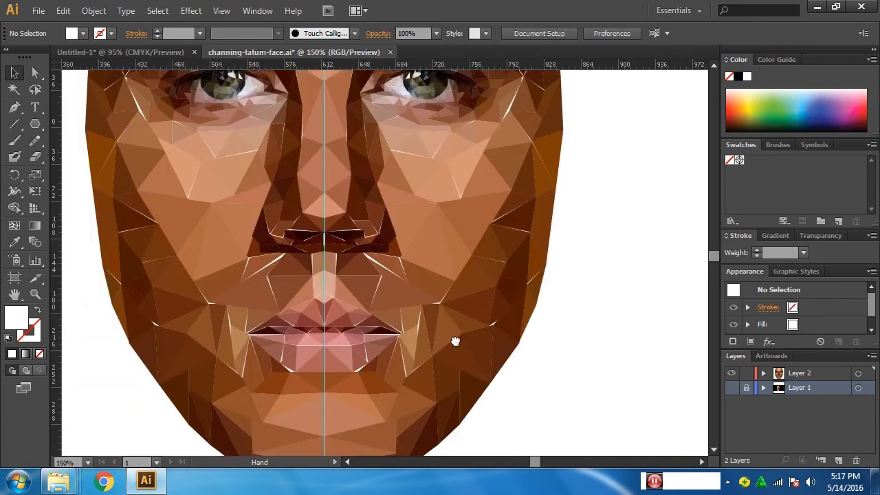
{"action": "left_click", "coordinate": [337, 291], "text": "ctrl"}
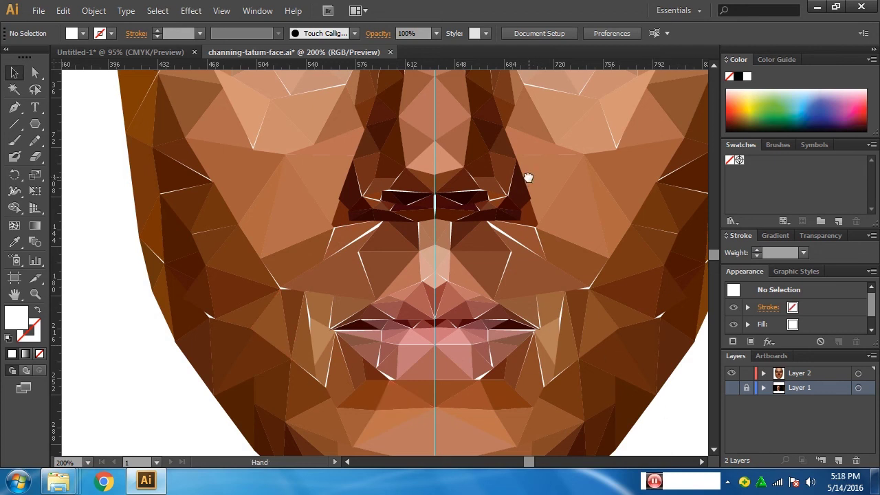
{"action": "scroll", "coordinate": [509, 227], "scroll_direction": "up", "scroll_amount": 5}
{"action": "scroll", "coordinate": [468, 303], "scroll_direction": "right", "scroll_amount": 2}
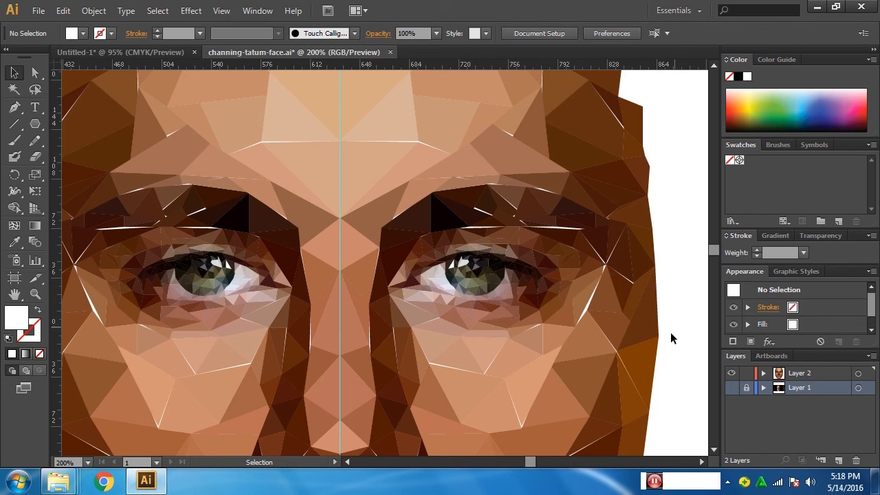
{"action": "scroll", "coordinate": [389, 275], "scroll_direction": "up", "scroll_amount": 2}
{"action": "scroll", "coordinate": [417, 290], "scroll_direction": "up", "scroll_amount": 3}
{"action": "scroll", "coordinate": [352, 264], "scroll_direction": "up", "scroll_amount": 3}
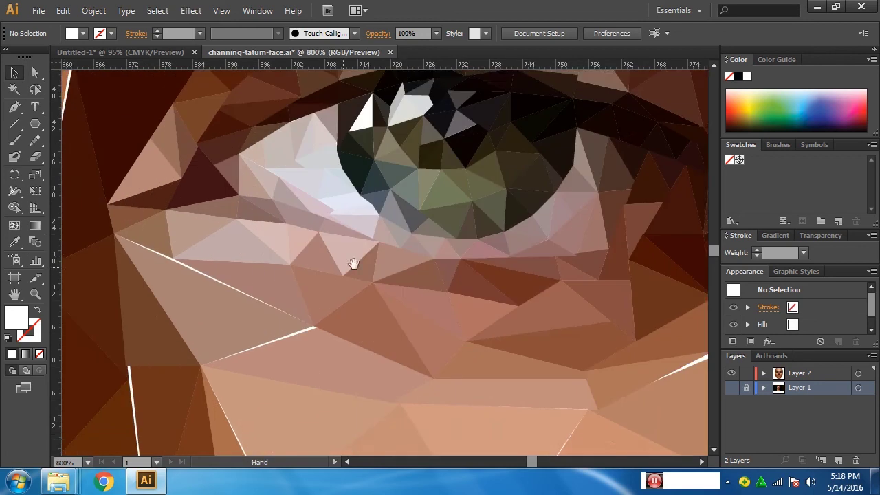
{"action": "left_click_drag", "start_coordinate": [353, 264], "coordinate": [299, 363]}
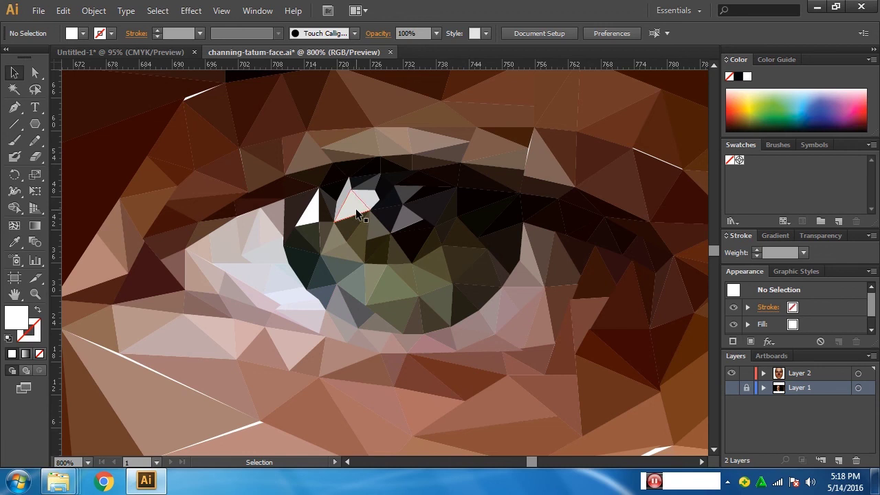
{"action": "left_click", "coordinate": [441, 295], "text": "ctrl+alt"}
{"action": "left_click", "coordinate": [439, 295], "text": "ctrl+alt"}
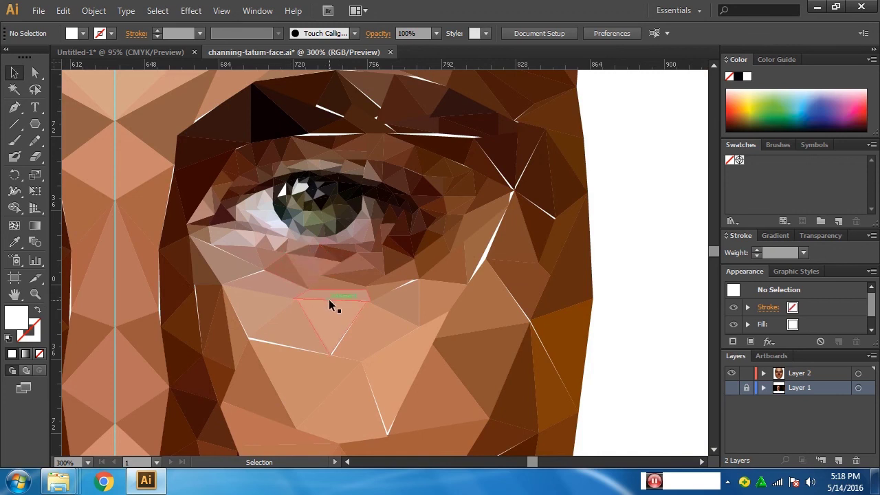
{"action": "scroll", "coordinate": [350, 323], "scroll_direction": "left", "scroll_amount": 5}
{"action": "scroll", "coordinate": [424, 300], "scroll_direction": "down", "scroll_amount": 2}
{"action": "left_click", "coordinate": [442, 321], "text": "ctrl+alt"}
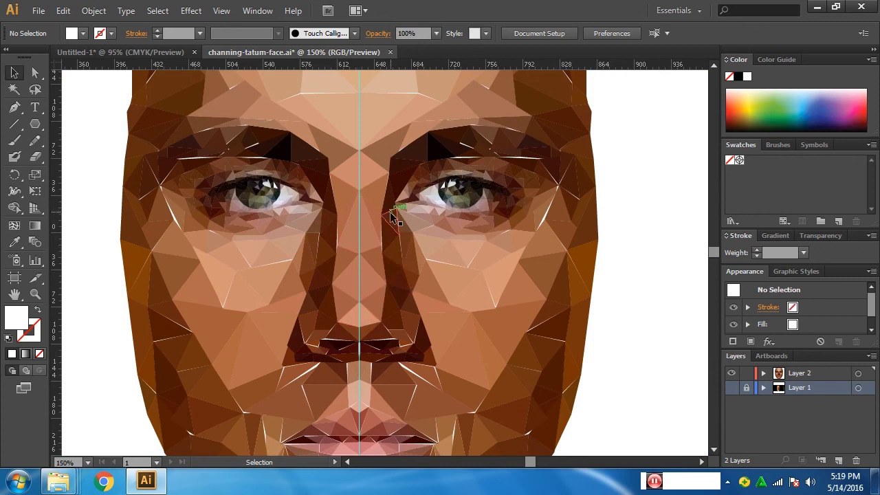
{"action": "left_click_drag", "start_coordinate": [412, 367], "coordinate": [408, 245]}
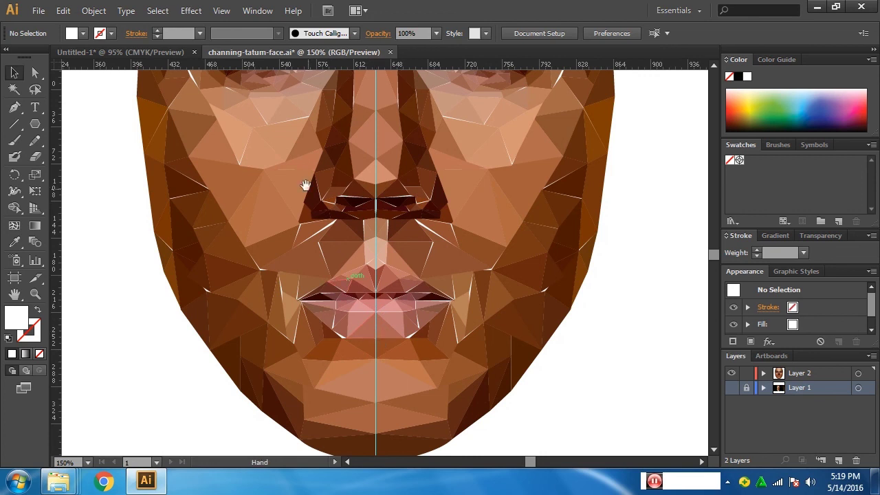
{"action": "left_click_drag", "start_coordinate": [305, 187], "coordinate": [403, 314]}
{"action": "left_click_drag", "start_coordinate": [256, 330], "coordinate": [272, 266]}
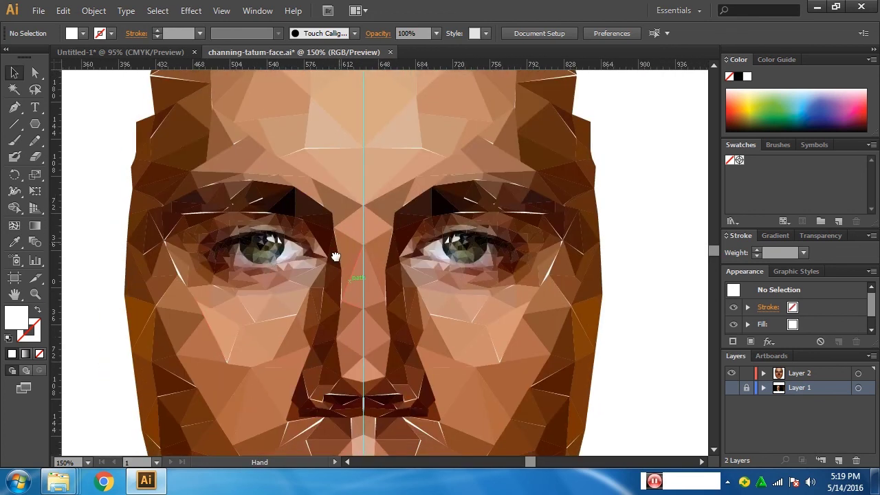
{"action": "scroll", "coordinate": [346, 218], "scroll_direction": "up", "scroll_amount": 5}
{"action": "scroll", "coordinate": [355, 216], "scroll_direction": "down", "scroll_amount": 3}
{"action": "scroll", "coordinate": [399, 282], "scroll_direction": "down", "scroll_amount": 1}
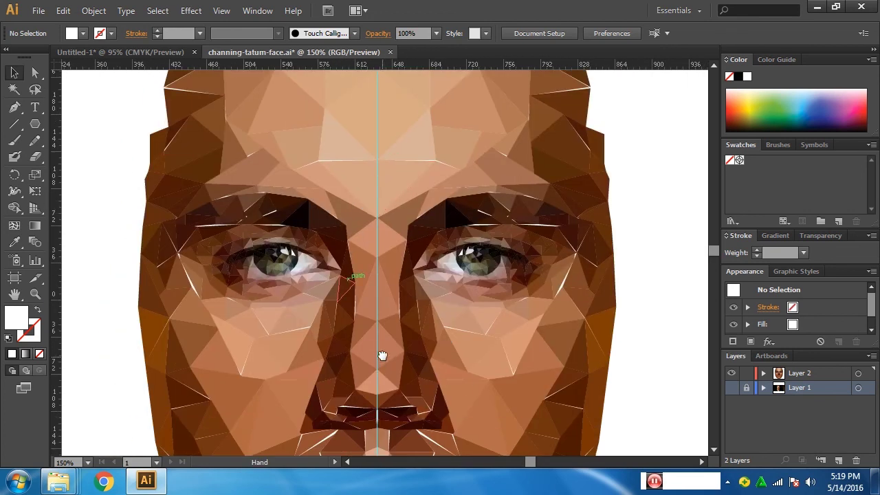
{"action": "left_click_drag", "start_coordinate": [383, 356], "coordinate": [383, 289]}
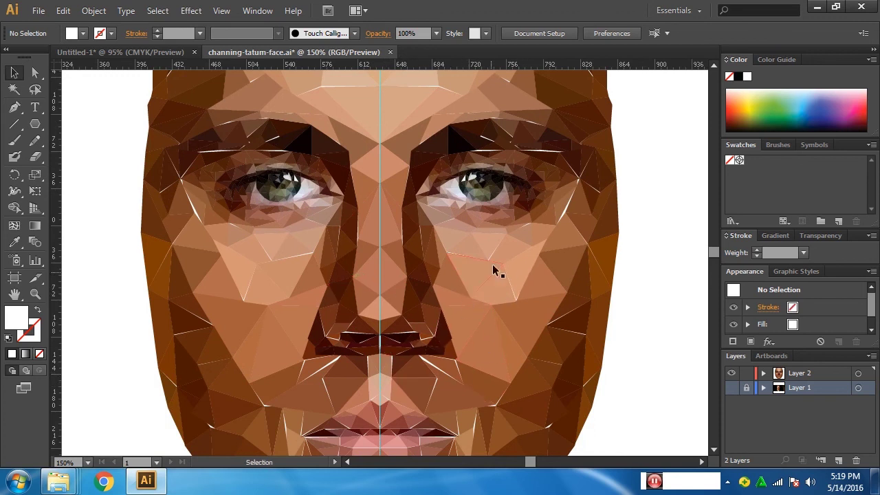
Create Layer 4 beneath Layer 2, check layer visibilities, and make Layer 4 the active layer
{"action": "left_click", "coordinate": [838, 460]}
{"action": "mouse_move", "coordinate": [815, 373]}
{"action": "left_mouse_down"}
{"action": "mouse_move", "coordinate": [822, 390]}
{"action": "mouse_move", "coordinate": [812, 405]}
{"action": "left_mouse_up"}
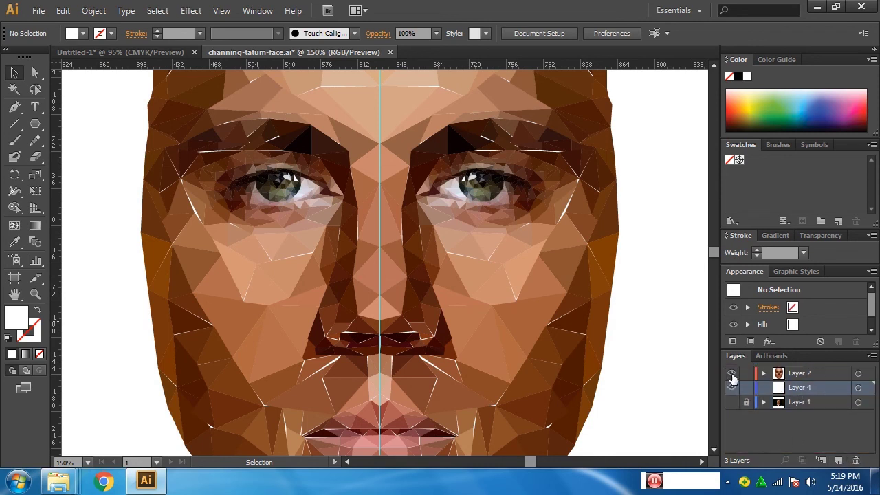
{"action": "left_click_drag", "start_coordinate": [732, 373], "coordinate": [731, 402]}
{"action": "key", "text": "ctrl+y"}
{"action": "left_click", "coordinate": [732, 404]}
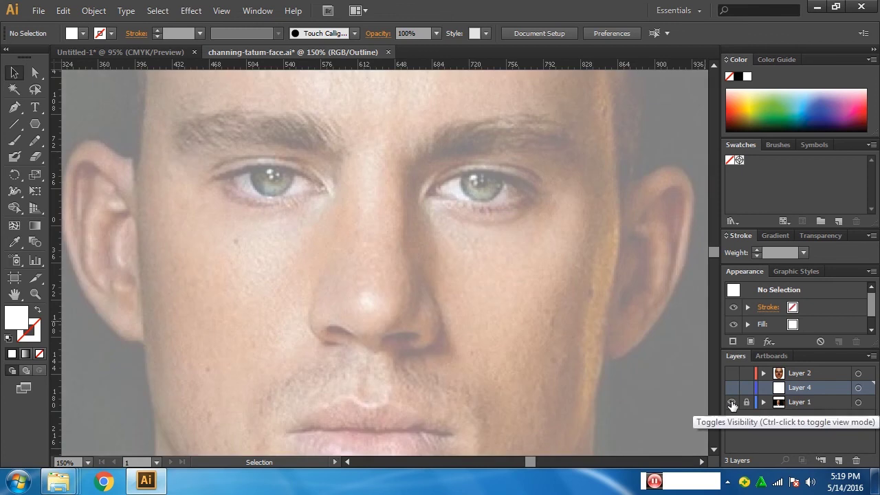
{"action": "left_click", "coordinate": [732, 405], "text": "ctrl"}
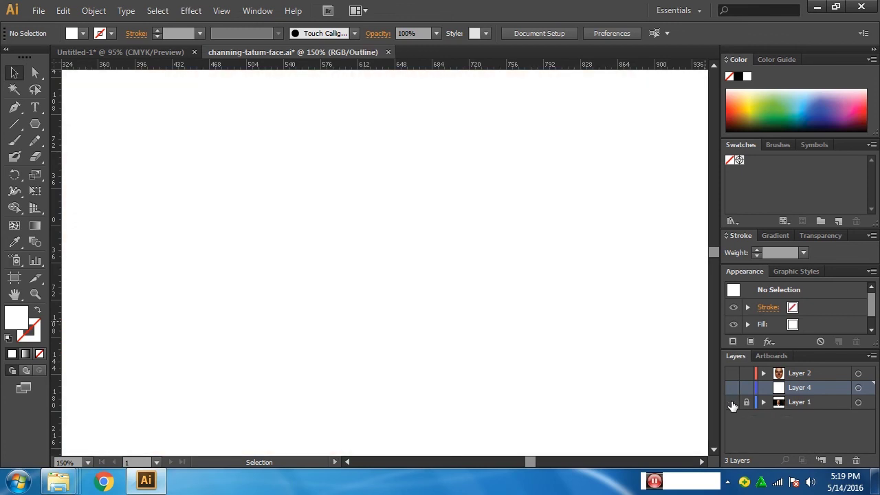
{"action": "left_click", "coordinate": [797, 374]}
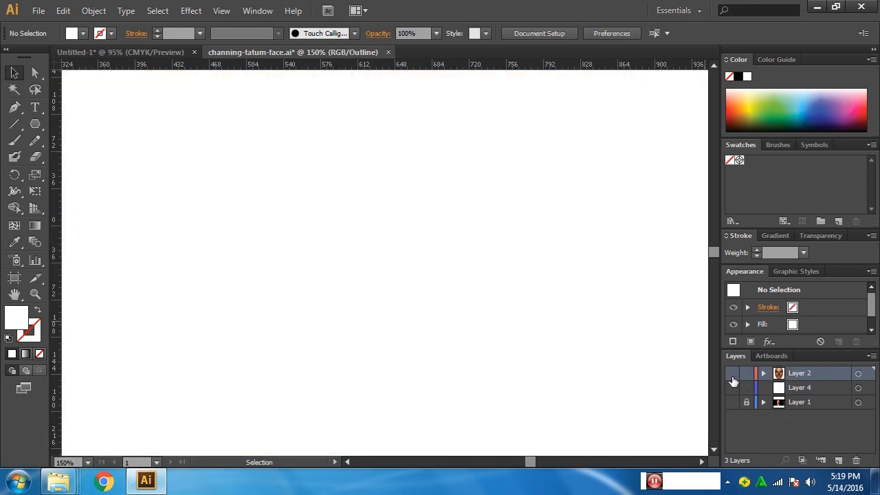
{"action": "left_click", "coordinate": [731, 372]}
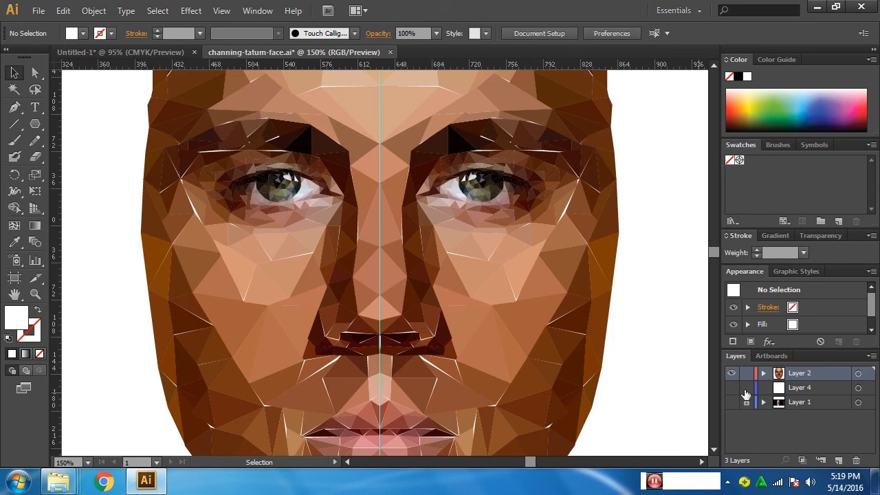
{"action": "left_click", "coordinate": [808, 389]}
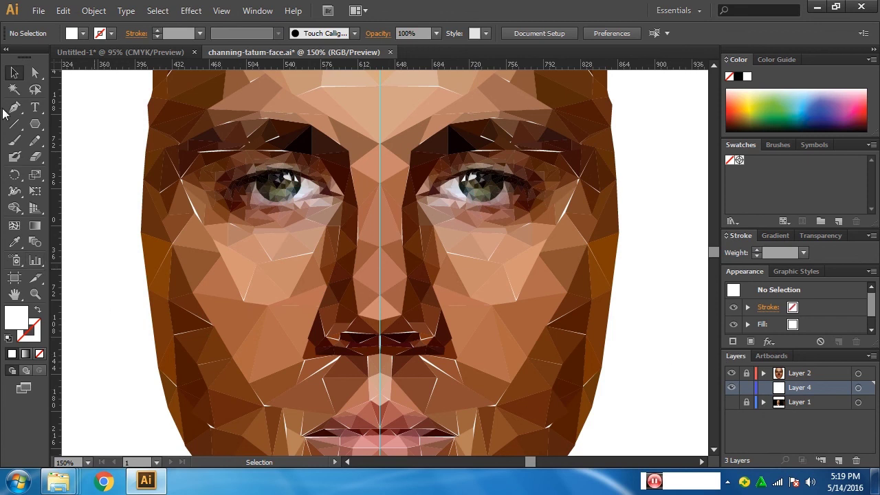
Draw a closed Pen-tool polygon covering the right cheek from temple to jaw
{"action": "left_click", "coordinate": [14, 108]}
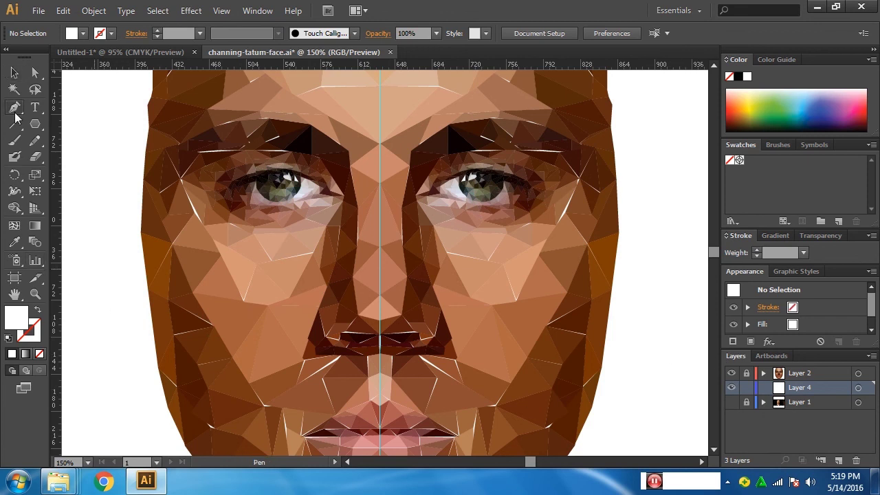
{"action": "left_click", "coordinate": [607, 243]}
{"action": "left_click_drag", "start_coordinate": [562, 165], "coordinate": [536, 237]}
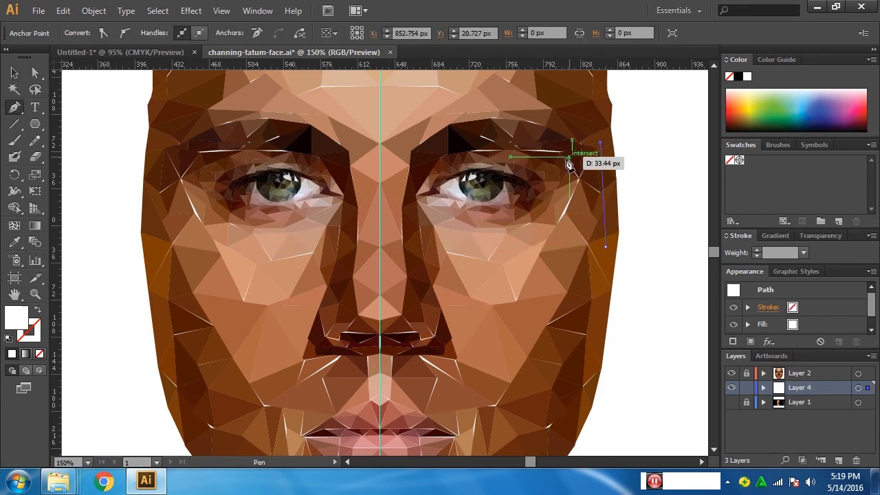
{"action": "left_click", "coordinate": [534, 236]}
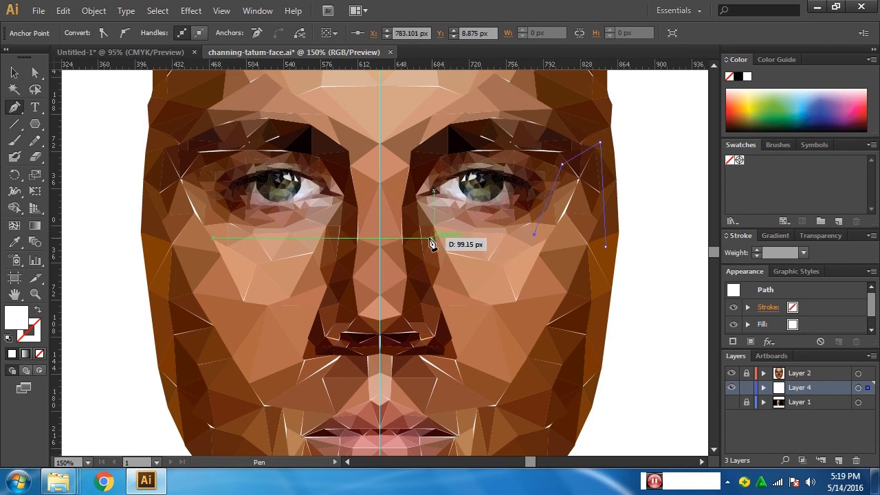
{"action": "left_click", "coordinate": [407, 242]}
{"action": "left_click", "coordinate": [412, 337]}
{"action": "left_click", "coordinate": [438, 407]}
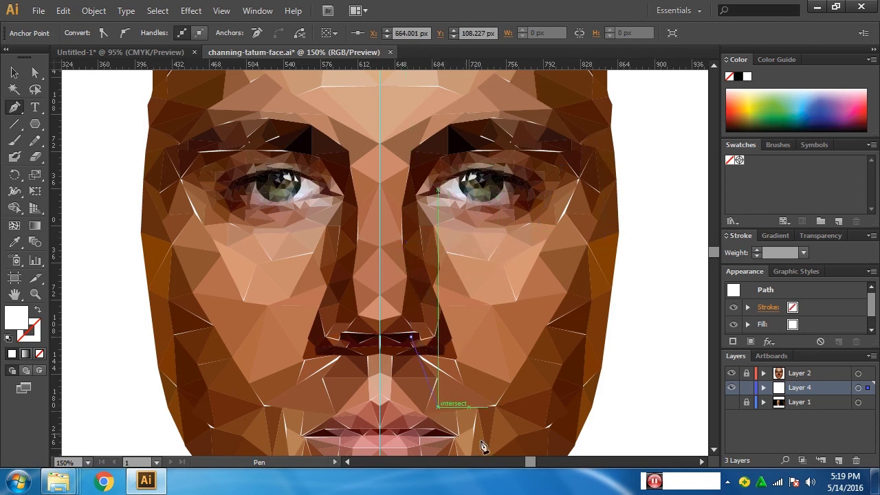
{"action": "left_click", "coordinate": [557, 443]}
{"action": "left_click", "coordinate": [600, 334]}
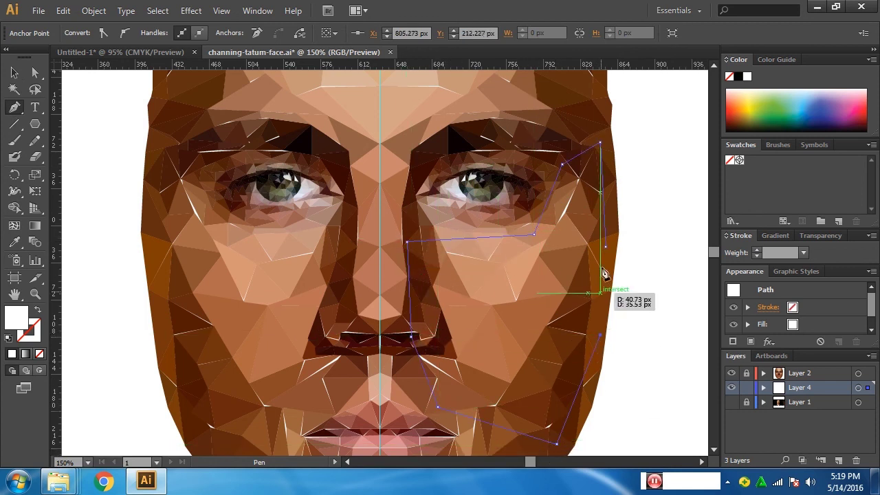
{"action": "left_click", "coordinate": [600, 144]}
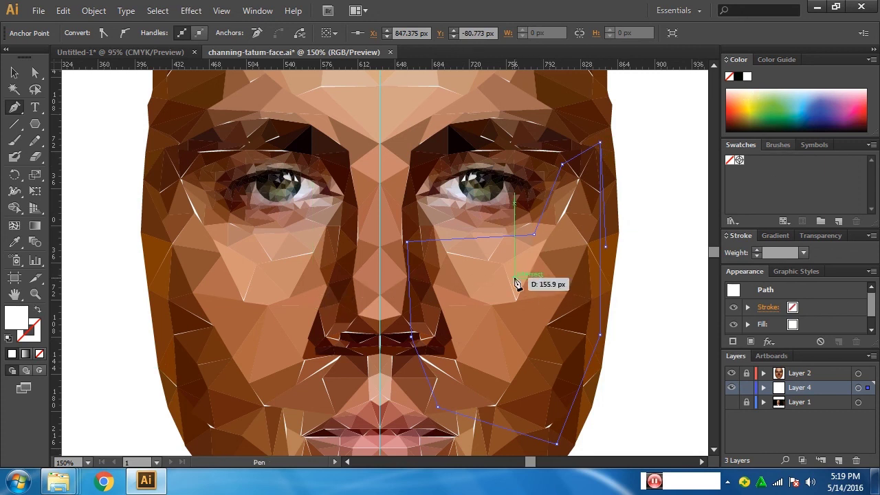
Fill the polygon with an eyedropper-sampled cheek tone, then zoom in to inspect its edges
{"action": "left_click", "coordinate": [18, 245]}
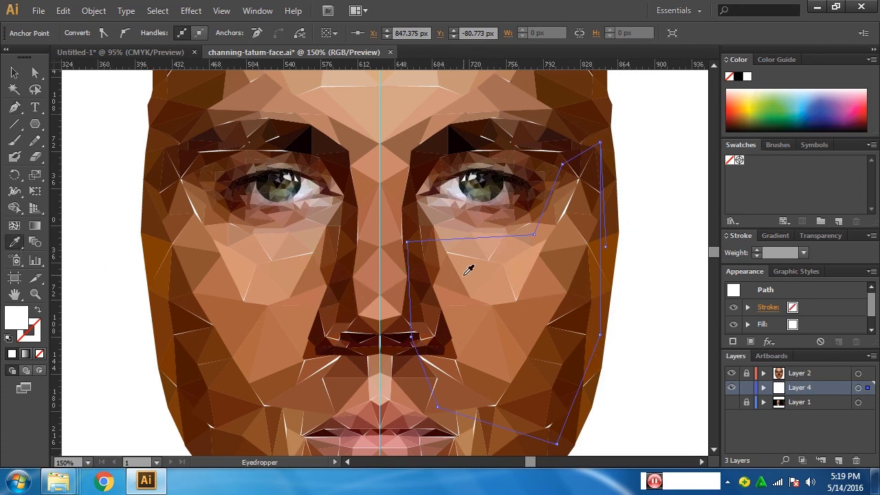
{"action": "left_click", "coordinate": [465, 273]}
{"action": "left_click", "coordinate": [14, 72]}
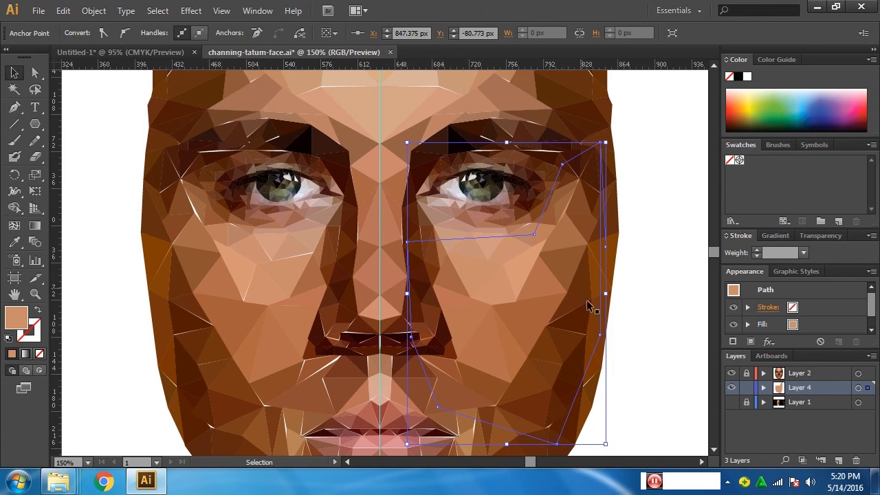
{"action": "key", "text": "space"}
{"action": "left_click", "coordinate": [567, 215], "text": "ctrl"}
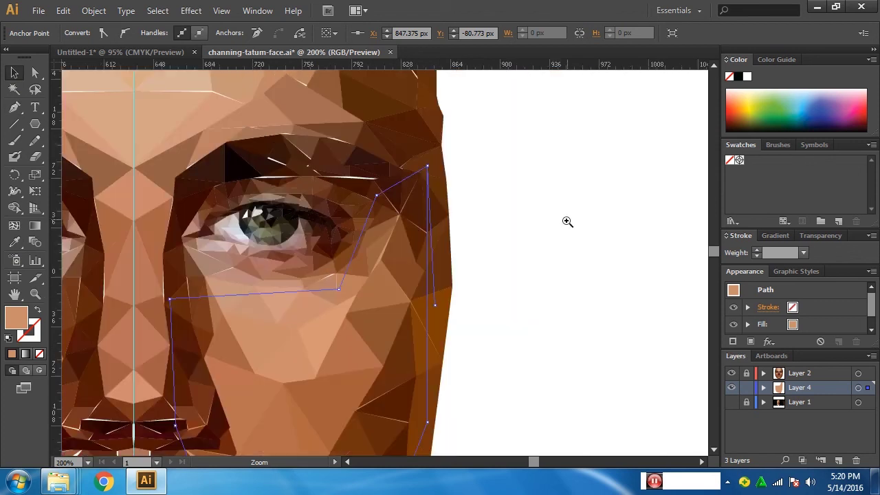
{"action": "left_click", "coordinate": [403, 269], "text": "ctrl"}
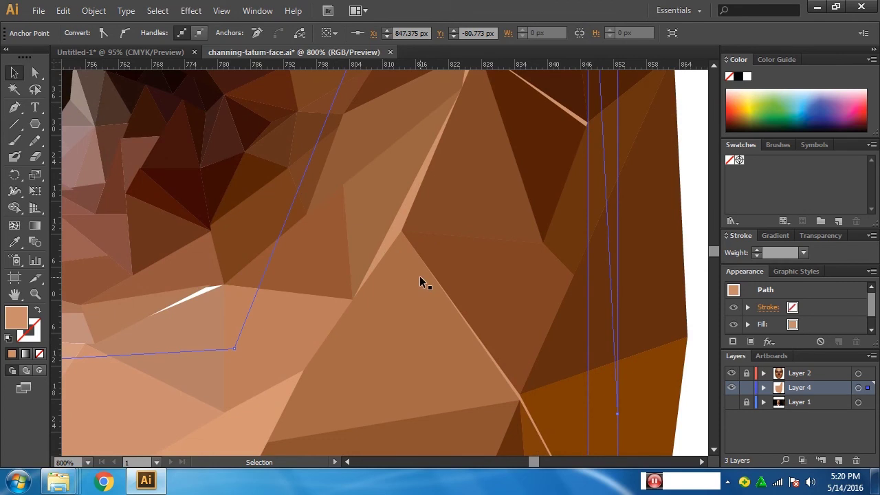
{"action": "left_click_drag", "start_coordinate": [373, 284], "coordinate": [530, 279]}
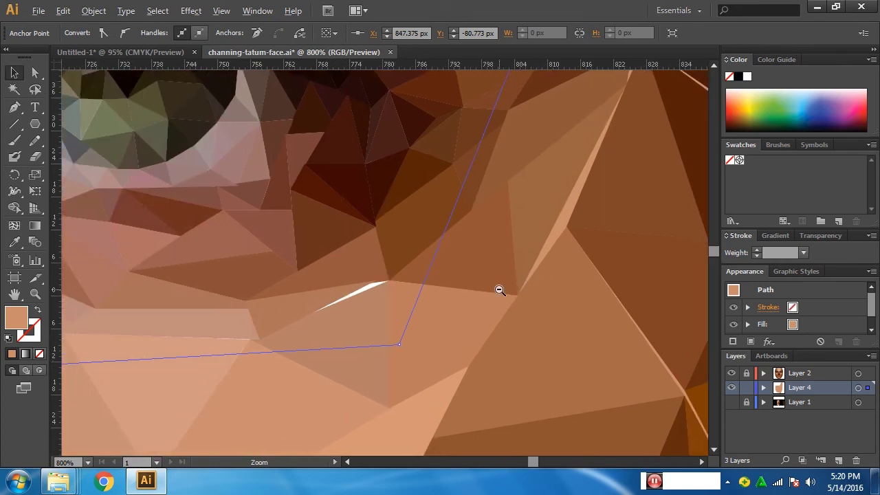
{"action": "left_click", "coordinate": [500, 290], "text": "ctrl+alt"}
{"action": "left_click", "coordinate": [399, 314], "text": "ctrl+alt"}
{"action": "left_click_drag", "start_coordinate": [399, 314], "coordinate": [491, 314]}
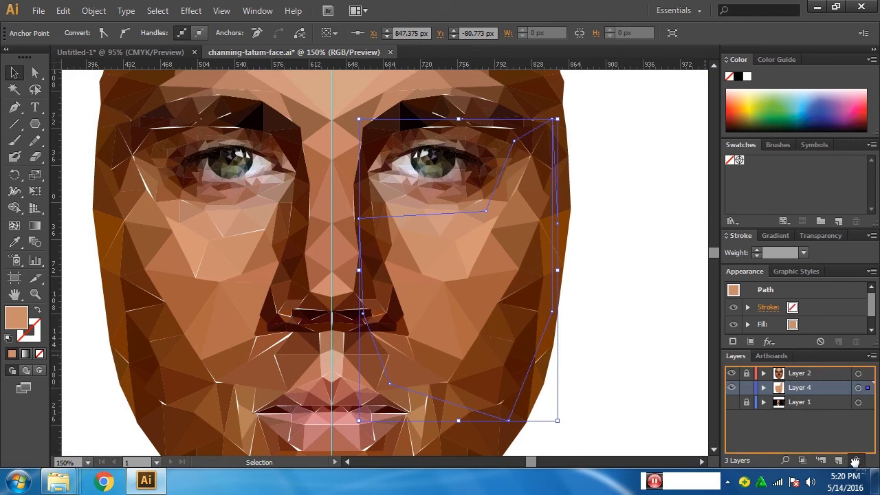
Delete Layer 4 with its cheek shape and unlock the face layer, Layer 2
{"action": "left_click_drag", "start_coordinate": [832, 392], "coordinate": [856, 460]}
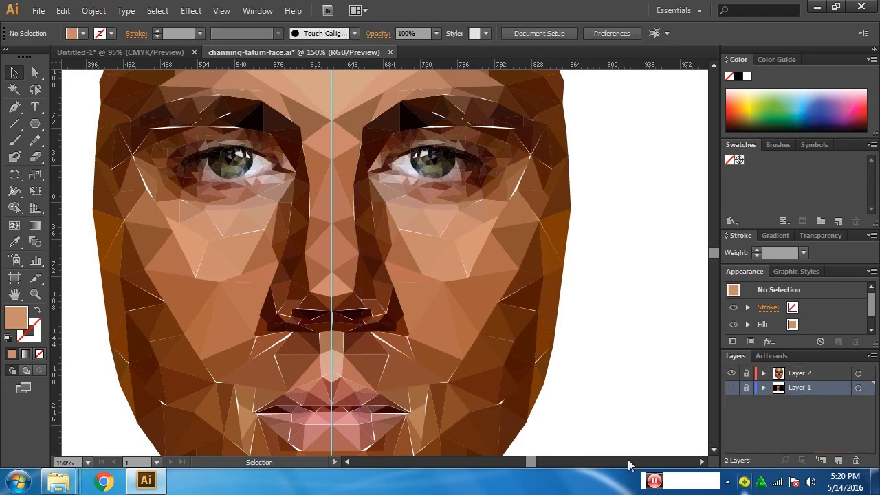
{"action": "left_click", "coordinate": [798, 373]}
{"action": "left_click", "coordinate": [747, 373]}
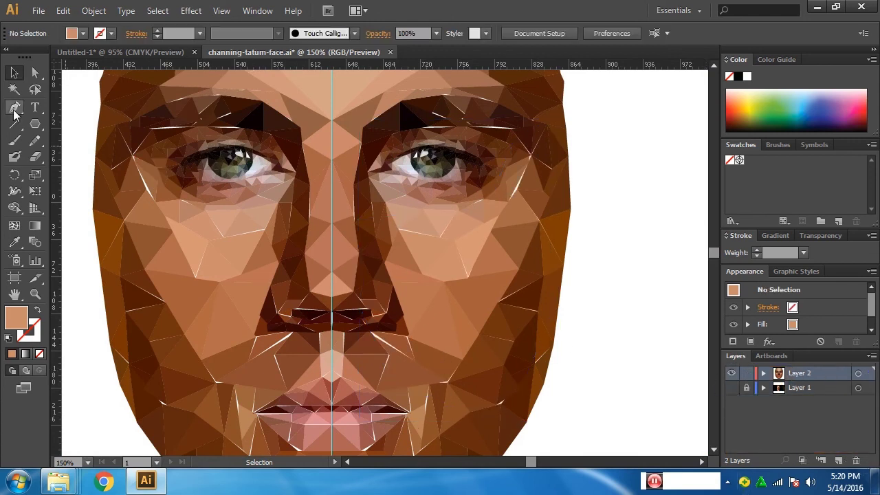
Zoom to 1600% on a gapped vertex under the right eye in Outline view
{"action": "left_click", "coordinate": [35, 73]}
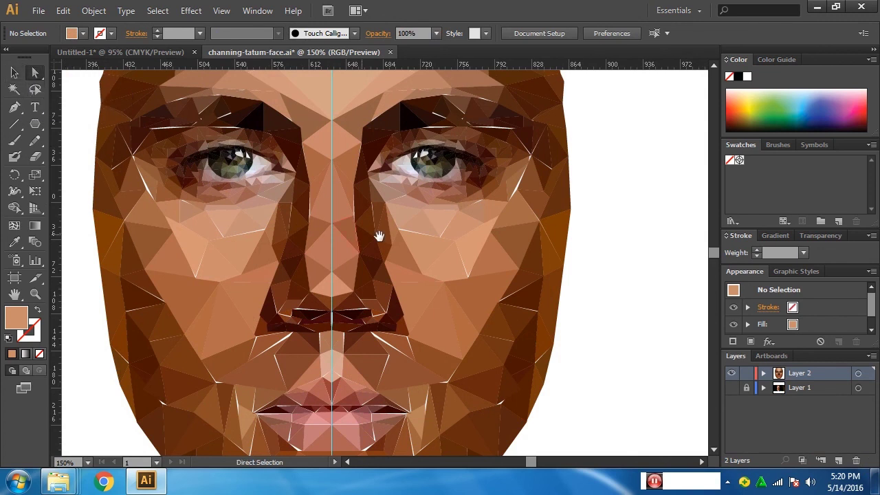
{"action": "left_click", "coordinate": [403, 259], "text": "ctrl"}
{"action": "left_click", "coordinate": [421, 266], "text": "ctrl"}
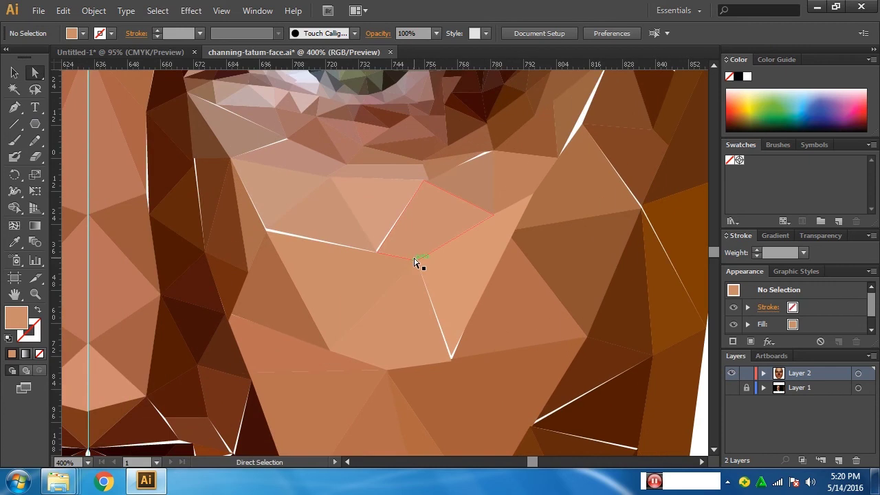
{"action": "key", "text": "ctrl"}
{"action": "key", "text": "ctrl+y"}
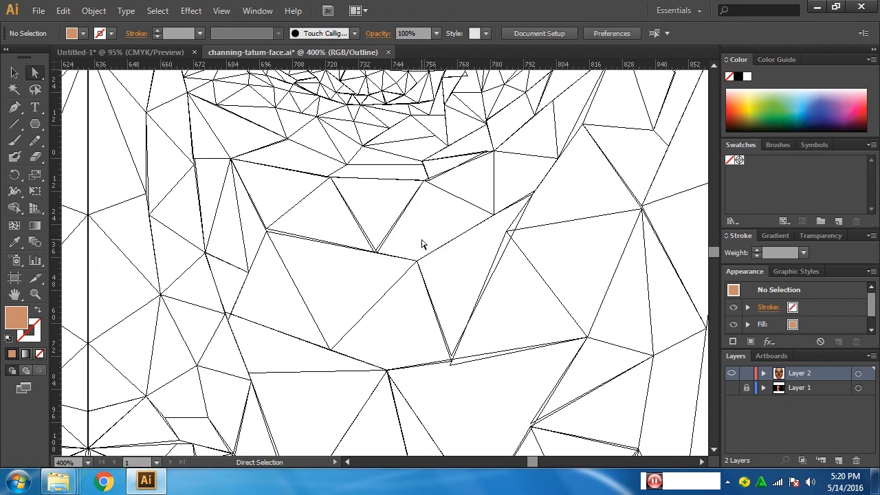
{"action": "key", "text": "z"}
{"action": "left_click", "coordinate": [383, 261]}
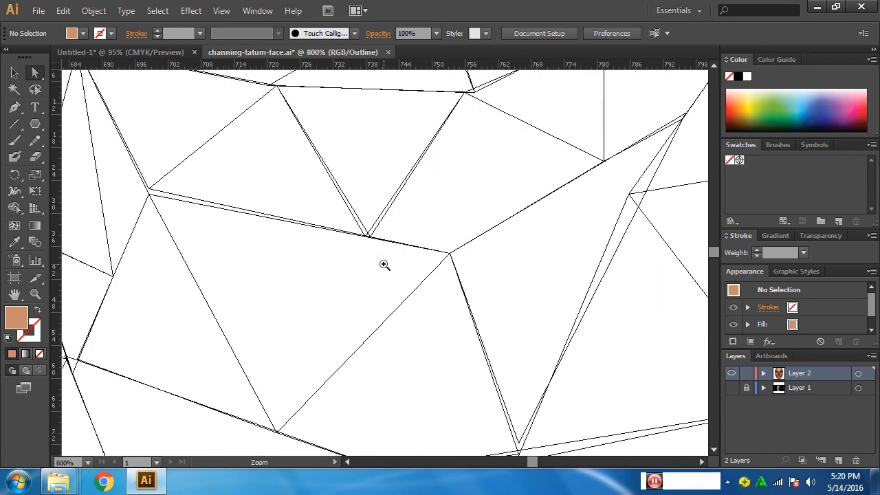
{"action": "scroll", "coordinate": [371, 263], "scroll_direction": "up", "scroll_amount": 3}
{"action": "scroll", "coordinate": [371, 330], "scroll_direction": "left", "scroll_amount": 3}
{"action": "key", "text": "a"}
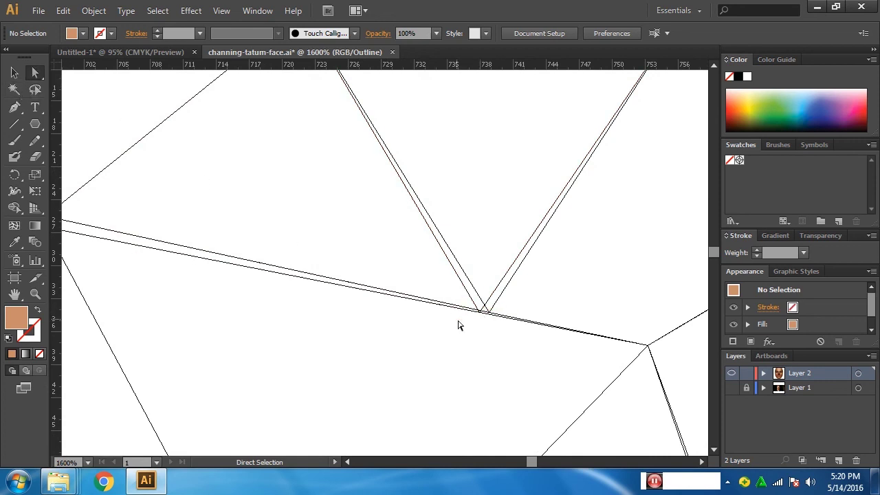
Drag the V's bottom anchor toward the vertex, then marquee-select the corner points in Outline view
{"action": "left_click_drag", "start_coordinate": [481, 309], "coordinate": [493, 273]}
{"action": "left_click_drag", "start_coordinate": [473, 331], "coordinate": [473, 331]}
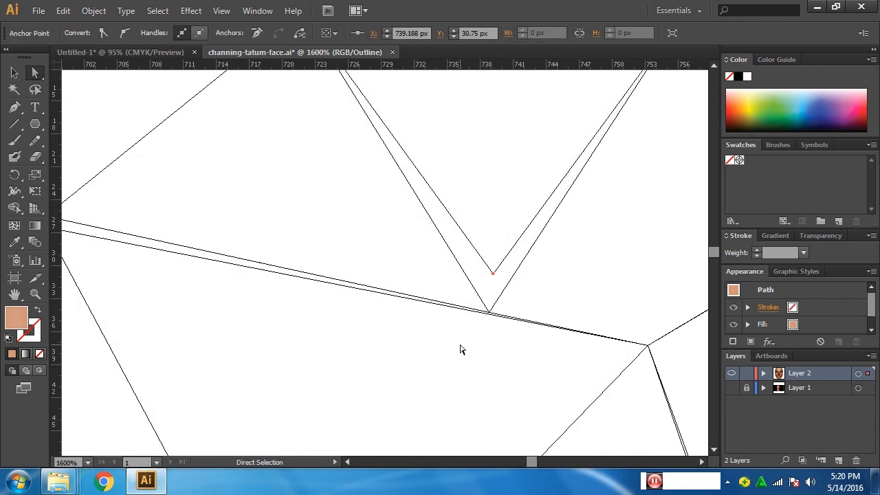
{"action": "key", "text": "ctrl+y"}
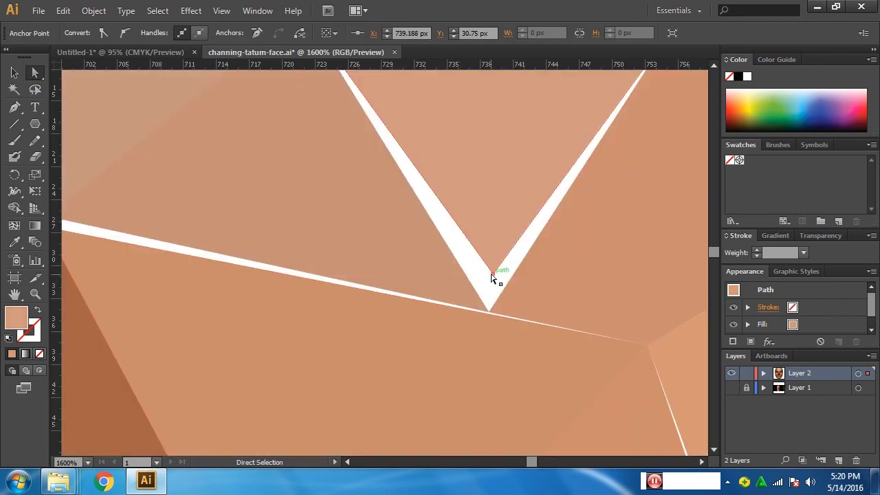
{"action": "left_click_drag", "start_coordinate": [494, 275], "coordinate": [491, 312]}
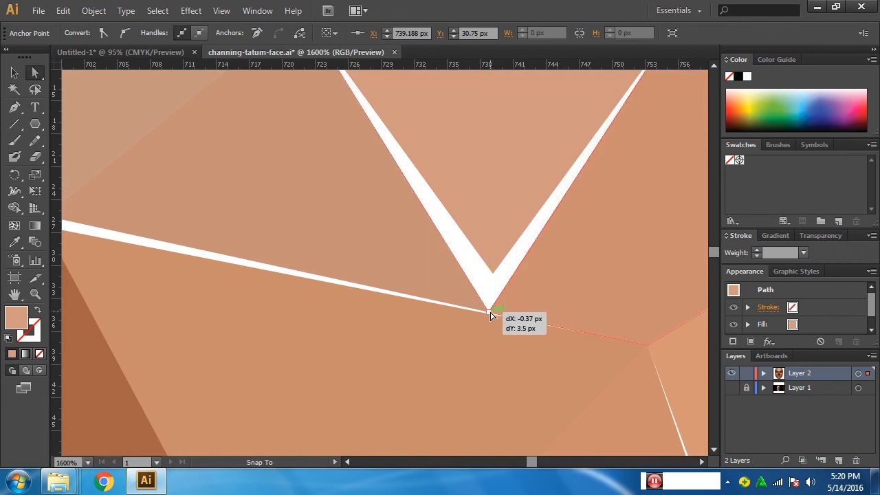
{"action": "left_click_drag", "start_coordinate": [490, 312], "coordinate": [489, 312]}
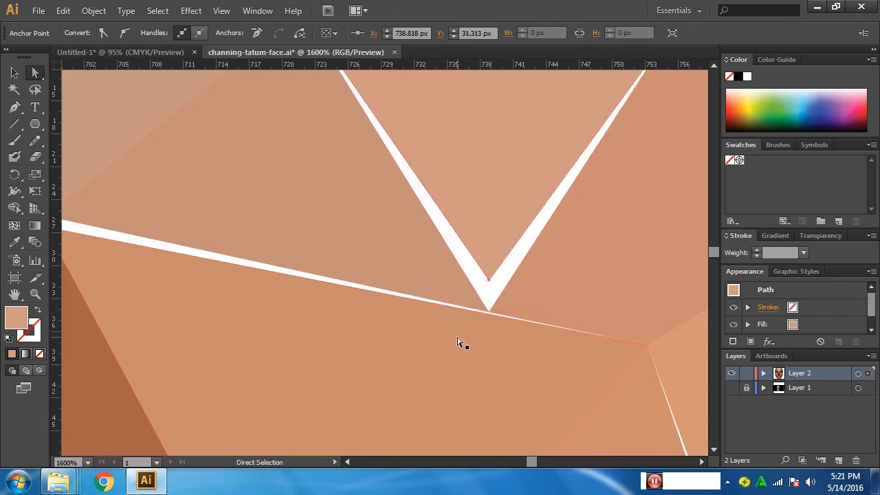
{"action": "key", "text": "ctrl+y"}
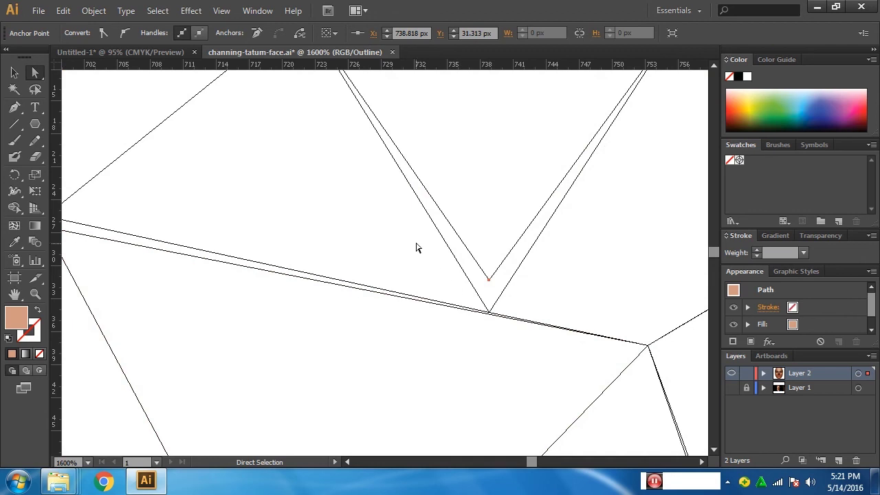
{"action": "left_click_drag", "start_coordinate": [421, 251], "coordinate": [521, 334]}
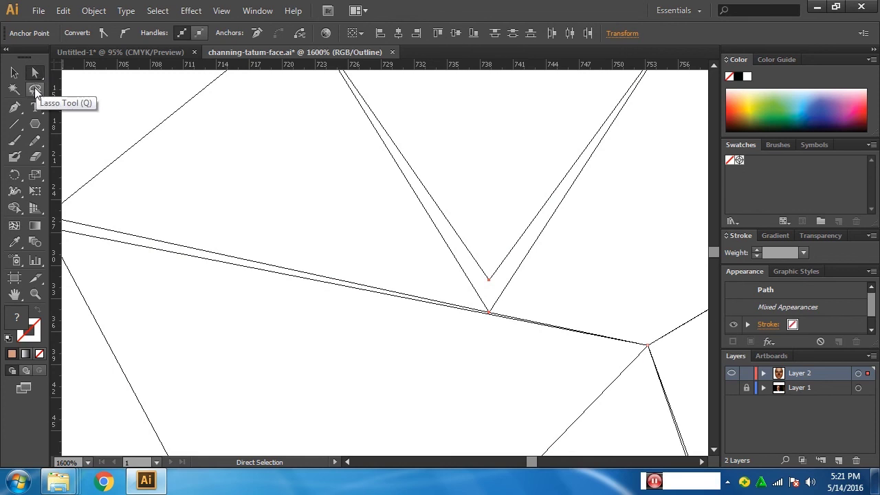
Select the anchor at an intersection and snap a triangle corner onto its neighbouring point
{"action": "left_click", "coordinate": [35, 91]}
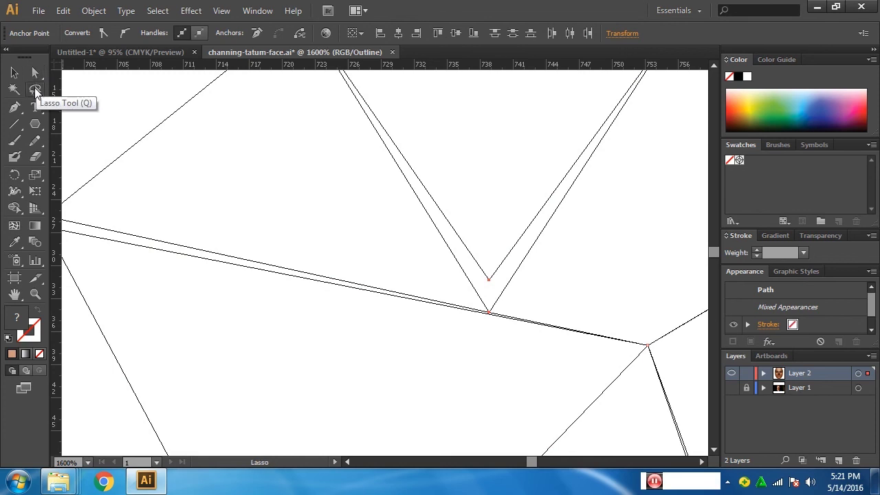
{"action": "left_click_drag", "start_coordinate": [209, 251], "coordinate": [390, 291]}
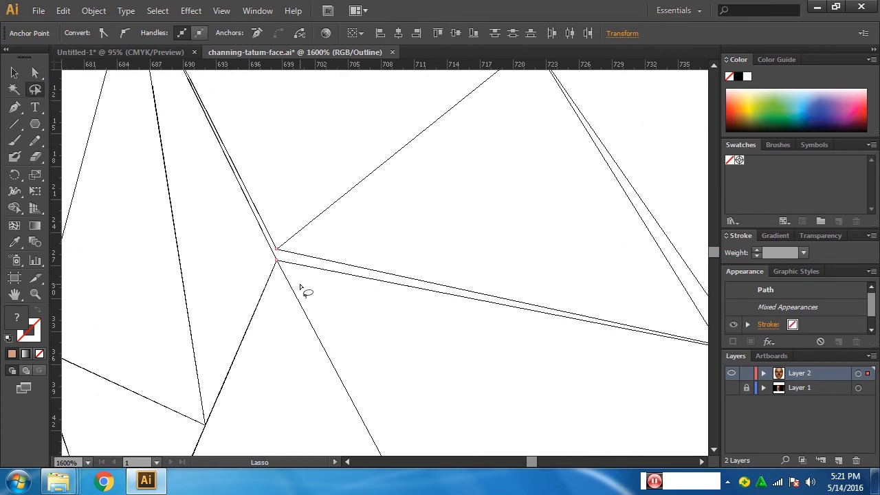
{"action": "mouse_move", "coordinate": [300, 283]}
{"action": "left_mouse_down"}
{"action": "mouse_move", "coordinate": [300, 268]}
{"action": "mouse_move", "coordinate": [297, 289]}
{"action": "left_mouse_up"}
{"action": "left_click", "coordinate": [35, 72]}
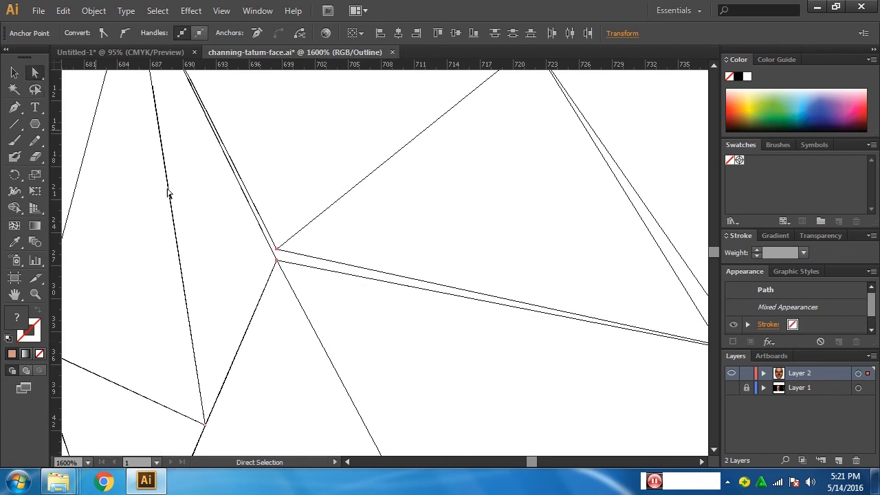
{"action": "left_click_drag", "start_coordinate": [248, 233], "coordinate": [317, 278]}
{"action": "mouse_move", "coordinate": [222, 244]}
{"action": "left_mouse_down"}
{"action": "mouse_move", "coordinate": [289, 244]}
{"action": "mouse_move", "coordinate": [346, 390]}
{"action": "mouse_move", "coordinate": [367, 255]}
{"action": "left_mouse_up"}
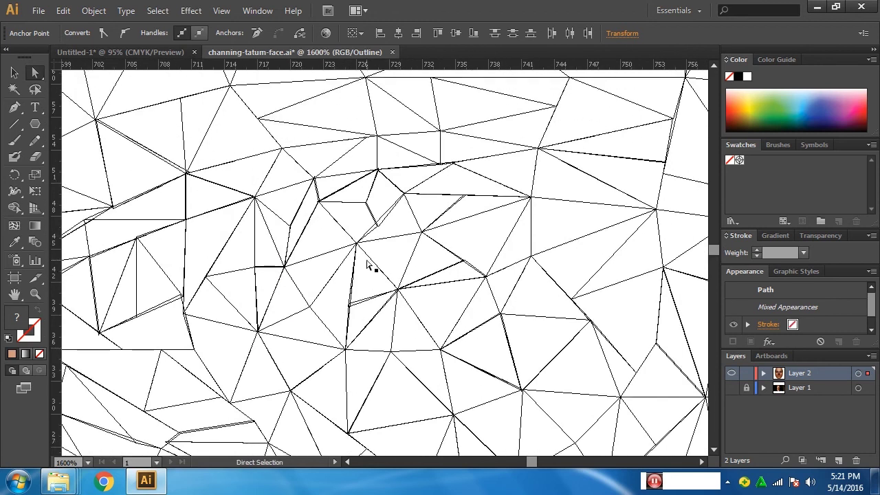
{"action": "left_click_drag", "start_coordinate": [398, 291], "coordinate": [398, 290]}
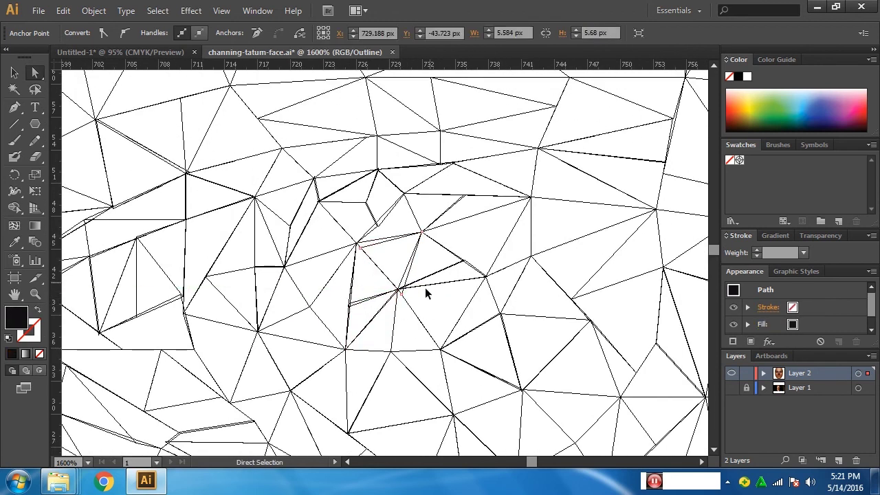
Lasso the mismatched corner points around the next white gap, then return to colour preview
{"action": "left_click", "coordinate": [389, 298]}
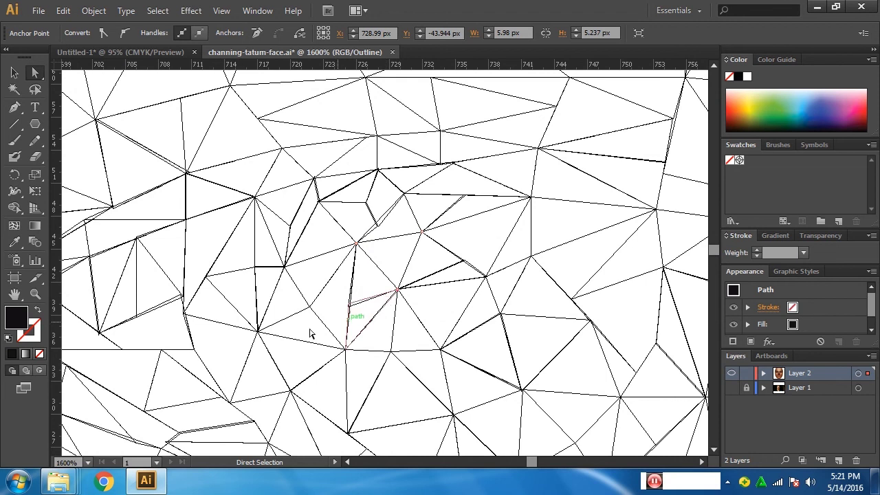
{"action": "left_click", "coordinate": [36, 92]}
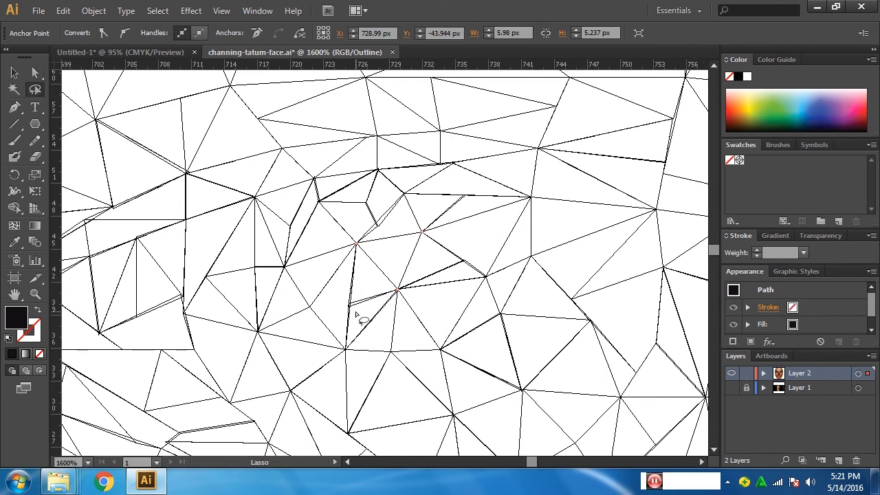
{"action": "left_click_drag", "start_coordinate": [360, 318], "coordinate": [352, 309]}
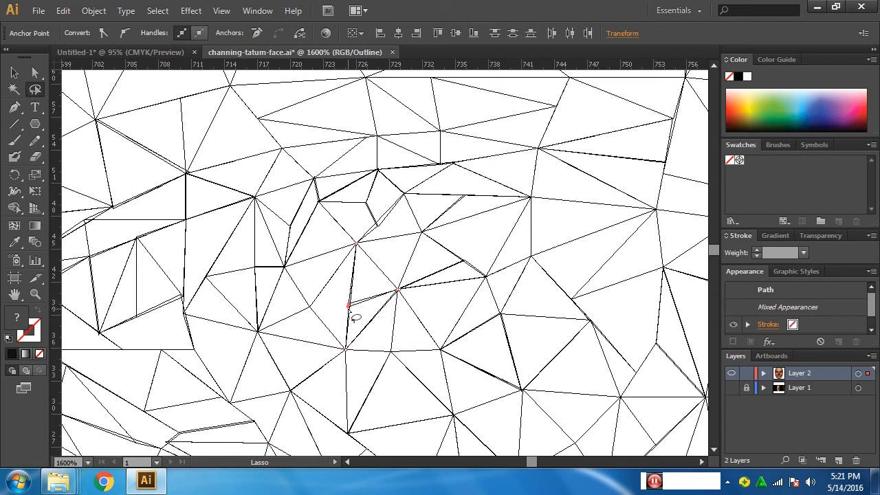
{"action": "mouse_move", "coordinate": [475, 366]}
{"action": "left_mouse_down"}
{"action": "mouse_move", "coordinate": [379, 237]}
{"action": "mouse_move", "coordinate": [279, 284]}
{"action": "left_mouse_up"}
{"action": "key", "text": "ctrl+y"}
{"action": "left_click", "coordinate": [275, 287], "text": "ctrl"}
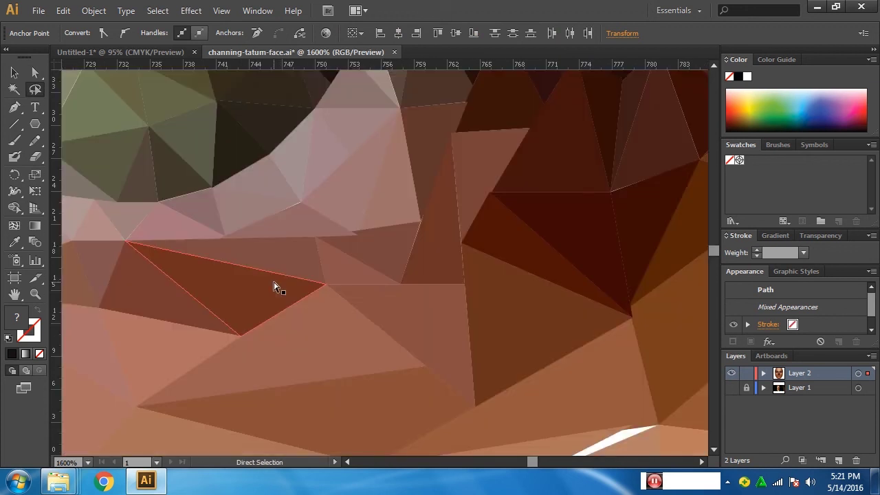
{"action": "key", "text": "ctrl+y"}
{"action": "left_click_drag", "start_coordinate": [477, 355], "coordinate": [318, 243]}
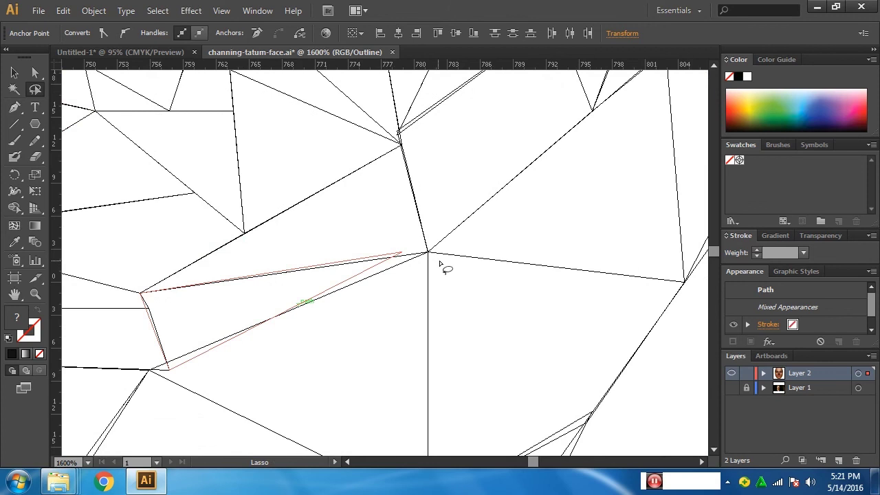
{"action": "left_click_drag", "start_coordinate": [445, 254], "coordinate": [451, 258]}
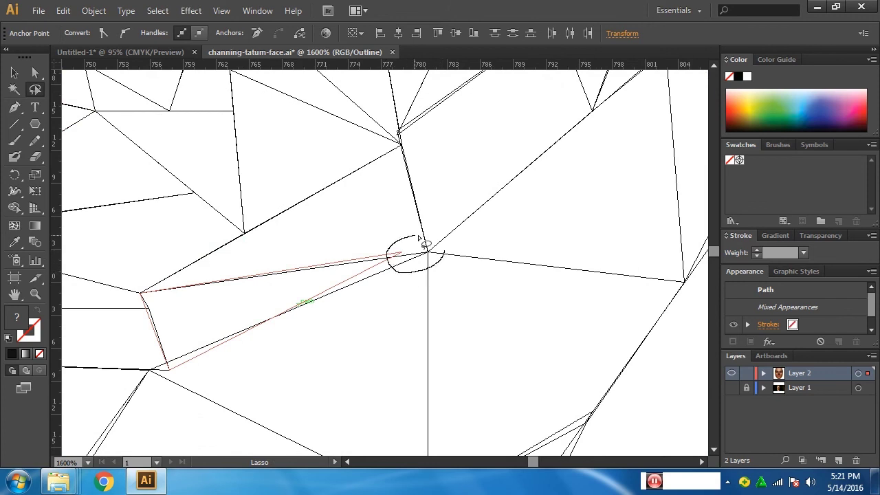
{"action": "key", "text": "ctrl+y"}
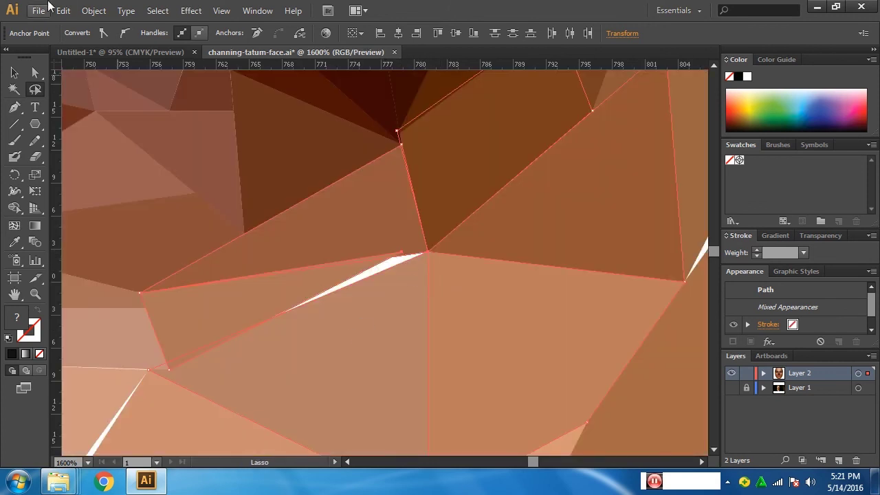
Average the selected corner points on both axes with Object > Path > Average
{"action": "left_click", "coordinate": [92, 11]}
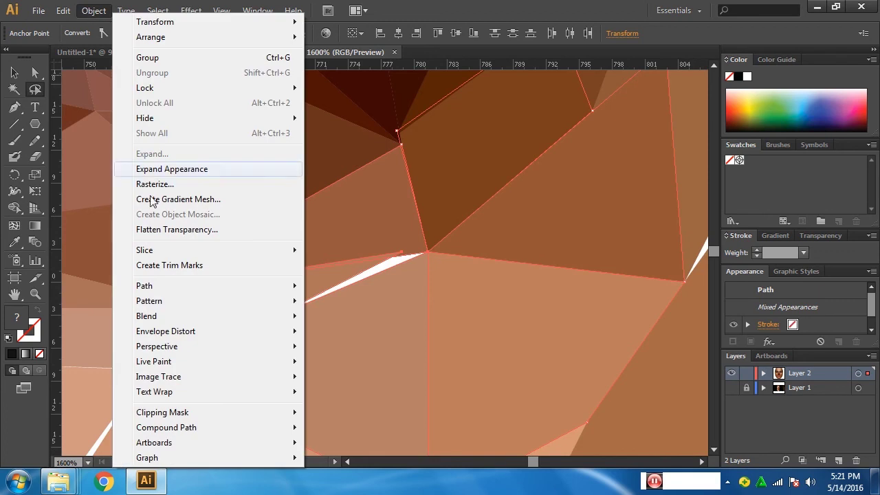
{"action": "mouse_move", "coordinate": [144, 285]}
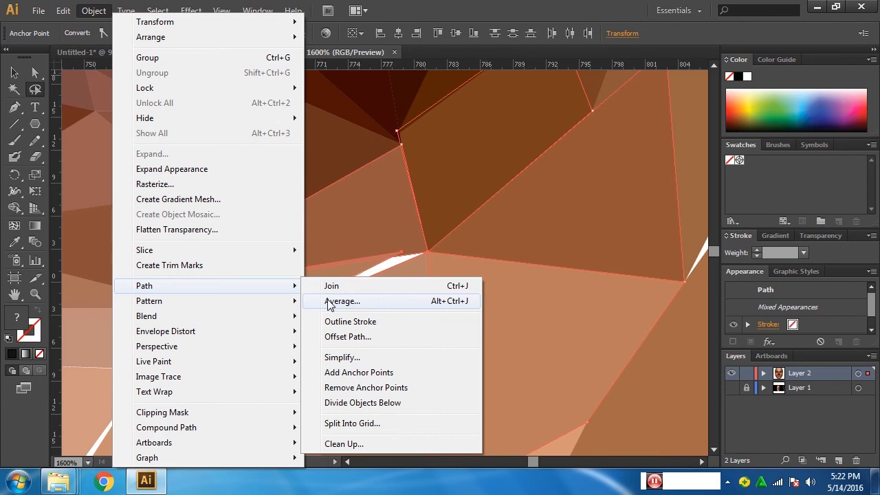
{"action": "left_click", "coordinate": [342, 301]}
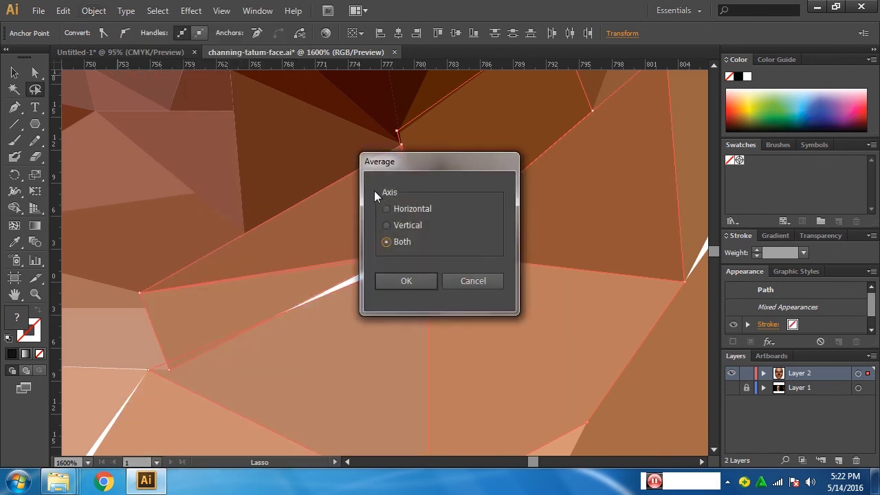
{"action": "left_click", "coordinate": [411, 283]}
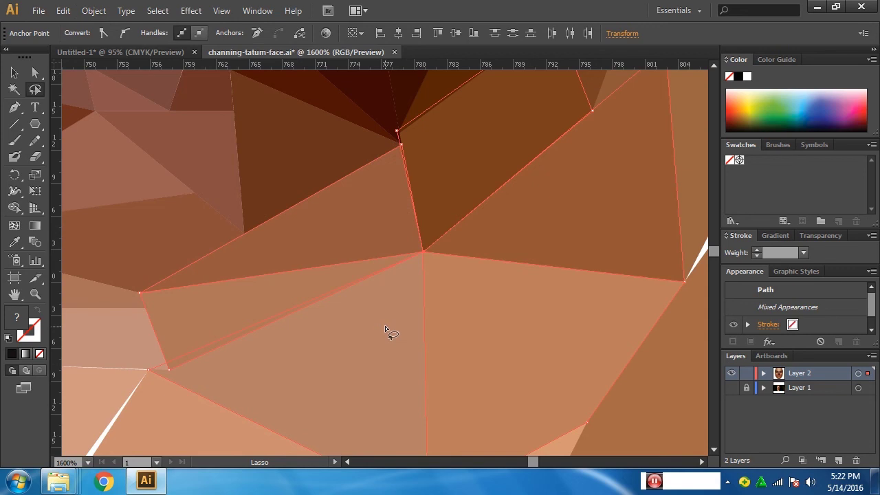
Centre the long white sliver in view and select the facet beside it
{"action": "left_click_drag", "start_coordinate": [653, 309], "coordinate": [379, 354]}
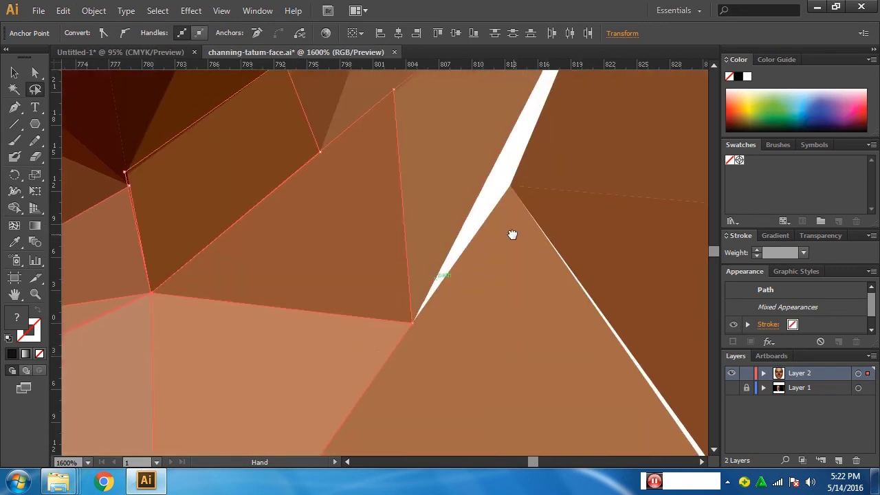
{"action": "left_click_drag", "start_coordinate": [510, 234], "coordinate": [382, 421]}
{"action": "mouse_move", "coordinate": [390, 346]}
{"action": "left_mouse_down"}
{"action": "mouse_move", "coordinate": [360, 399]}
{"action": "mouse_move", "coordinate": [394, 287]}
{"action": "left_mouse_up"}
{"action": "left_click_drag", "start_coordinate": [356, 357], "coordinate": [407, 300]}
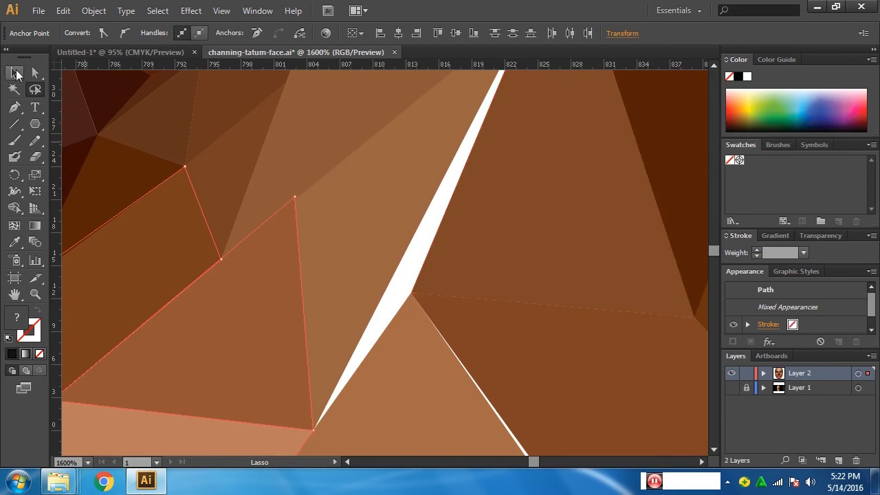
{"action": "left_click", "coordinate": [35, 72]}
{"action": "left_click", "coordinate": [395, 275]}
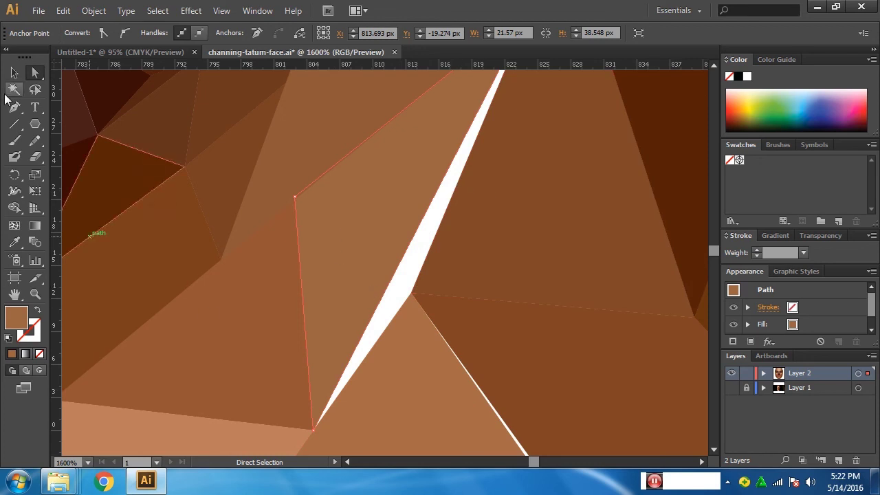
Add an anchor point on the facet's edge and lasso the corner points at the sliver's end
{"action": "left_click", "coordinate": [15, 109]}
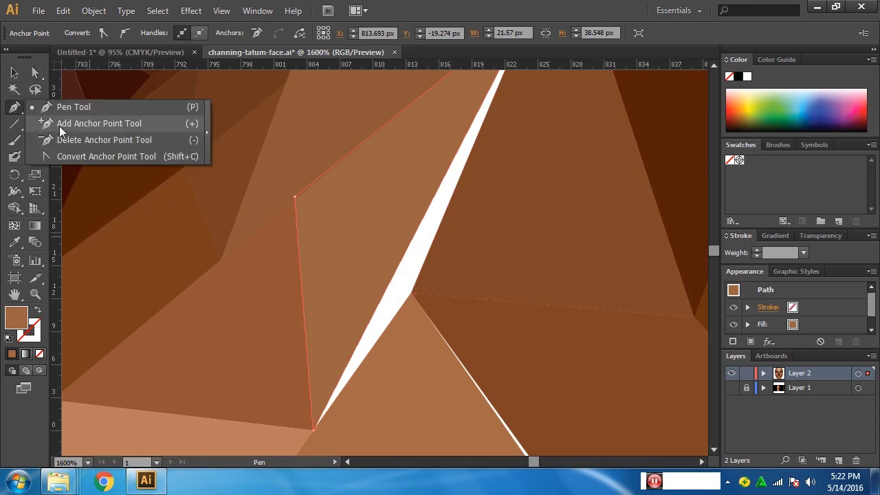
{"action": "left_click", "coordinate": [59, 126]}
{"action": "left_click", "coordinate": [391, 278]}
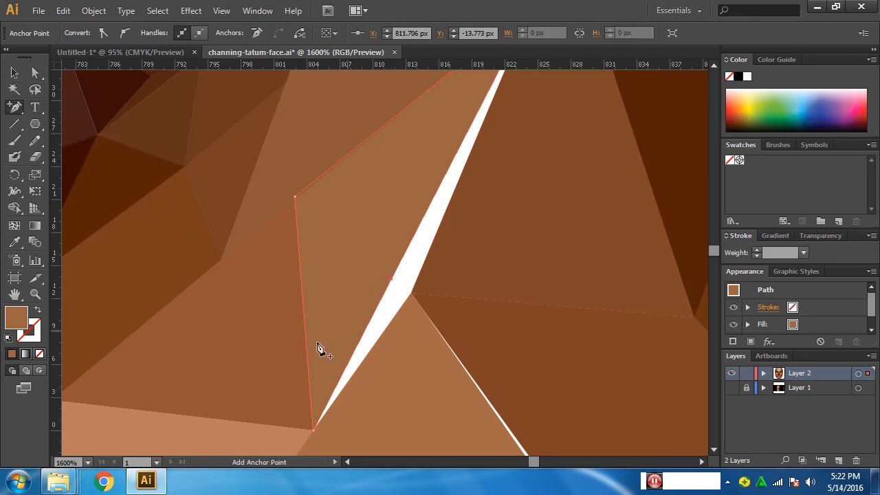
{"action": "left_click", "coordinate": [34, 73]}
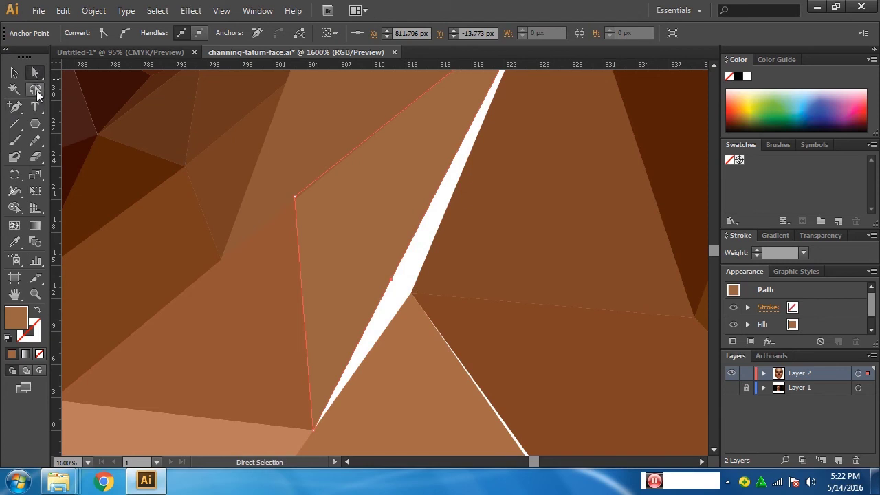
{"action": "left_click", "coordinate": [35, 89]}
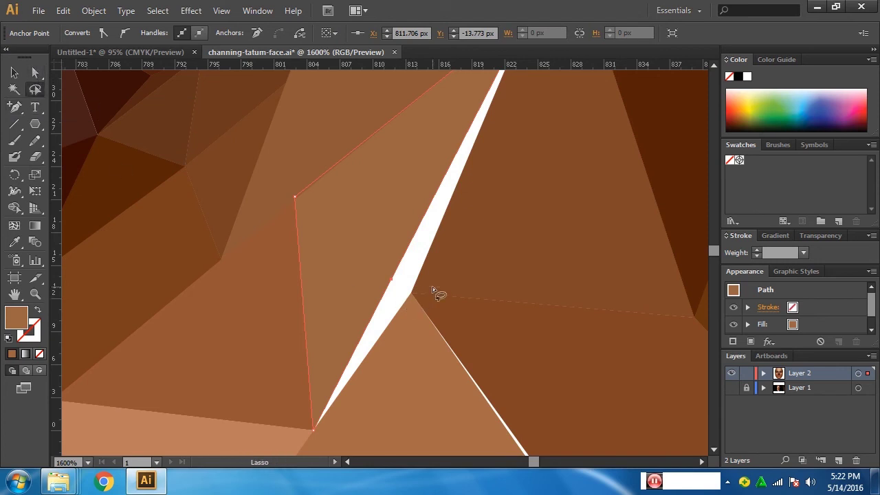
{"action": "mouse_move", "coordinate": [407, 313]}
{"action": "left_mouse_down"}
{"action": "mouse_move", "coordinate": [376, 273]}
{"action": "mouse_move", "coordinate": [433, 292]}
{"action": "left_mouse_up"}
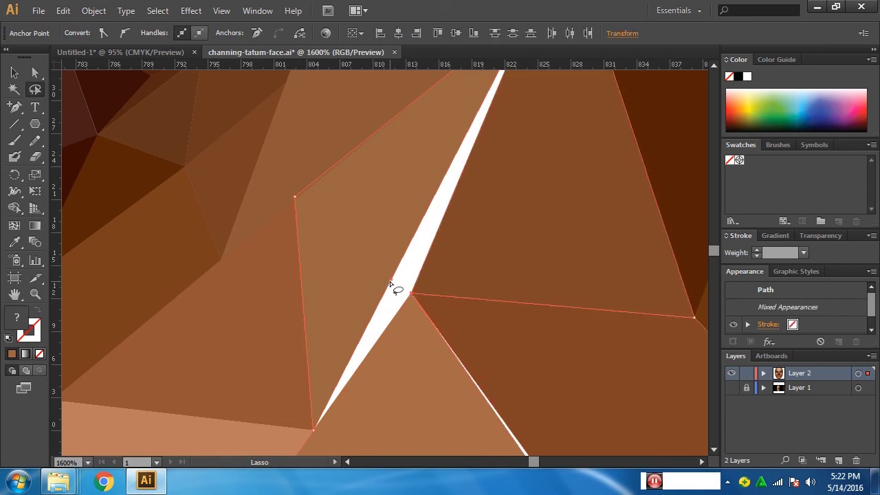
Average the gathered facet corners into one point on both axes using the Object menu
{"action": "left_click", "coordinate": [89, 11]}
{"action": "mouse_move", "coordinate": [206, 286]}
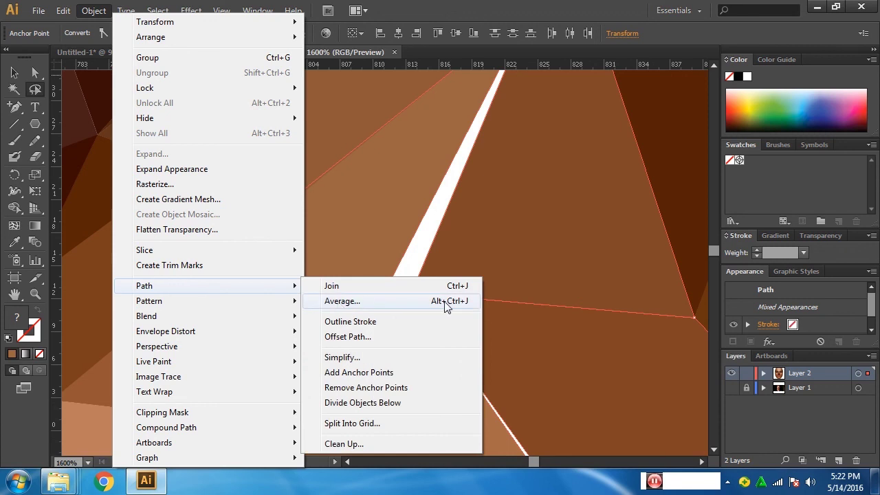
{"action": "left_click", "coordinate": [342, 301]}
{"action": "key", "text": "Return"}
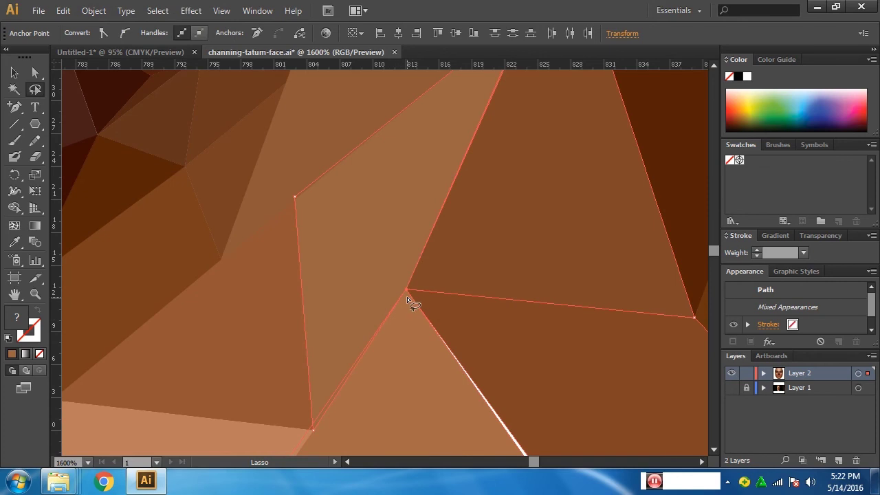
Lasso the corner points along the next white line and average them with Ctrl+Alt+J
{"action": "mouse_move", "coordinate": [489, 330]}
{"action": "left_mouse_down"}
{"action": "mouse_move", "coordinate": [316, 249]}
{"action": "mouse_move", "coordinate": [283, 191]}
{"action": "left_mouse_up"}
{"action": "left_click_drag", "start_coordinate": [412, 303], "coordinate": [424, 302]}
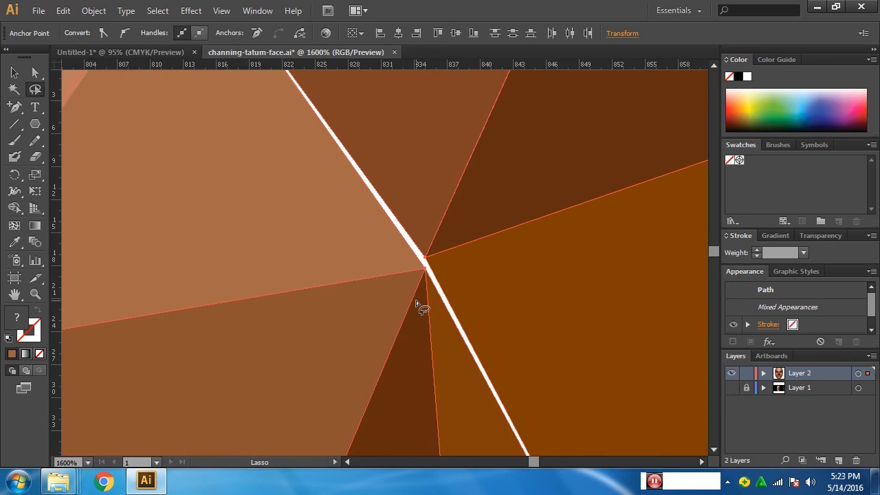
{"action": "key", "text": "ctrl+alt"}
{"action": "key", "text": "ctrl"}
{"action": "key", "text": "ctrl+alt"}
{"action": "key", "text": "ctrl+alt+j"}
{"action": "left_click", "coordinate": [421, 281]}
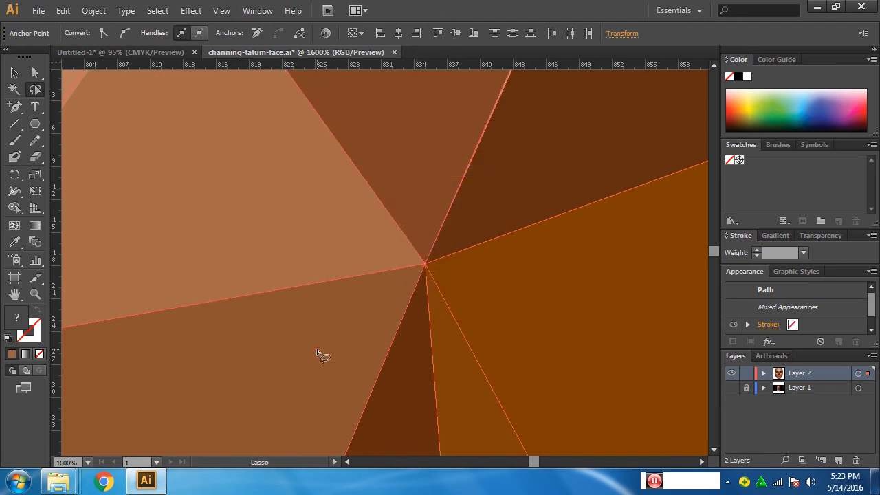
Zoom out, then merge the anchors where the neighbouring facets meet into one point
{"action": "scroll", "coordinate": [307, 282], "scroll_direction": "down", "scroll_amount": 3}
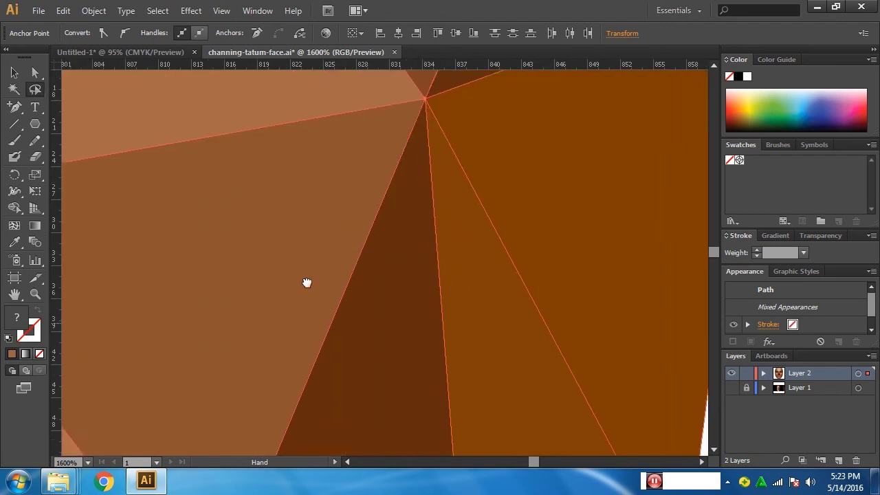
{"action": "scroll", "coordinate": [357, 303], "scroll_direction": "down", "scroll_amount": 2}
{"action": "left_click", "coordinate": [409, 328], "text": "ctrl+alt"}
{"action": "left_click", "coordinate": [291, 367], "text": "ctrl+alt"}
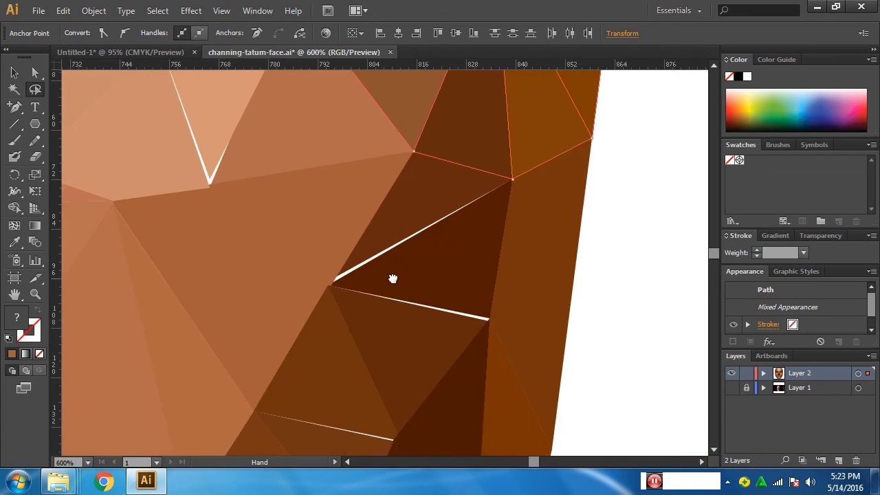
{"action": "left_click_drag", "start_coordinate": [364, 285], "coordinate": [333, 334]}
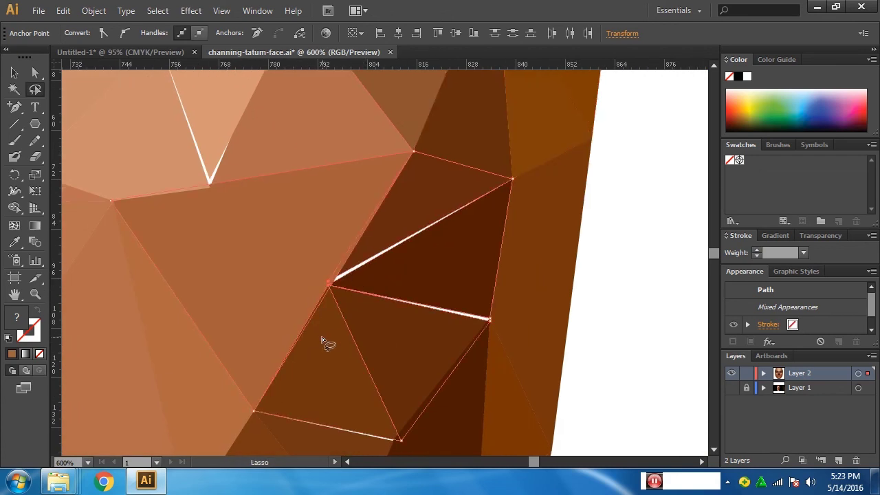
{"action": "key", "text": "ctrl"}
{"action": "key", "text": "ctrl+alt+j"}
{"action": "left_click", "coordinate": [416, 281]}
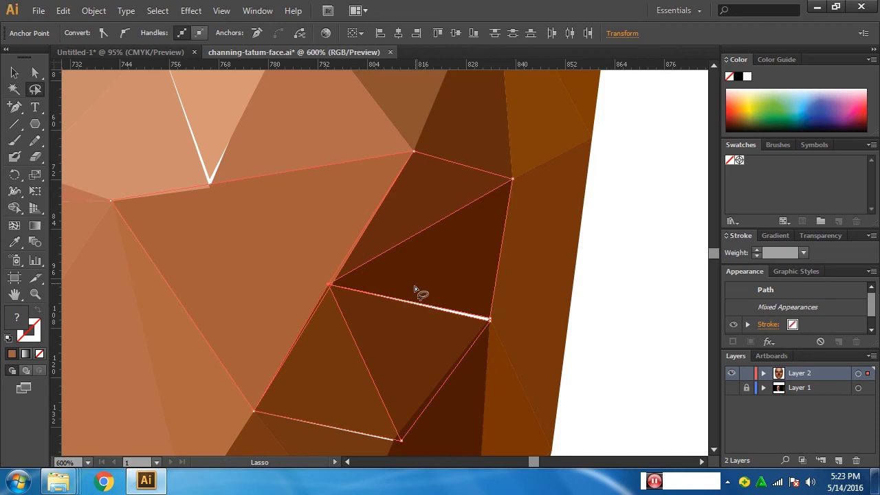
Merge the anchors at the lower-right gap and at the gap below it
{"action": "left_click_drag", "start_coordinate": [484, 323], "coordinate": [504, 330]}
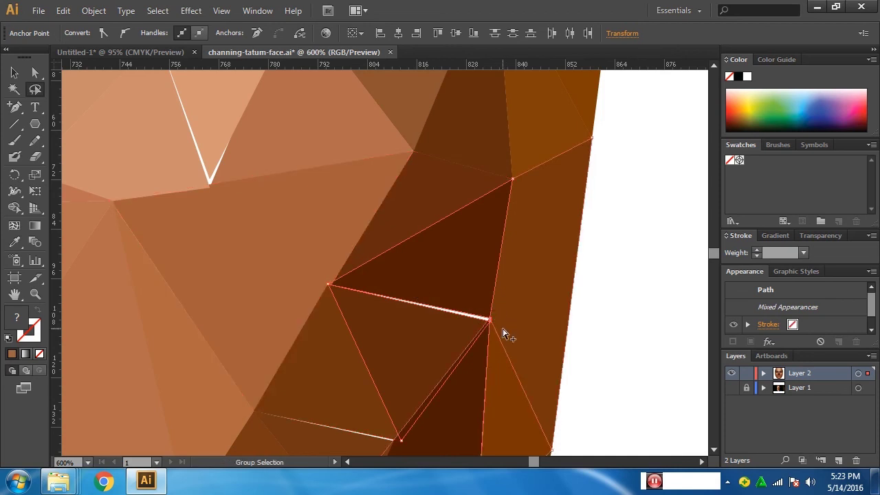
{"action": "key", "text": "ctrl+alt+j"}
{"action": "left_click", "coordinate": [433, 280]}
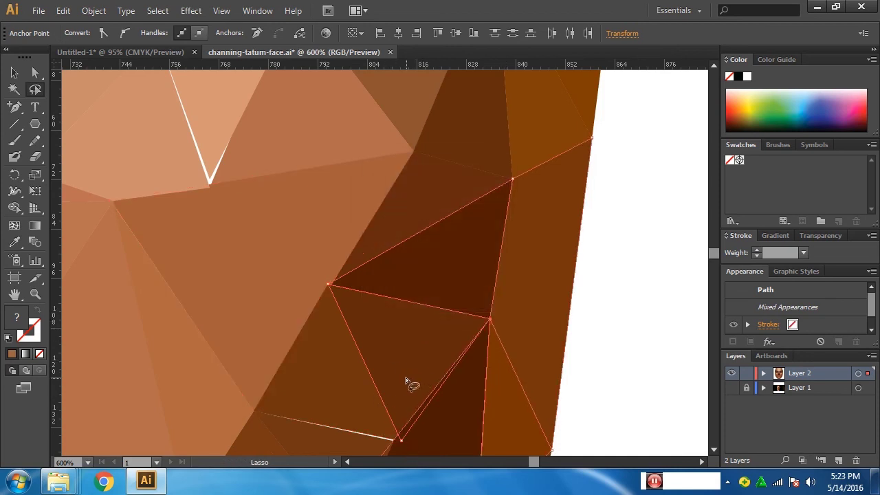
{"action": "scroll", "coordinate": [406, 383], "scroll_direction": "down", "scroll_amount": 2}
{"action": "scroll", "coordinate": [405, 385], "scroll_direction": "down", "scroll_amount": 1}
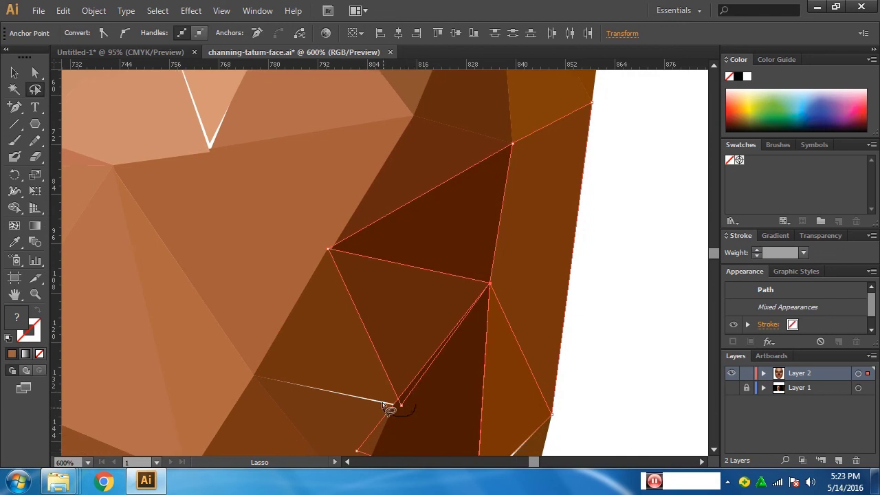
{"action": "left_click_drag", "start_coordinate": [392, 406], "coordinate": [425, 425]}
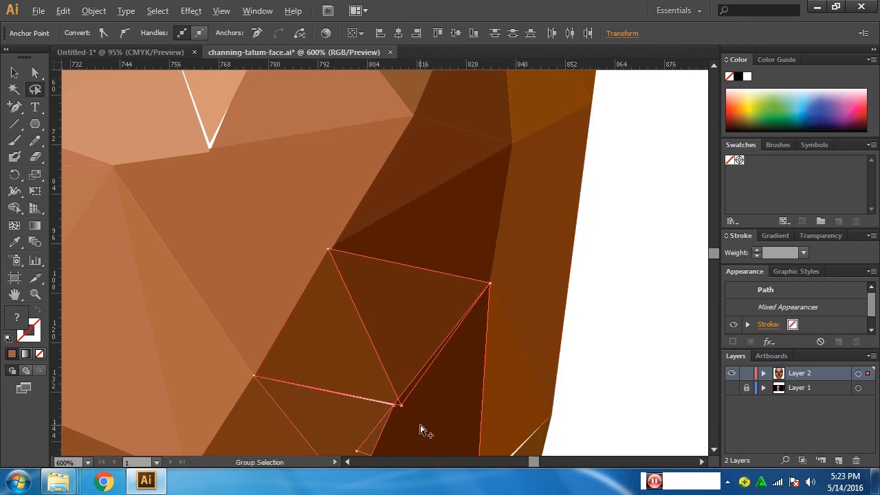
{"action": "key", "text": "ctrl+alt+j"}
{"action": "key", "text": "Return"}
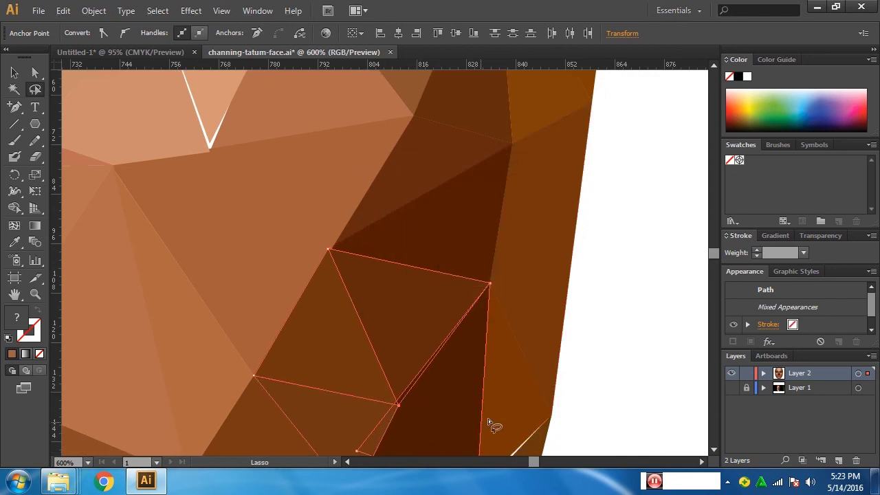
Scroll down to the jawline and average the anchors where its facets meet
{"action": "scroll", "coordinate": [488, 406], "scroll_direction": "down", "scroll_amount": 1}
{"action": "scroll", "coordinate": [499, 390], "scroll_direction": "down", "scroll_amount": 1}
{"action": "scroll", "coordinate": [498, 392], "scroll_direction": "down", "scroll_amount": 3}
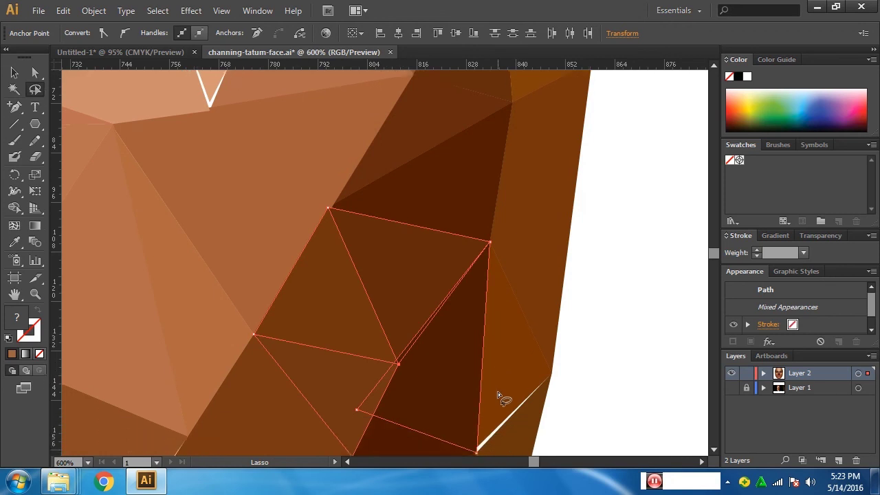
{"action": "scroll", "coordinate": [497, 392], "scroll_direction": "down", "scroll_amount": 2}
{"action": "scroll", "coordinate": [494, 403], "scroll_direction": "down", "scroll_amount": 2}
{"action": "left_click_drag", "start_coordinate": [482, 417], "coordinate": [488, 415]}
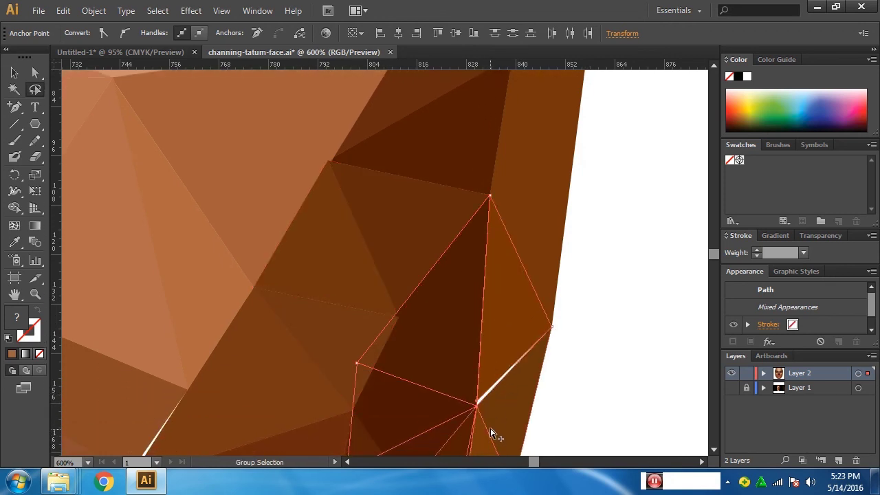
{"action": "key", "text": "ctrl+alt+j"}
{"action": "left_click", "coordinate": [420, 279]}
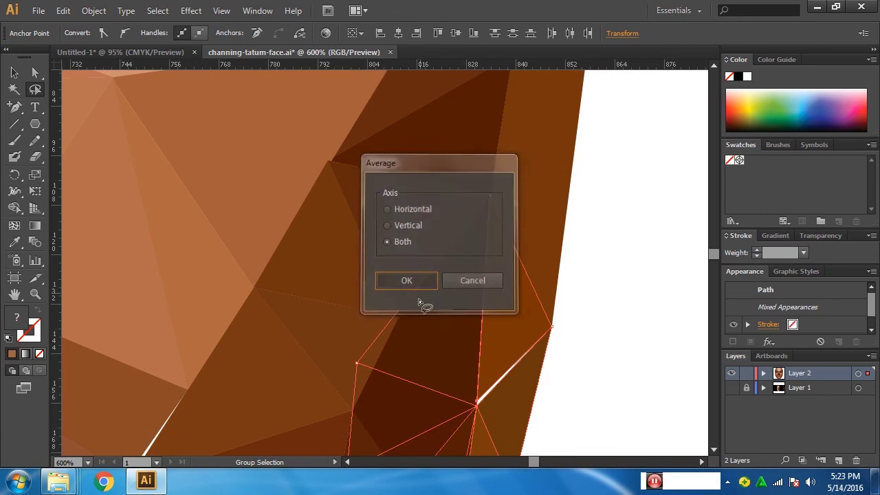
Zoom in beside the nose and lasso the anchors around the central cheek facets
{"action": "left_click", "coordinate": [420, 335], "text": "ctrl+alt"}
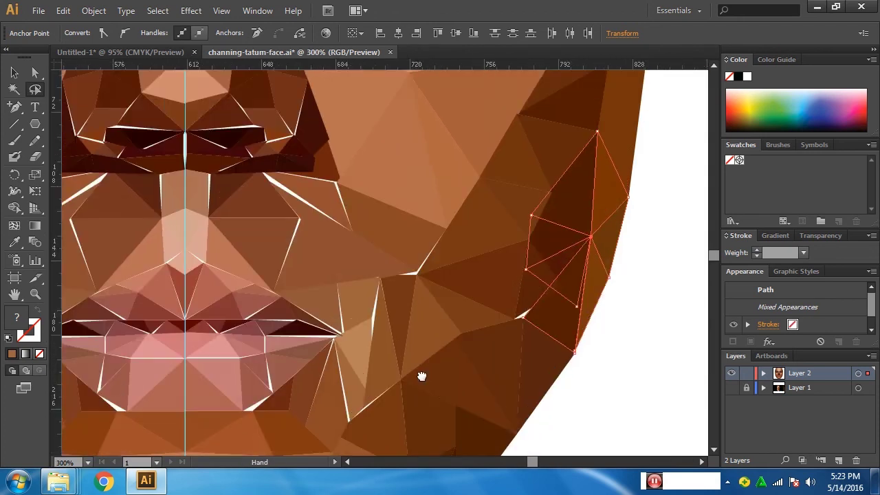
{"action": "left_click", "coordinate": [423, 330], "text": "ctrl"}
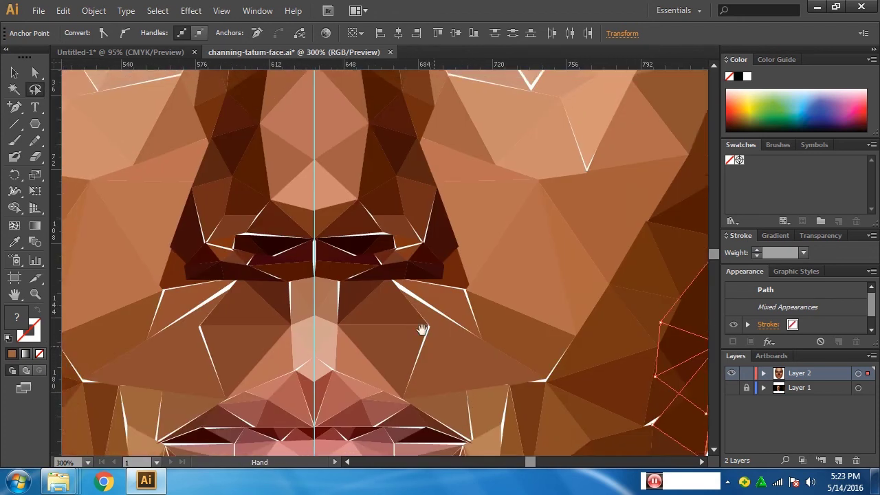
{"action": "left_click", "coordinate": [437, 344], "text": "ctrl"}
{"action": "scroll", "coordinate": [412, 350], "scroll_direction": "up", "scroll_amount": 2}
{"action": "scroll", "coordinate": [375, 360], "scroll_direction": "up", "scroll_amount": 1}
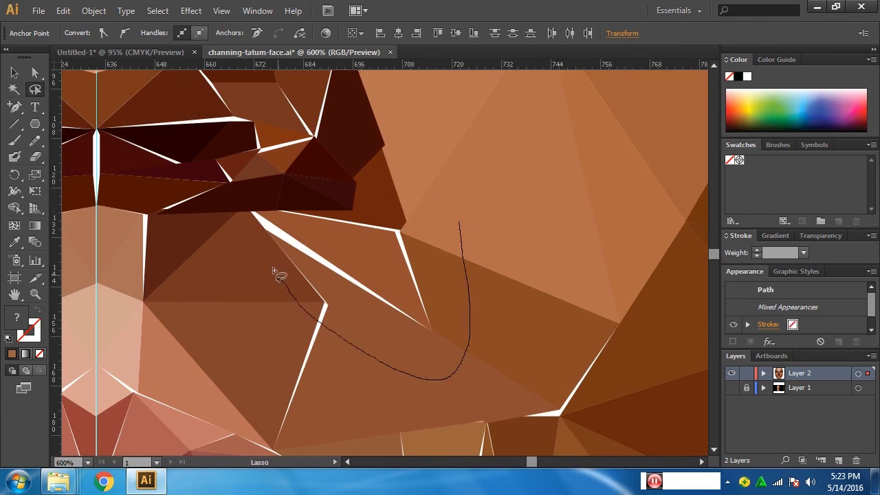
{"action": "left_click_drag", "start_coordinate": [470, 308], "coordinate": [478, 242]}
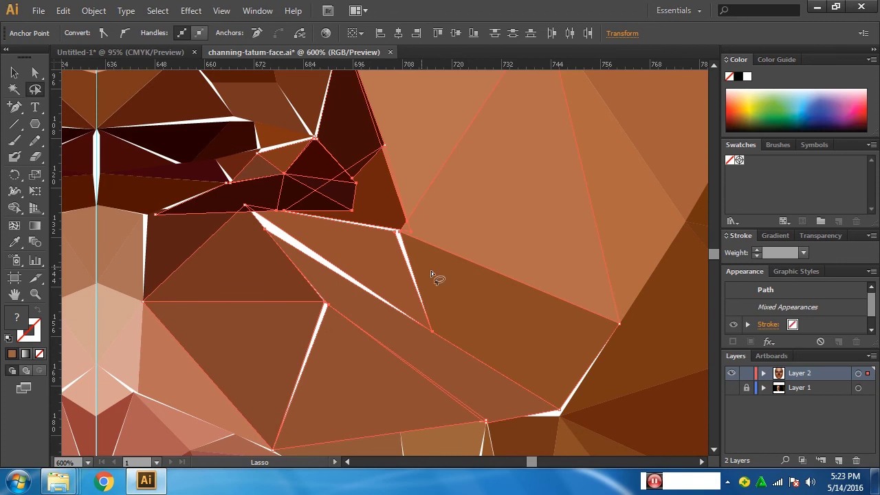
{"action": "scroll", "coordinate": [346, 283], "scroll_direction": "up", "scroll_amount": 1}
{"action": "scroll", "coordinate": [372, 303], "scroll_direction": "up", "scroll_amount": 1}
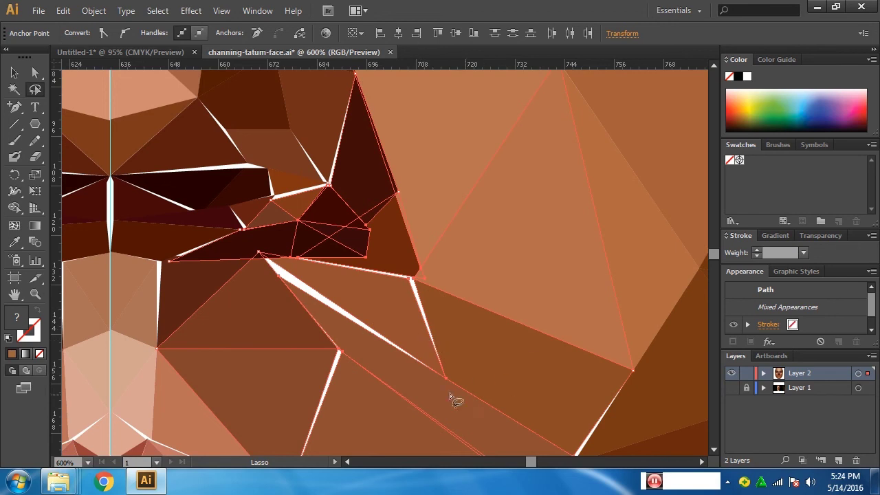
Reselect only the anchors at the gap beside the nose and average them into one point
{"action": "left_click", "coordinate": [426, 393]}
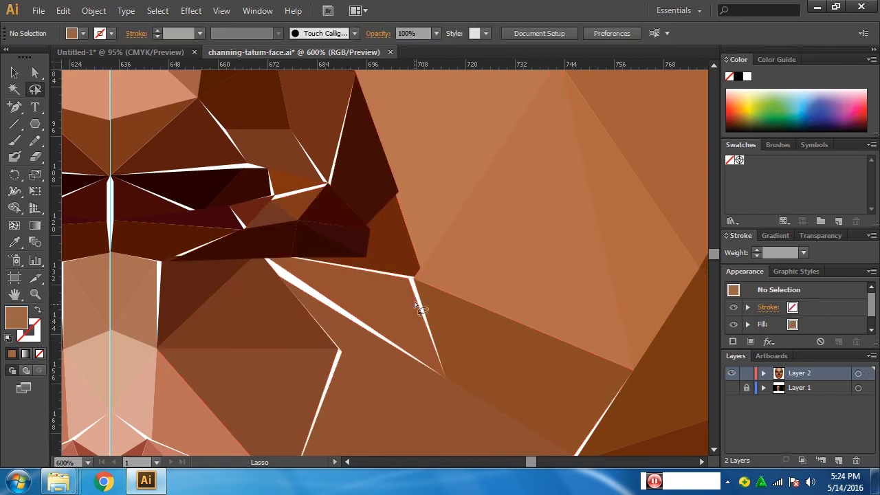
{"action": "mouse_move", "coordinate": [403, 293]}
{"action": "left_mouse_down"}
{"action": "mouse_move", "coordinate": [433, 275]}
{"action": "mouse_move", "coordinate": [408, 294]}
{"action": "left_mouse_up"}
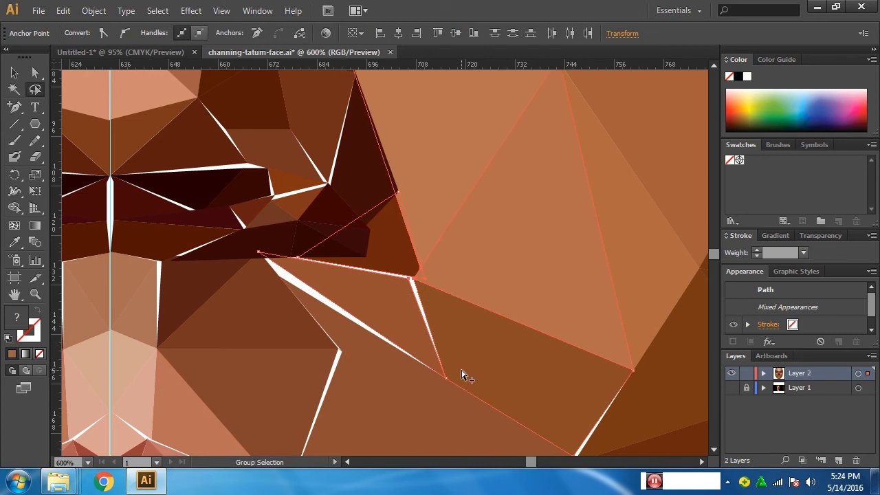
{"action": "key", "text": "ctrl+alt+j"}
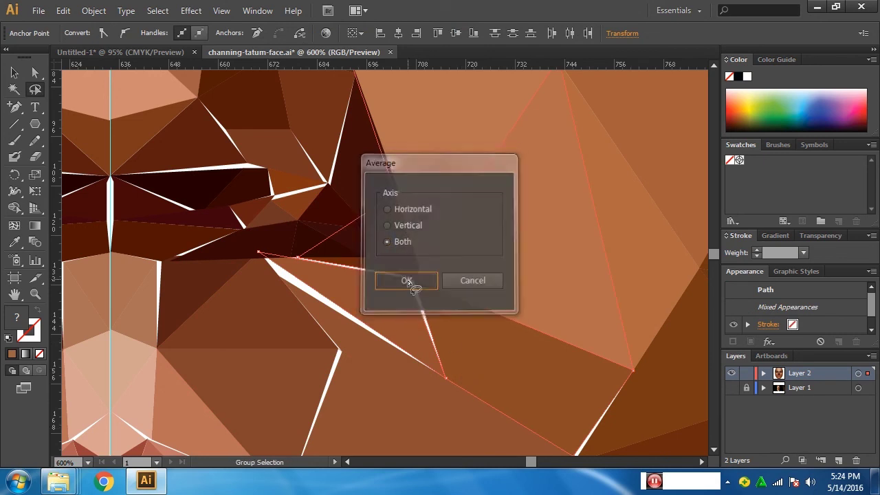
{"action": "left_click", "coordinate": [417, 284]}
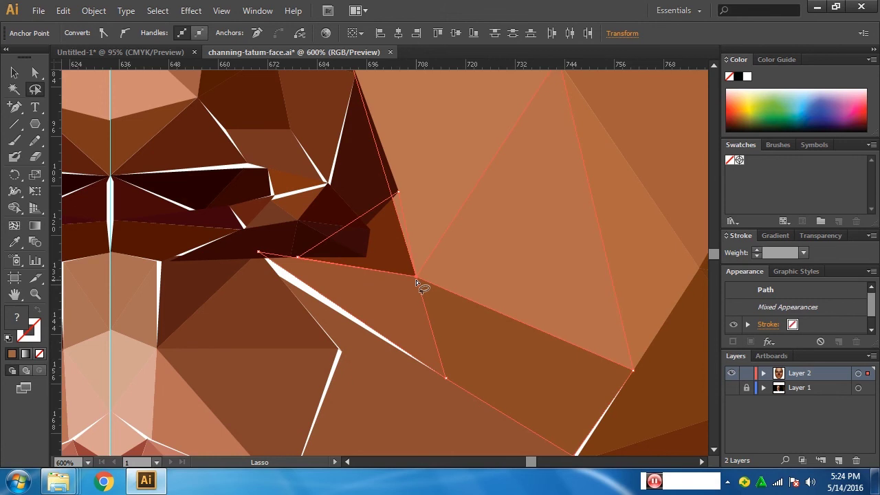
{"action": "left_click", "coordinate": [33, 69]}
Test-drag the cheek facet, undo the move, and zoom out to show the whole face
{"action": "left_click", "coordinate": [474, 275]}
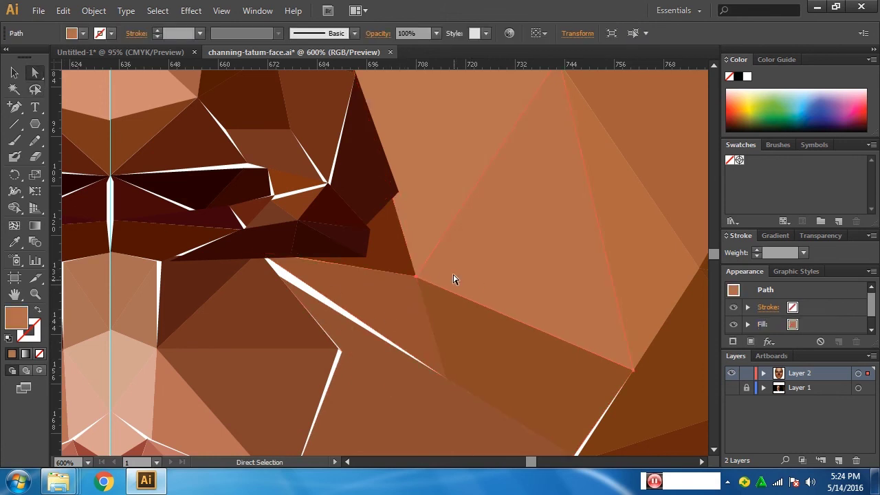
{"action": "left_click_drag", "start_coordinate": [454, 278], "coordinate": [502, 245]}
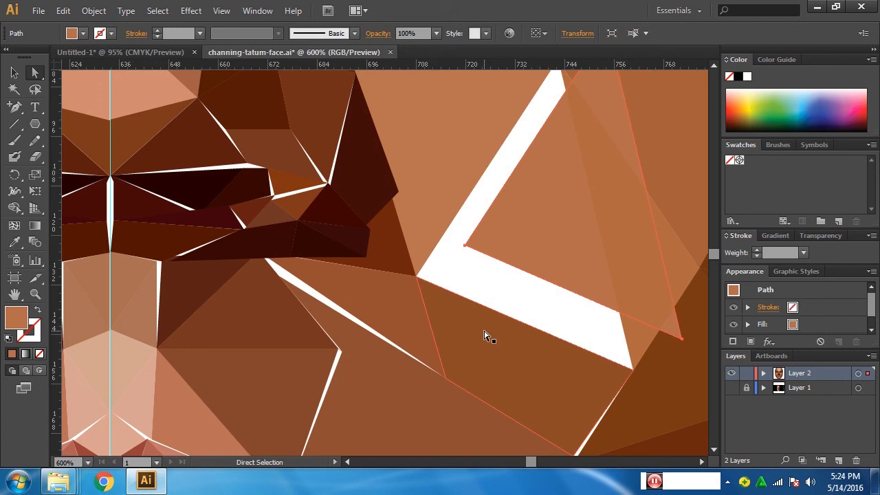
{"action": "key", "text": "ctrl+z"}
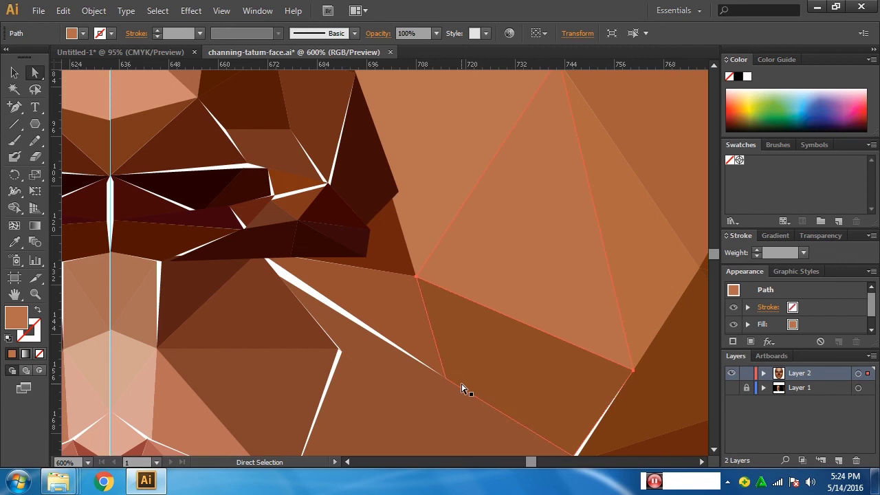
{"action": "key", "text": "ctrl+minus"}
{"action": "key", "text": "ctrl+minus"}
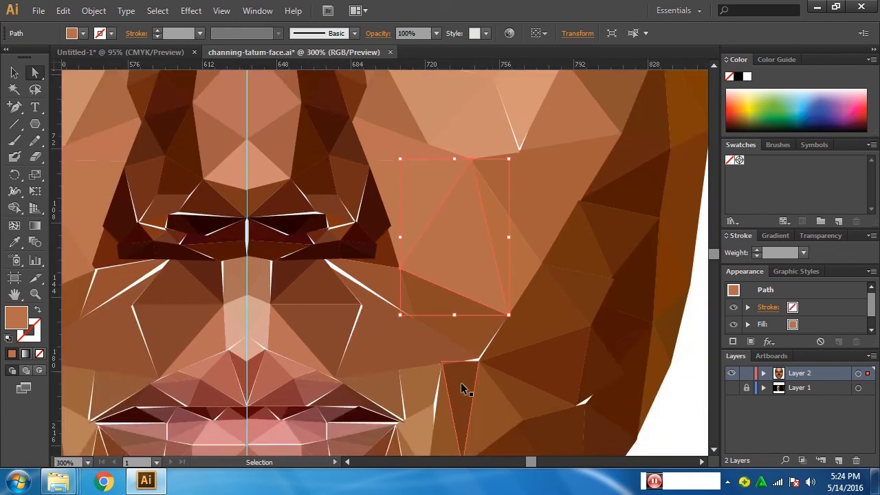
{"action": "key", "text": "ctrl+minus"}
{"action": "key", "text": "ctrl+minus"}
{"action": "key", "text": "ctrl+minus"}
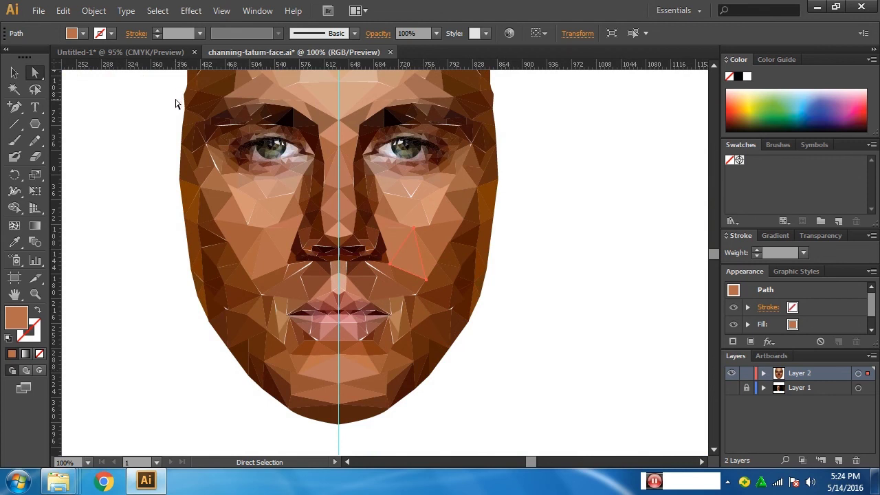
{"action": "left_click", "coordinate": [221, 10]}
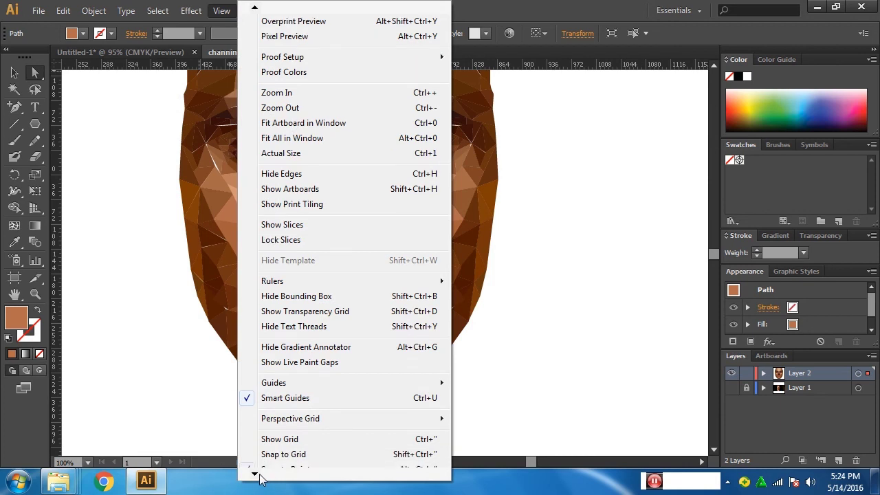
{"action": "mouse_move", "coordinate": [254, 474]}
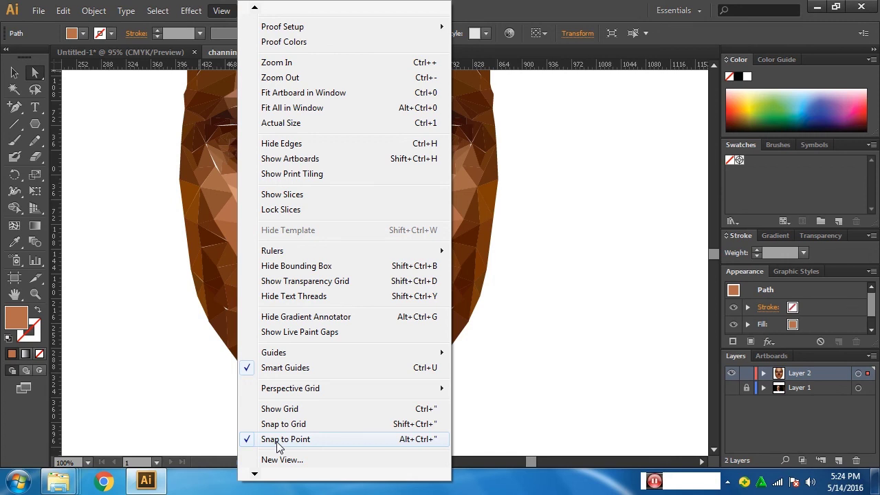
Draw a Pen-tool triangle on the empty canvas left of the chin
{"action": "left_click", "coordinate": [499, 7]}
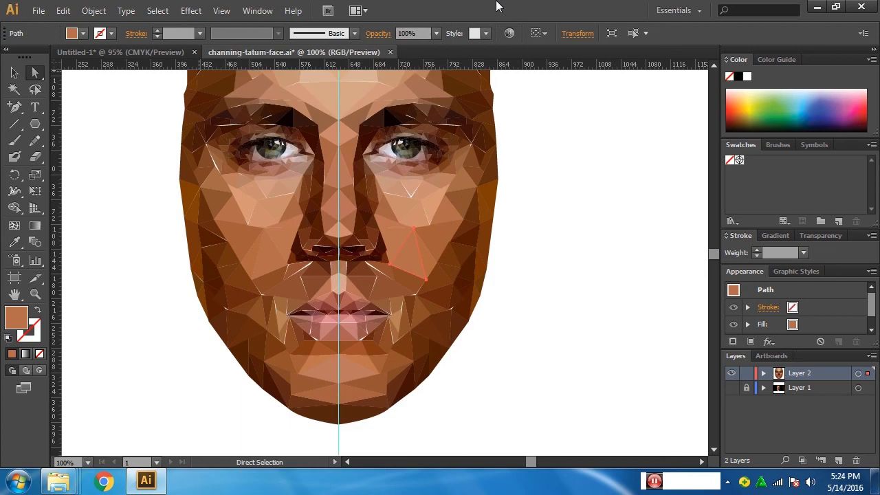
{"action": "left_click_drag", "start_coordinate": [124, 295], "coordinate": [186, 179]}
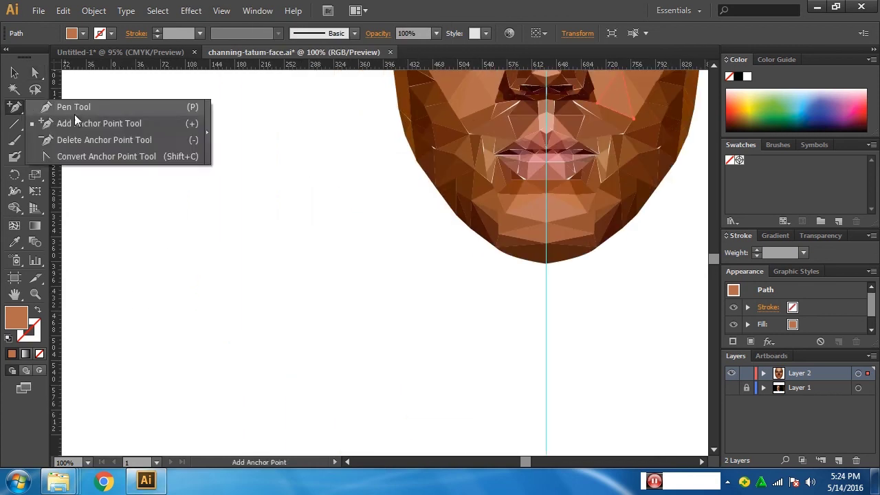
{"action": "left_click_drag", "start_coordinate": [21, 115], "coordinate": [69, 106]}
{"action": "left_click", "coordinate": [158, 282]}
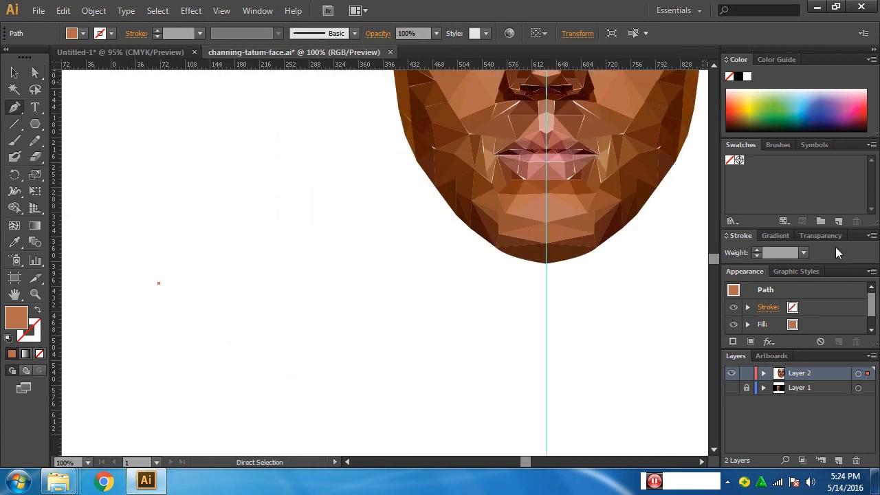
{"action": "left_click", "coordinate": [755, 250]}
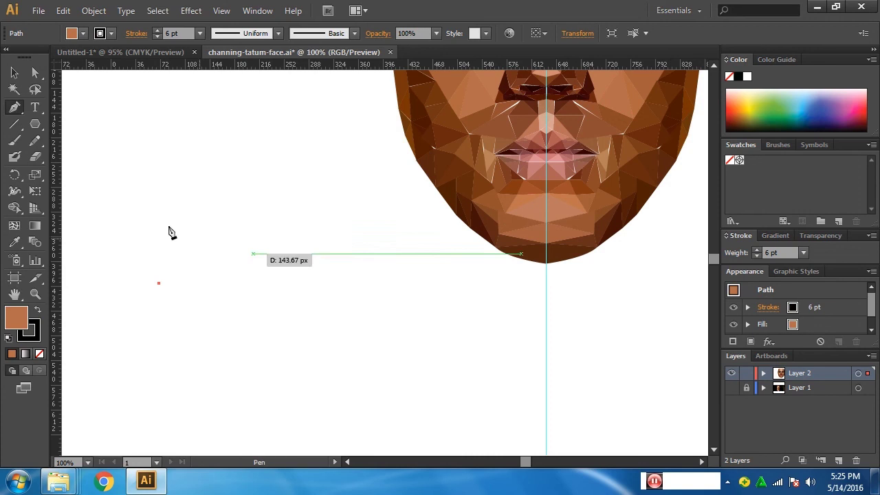
{"action": "left_click", "coordinate": [264, 154]}
{"action": "left_click", "coordinate": [279, 397]}
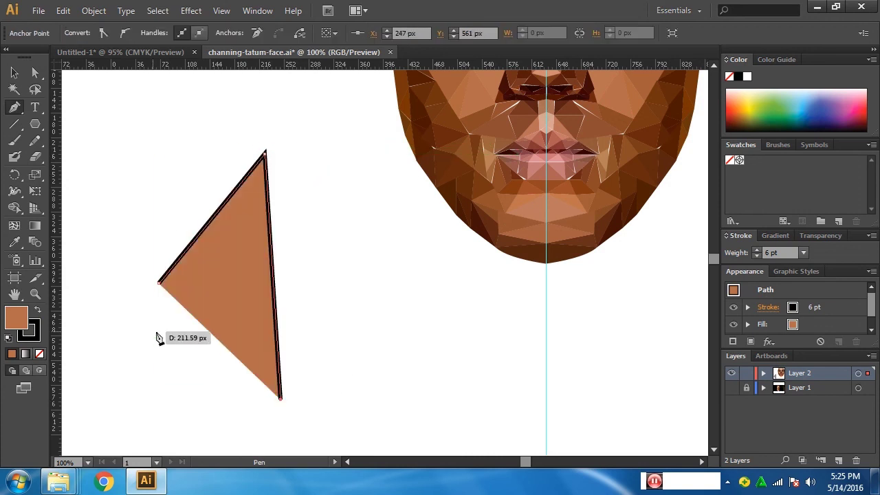
Remove the triangle's fill and end its path just below the left corner, leaving a gap
{"action": "key", "text": "ctrl+plus"}
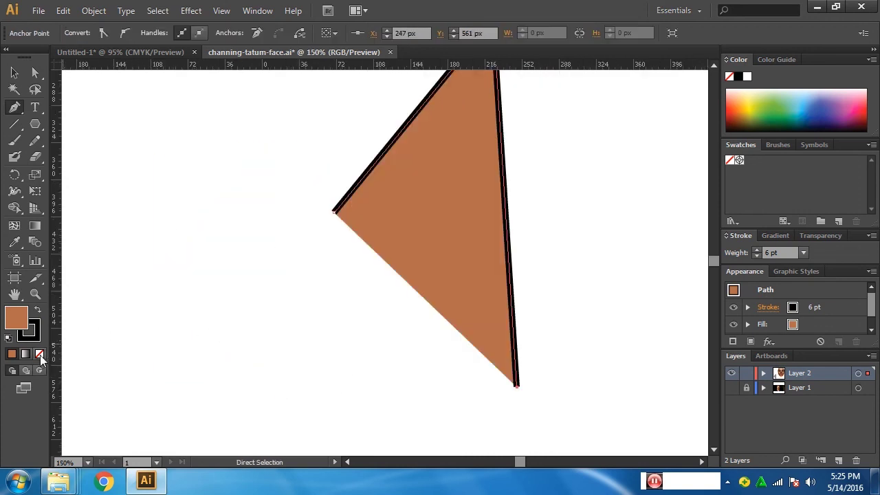
{"action": "left_click", "coordinate": [40, 355]}
{"action": "key", "text": "ctrl+plus"}
{"action": "key", "text": "ctrl+plus"}
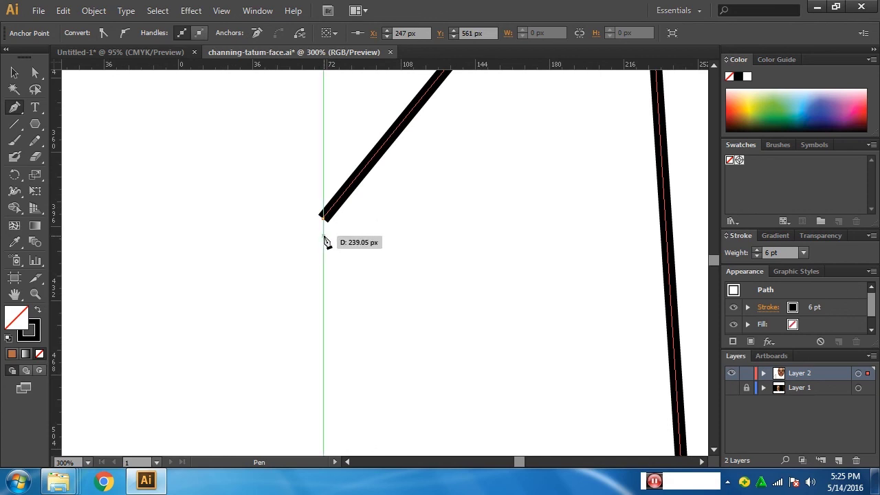
{"action": "left_click", "coordinate": [323, 237]}
{"action": "left_click", "coordinate": [35, 72]}
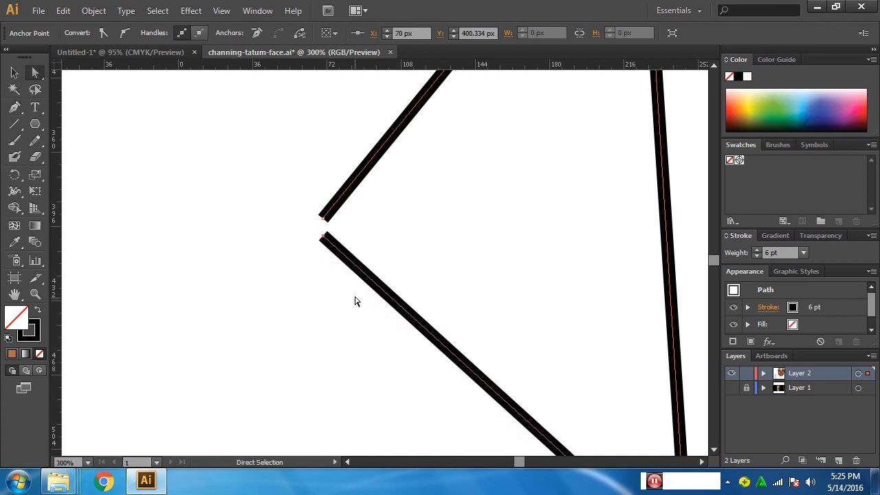
Drag the loose path end up toward the left corner and zoom in closely on the gap
{"action": "left_click_drag", "start_coordinate": [324, 237], "coordinate": [327, 221]}
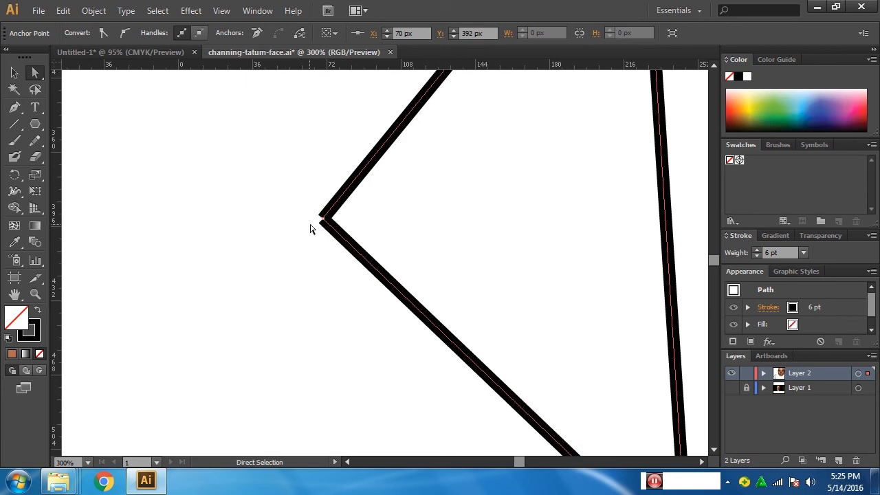
{"action": "mouse_move", "coordinate": [323, 224]}
{"action": "left_mouse_down"}
{"action": "mouse_move", "coordinate": [319, 213]}
{"action": "mouse_move", "coordinate": [320, 224]}
{"action": "left_mouse_up"}
{"action": "key", "text": "z"}
{"action": "left_click", "coordinate": [346, 241]}
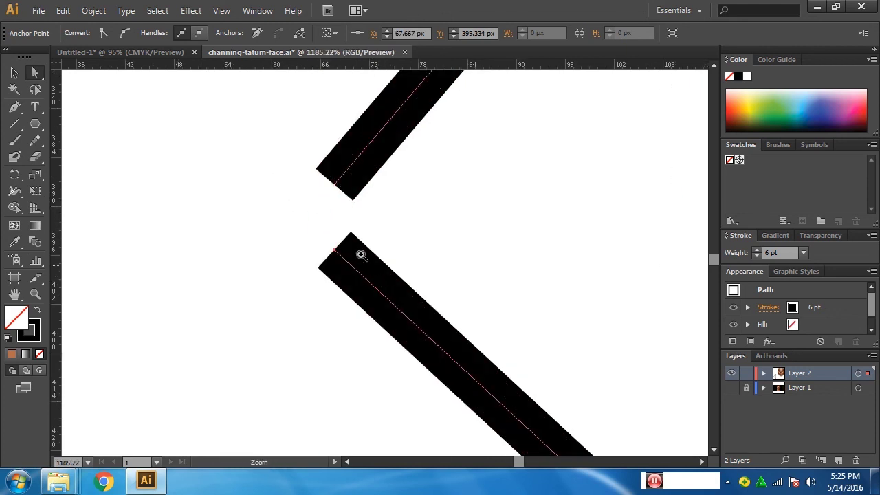
{"action": "left_click", "coordinate": [403, 247]}
{"action": "left_click", "coordinate": [374, 268]}
{"action": "scroll", "coordinate": [373, 268], "scroll_direction": "down", "scroll_amount": 1}
Snap the lower path end onto the corner anchor so both ends meet
{"action": "key", "text": "a"}
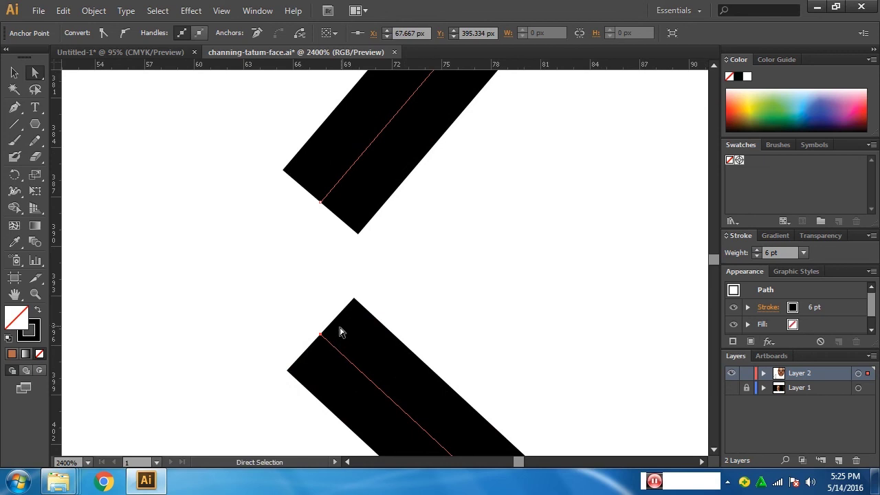
{"action": "mouse_move", "coordinate": [321, 337]}
{"action": "left_mouse_down"}
{"action": "mouse_move", "coordinate": [322, 206]}
{"action": "mouse_move", "coordinate": [329, 210]}
{"action": "left_mouse_up"}
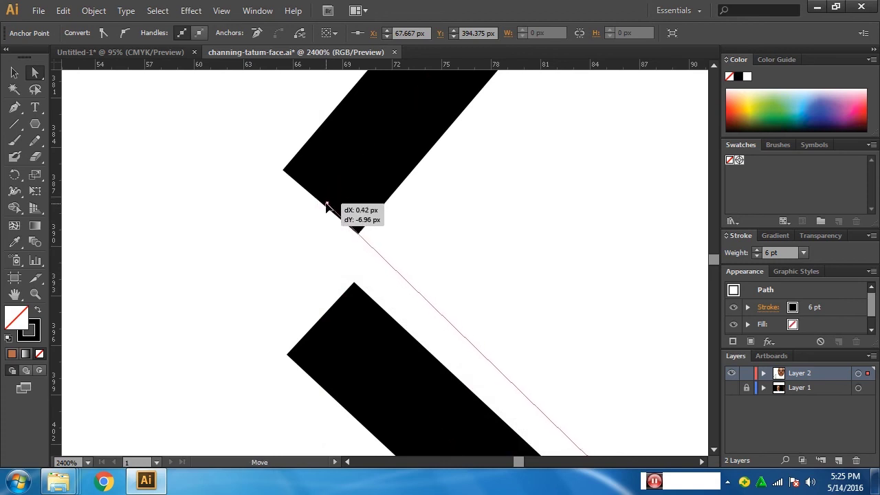
{"action": "left_click_drag", "start_coordinate": [329, 211], "coordinate": [323, 208]}
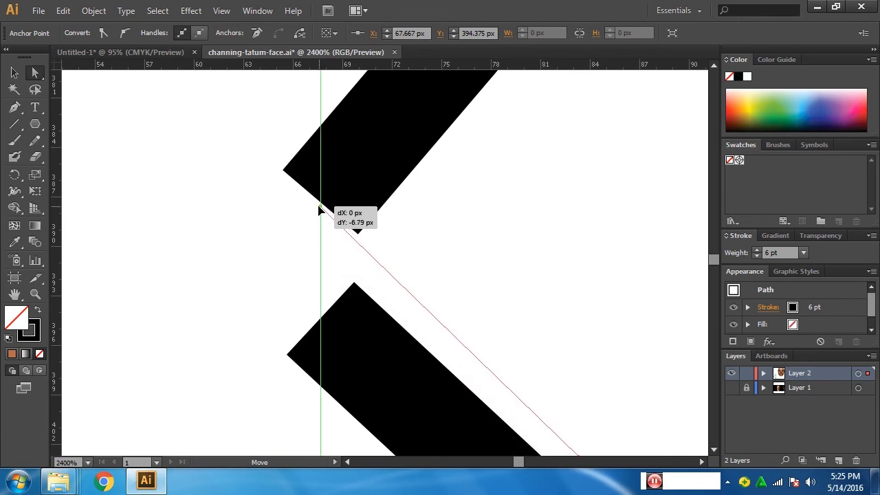
{"action": "left_click_drag", "start_coordinate": [323, 208], "coordinate": [321, 207]}
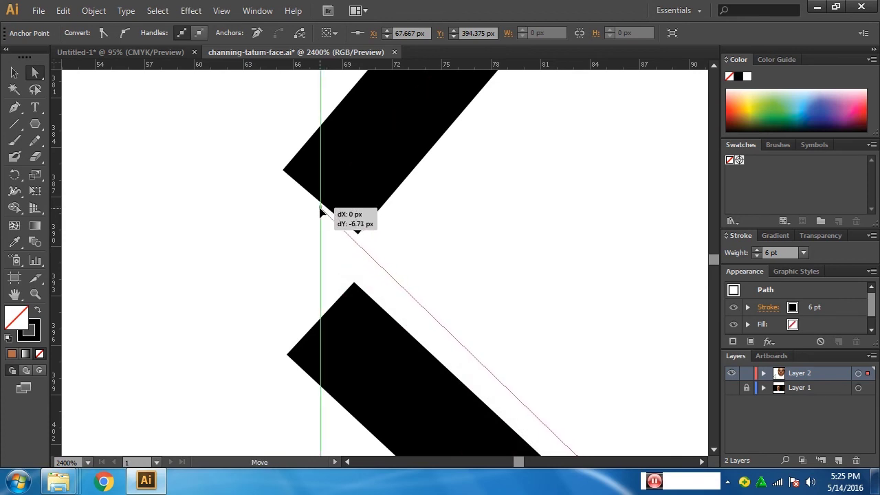
{"action": "left_click_drag", "start_coordinate": [321, 203], "coordinate": [320, 204]}
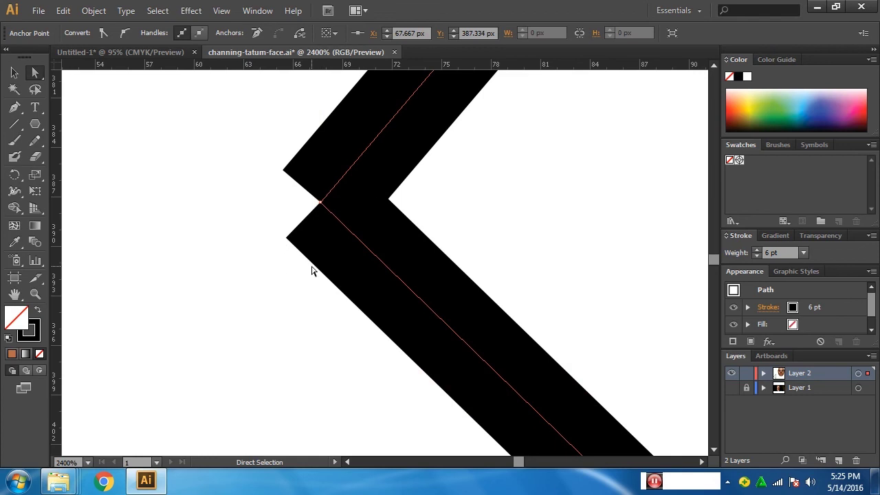
Turn off Snap to Point and nudge the corner anchor without point snapping
{"action": "left_click", "coordinate": [231, 13]}
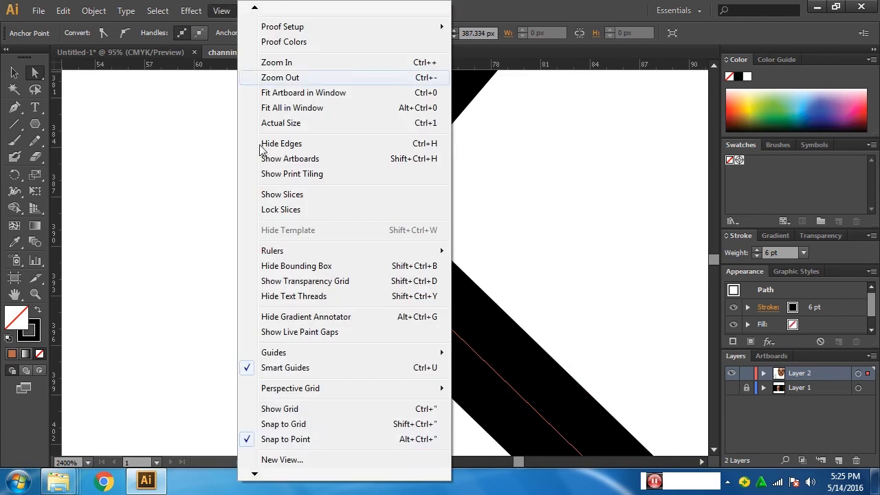
{"action": "left_click", "coordinate": [294, 446]}
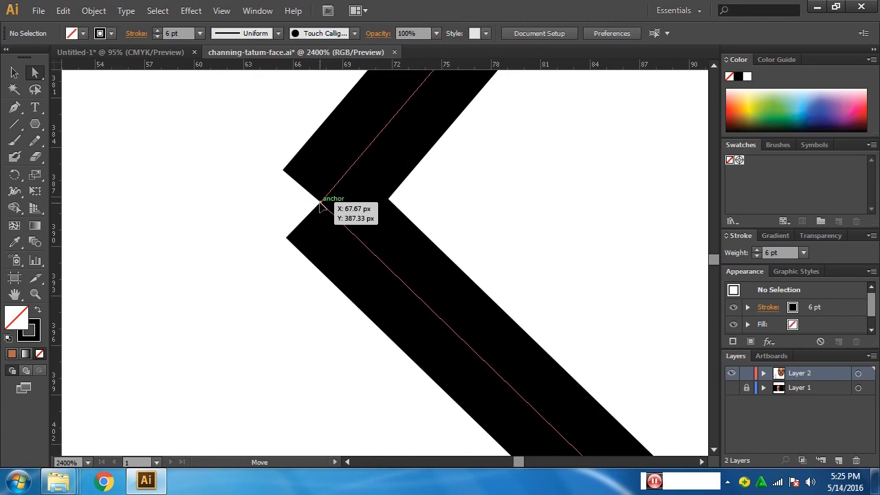
{"action": "mouse_move", "coordinate": [320, 203]}
{"action": "left_mouse_down"}
{"action": "mouse_move", "coordinate": [304, 256]}
{"action": "mouse_move", "coordinate": [310, 191]}
{"action": "mouse_move", "coordinate": [325, 207]}
{"action": "mouse_move", "coordinate": [312, 195]}
{"action": "left_mouse_up"}
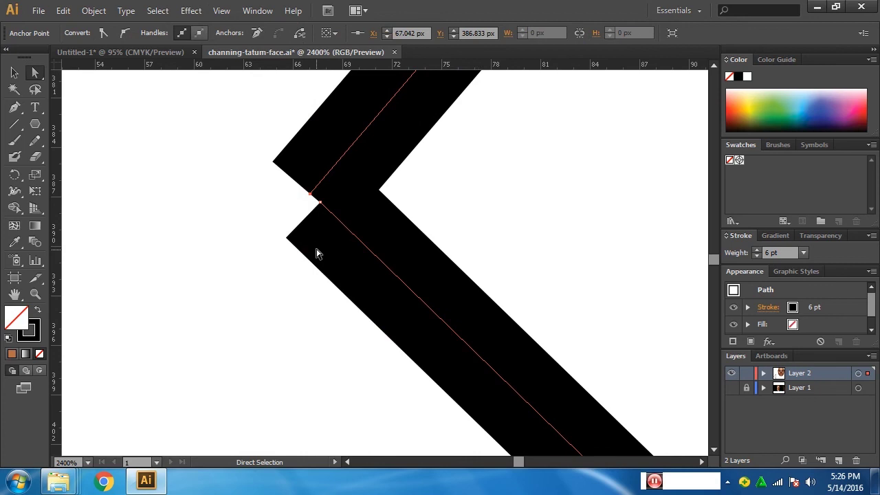
Enable Snap to Grid and zoom out to see the whole triangle
{"action": "left_click", "coordinate": [221, 11]}
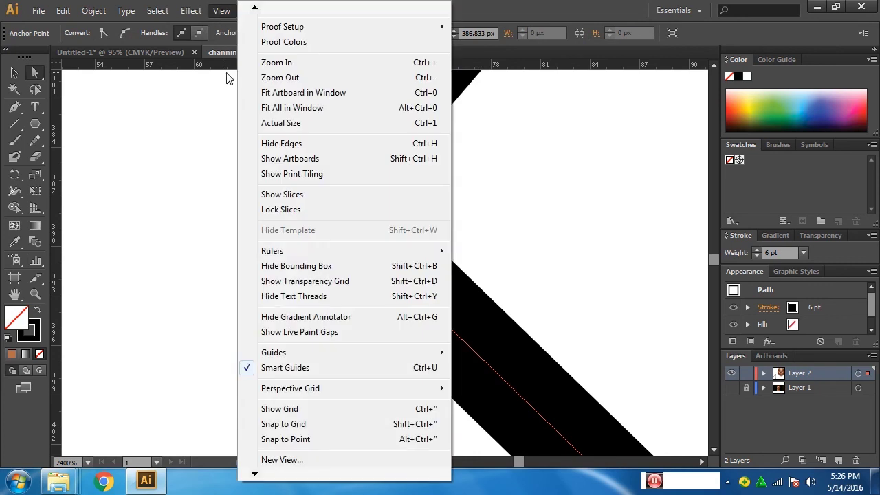
{"action": "left_click", "coordinate": [291, 424]}
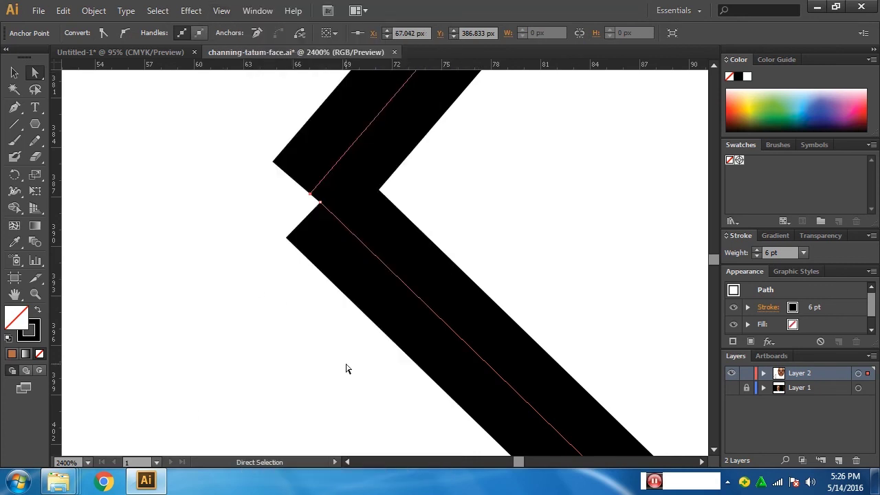
{"action": "key", "text": "ctrl"}
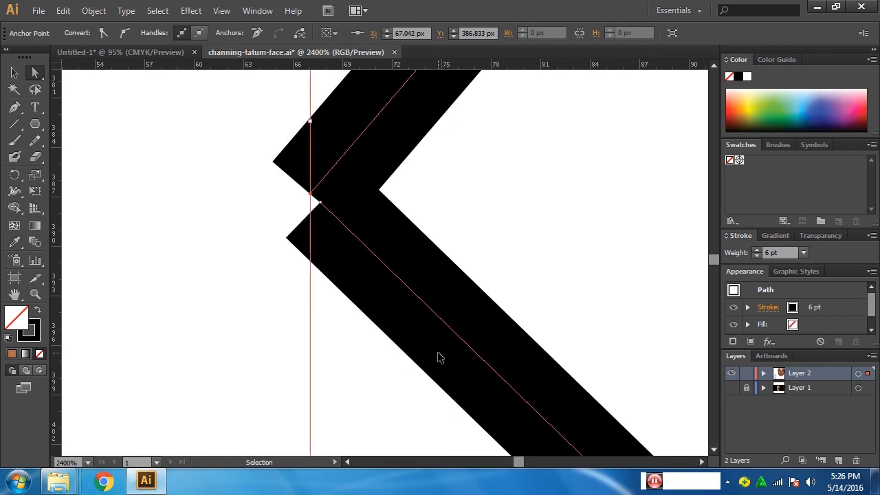
{"action": "key", "text": "ctrl+minus"}
{"action": "key", "text": "ctrl+minus"}
{"action": "key", "text": "ctrl+minus"}
{"action": "key", "text": "ctrl+minus"}
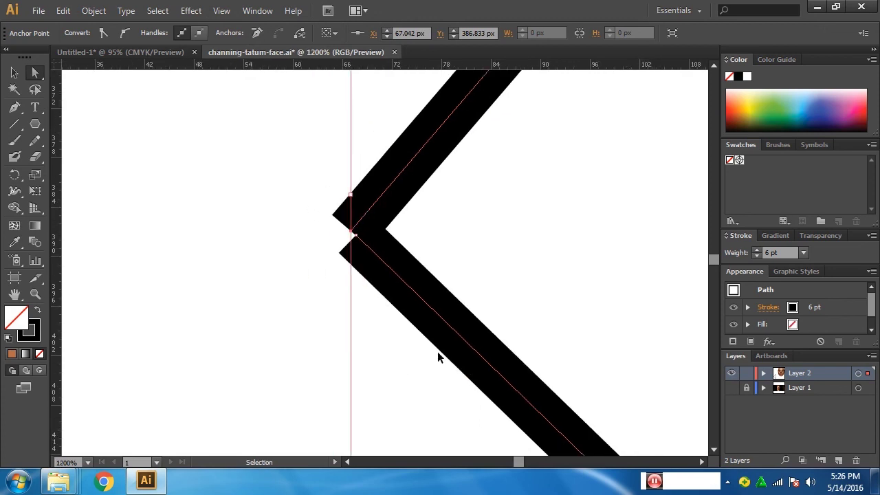
{"action": "key", "text": "ctrl+minus"}
{"action": "key", "text": "ctrl+minus"}
{"action": "key", "text": "ctrl+minus"}
{"action": "key", "text": "ctrl+minus"}
{"action": "key", "text": "ctrl+minus"}
{"action": "key", "text": "ctrl+minus"}
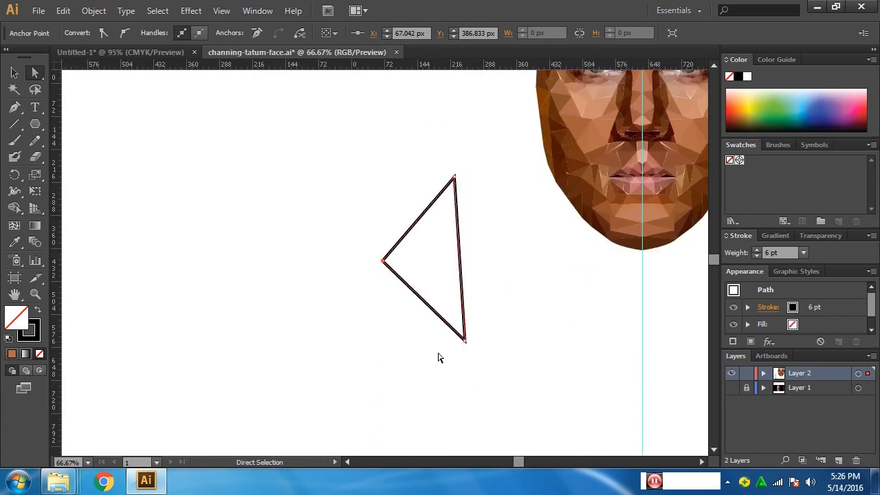
{"action": "left_click", "coordinate": [220, 11]}
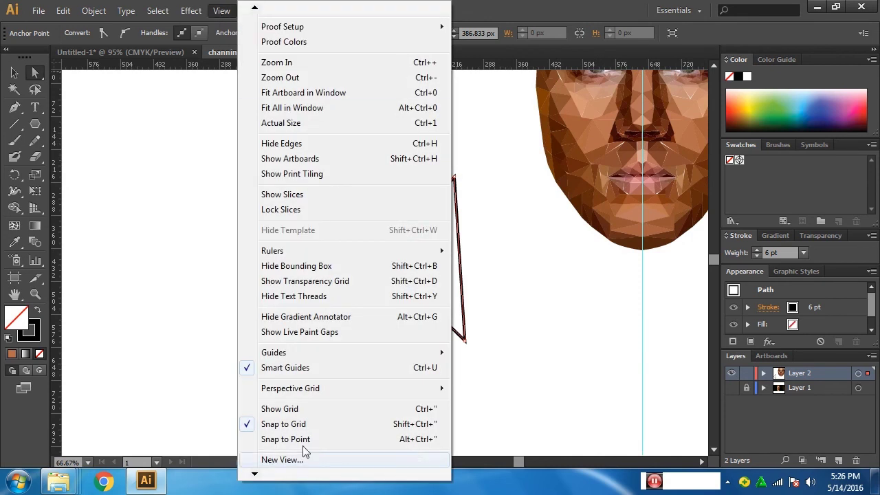
Show the grid and zoom in on the triangle's left corner
{"action": "left_click", "coordinate": [305, 409]}
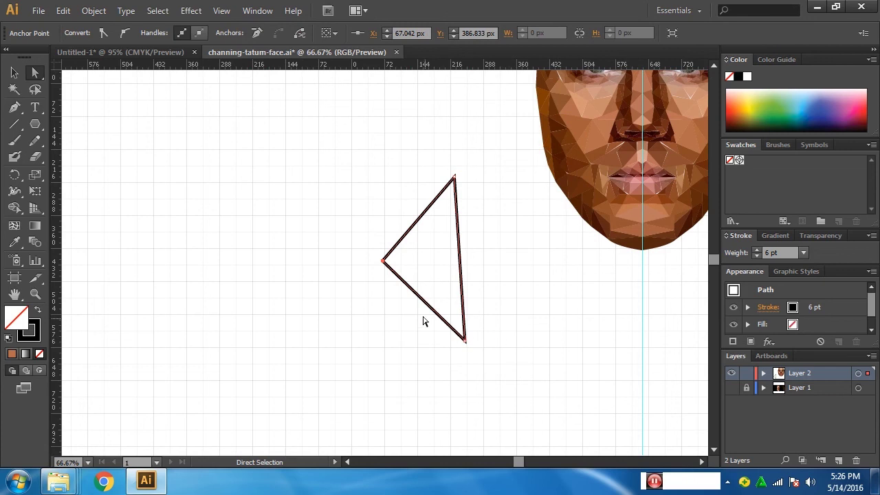
{"action": "key", "text": "ctrl+plus"}
{"action": "key", "text": "ctrl+plus"}
{"action": "key", "text": "ctrl+plus"}
{"action": "left_click_drag", "start_coordinate": [289, 202], "coordinate": [345, 294]}
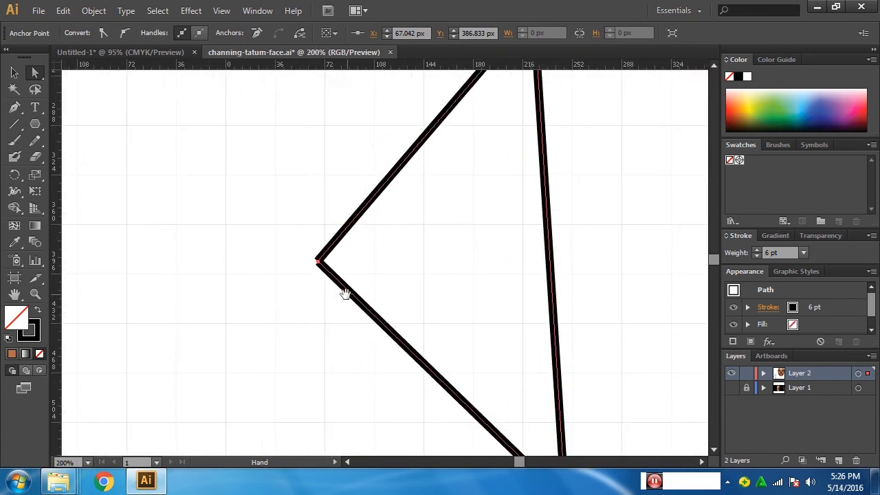
{"action": "key", "text": "ctrl+plus"}
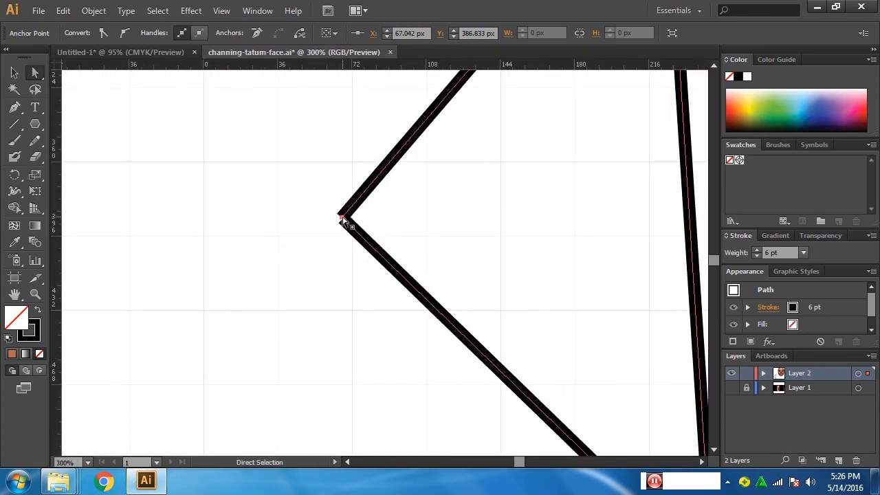
Drag the triangle's end anchors onto grid points, then select the triangle and undo the stray lower-left segment
{"action": "mouse_move", "coordinate": [341, 218]}
{"action": "left_mouse_down"}
{"action": "mouse_move", "coordinate": [377, 198]}
{"action": "mouse_move", "coordinate": [392, 220]}
{"action": "mouse_move", "coordinate": [355, 180]}
{"action": "left_mouse_up"}
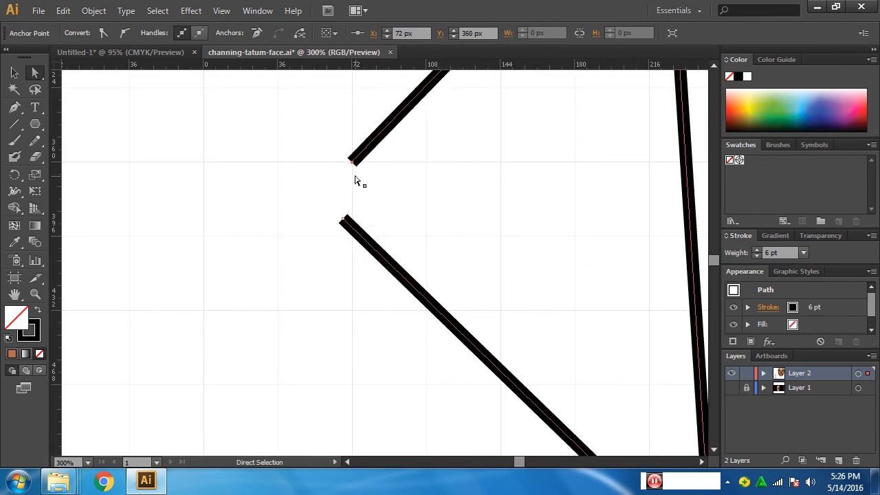
{"action": "mouse_move", "coordinate": [347, 228]}
{"action": "left_mouse_down"}
{"action": "mouse_move", "coordinate": [354, 322]}
{"action": "mouse_move", "coordinate": [491, 190]}
{"action": "left_mouse_up"}
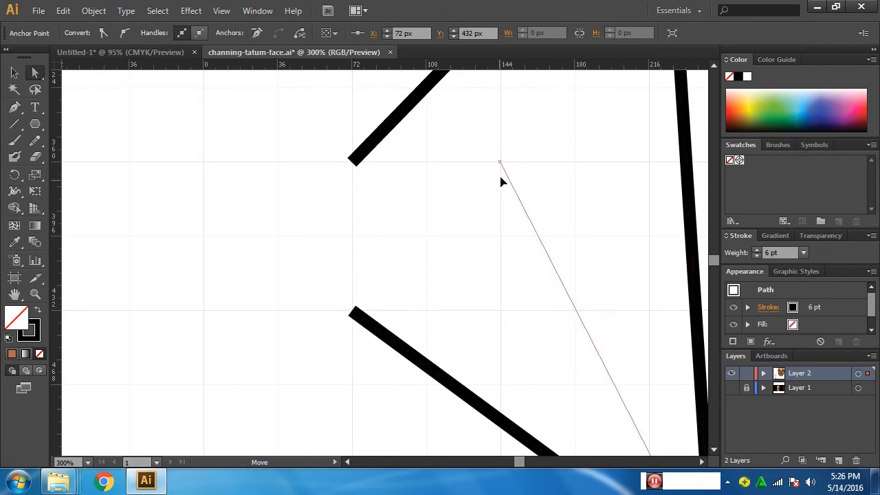
{"action": "mouse_move", "coordinate": [366, 303]}
{"action": "left_mouse_down"}
{"action": "mouse_move", "coordinate": [501, 175]}
{"action": "mouse_move", "coordinate": [353, 313]}
{"action": "left_mouse_up"}
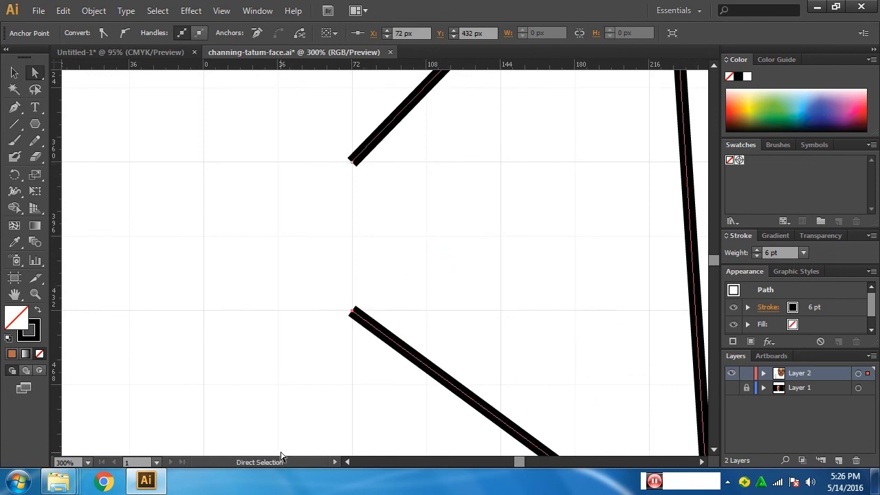
{"action": "left_click_drag", "start_coordinate": [352, 314], "coordinate": [203, 312]}
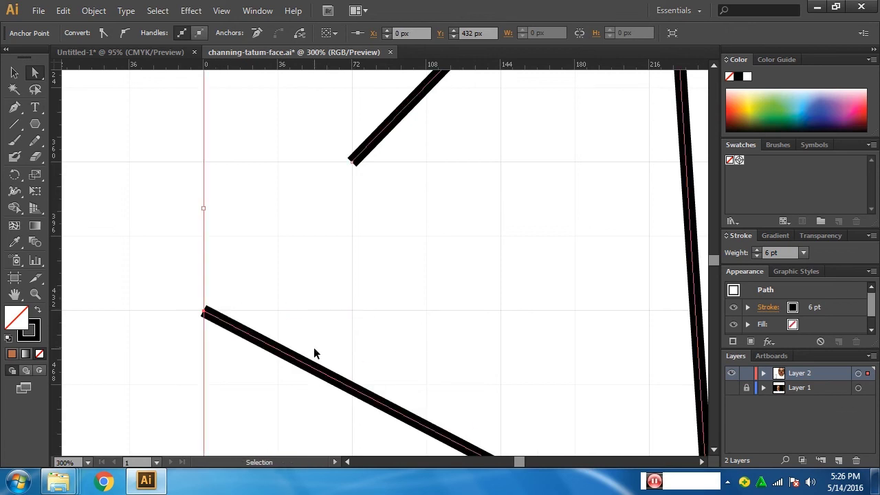
{"action": "key", "text": "ctrl+minus"}
{"action": "key", "text": "ctrl+minus"}
{"action": "key", "text": "ctrl+minus"}
{"action": "key", "text": "ctrl+minus"}
{"action": "key", "text": "ctrl+minus"}
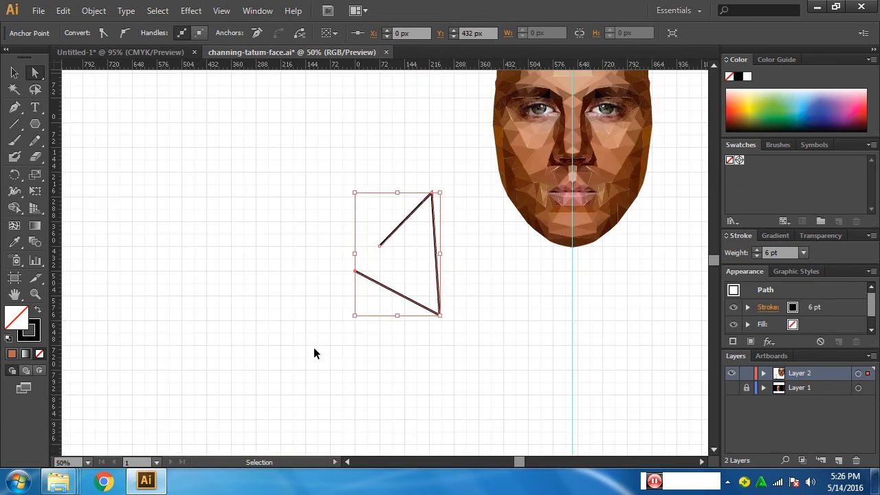
{"action": "left_click", "coordinate": [15, 72]}
{"action": "key", "text": "ctrl+z"}
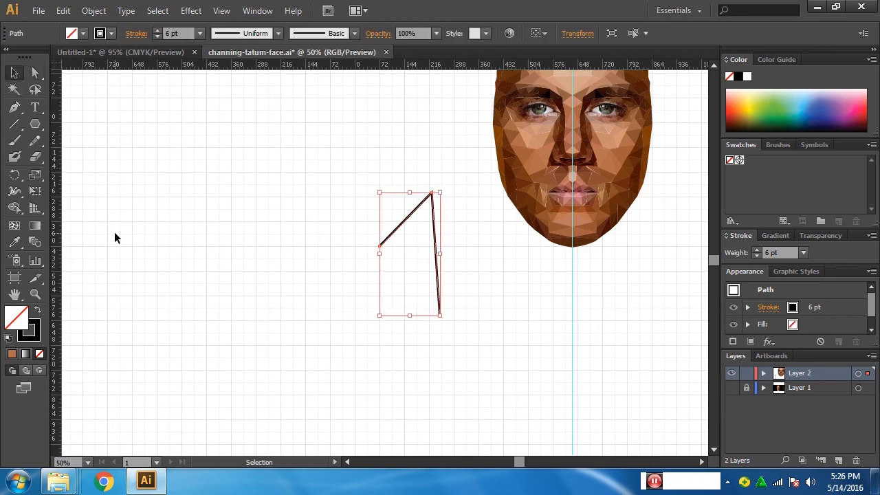
{"action": "key", "text": "Delete"}
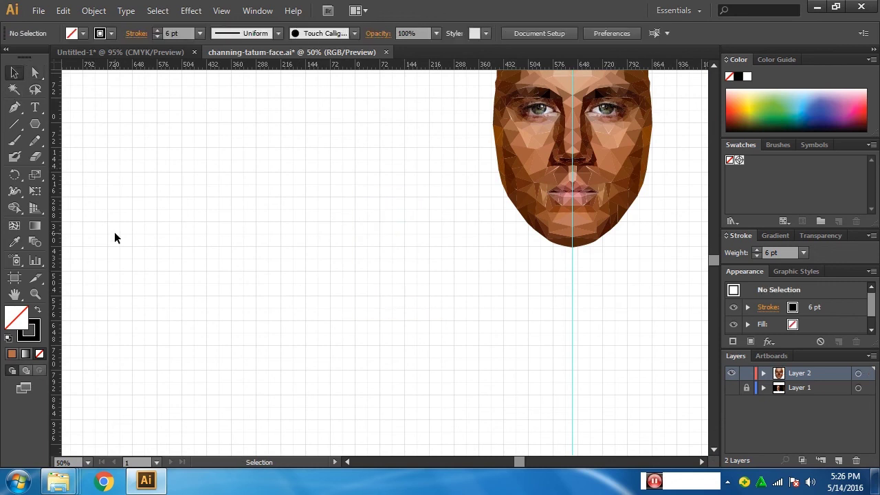
{"action": "scroll", "coordinate": [285, 272], "scroll_direction": "up", "scroll_amount": 1}
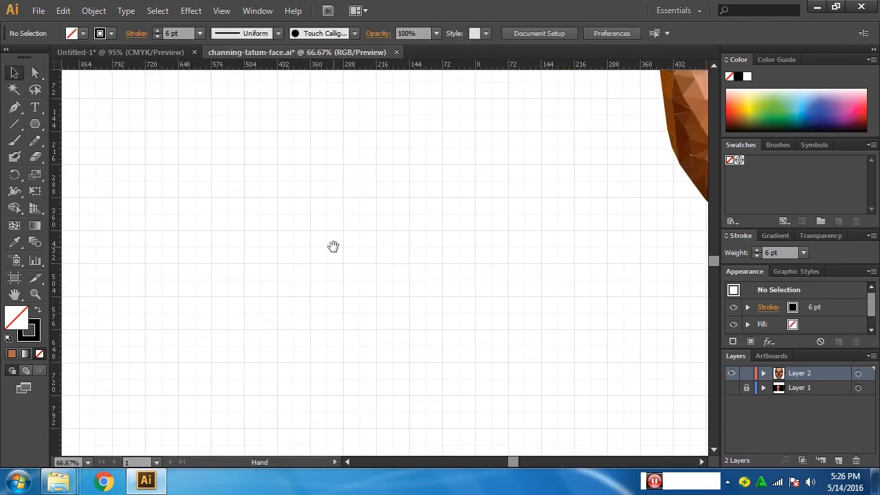
{"action": "left_click", "coordinate": [16, 108]}
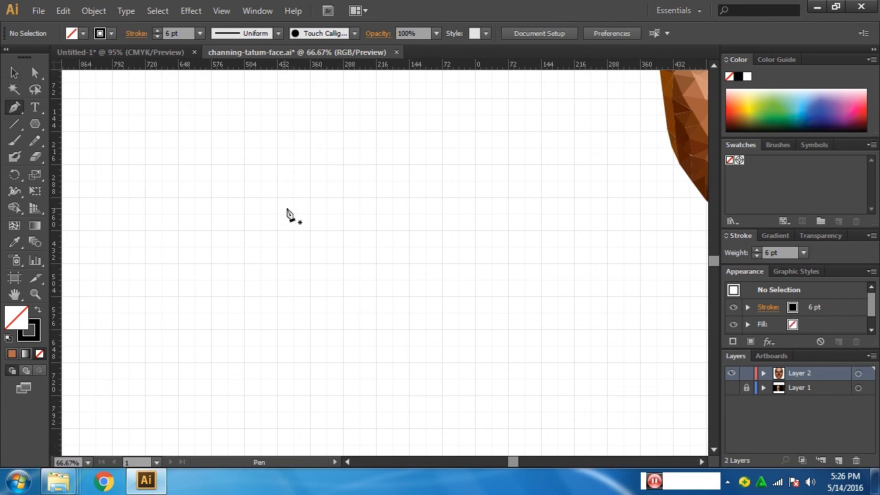
{"action": "scroll", "coordinate": [292, 224], "scroll_direction": "up", "scroll_amount": 2}
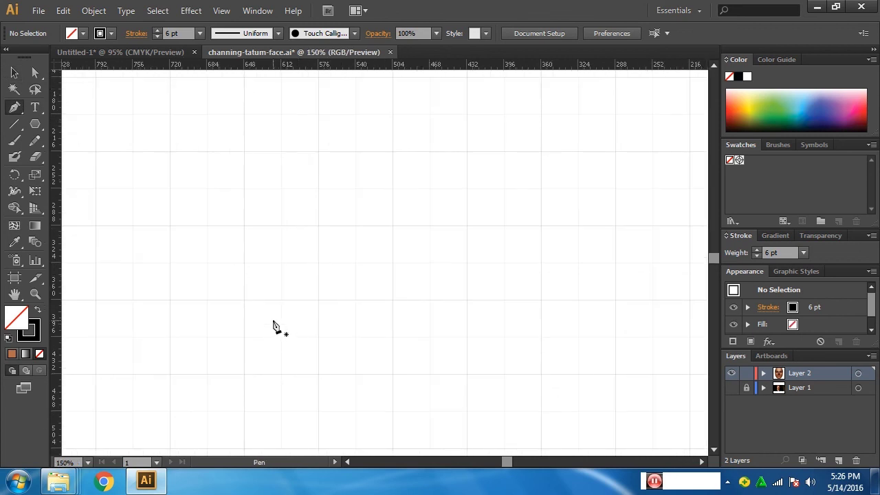
{"action": "key", "text": "space"}
{"action": "scroll", "coordinate": [328, 267], "scroll_direction": "up", "scroll_amount": 1}
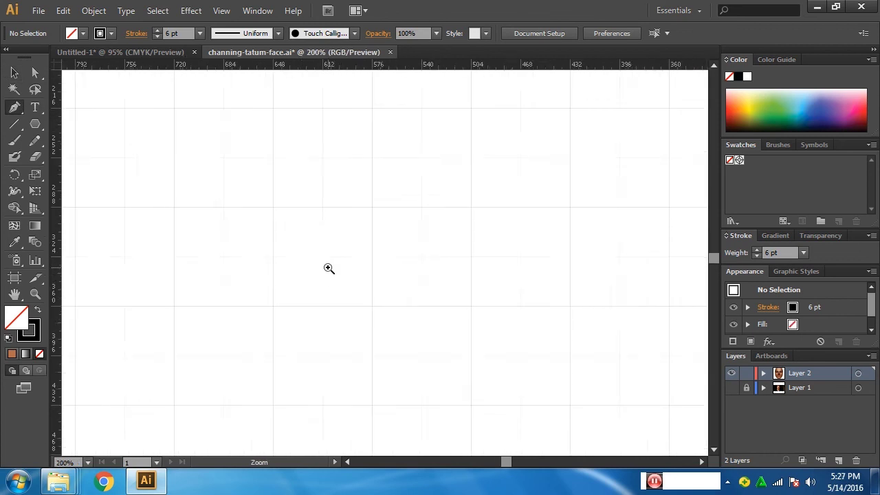
{"action": "scroll", "coordinate": [330, 269], "scroll_direction": "up", "scroll_amount": 1}
{"action": "scroll", "coordinate": [330, 269], "scroll_direction": "up", "scroll_amount": 1}
{"action": "scroll", "coordinate": [315, 263], "scroll_direction": "up", "scroll_amount": 1}
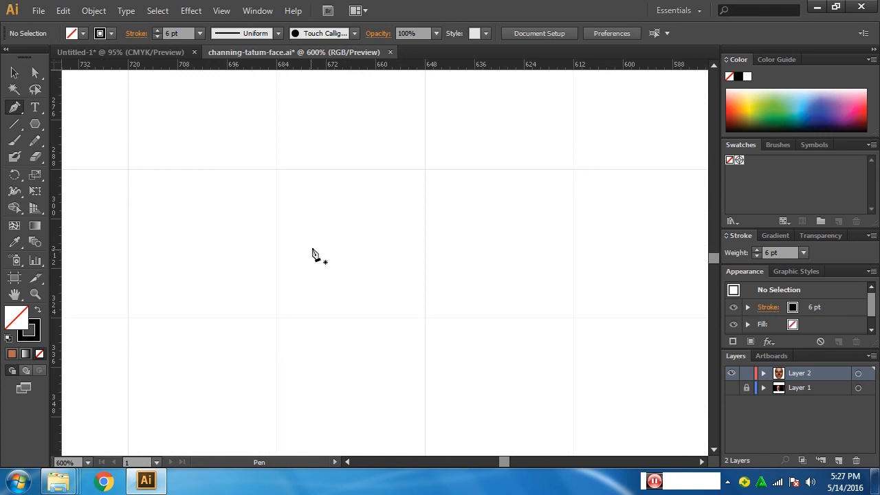
{"action": "left_click", "coordinate": [345, 229]}
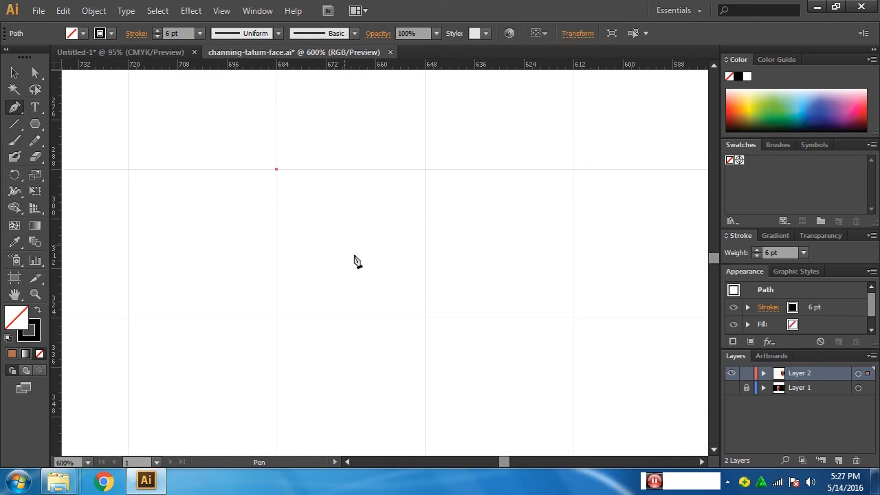
{"action": "left_click_drag", "start_coordinate": [314, 238], "coordinate": [340, 340]}
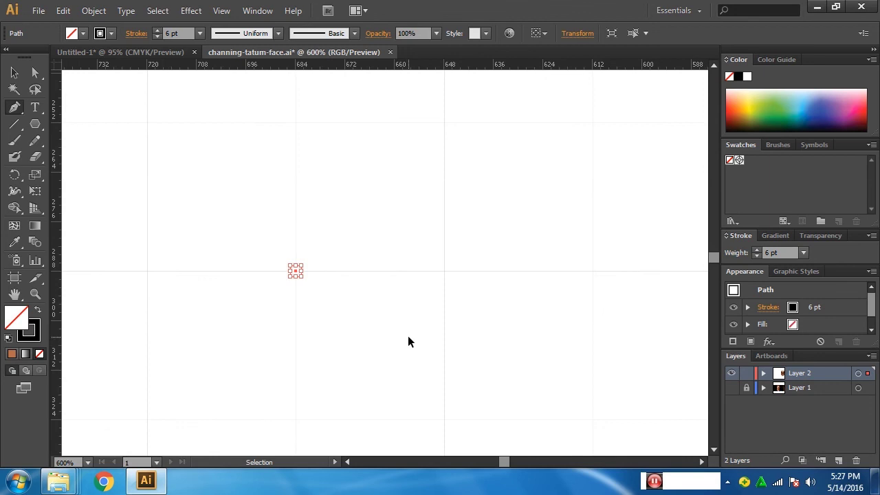
{"action": "key", "text": "ctrl+z"}
{"action": "left_click", "coordinate": [424, 295]}
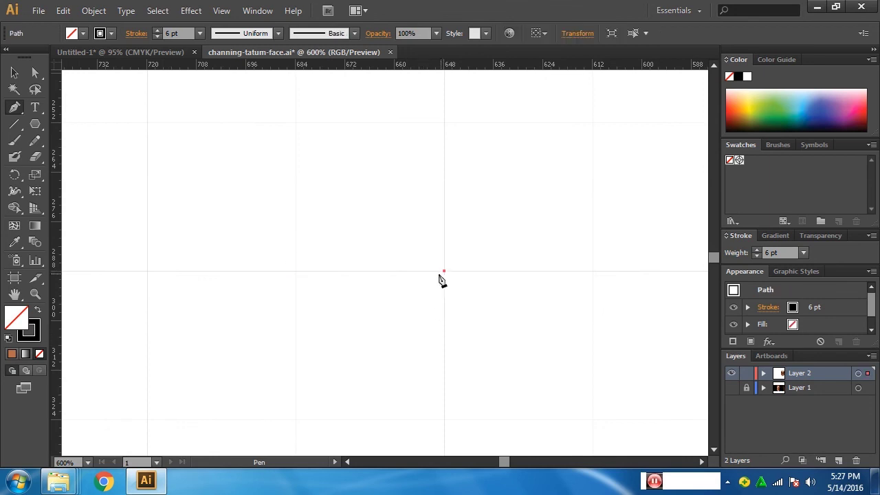
{"action": "scroll", "coordinate": [418, 298], "scroll_direction": "down", "scroll_amount": 3}
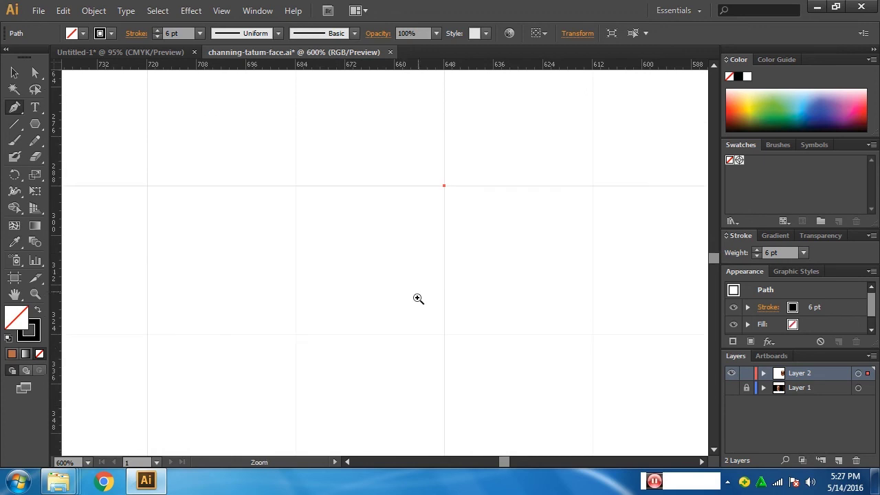
{"action": "key", "text": "ctrl+minus"}
{"action": "left_click", "coordinate": [407, 370], "text": "shift"}
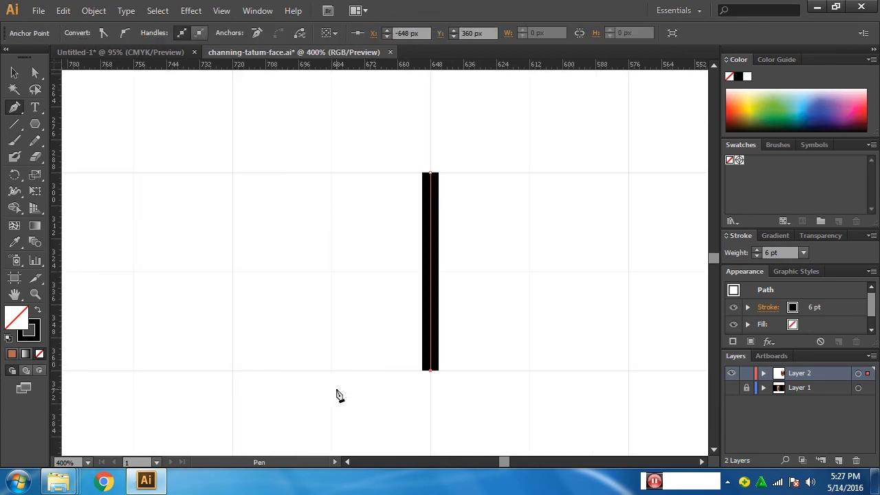
{"action": "left_click", "coordinate": [252, 371], "text": "shift"}
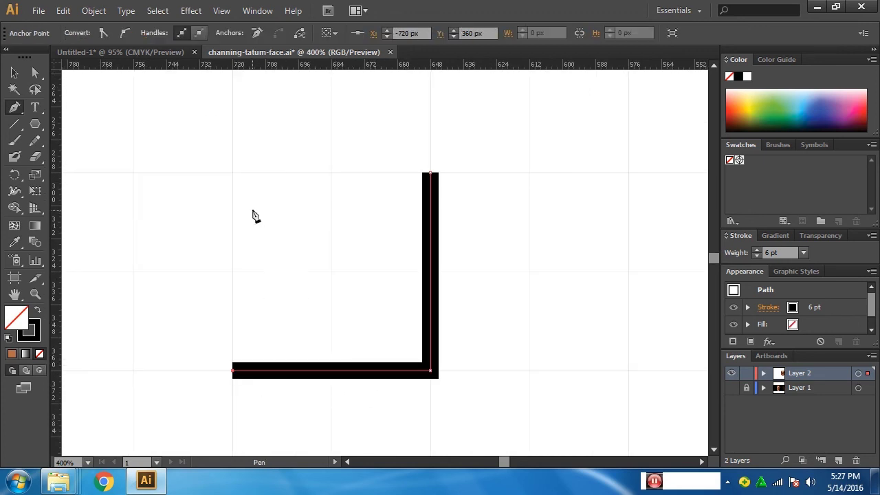
{"action": "left_click", "coordinate": [255, 270], "text": "shift"}
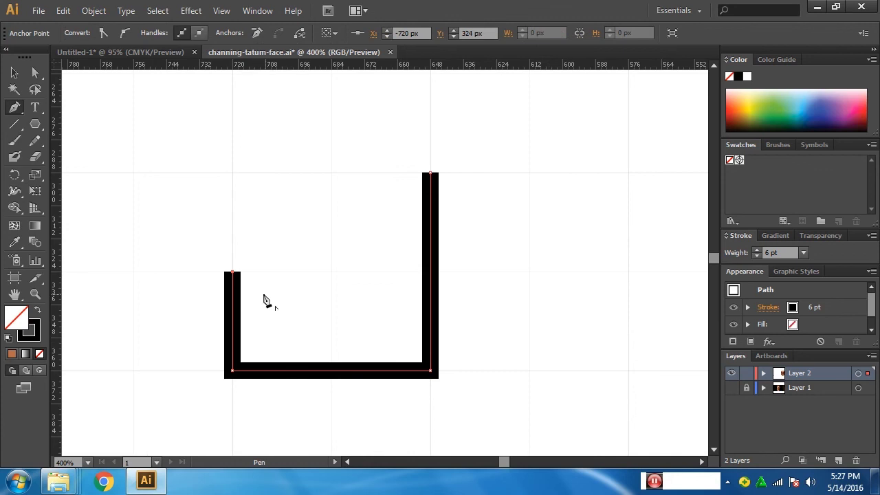
{"action": "left_click", "coordinate": [328, 180], "text": "shift"}
{"action": "left_click", "coordinate": [429, 174]}
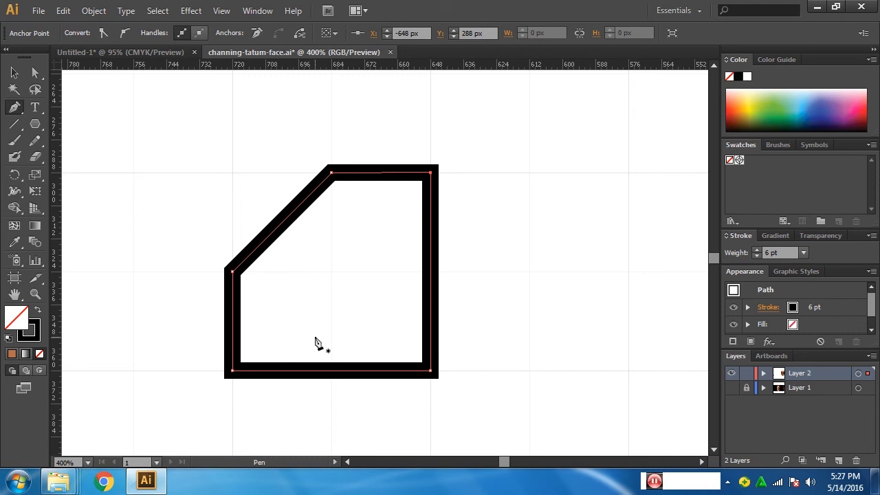
{"action": "left_click", "coordinate": [15, 73]}
{"action": "left_click", "coordinate": [334, 294]}
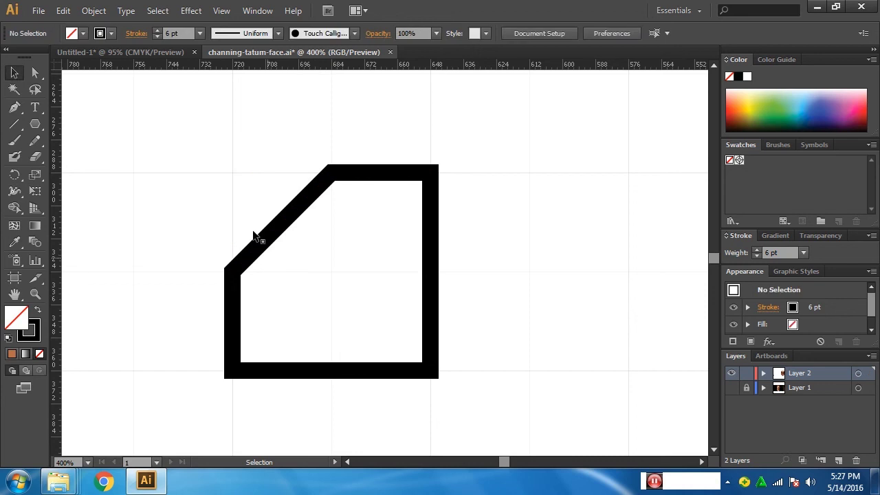
{"action": "left_click", "coordinate": [258, 237]}
{"action": "key", "text": "Delete"}
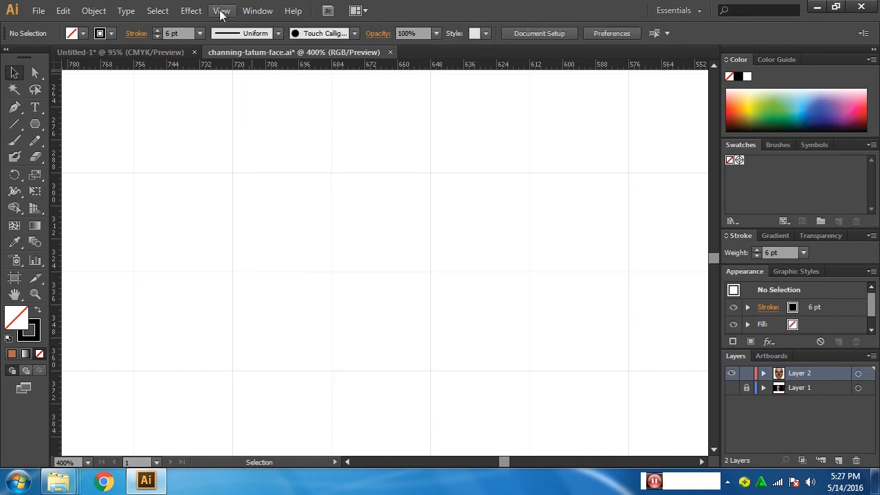
Hide the grid, uncheck Snap to Grid, and zoom out to look for the artwork
{"action": "left_click", "coordinate": [222, 11]}
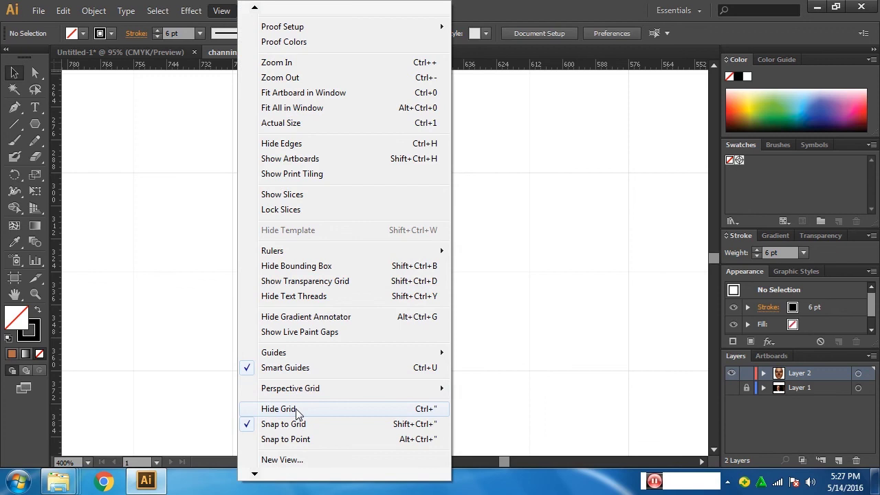
{"action": "left_click", "coordinate": [297, 409]}
{"action": "left_click", "coordinate": [220, 11]}
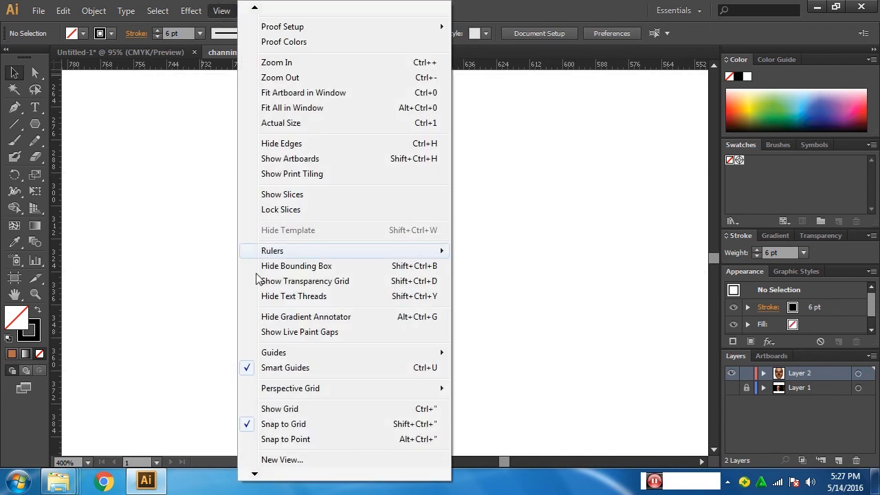
{"action": "left_click", "coordinate": [274, 424]}
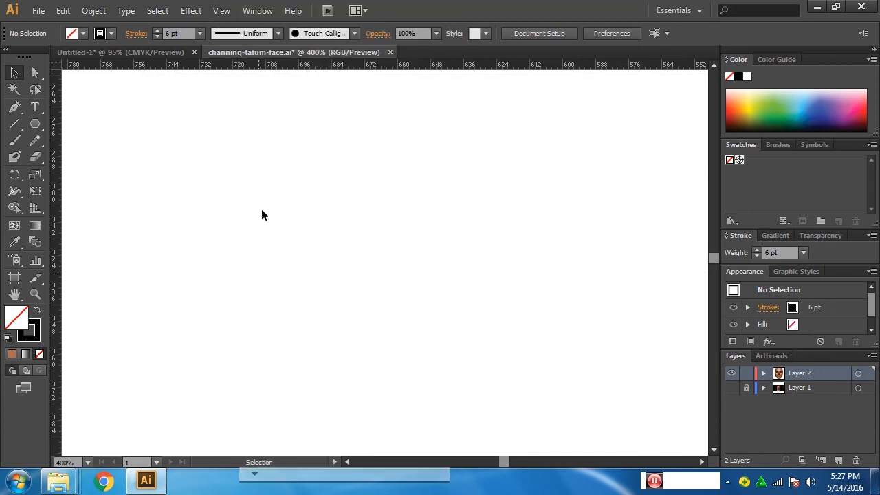
{"action": "left_click", "coordinate": [220, 11]}
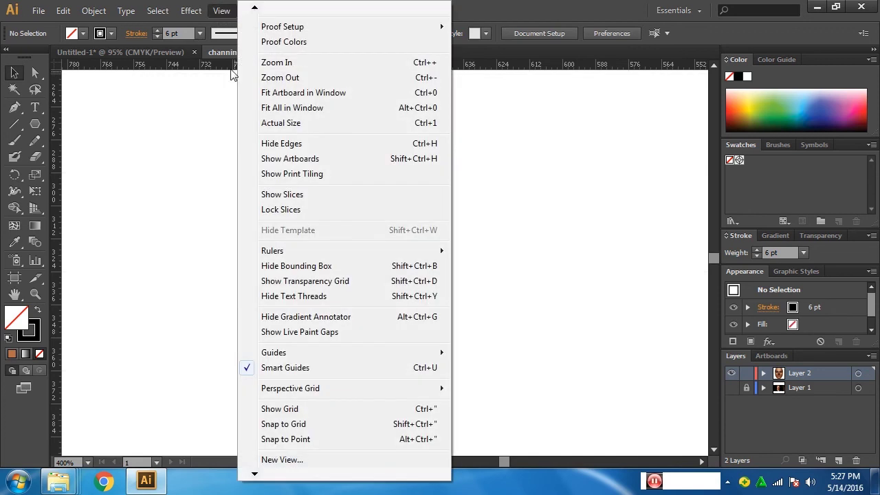
{"action": "left_click", "coordinate": [287, 443]}
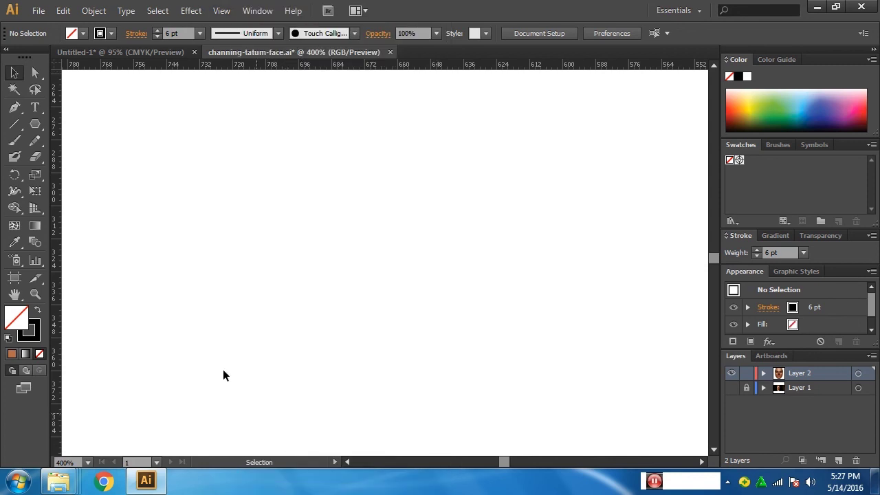
{"action": "key", "text": "ctrl+minus"}
{"action": "key", "text": "ctrl+minus"}
{"action": "key", "text": "ctrl+minus"}
{"action": "key", "text": "ctrl+minus"}
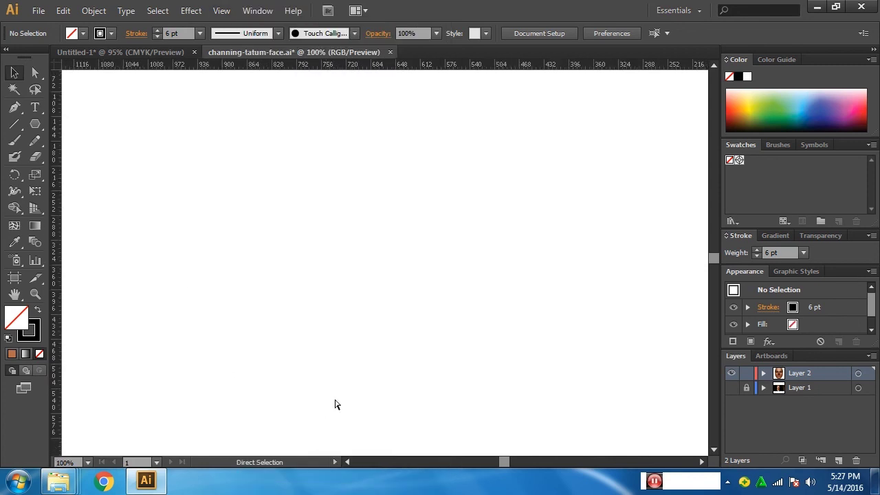
{"action": "key", "text": "ctrl+minus"}
{"action": "key", "text": "ctrl+minus"}
{"action": "key", "text": "ctrl+minus"}
{"action": "key", "text": "ctrl+minus"}
Zoom back in on the low-poly face, then preview the open File Explorer windows on the taskbar
{"action": "left_click_drag", "start_coordinate": [502, 279], "coordinate": [295, 355]}
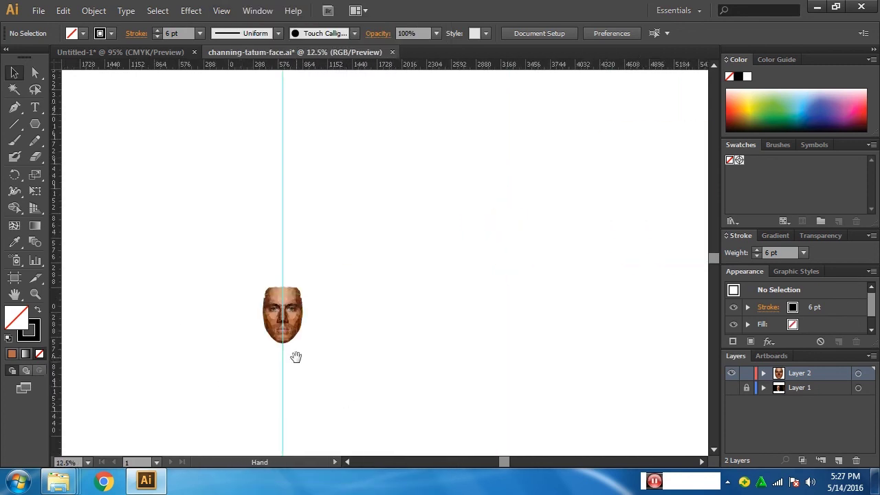
{"action": "left_click", "coordinate": [303, 332]}
{"action": "left_click", "coordinate": [403, 304]}
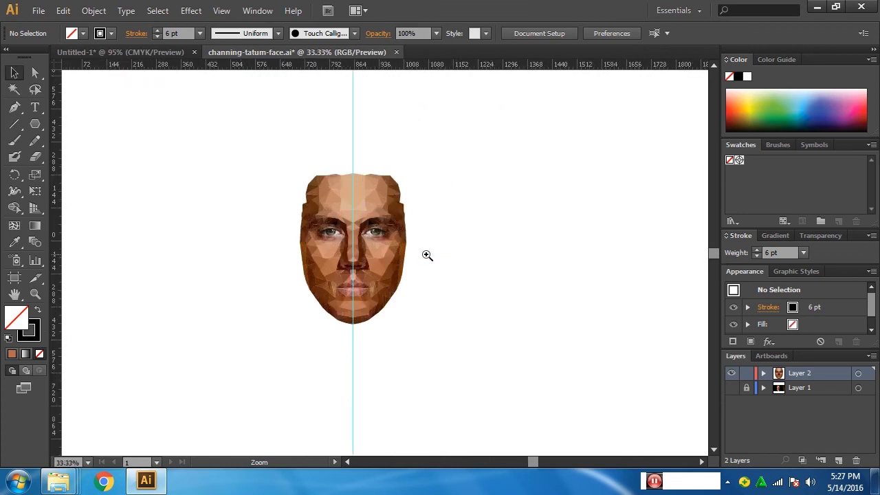
{"action": "left_click", "coordinate": [426, 255]}
{"action": "left_click_drag", "start_coordinate": [303, 296], "coordinate": [412, 295]}
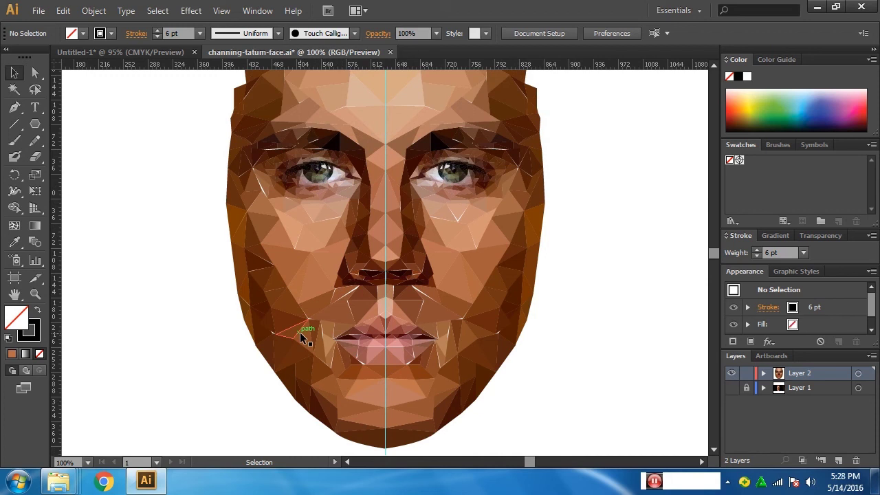
{"action": "left_click", "coordinate": [58, 481]}
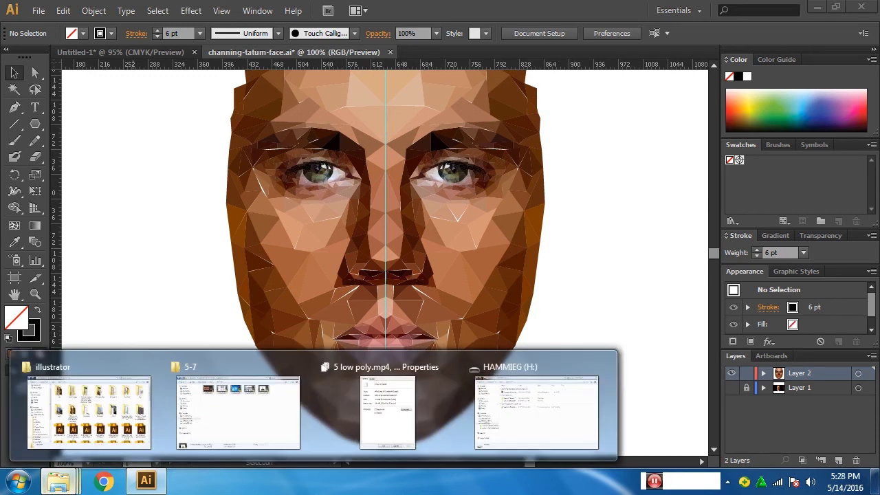